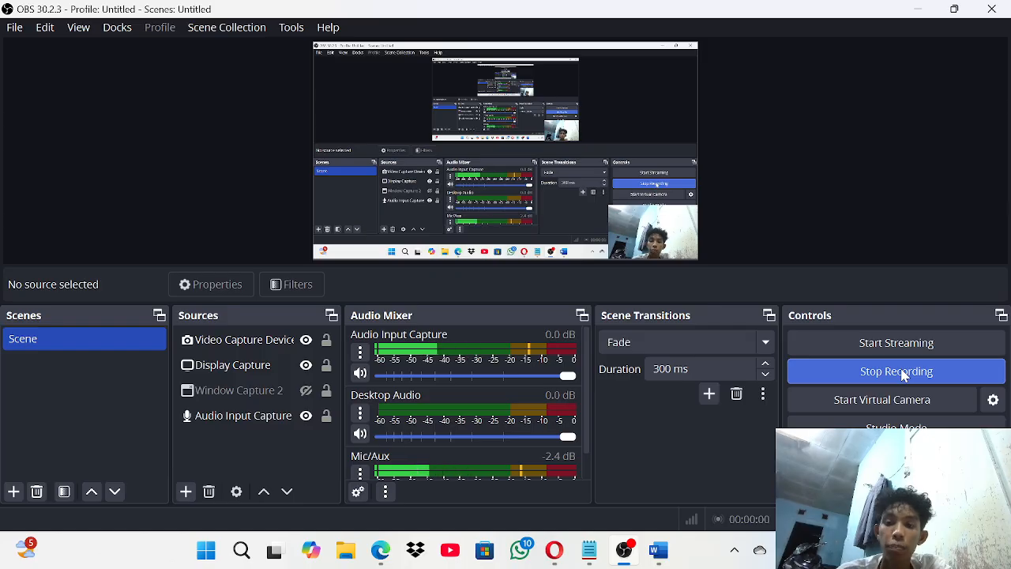
- Bring the lab PDF to the front and scroll it back toward the top
key(super+Tab)
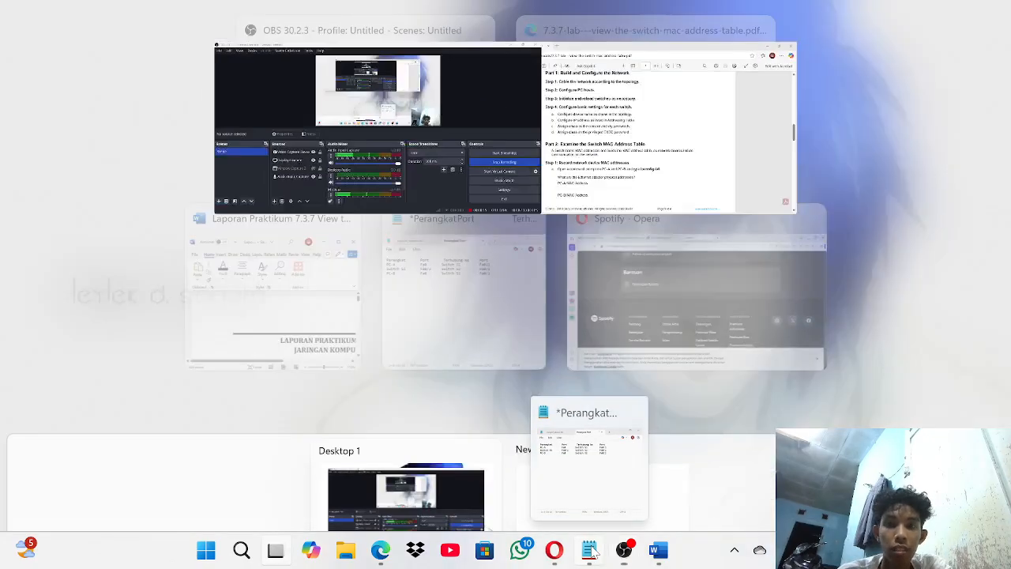
click(679, 177)
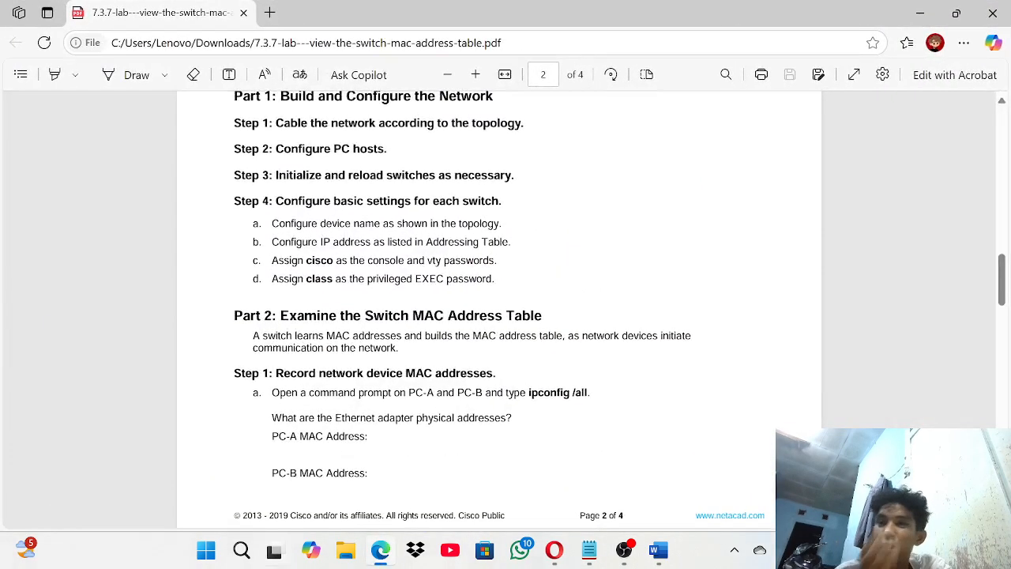
scroll(683, 178, up, 12)
scroll(499, 308, up, 5)
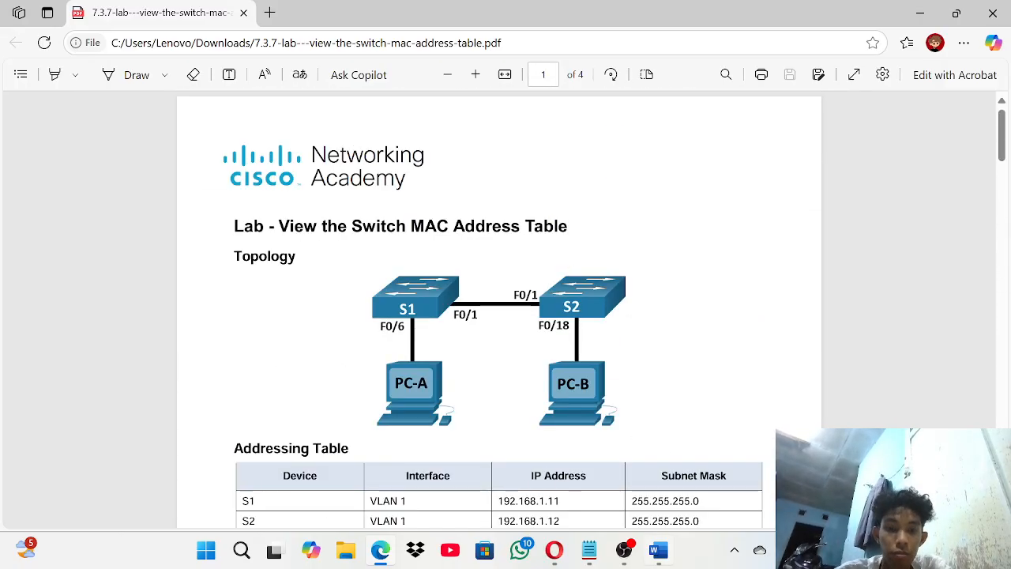
mouse_move(626, 555)
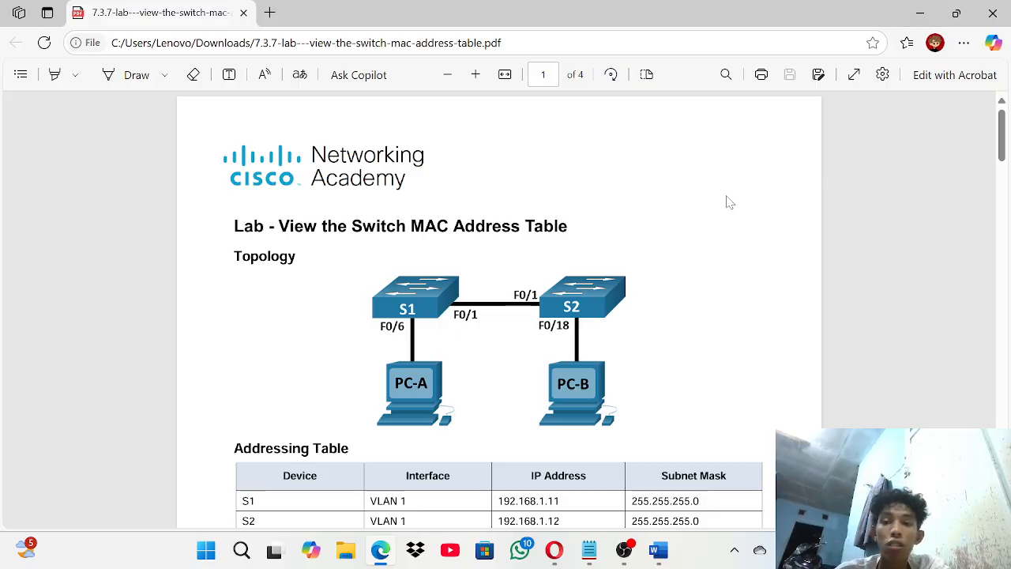
- Minimize the lab PDF and OBS, then launch Cisco Packet Tracer from its desktop shortcut
click(918, 12)
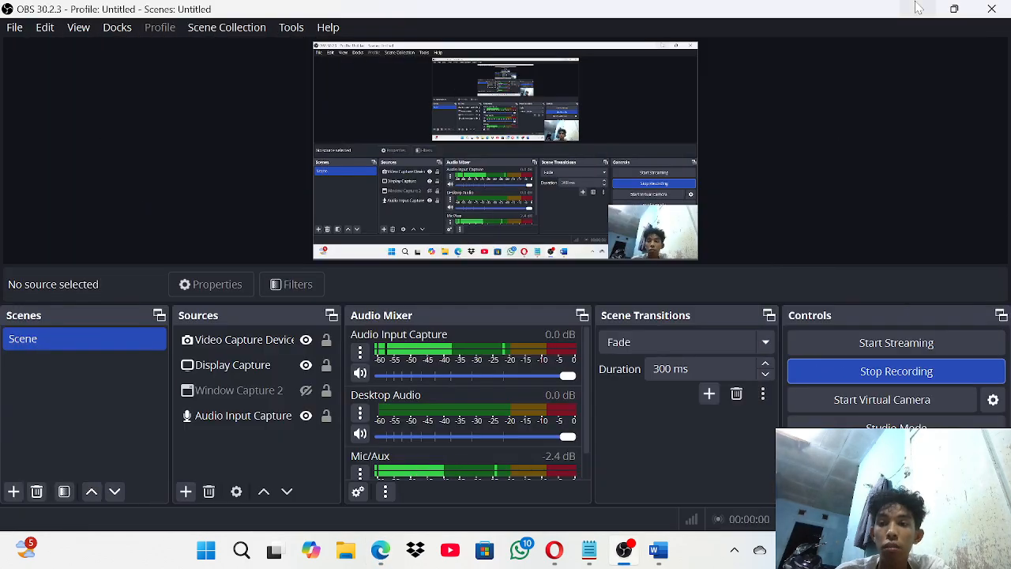
click(940, 6)
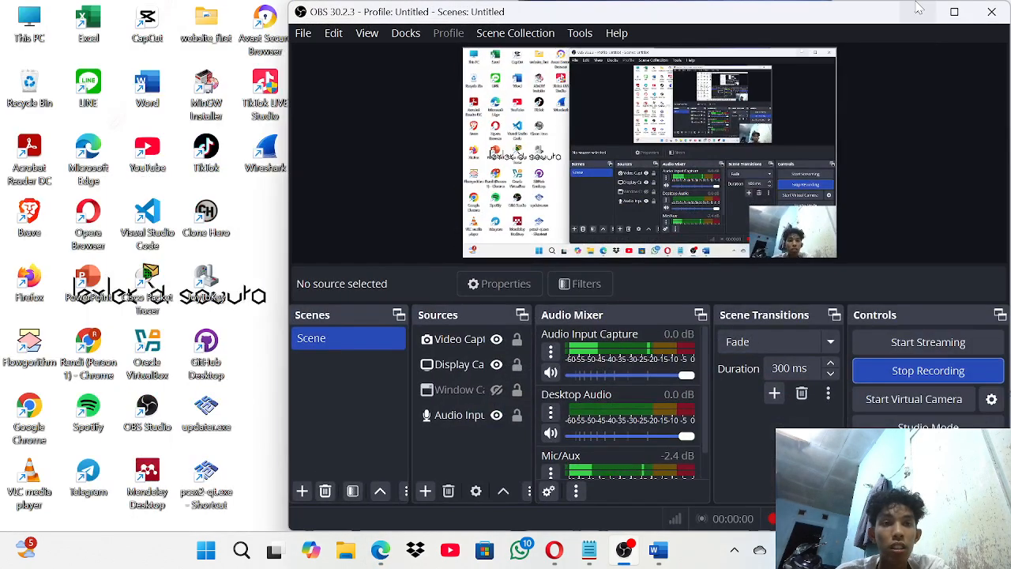
click(918, 8)
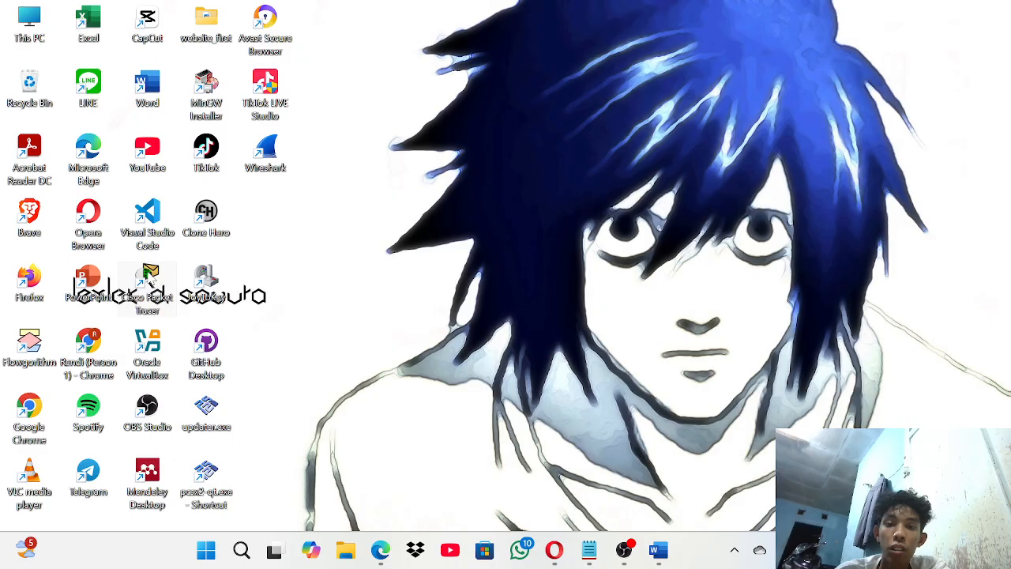
double_click(149, 276)
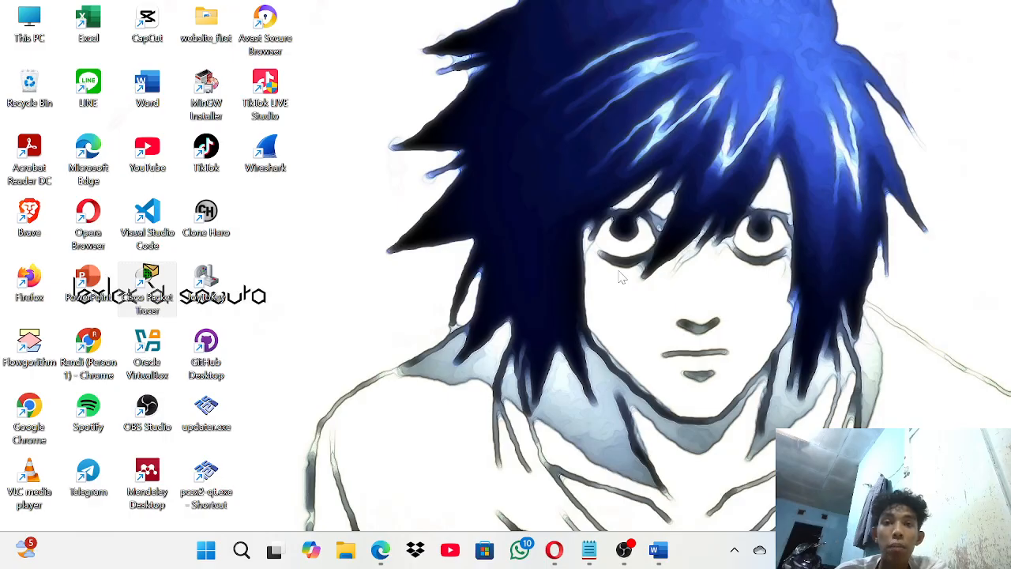
key(super+Tab)
key(super+Tab)
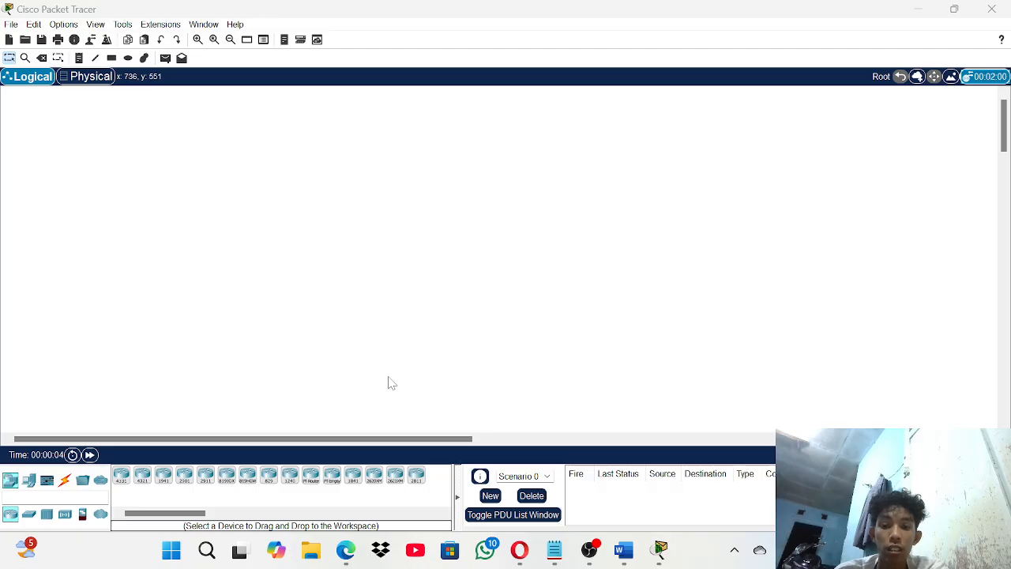
- Restore Packet Tracer into a half-screen snap layout and minimize OBS and the extra window
key(super+Tab)
key(super+Tab)
click(954, 8)
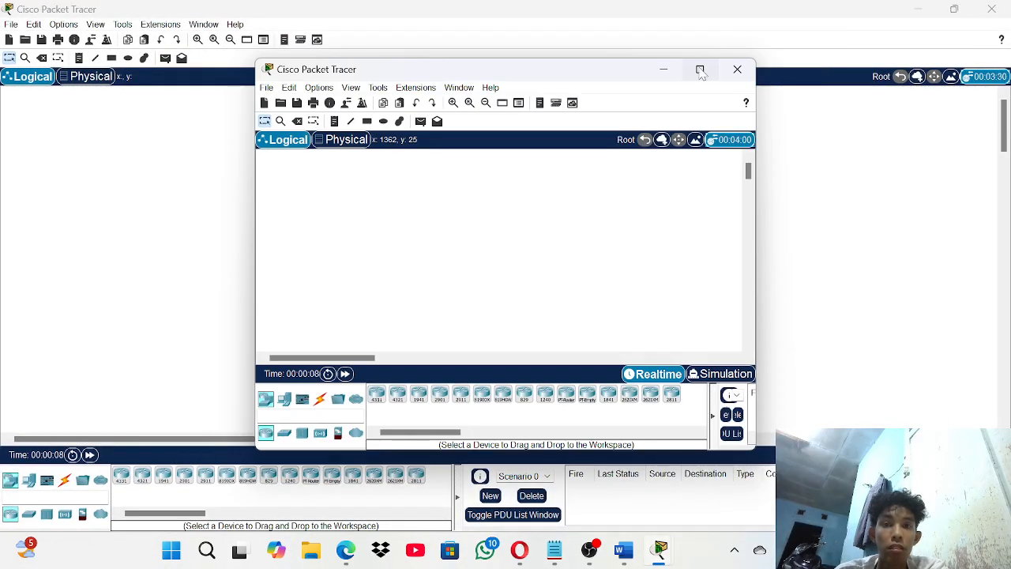
mouse_move(700, 79)
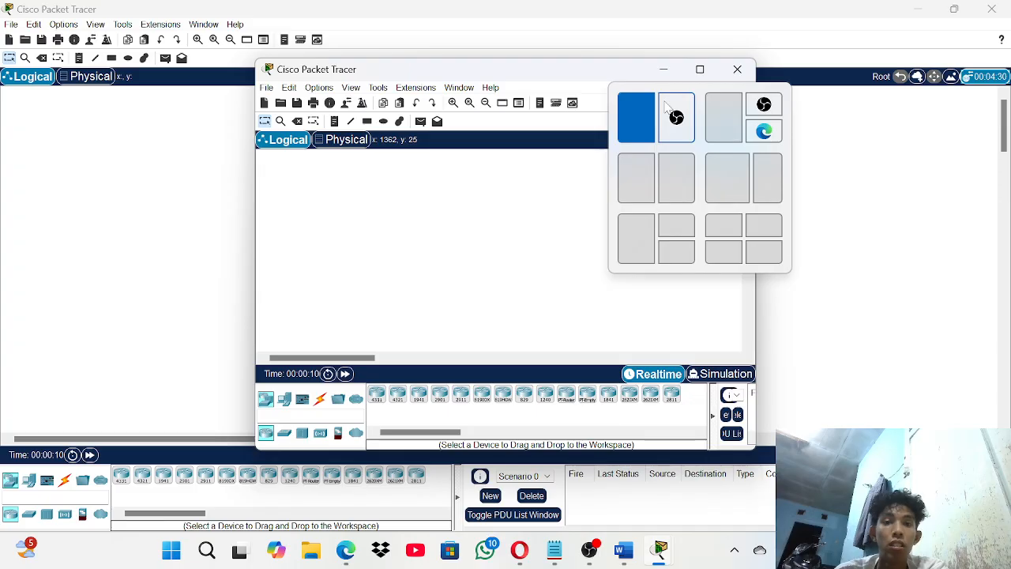
click(636, 117)
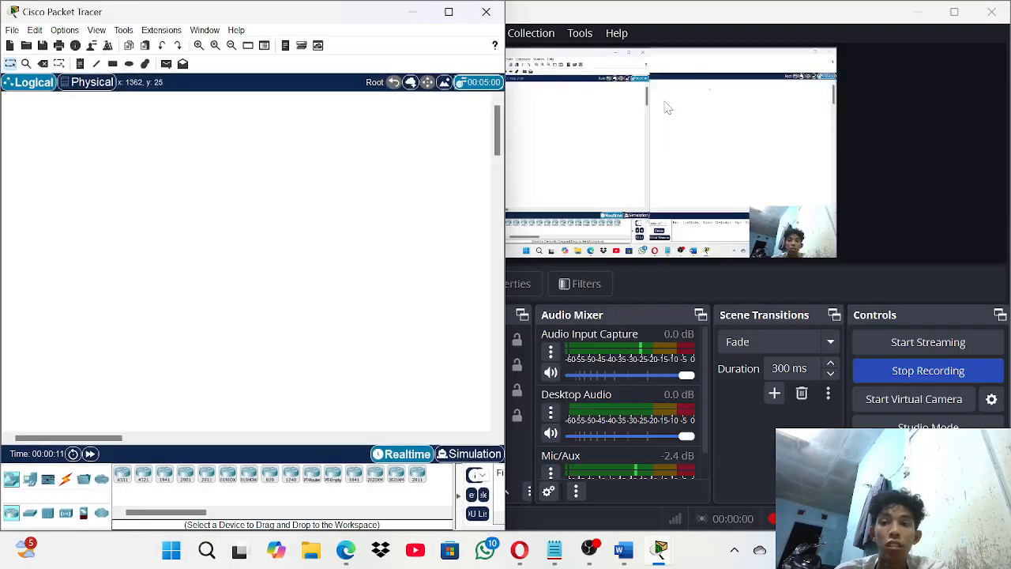
click(922, 12)
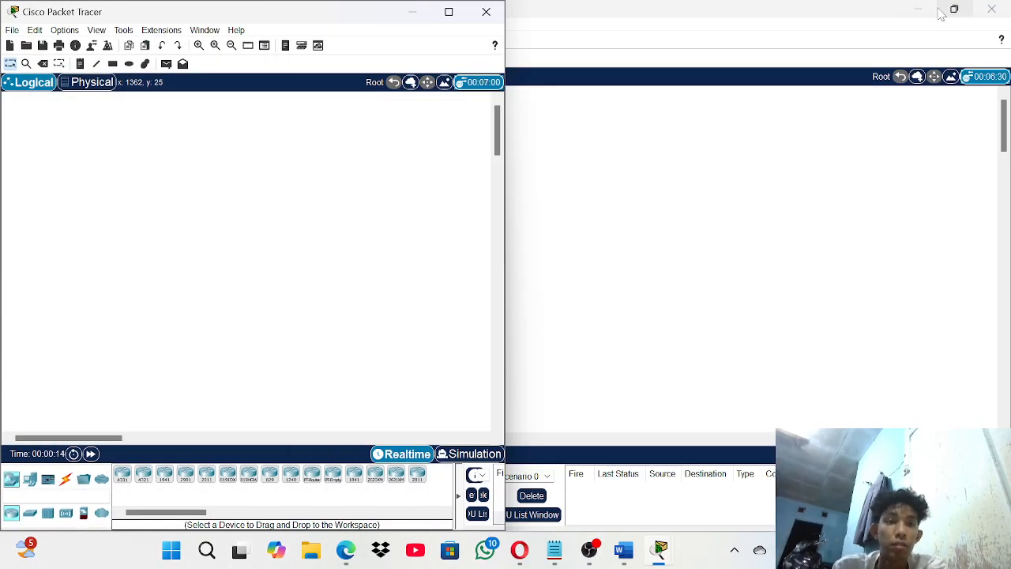
click(922, 12)
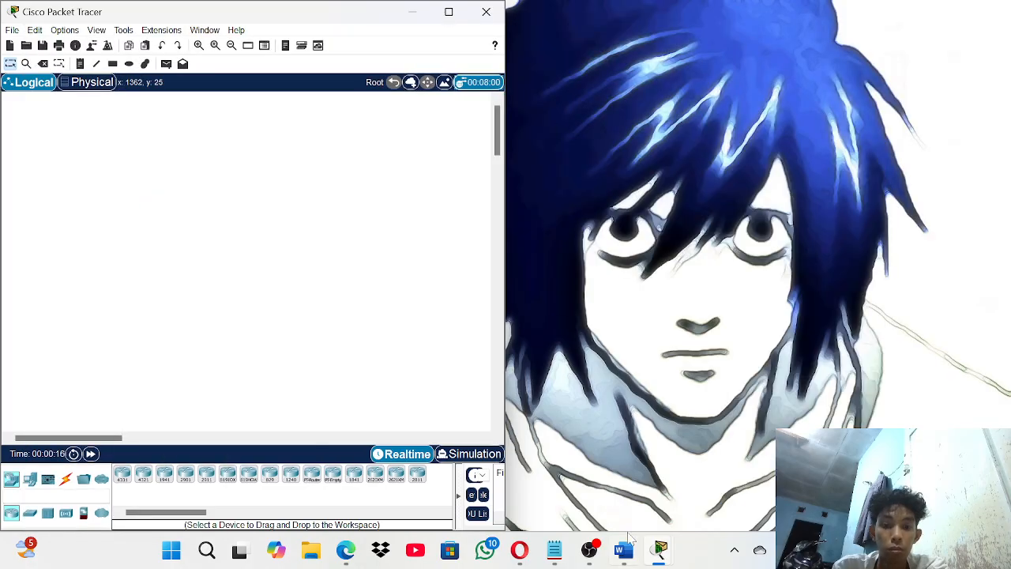
- Snap the lab PDF to the left half and scroll it to the topology and addressing table
key(super+Tab)
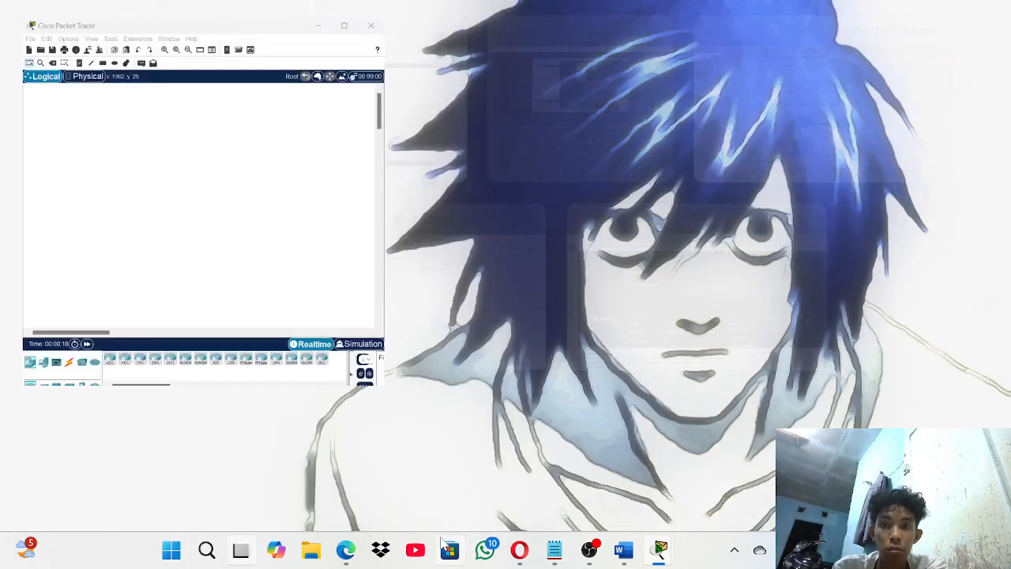
click(804, 115)
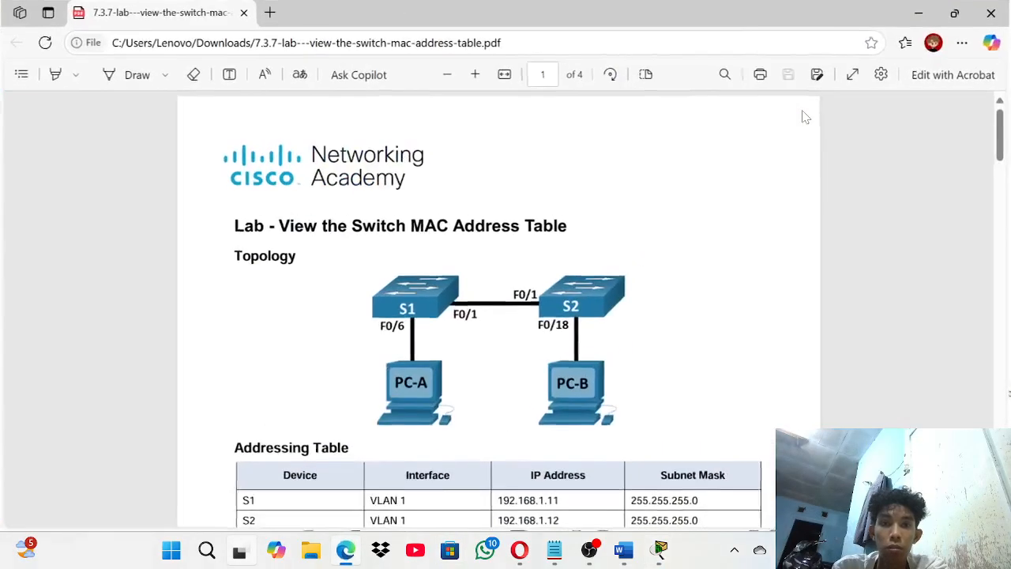
mouse_move(956, 15)
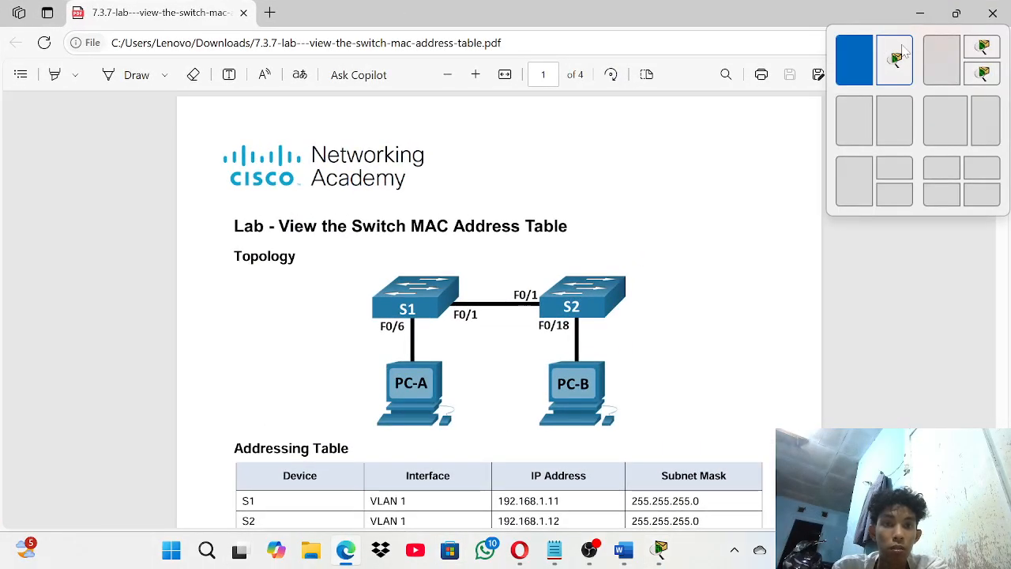
click(853, 59)
scroll(294, 343, down, 5)
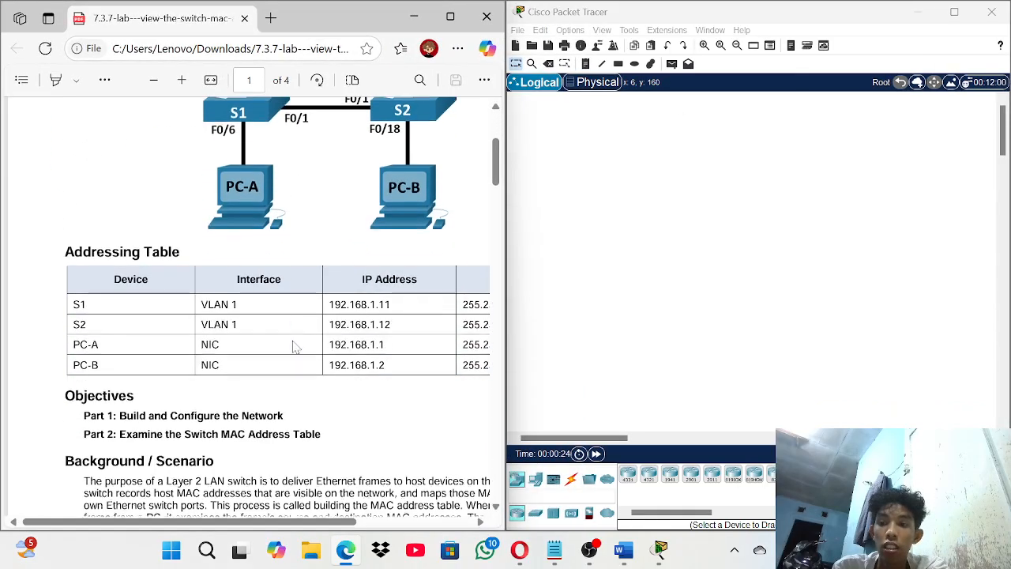
scroll(291, 307, right, 1)
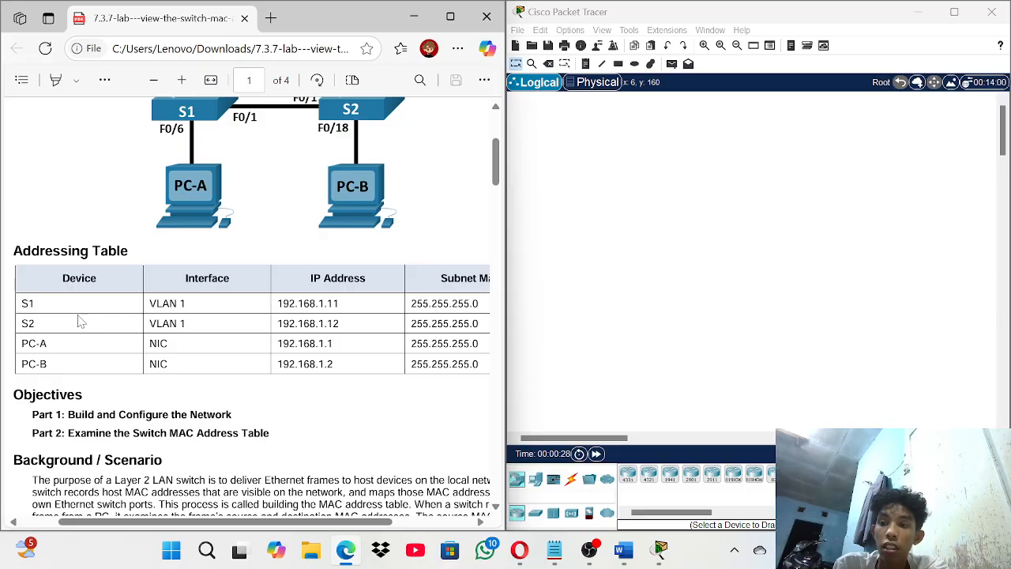
scroll(371, 335, right, 2)
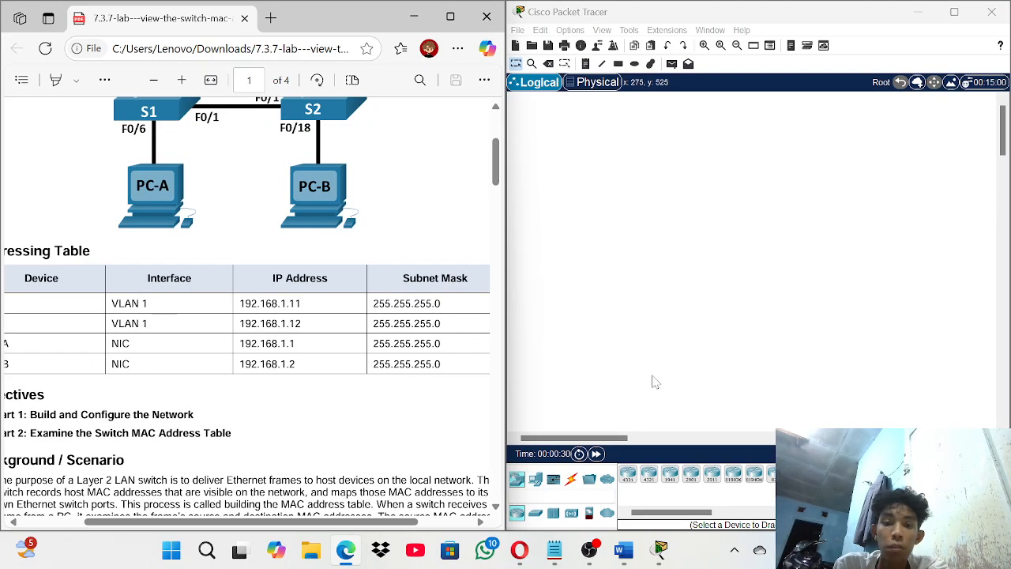
- Place two 2960-24TT switches side by side near the top of the workspace
click(536, 513)
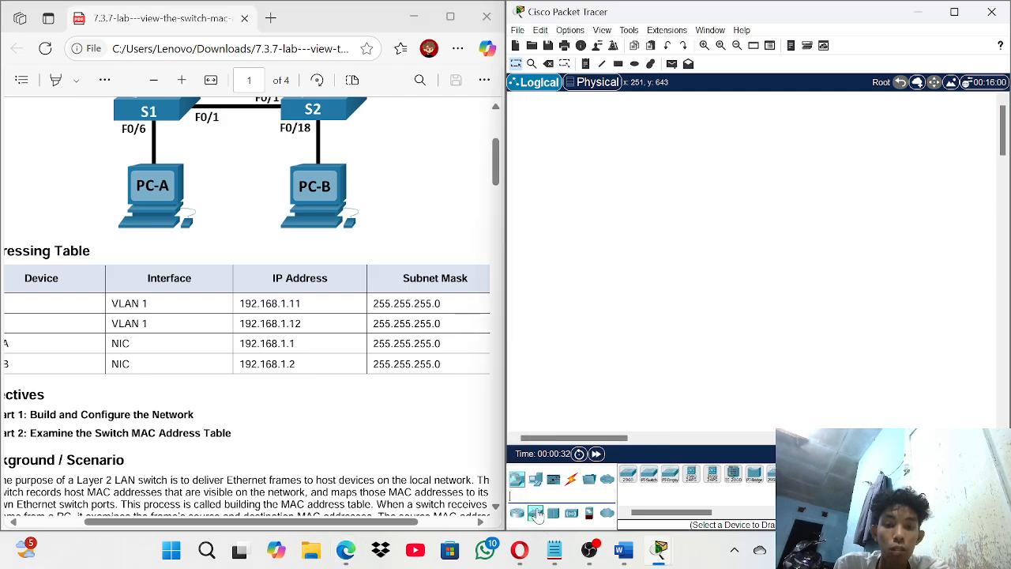
drag(631, 479, 644, 314)
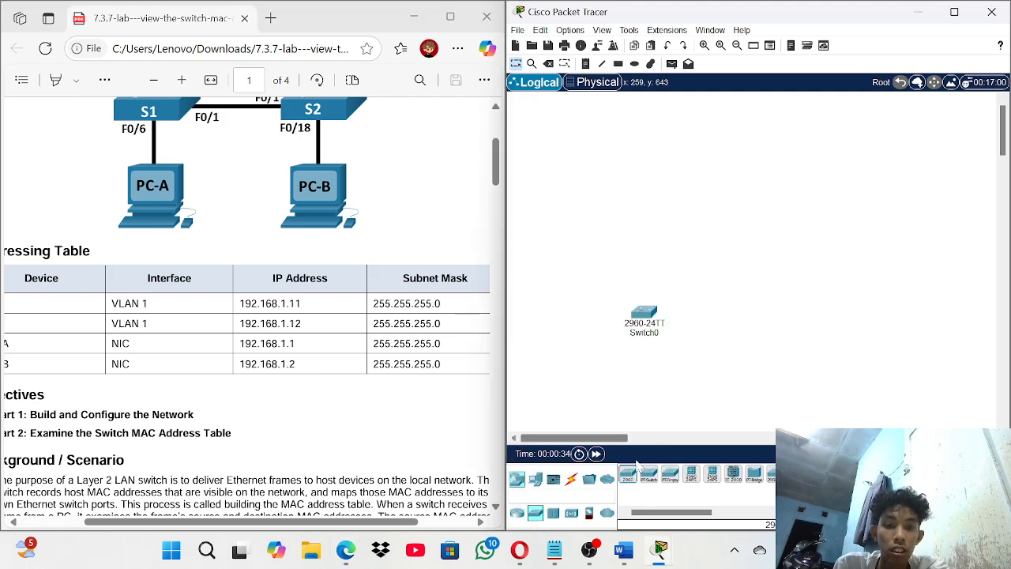
drag(630, 477, 740, 306)
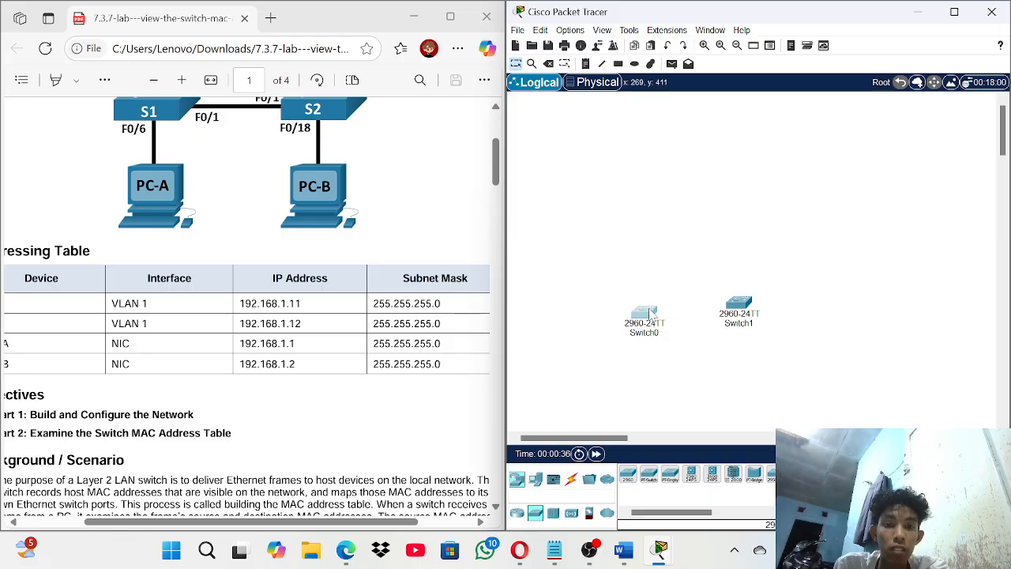
drag(644, 314, 638, 180)
drag(752, 306, 747, 184)
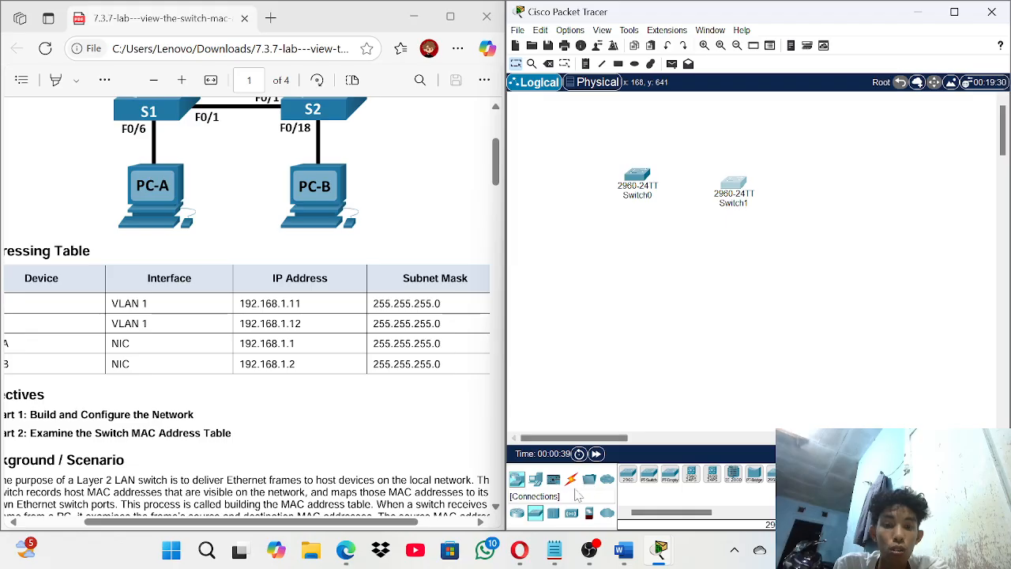
- Add two PC-PT hosts, PC0 and PC1, below the two switches
click(536, 479)
drag(632, 485, 625, 308)
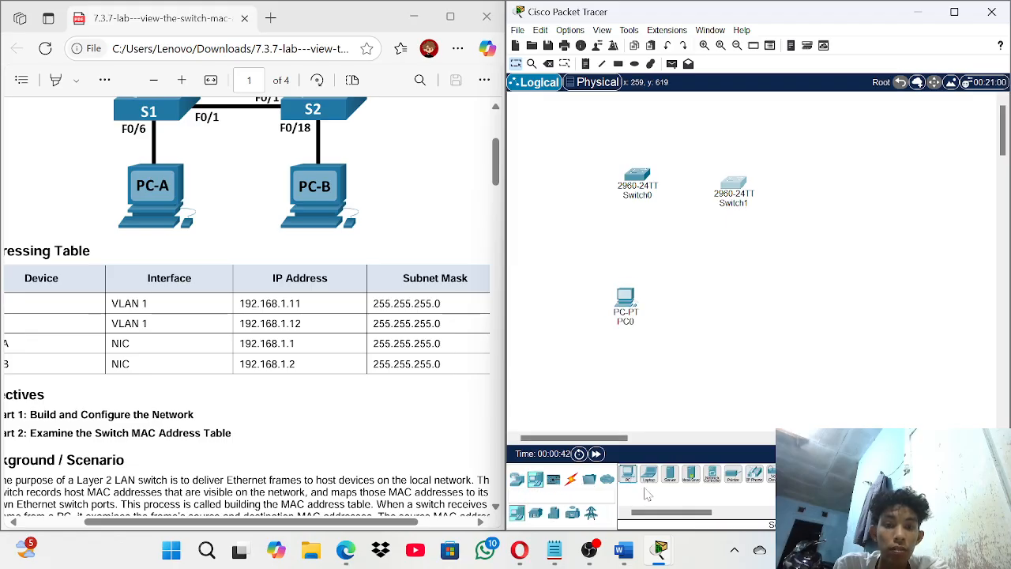
drag(632, 485, 719, 308)
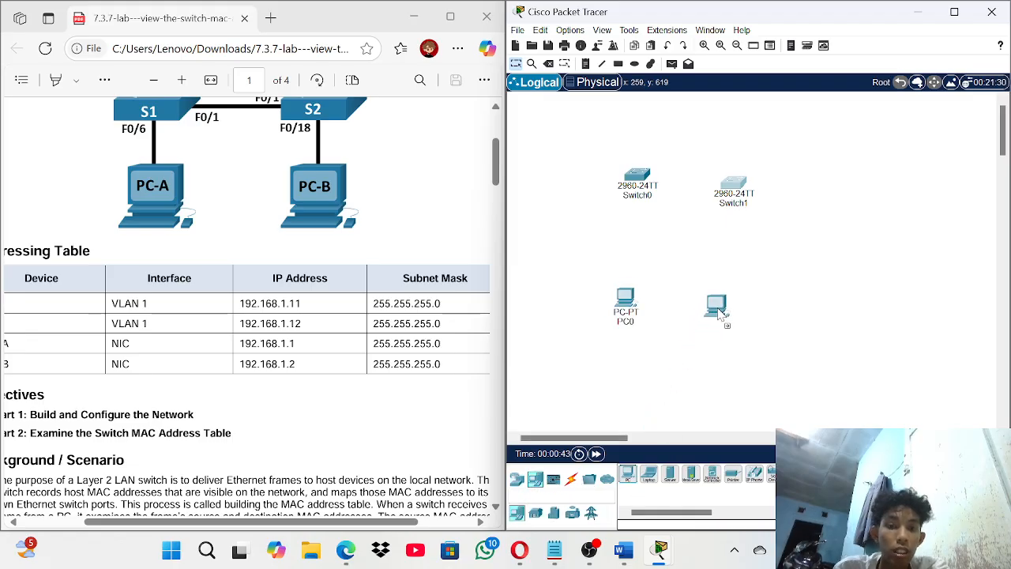
- Rename the right-hand switch from Switch1 to Switch2
click(654, 199)
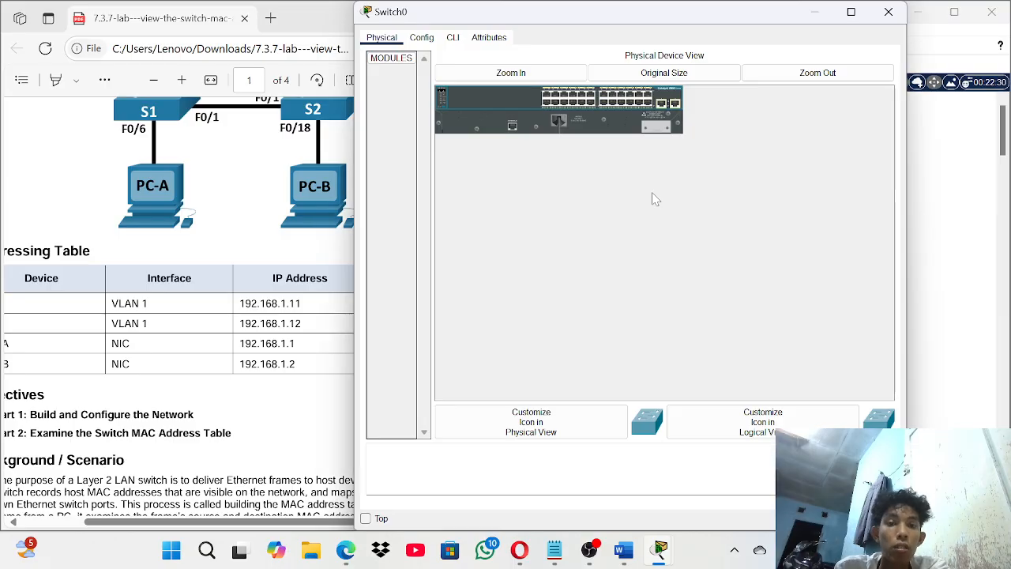
click(889, 12)
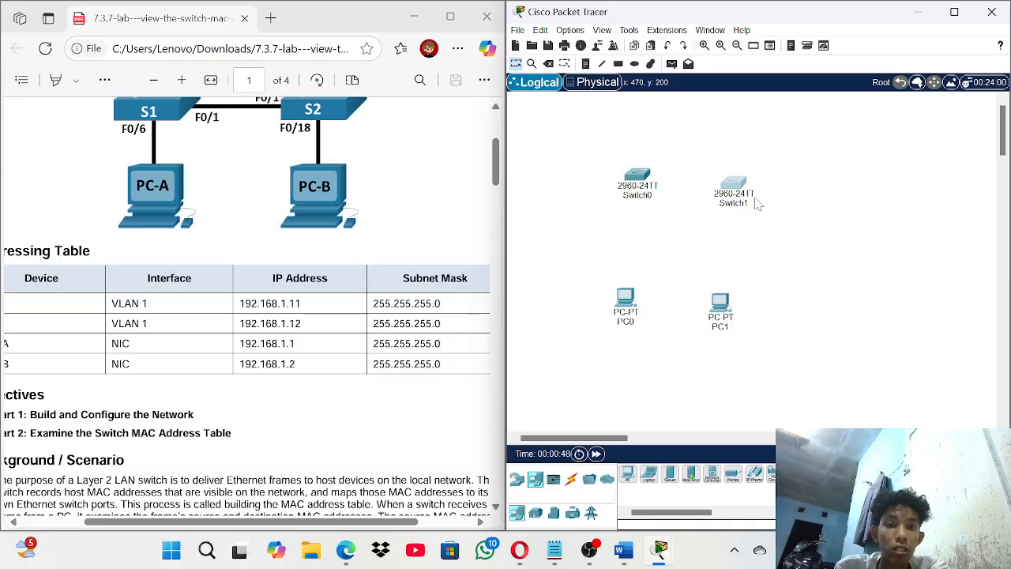
click(755, 204)
click(884, 13)
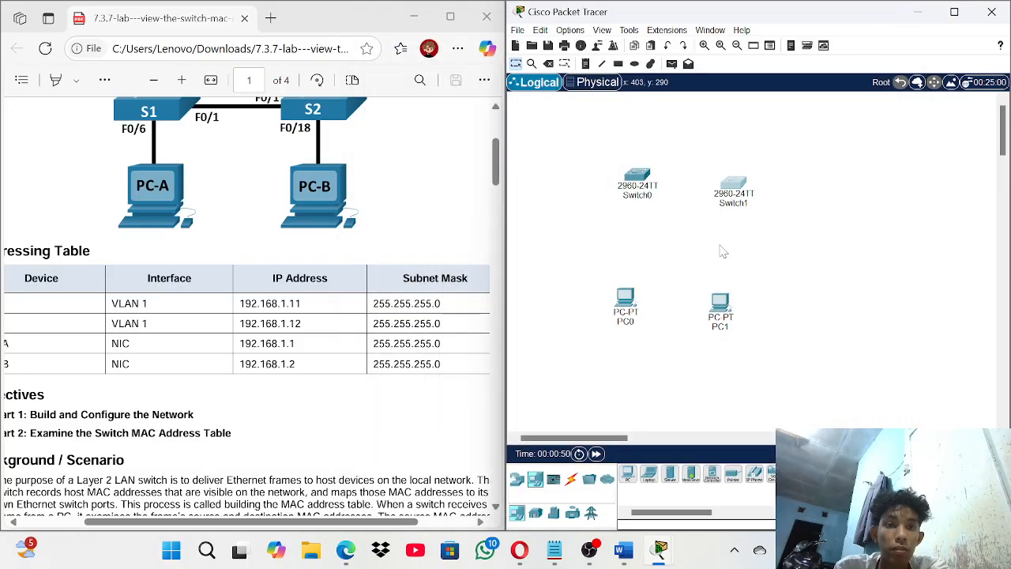
click(746, 203)
key(BackSpace)
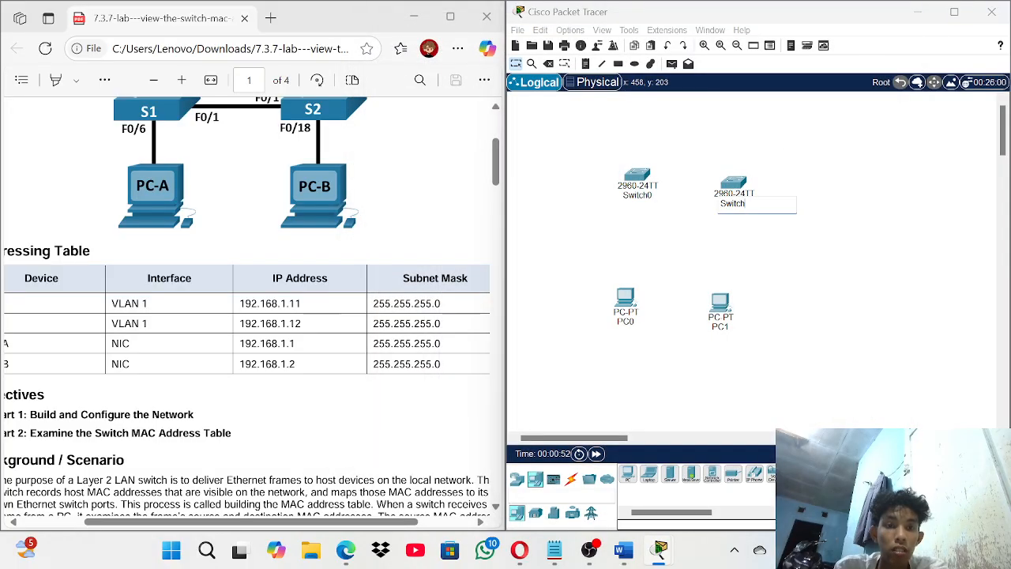
text(2)
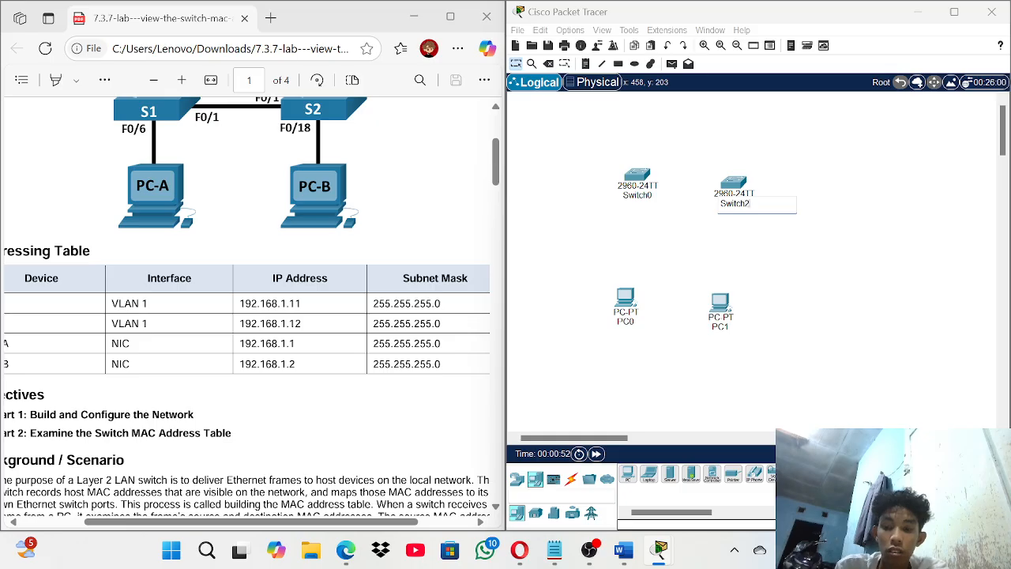
click(654, 192)
click(888, 11)
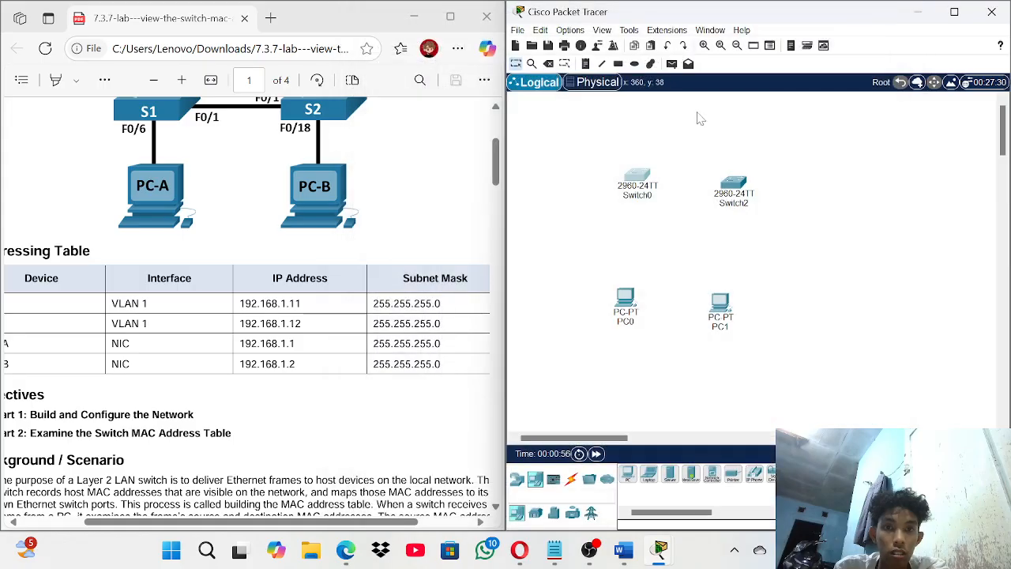
- Rename the left-hand switch from Switch0 to Switch1
click(654, 200)
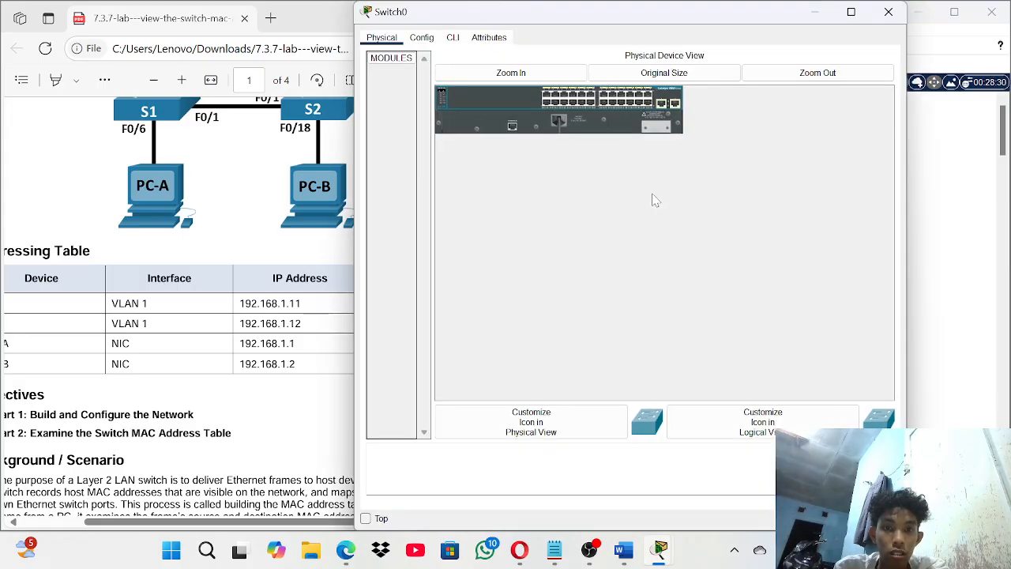
click(888, 11)
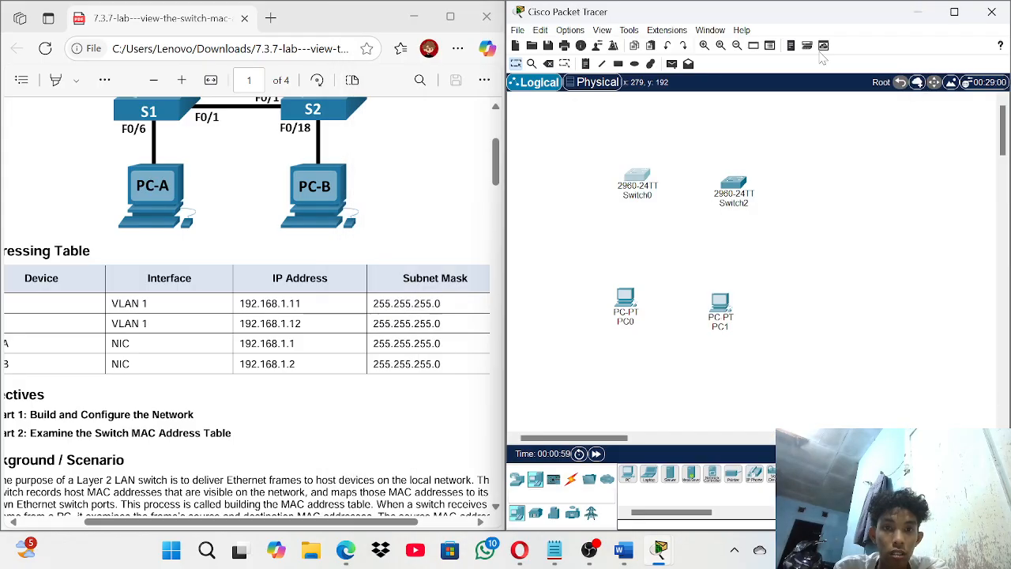
click(649, 194)
click(891, 9)
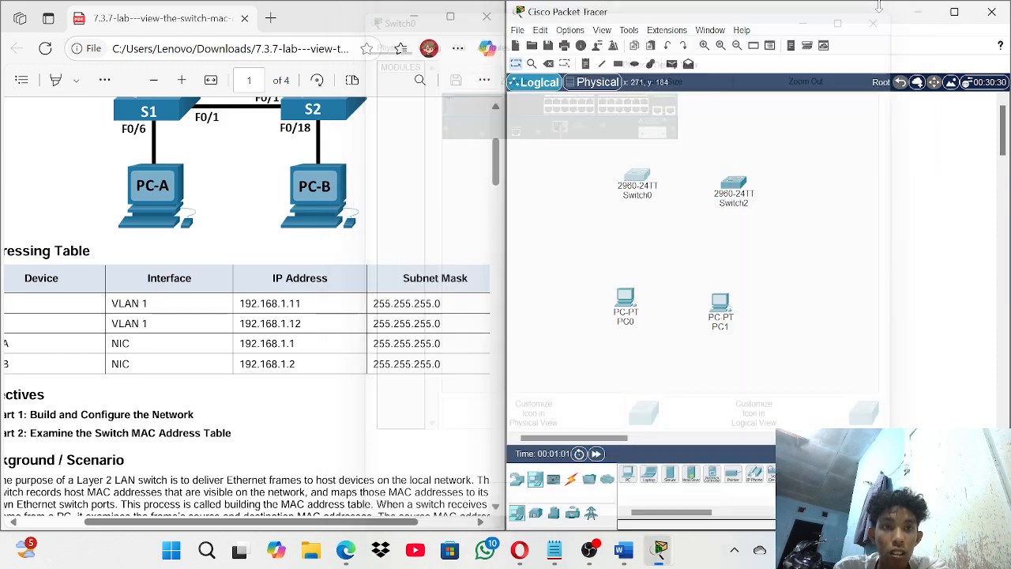
click(641, 195)
key(BackSpace)
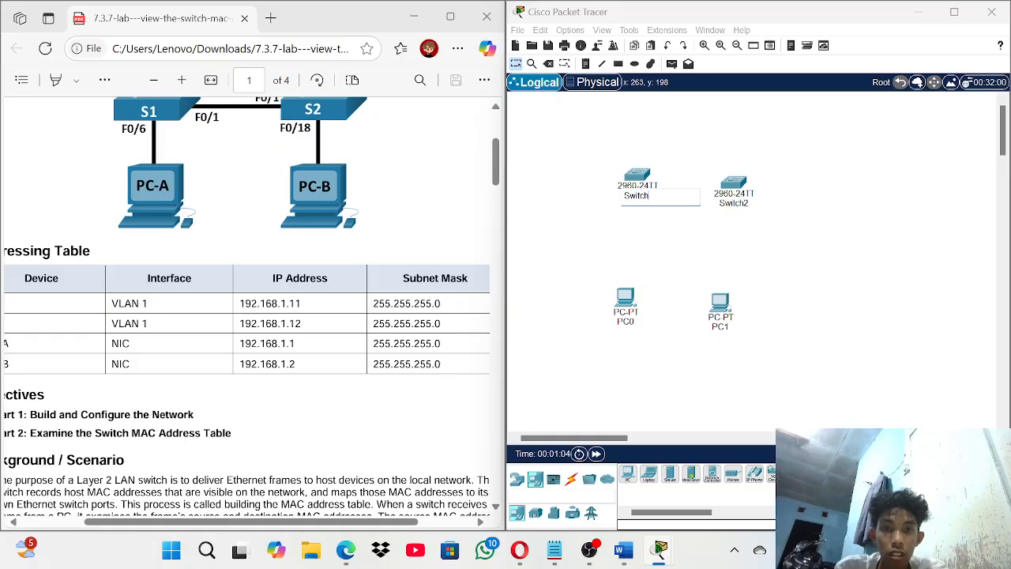
text(1)
click(637, 322)
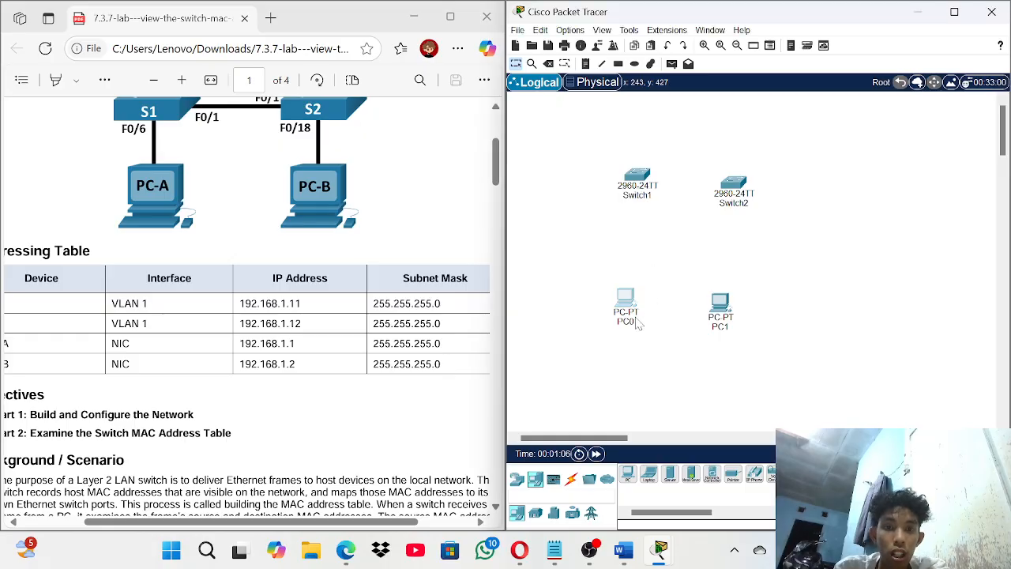
- Rename PC0 to PCA and PC1 to PCB
click(629, 324)
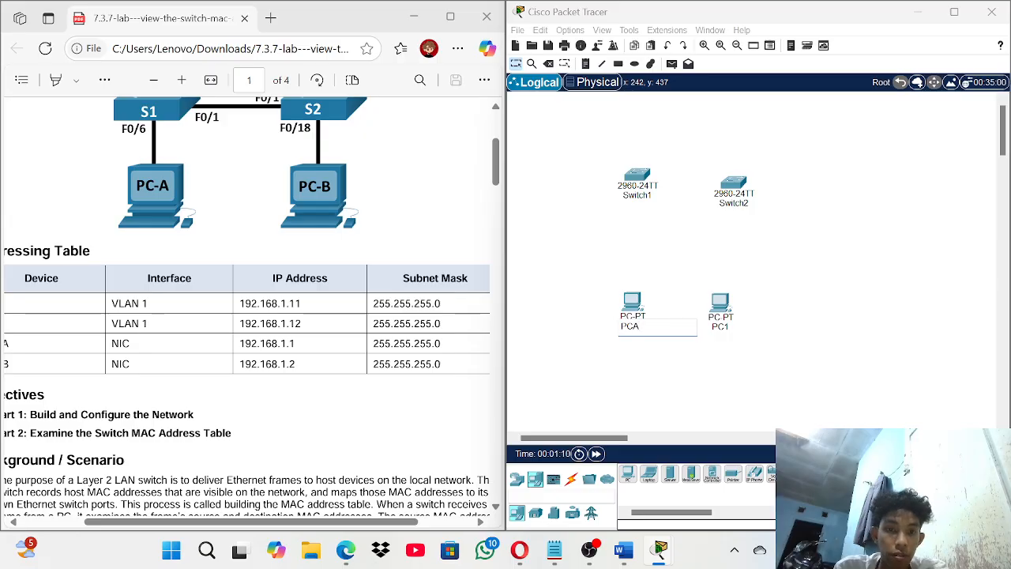
text(PCA)
click(721, 307)
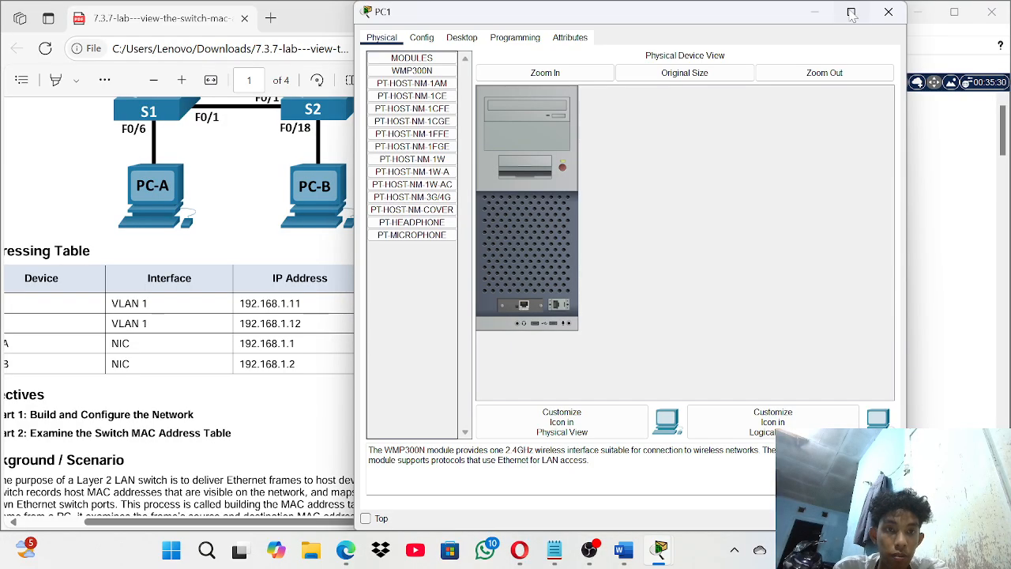
click(886, 13)
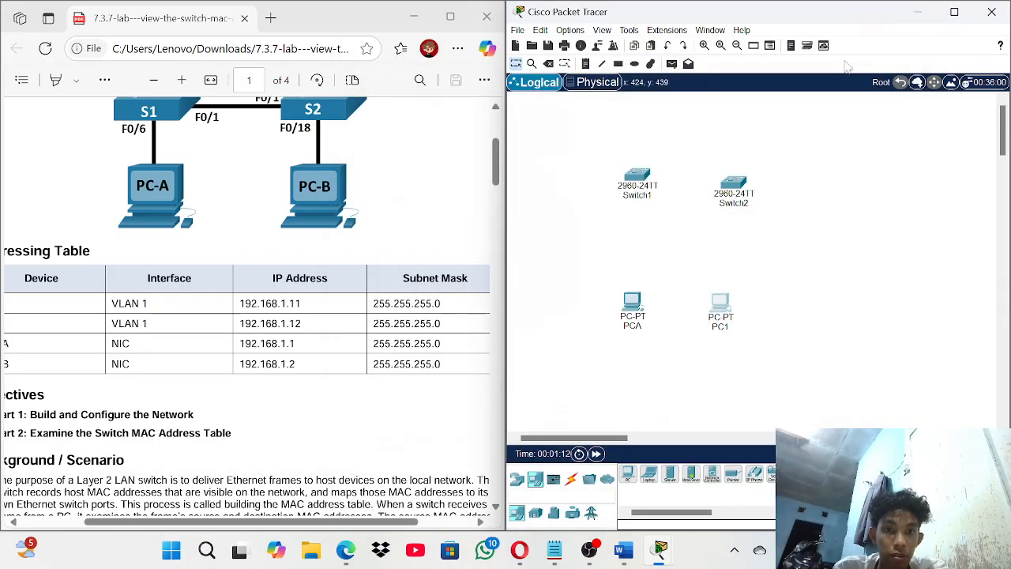
click(722, 327)
text(PC)
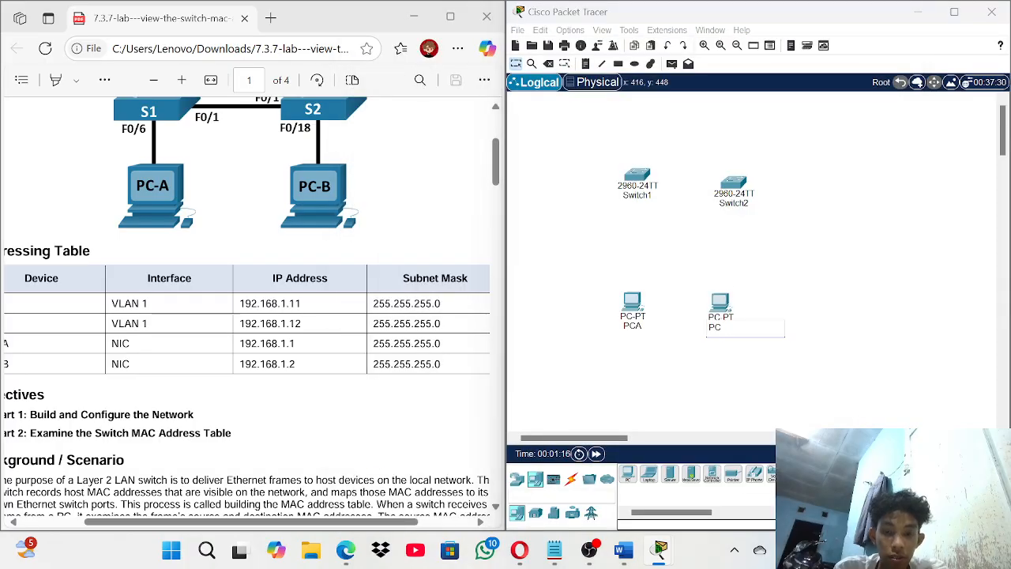
text(B)
key(Return)
- Scroll the lab PDF down to Part 2, Step 1: Record network device MAC addresses
scroll(322, 411, left, 2)
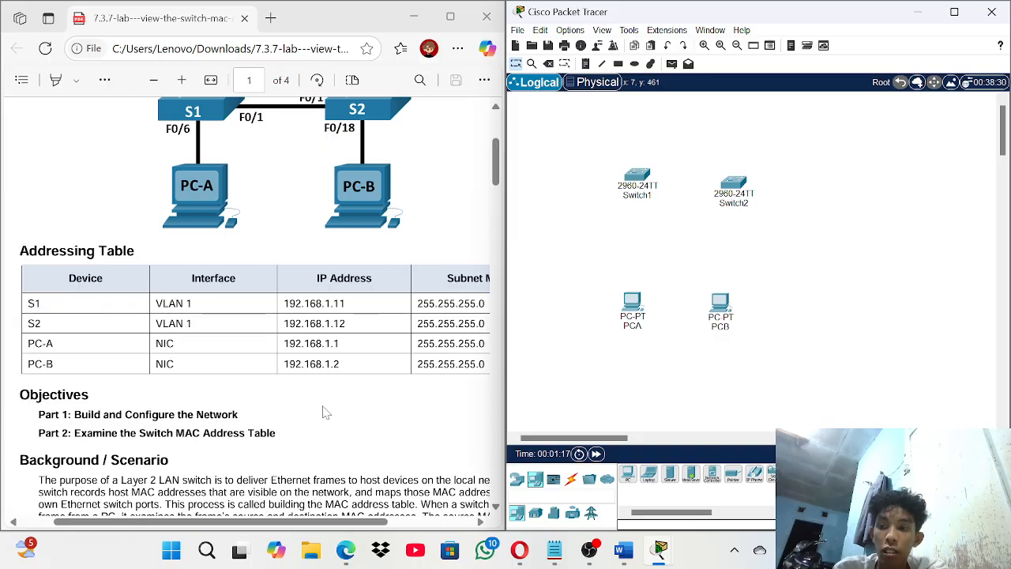
scroll(323, 411, down, 3)
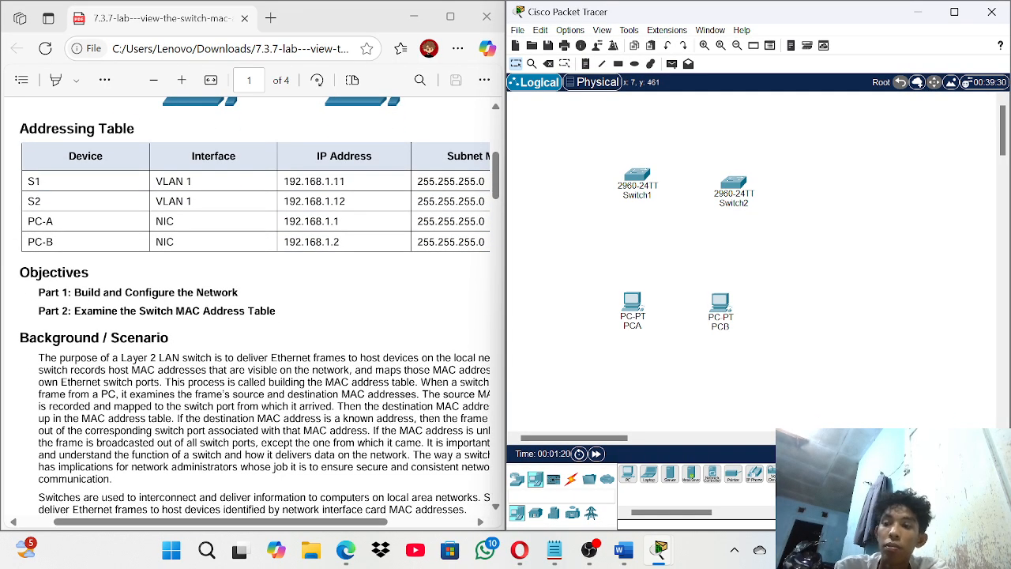
scroll(254, 321, down, 12)
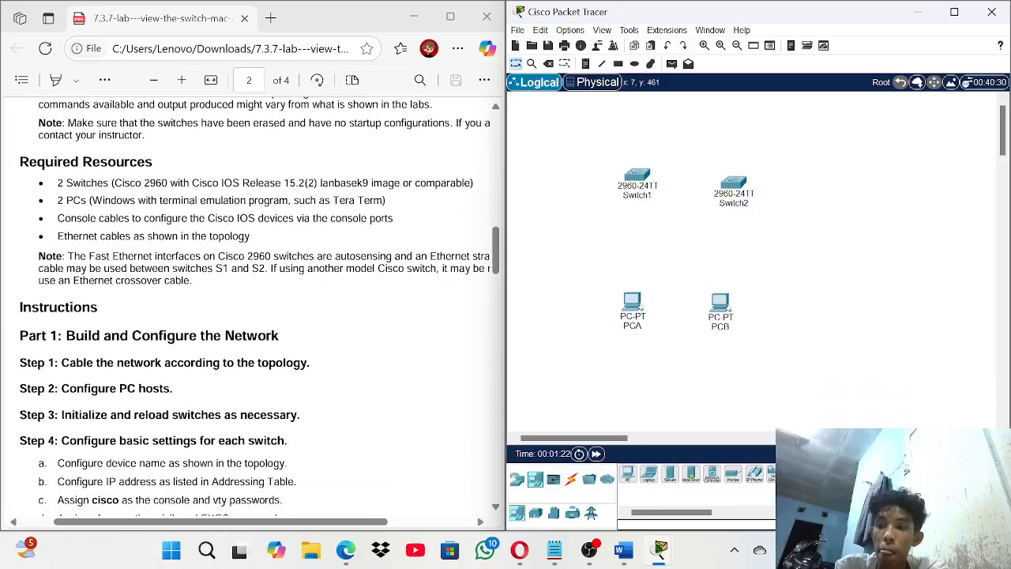
scroll(254, 321, down, 2)
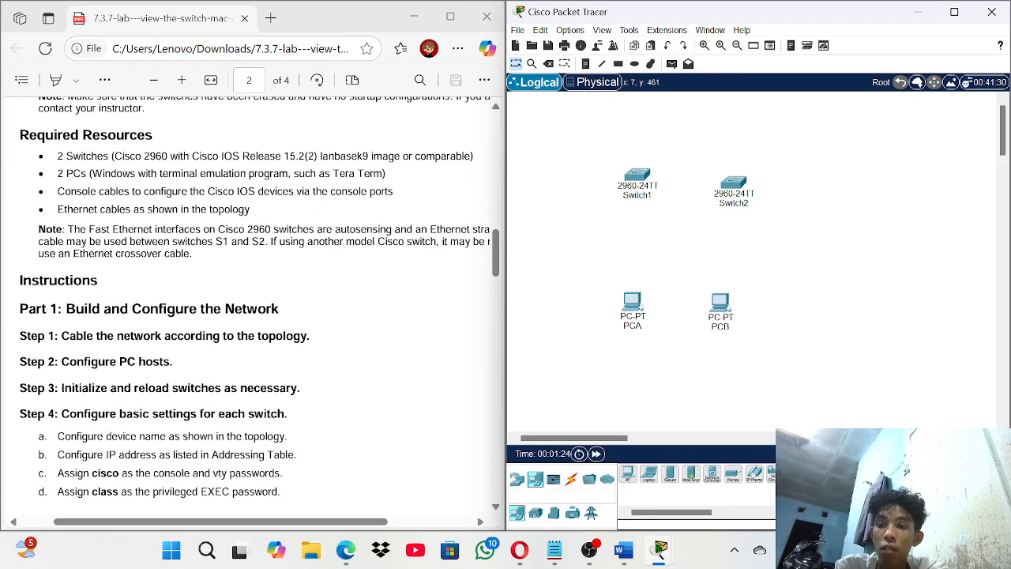
scroll(254, 316, down, 2)
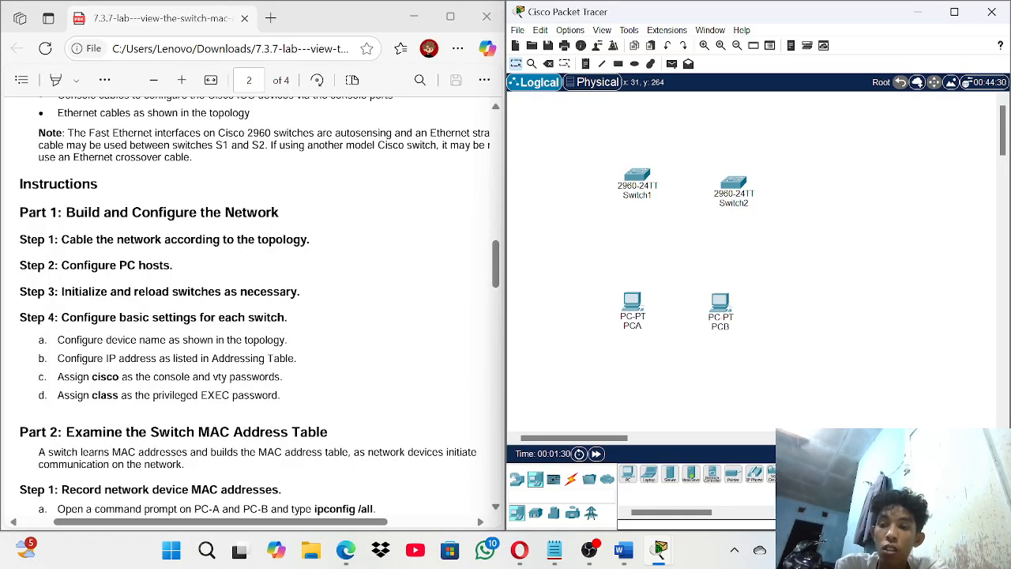
scroll(254, 309, down, 2)
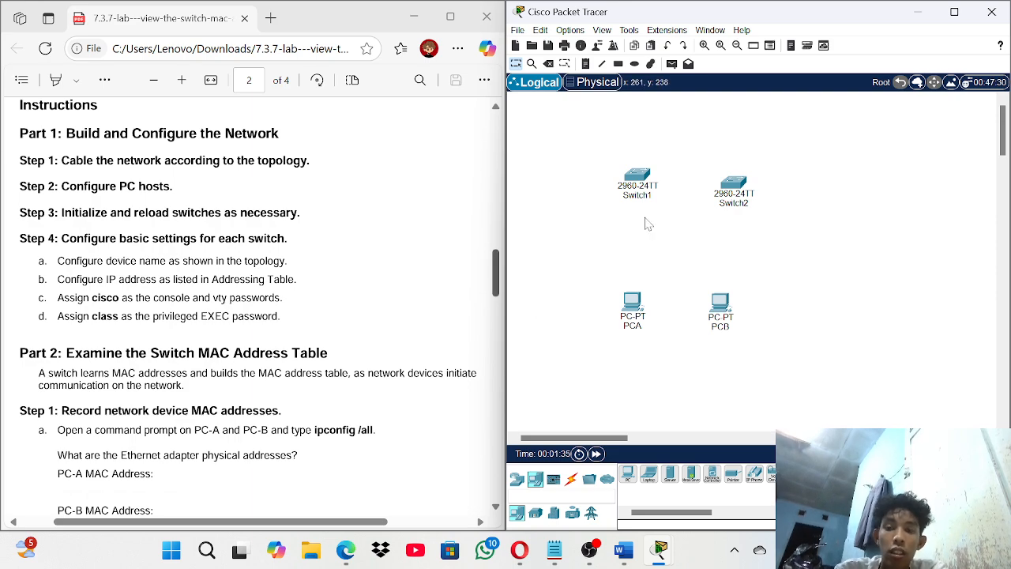
- Connect PCA FastEthernet0 to Switch1 FastEthernet0/1 with a copper straight-through cable
click(571, 481)
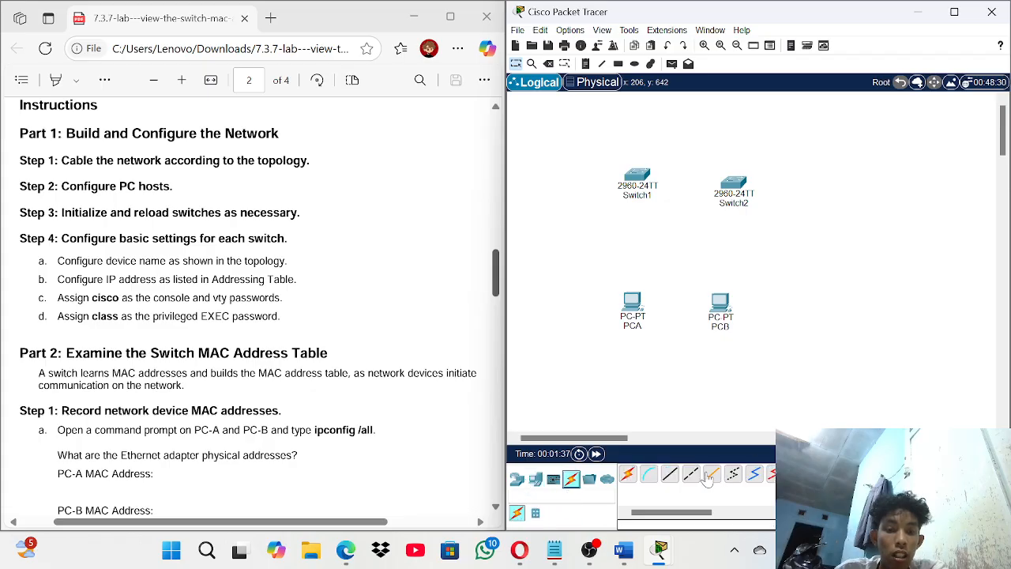
click(670, 477)
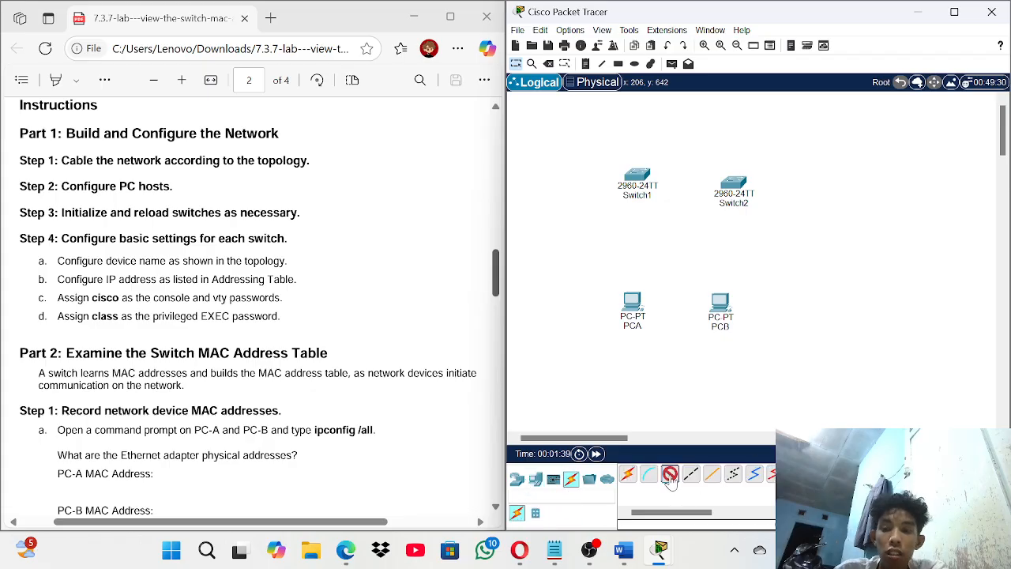
click(555, 549)
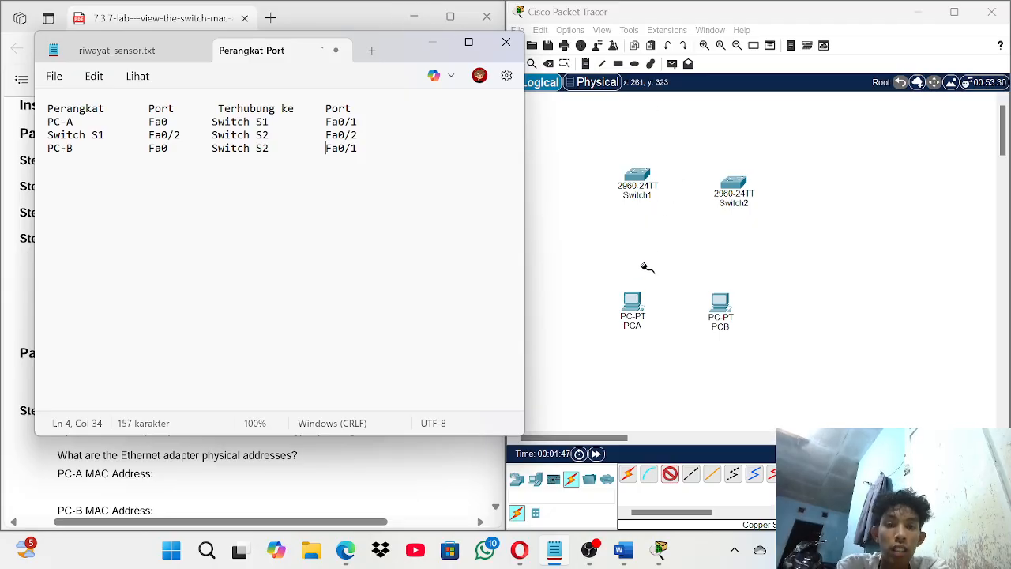
click(638, 305)
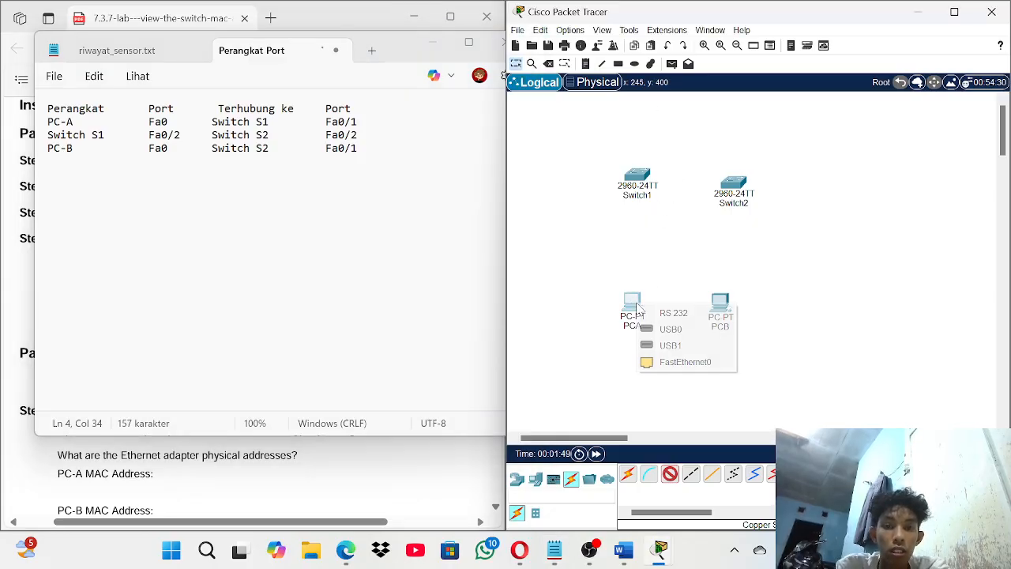
click(685, 361)
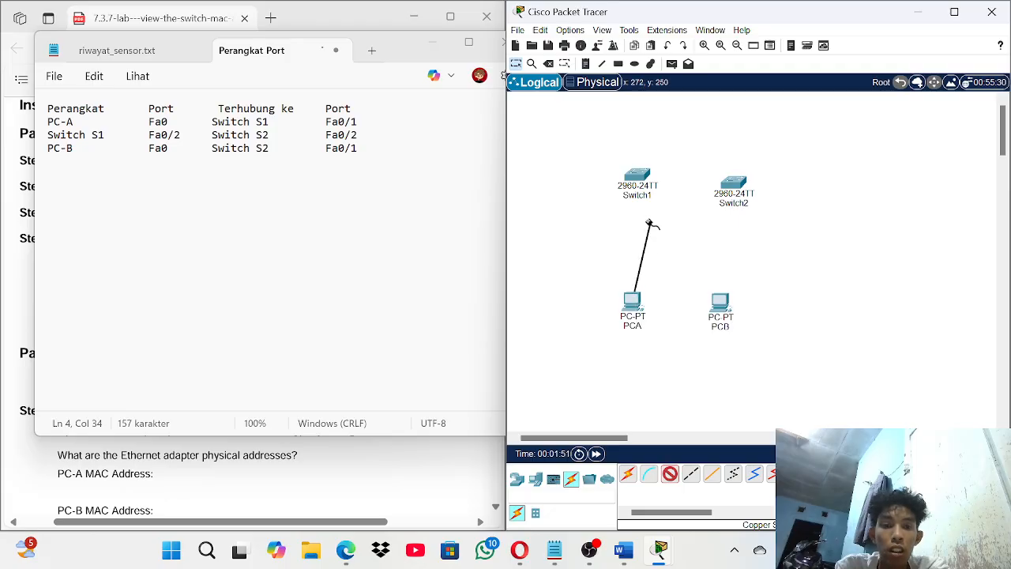
click(637, 179)
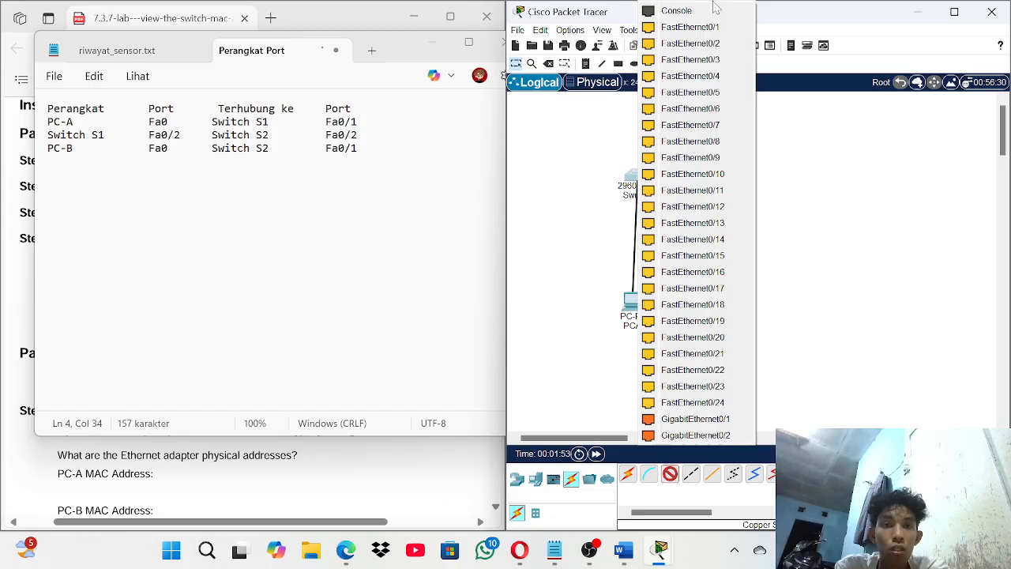
click(707, 26)
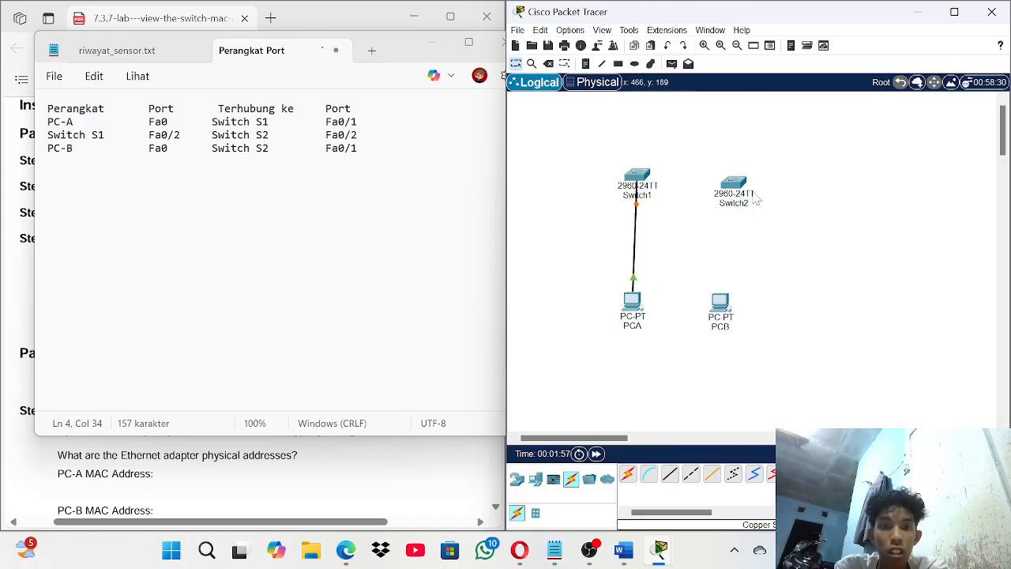
- Connect Switch1 FastEthernet0/2 to Switch2 FastEthernet0/2 with a straight-through cable
click(670, 473)
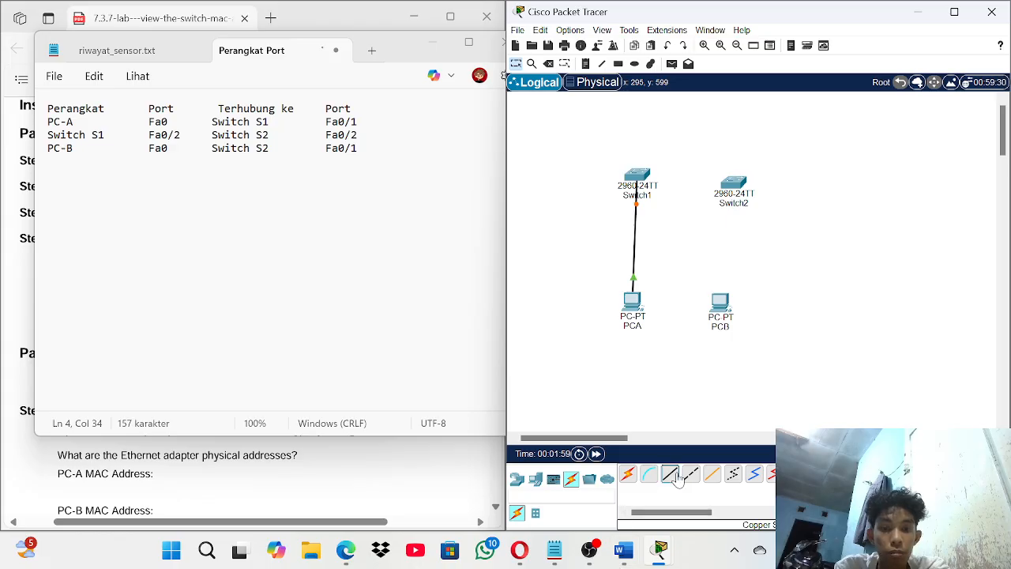
click(636, 176)
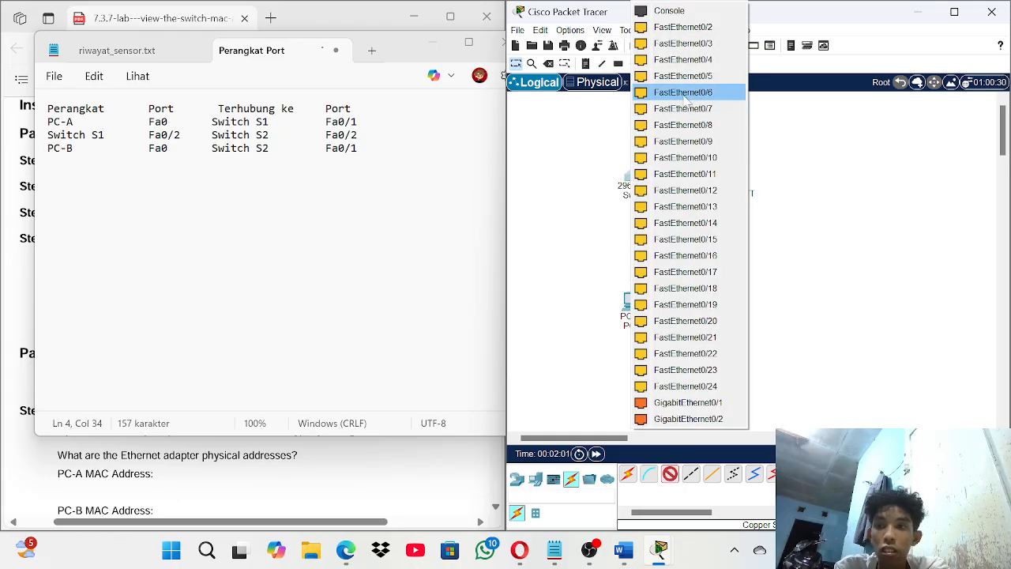
click(705, 27)
click(731, 184)
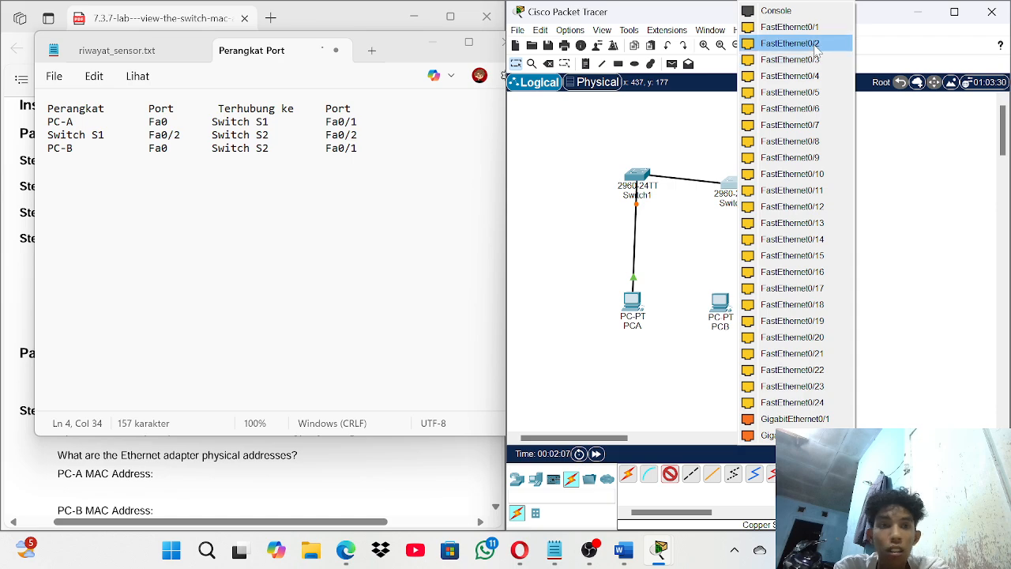
click(790, 43)
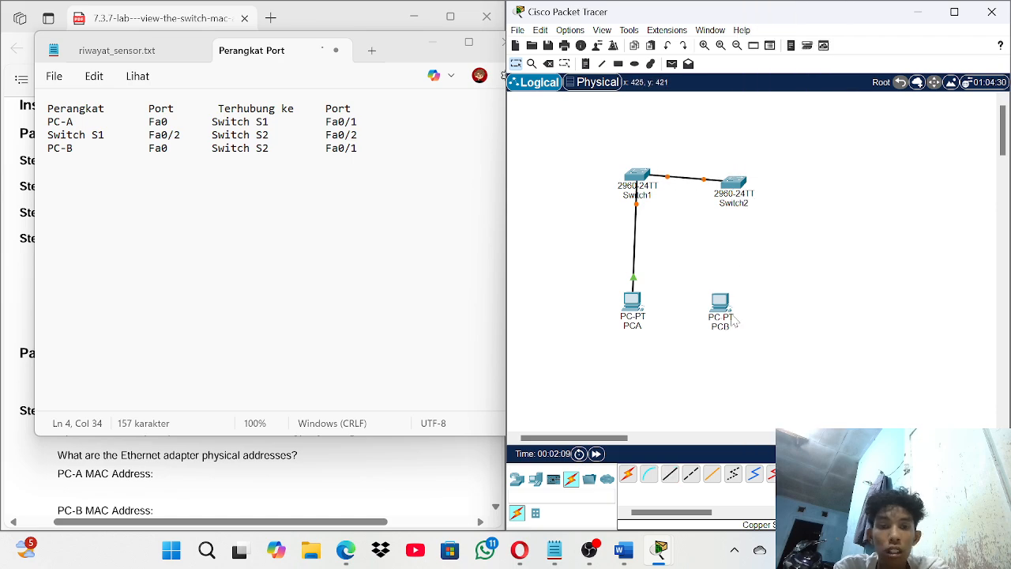
- Connect PCB FastEthernet0 to Switch2 FastEthernet0/1 with a straight-through cable
click(670, 474)
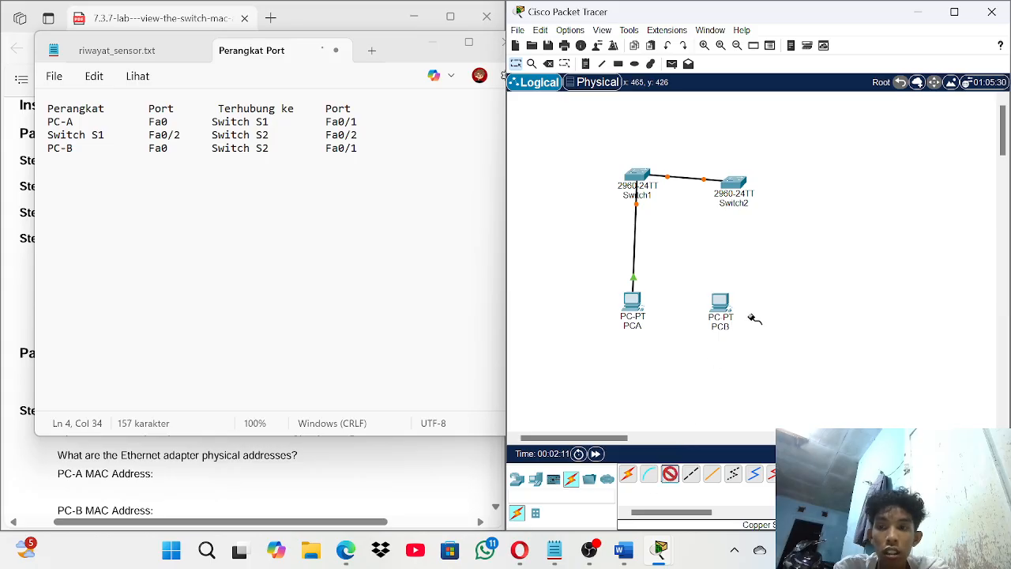
click(721, 302)
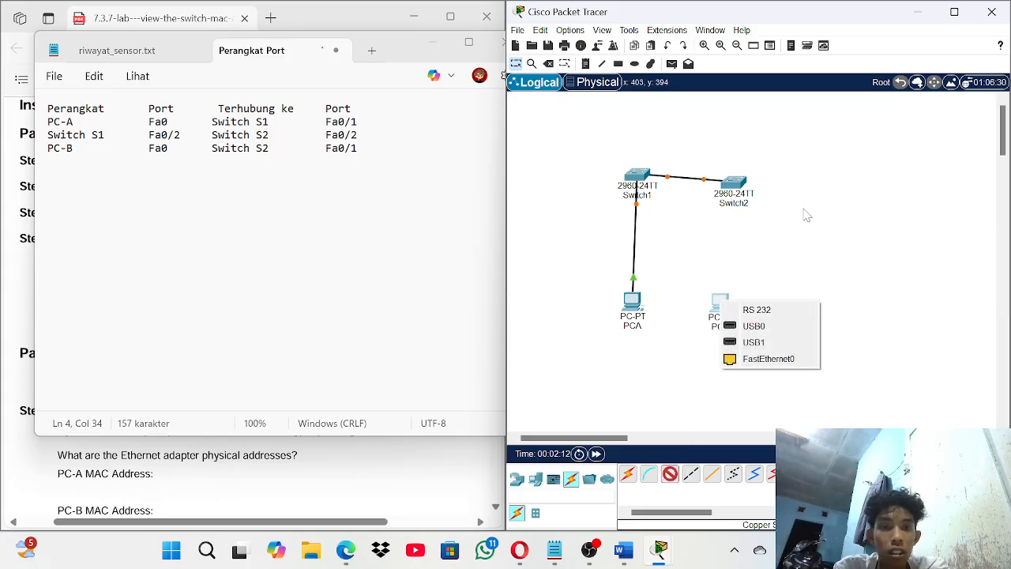
click(764, 359)
click(733, 183)
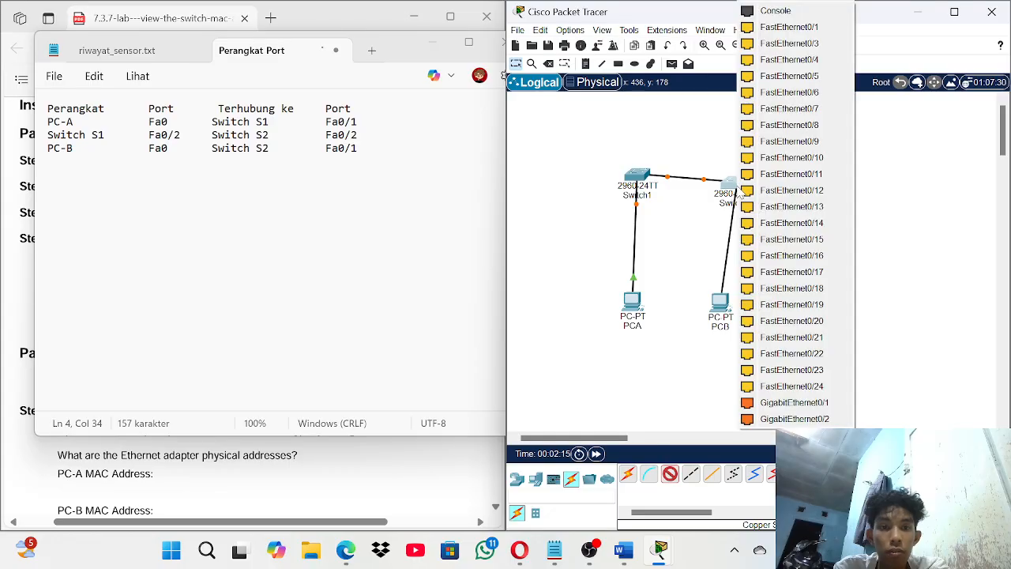
click(790, 27)
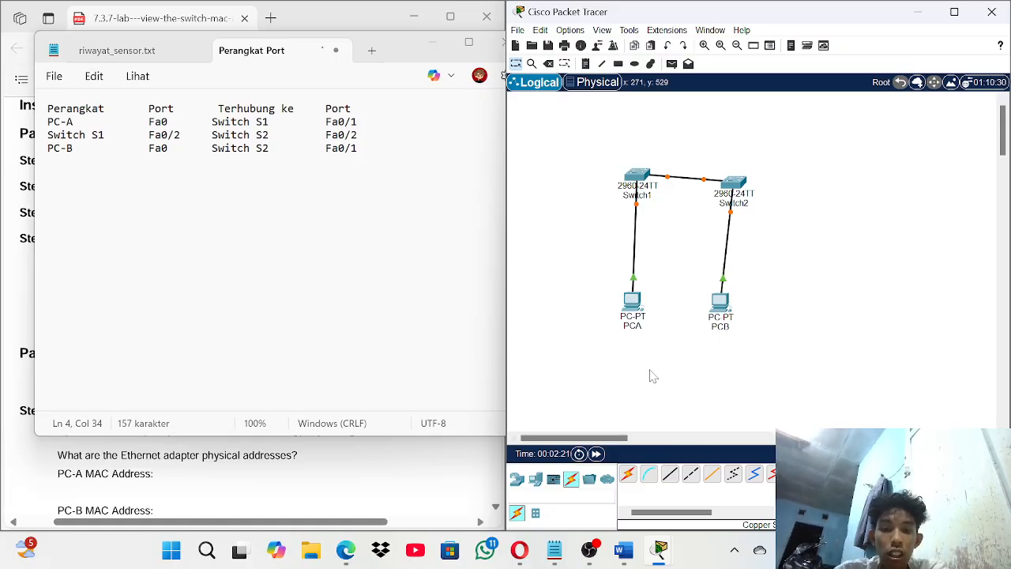
click(427, 237)
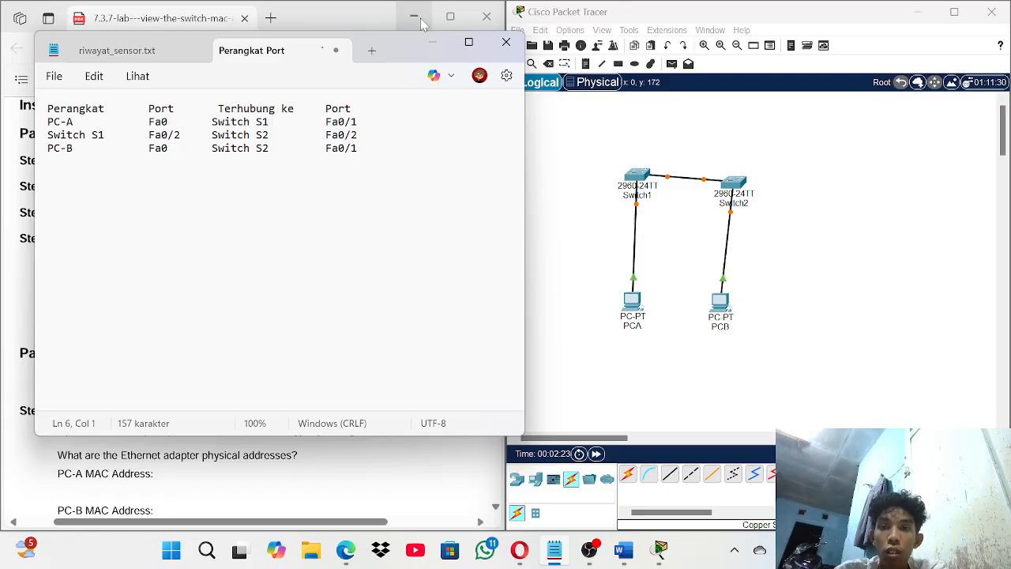
- Arrange the lab handout beside the workspace and open PCA's device window
click(426, 45)
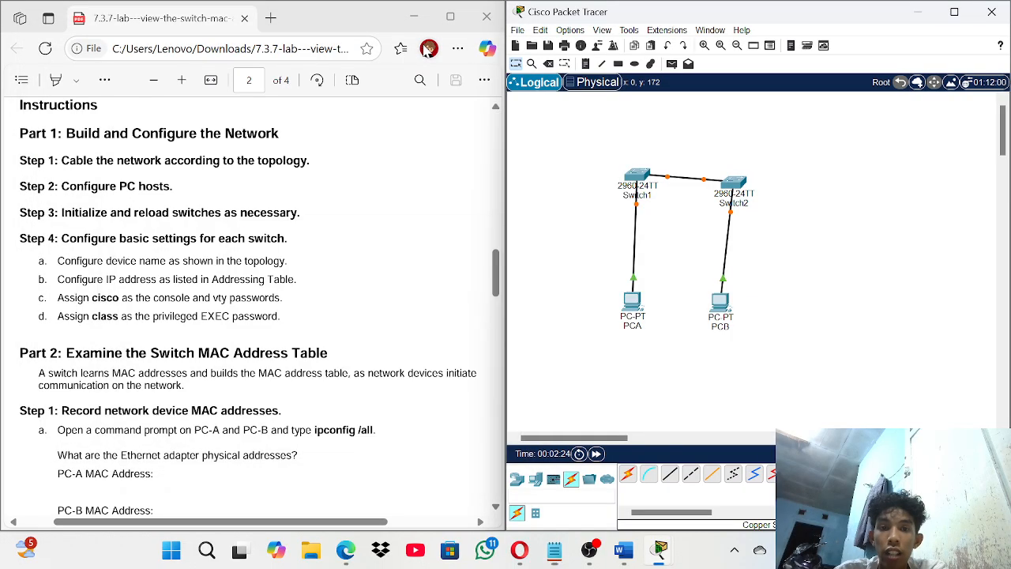
click(635, 305)
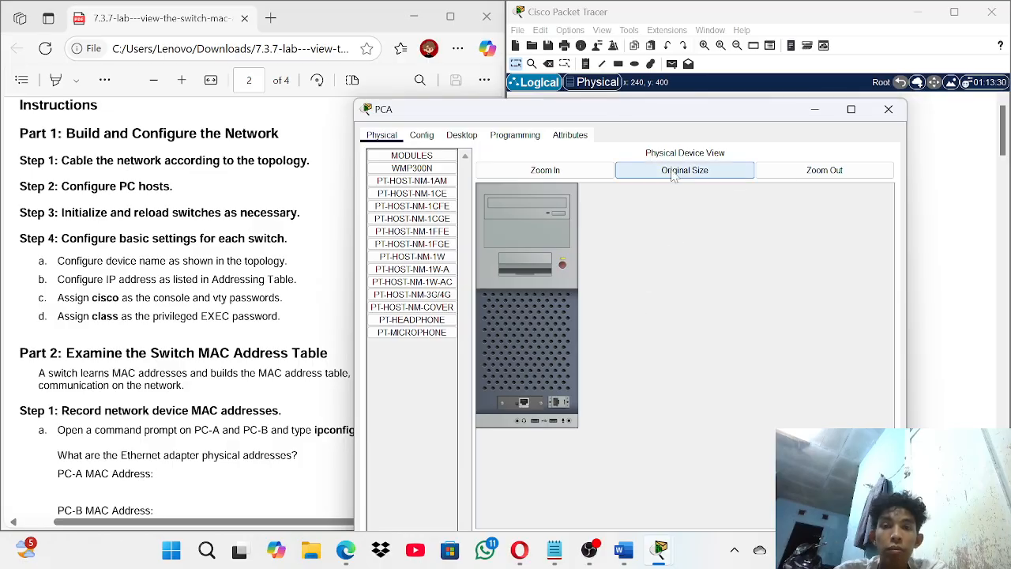
drag(298, 214, 294, 280)
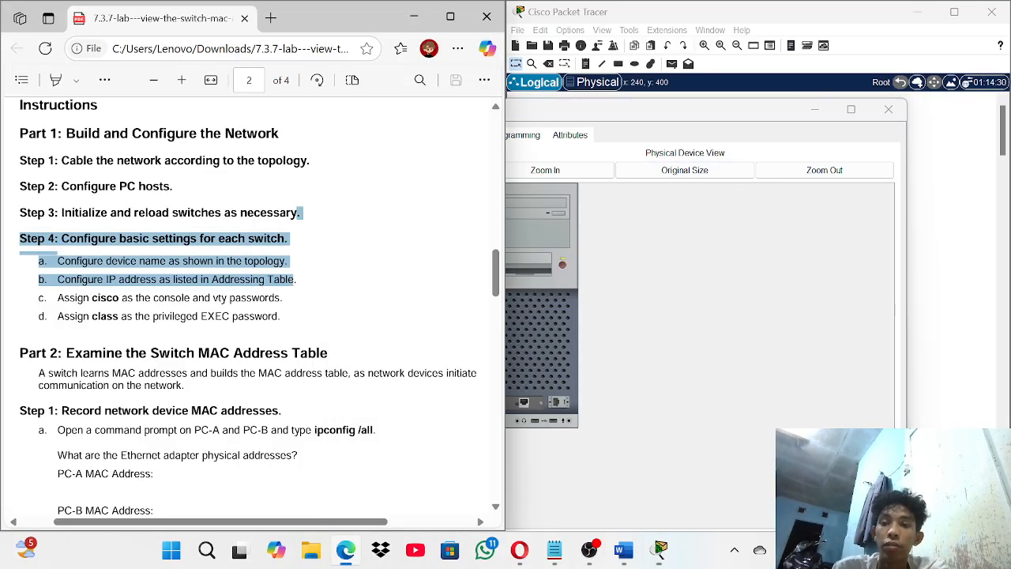
scroll(296, 268, up, 12)
scroll(294, 271, right, 1)
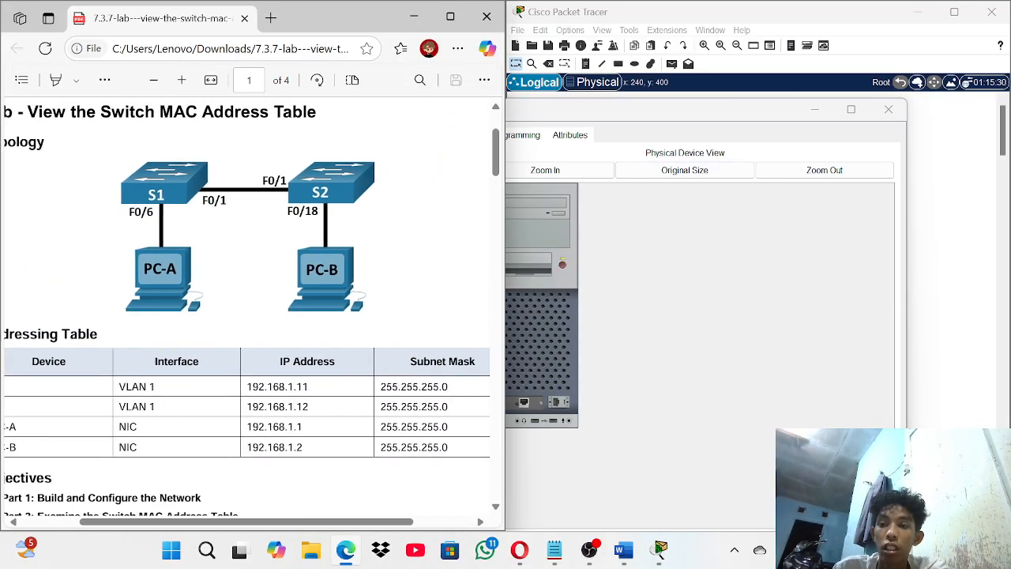
scroll(295, 271, down, 1)
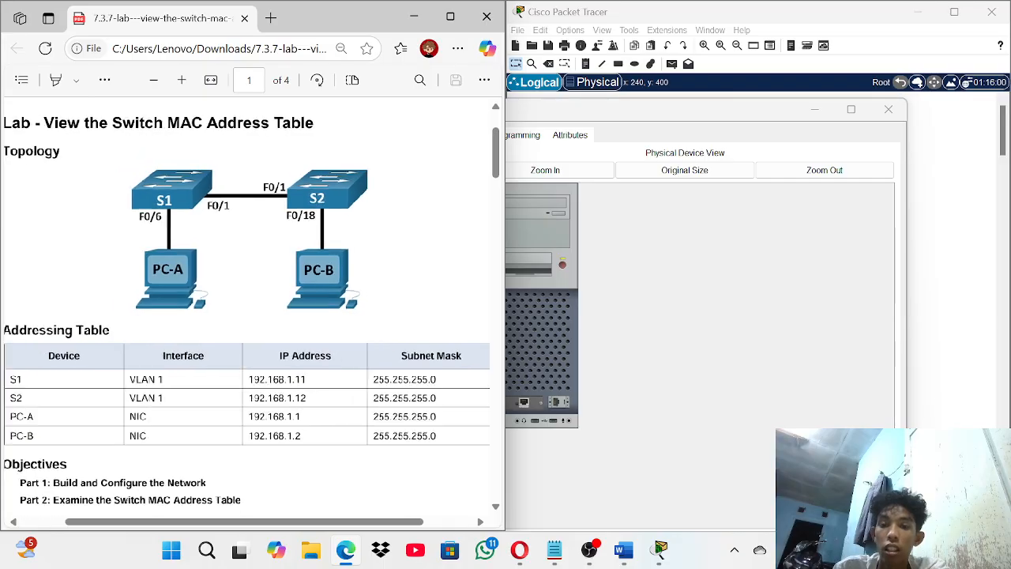
click(826, 108)
click(887, 109)
click(632, 323)
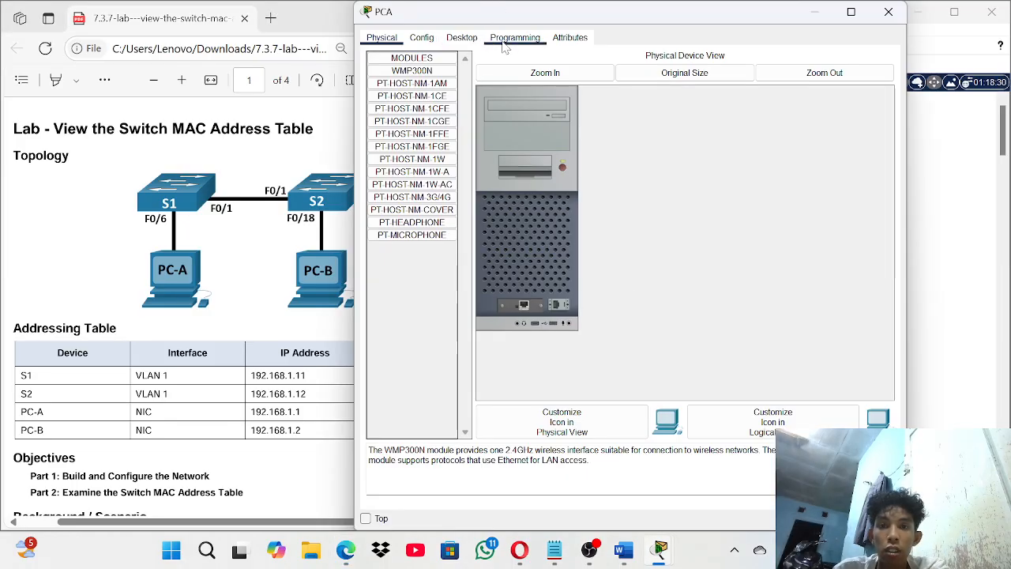
- Set PCA's IPv4 address to 192.168.1.1, mask 255.255.255.0, in IP Configuration, then close it
click(461, 39)
click(430, 73)
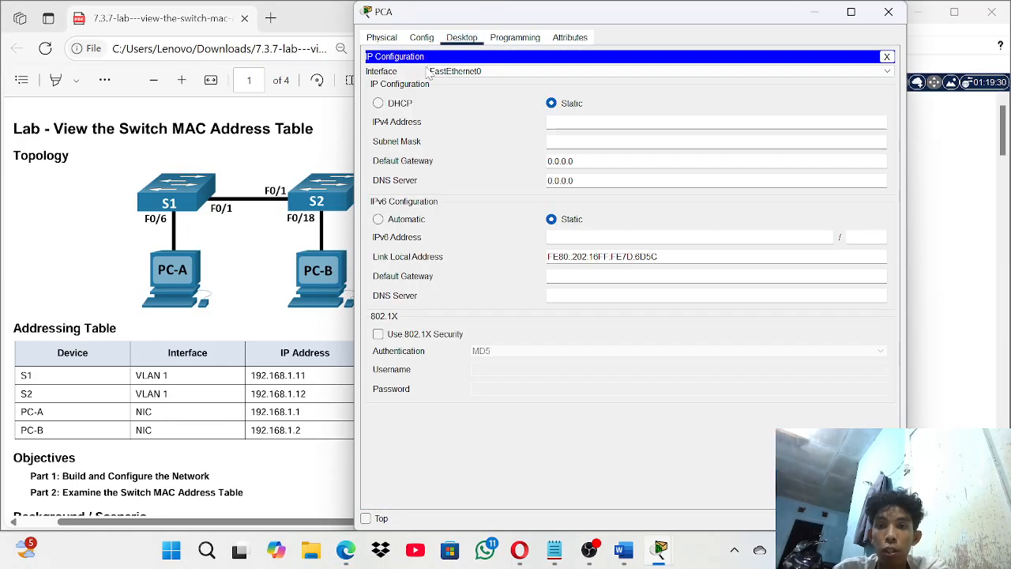
click(586, 122)
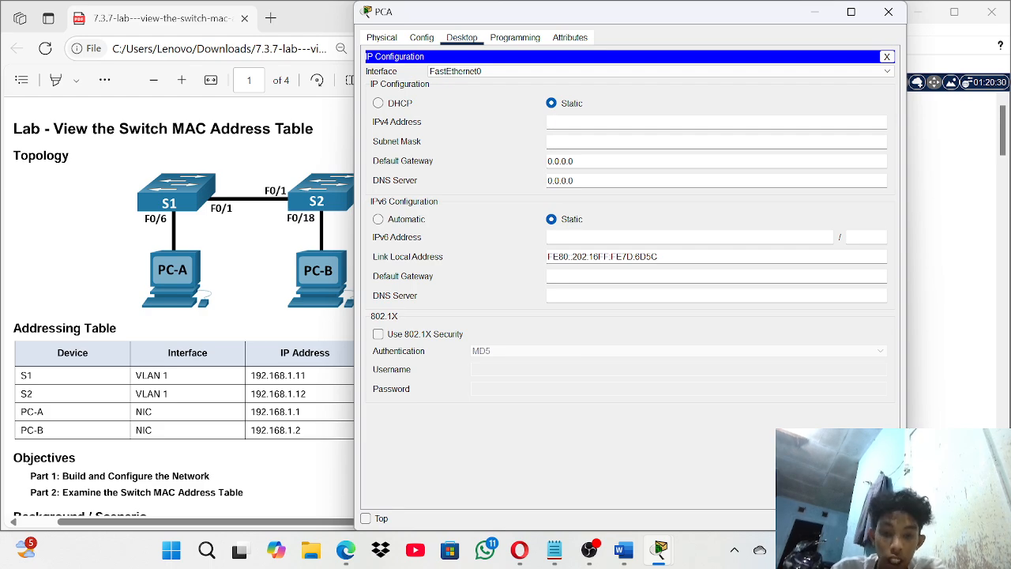
text(192.1)
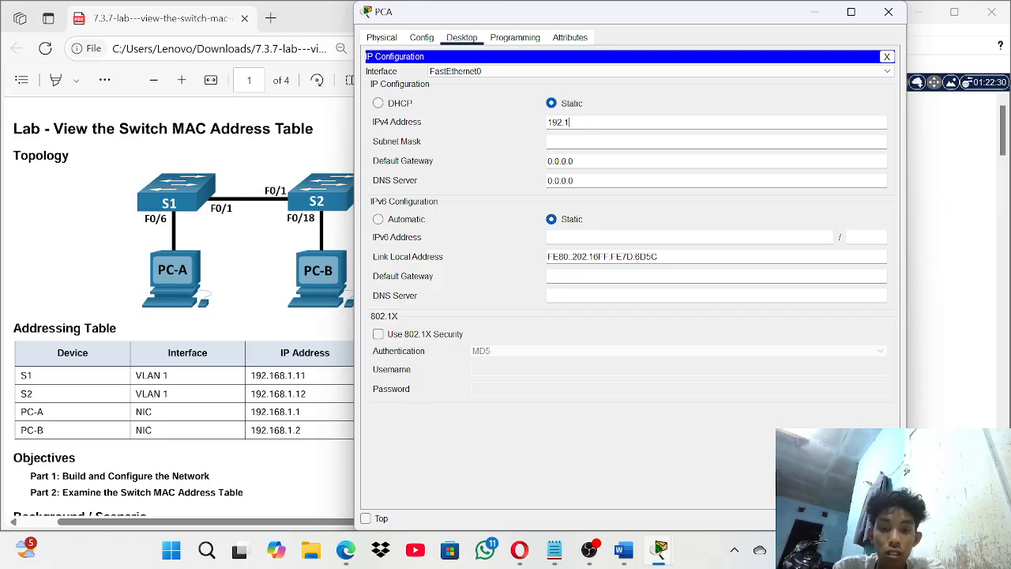
text(68.1.1)
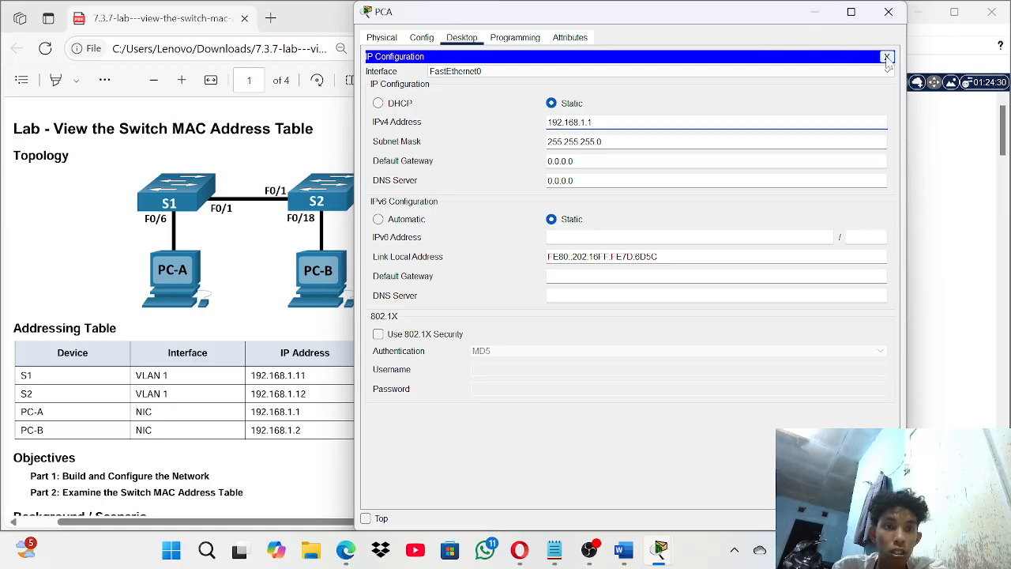
click(887, 57)
click(888, 12)
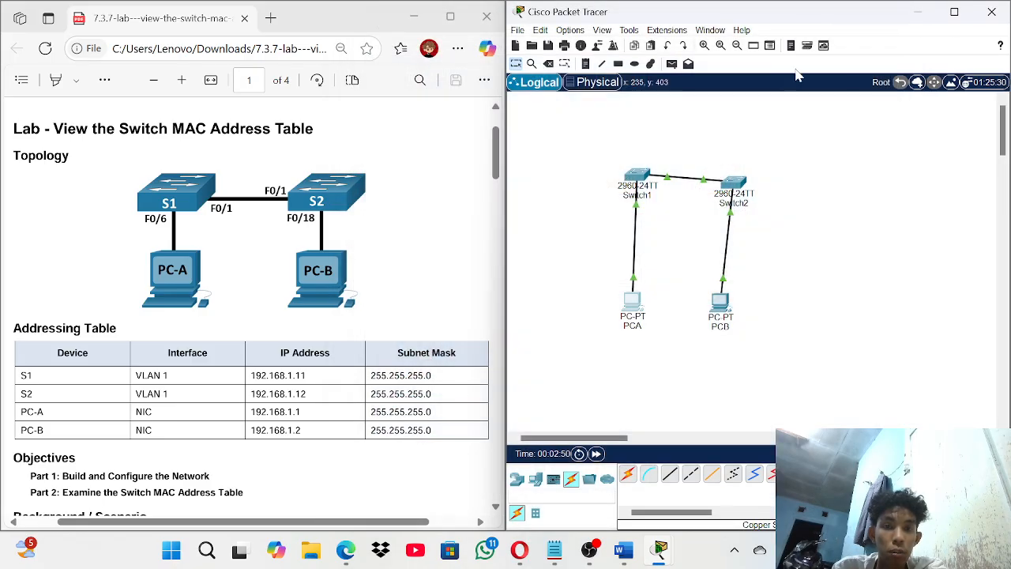
- Set PCB's IPv4 address to 192.168.1.2, mask 255.255.255.0, in IP Configuration, then close it
click(718, 299)
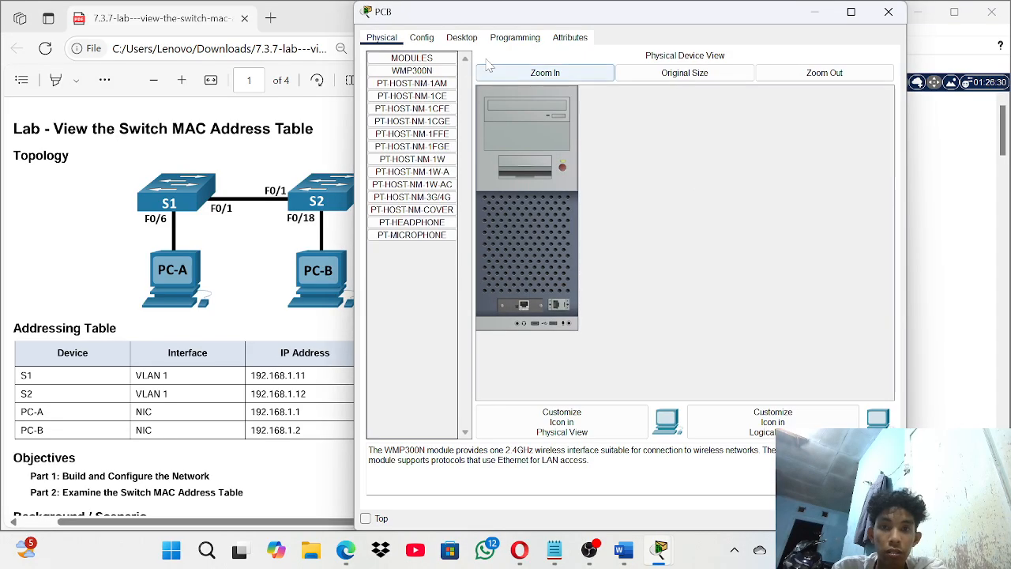
click(462, 38)
click(399, 76)
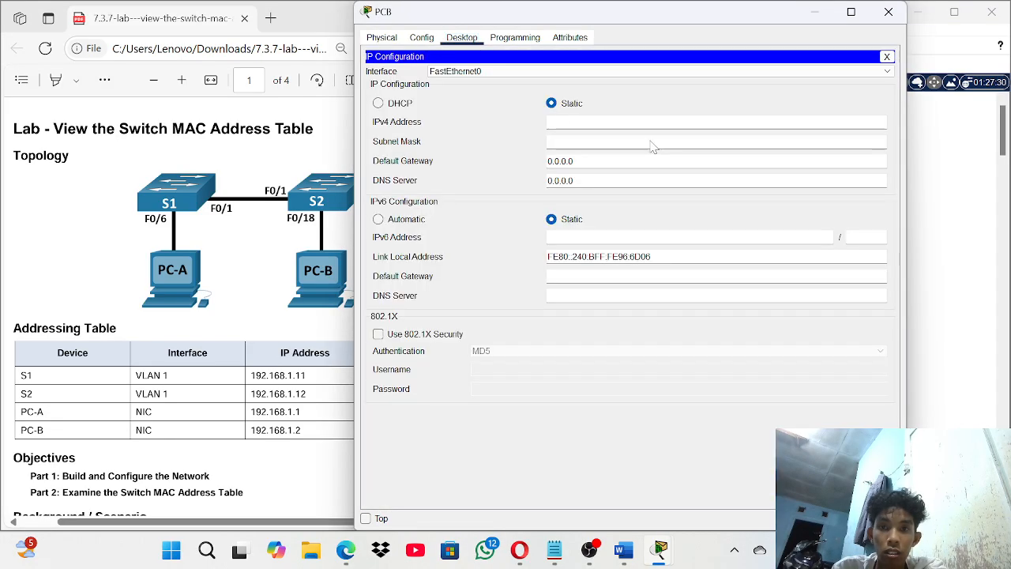
click(628, 124)
text(192)
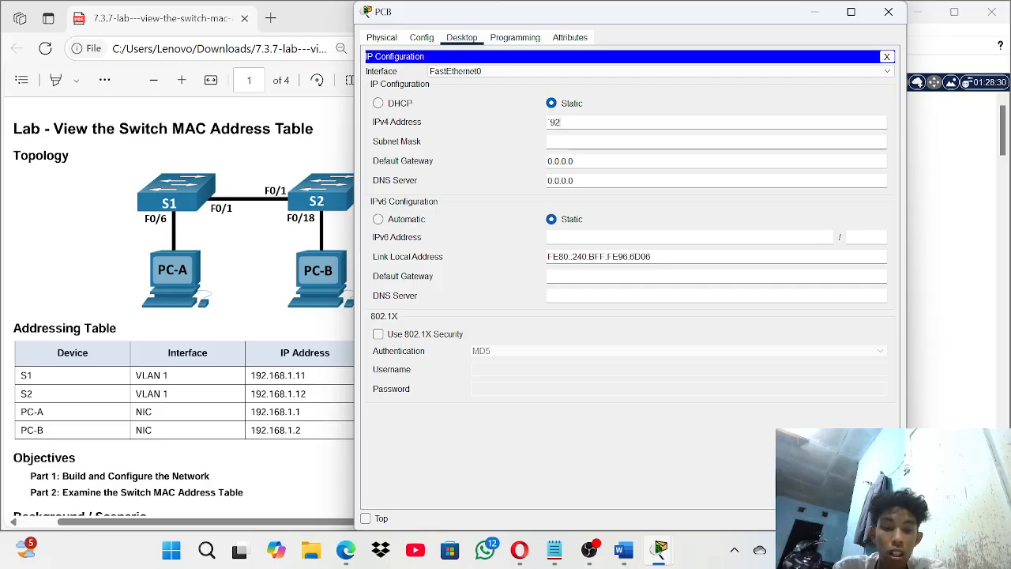
key(BackSpace)
key(BackSpace)
text(19)
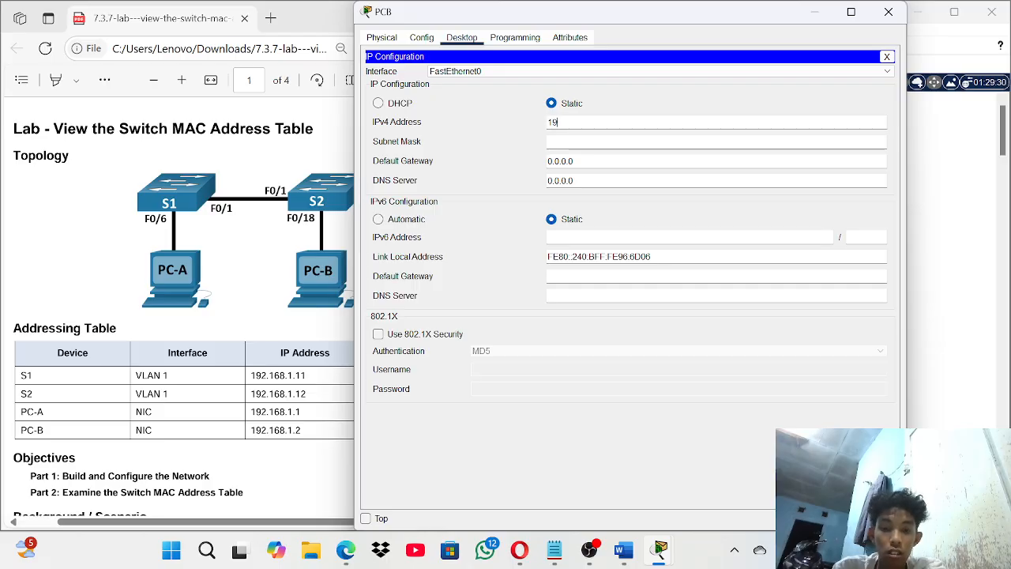
text(2.168.1)
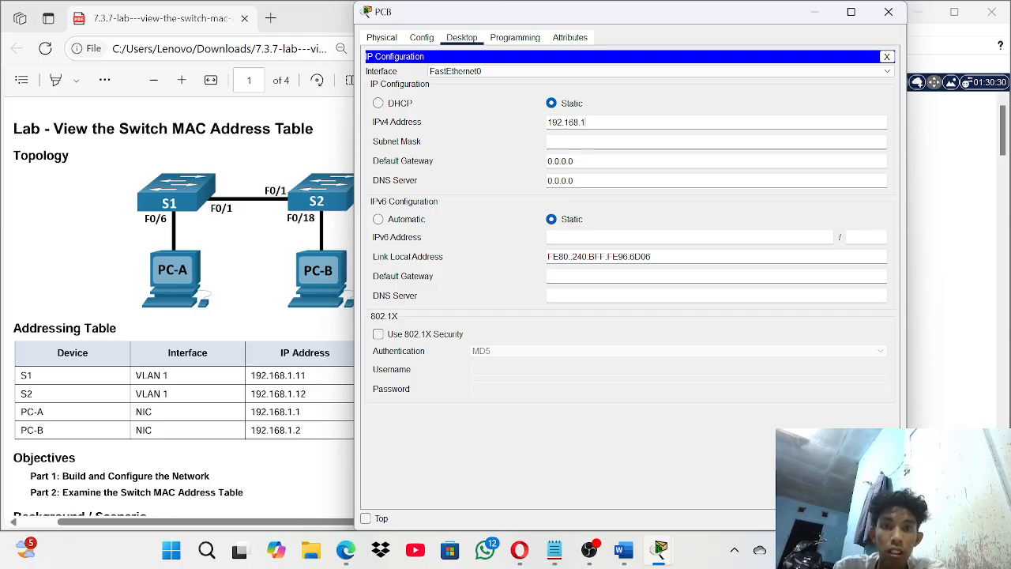
text(.2)
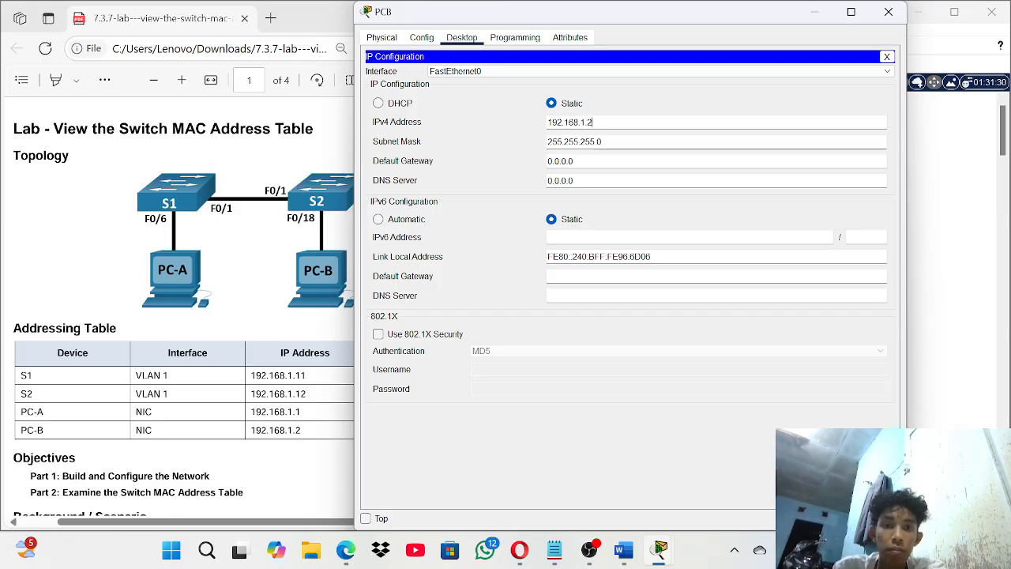
click(886, 57)
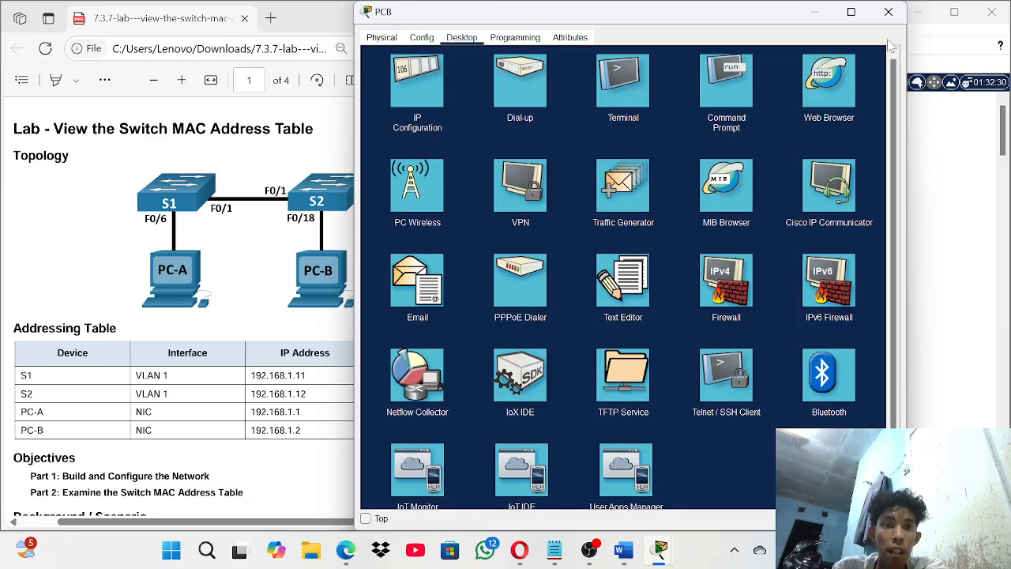
click(888, 20)
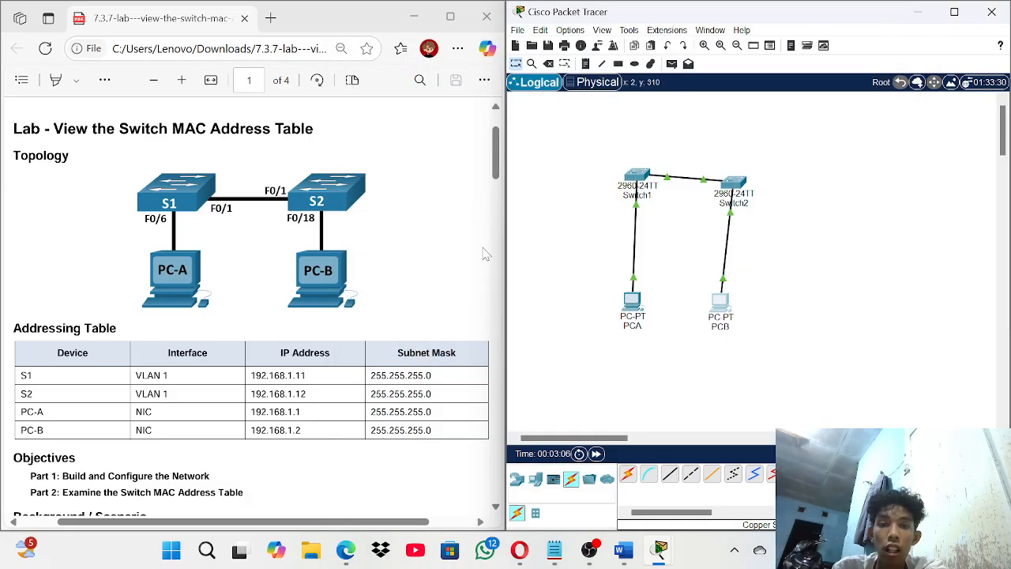
- In Switch1's CLI, enter privileged and global configuration mode and set the hostname to S1
scroll(229, 297, down, 1)
scroll(229, 297, down, 1)
scroll(229, 297, right, 1)
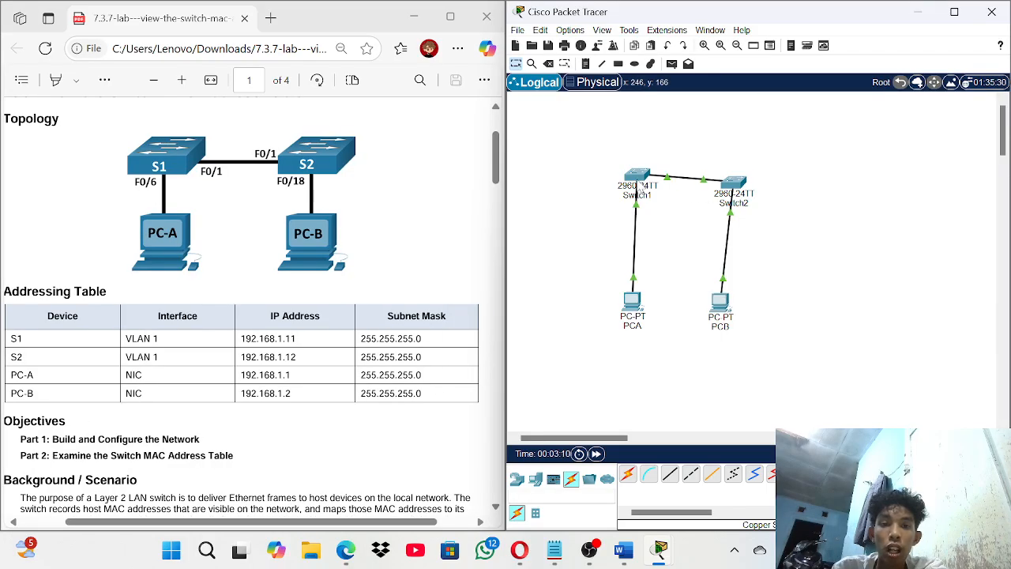
click(641, 175)
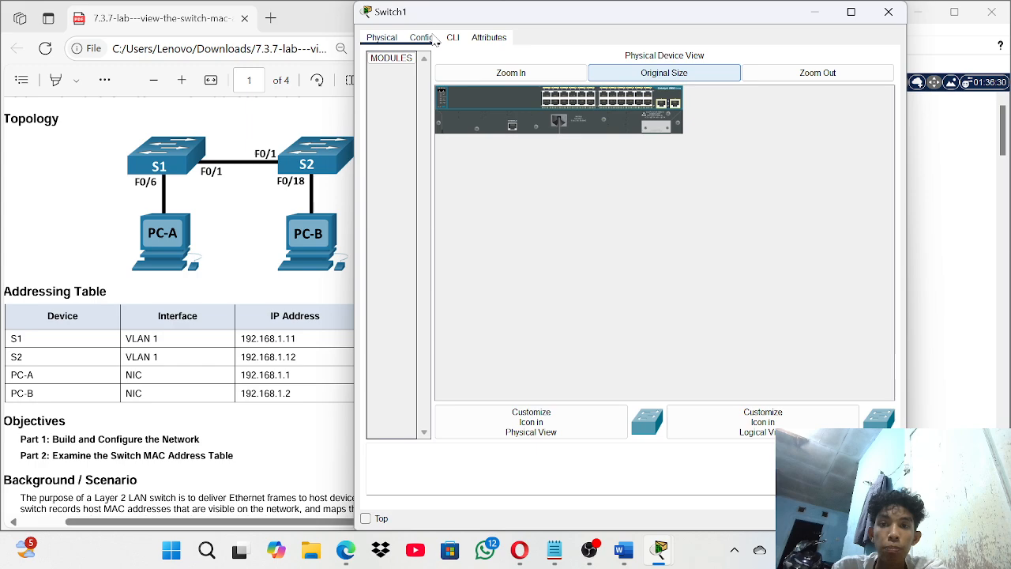
click(889, 11)
click(645, 176)
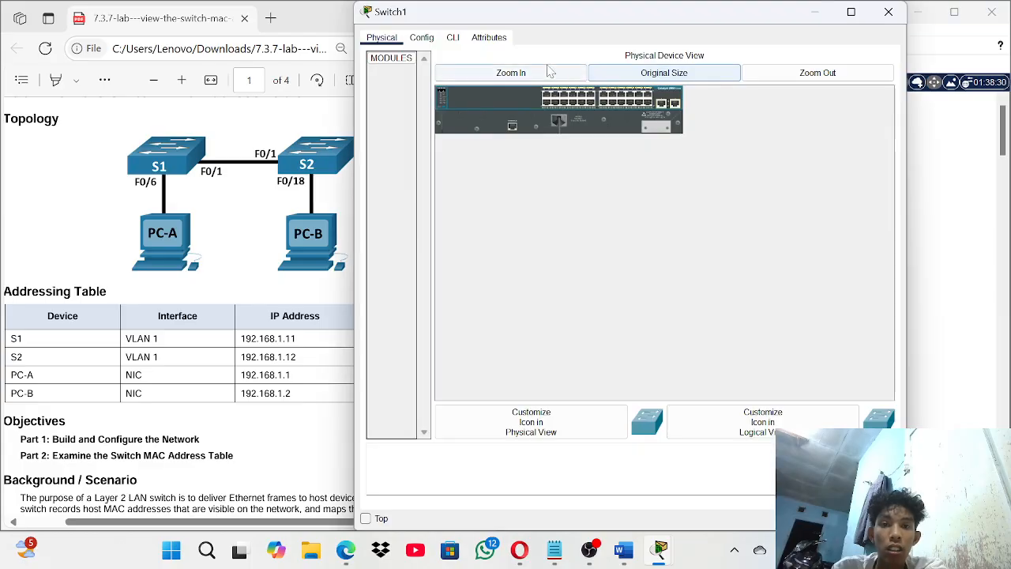
click(454, 38)
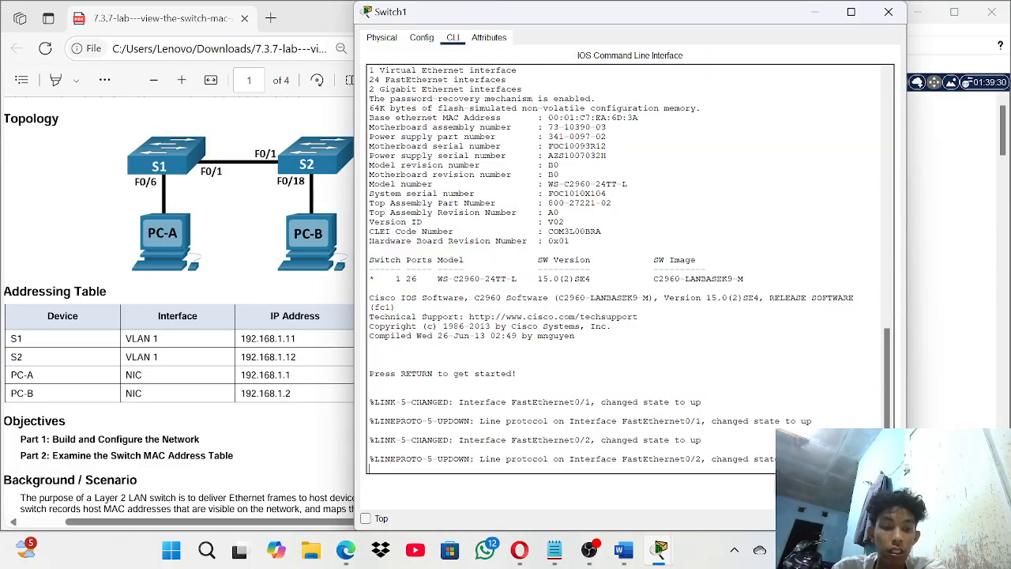
key(Return)
key(Return)
key(Return)
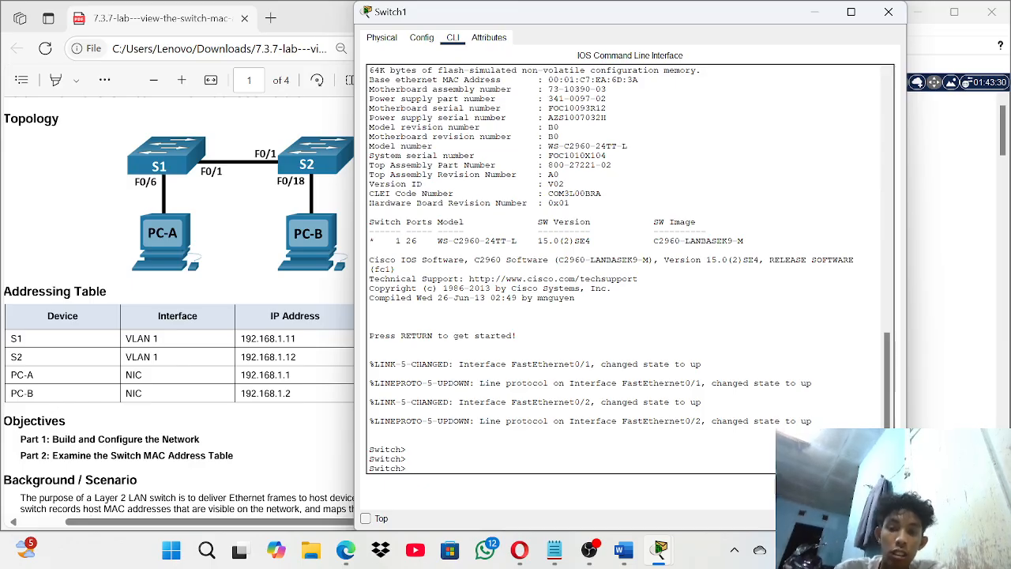
text(ble)
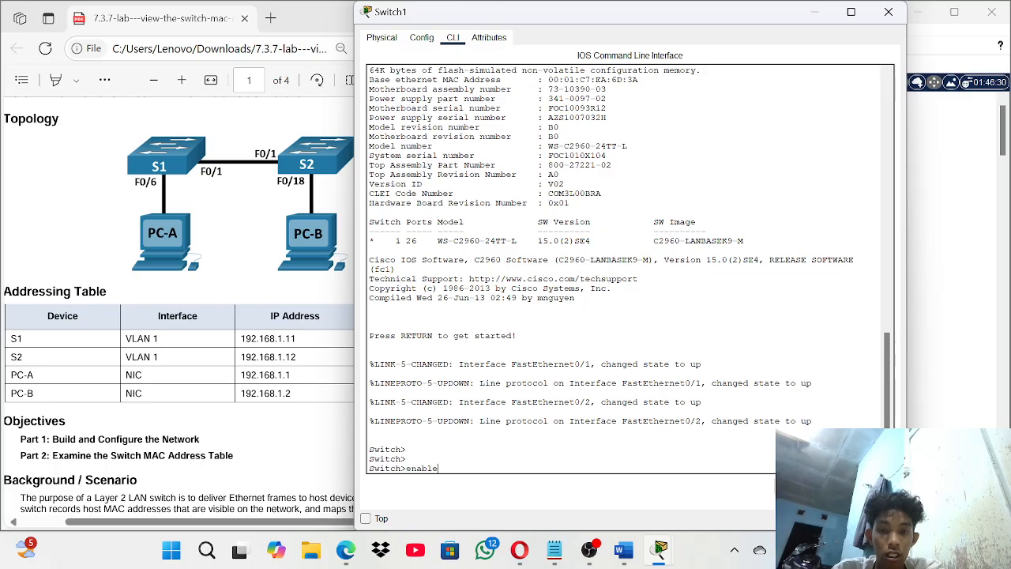
key(Return)
text(co)
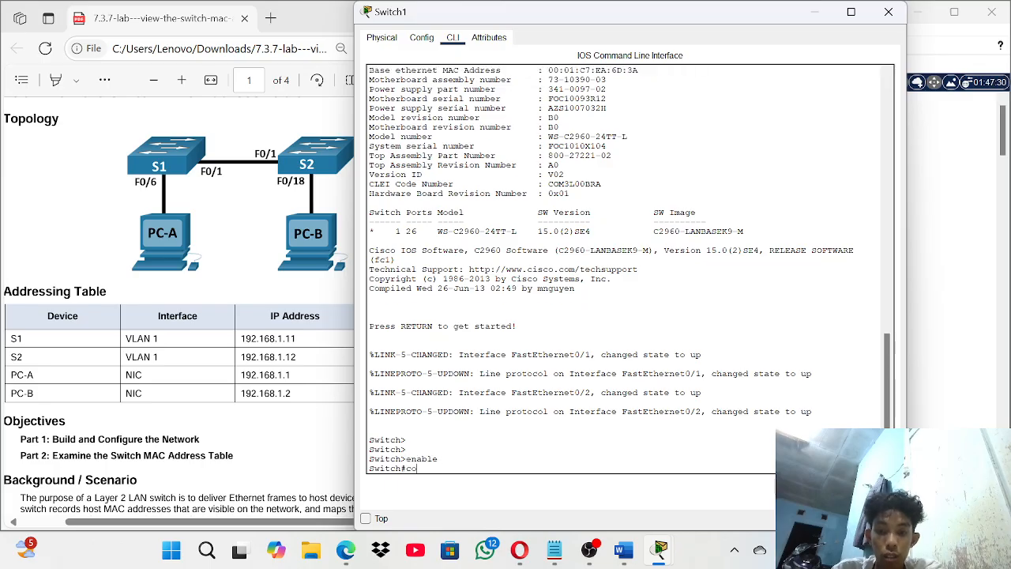
text(nfigure)
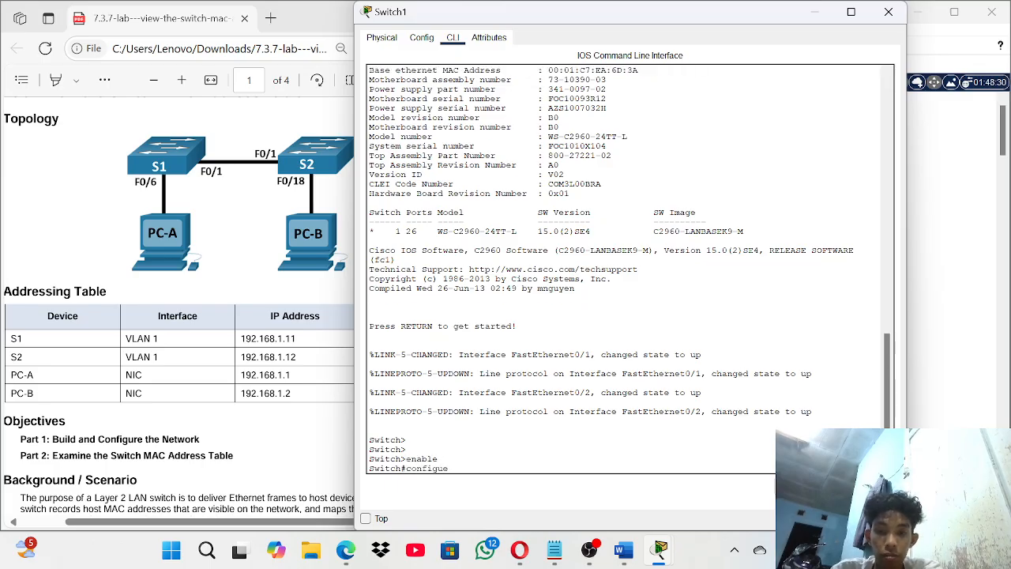
text( terminal)
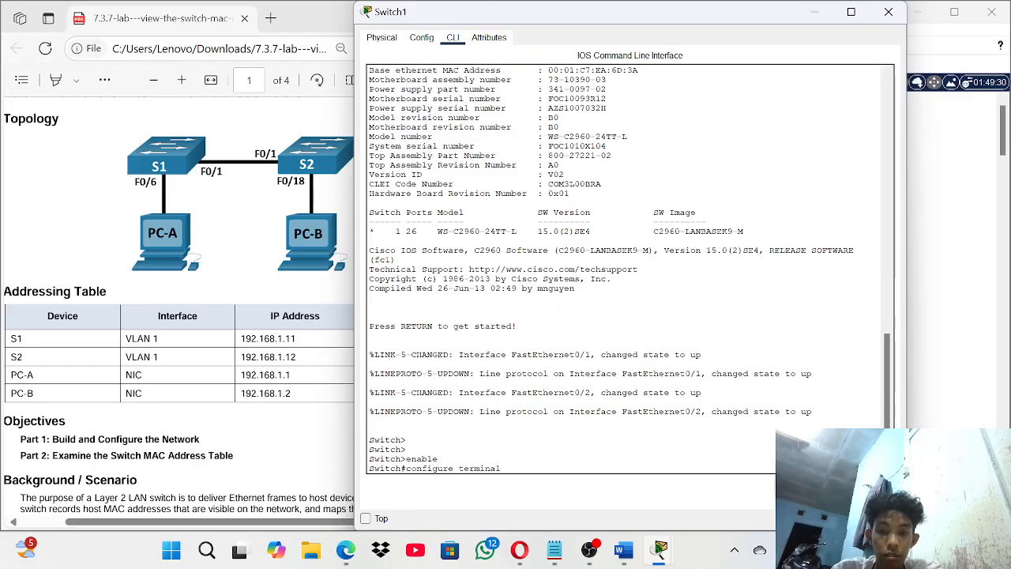
key(Return)
text(h)
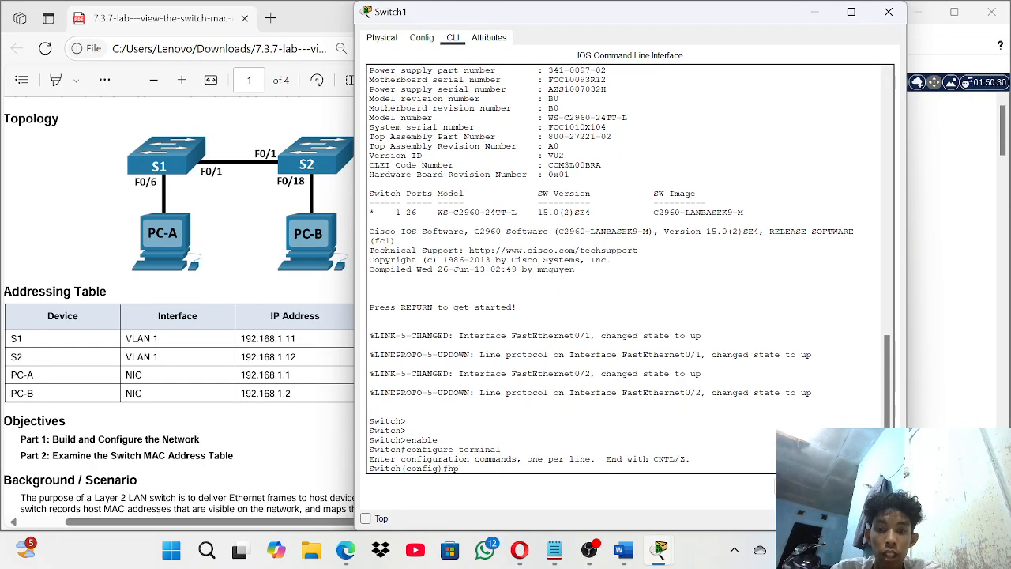
text(ostan)
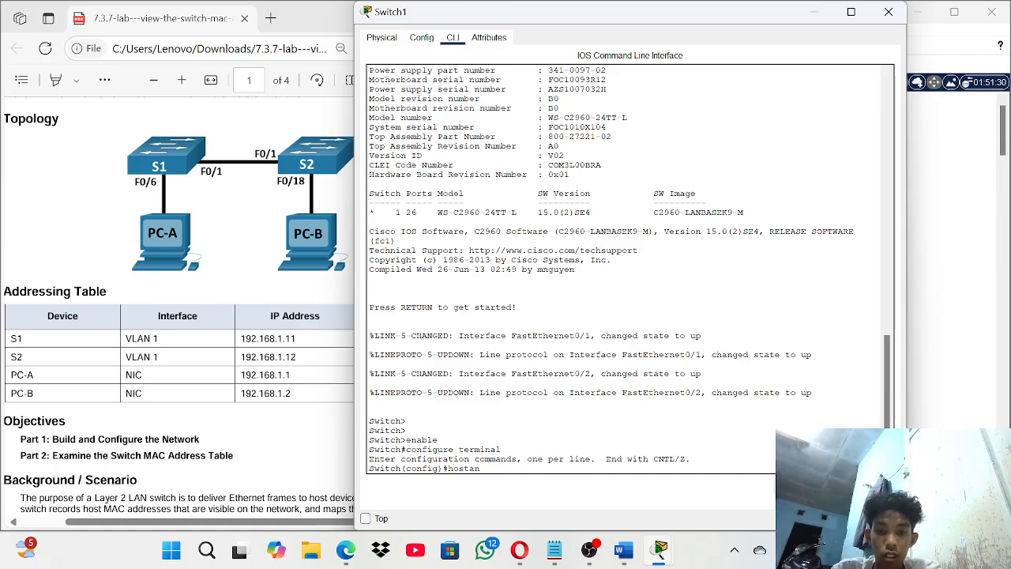
key(BackSpace)
key(BackSpace)
text(nam)
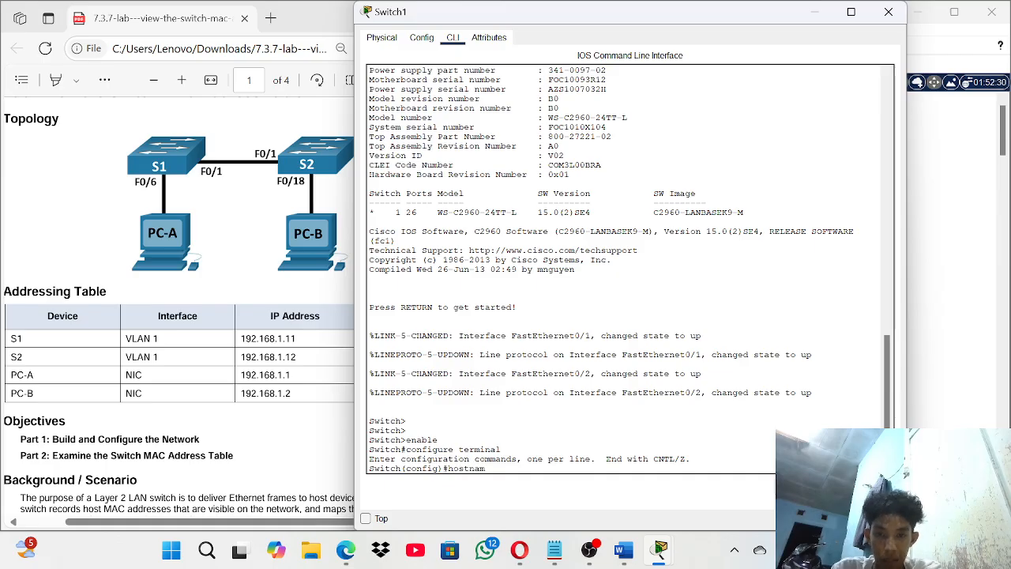
text(e)
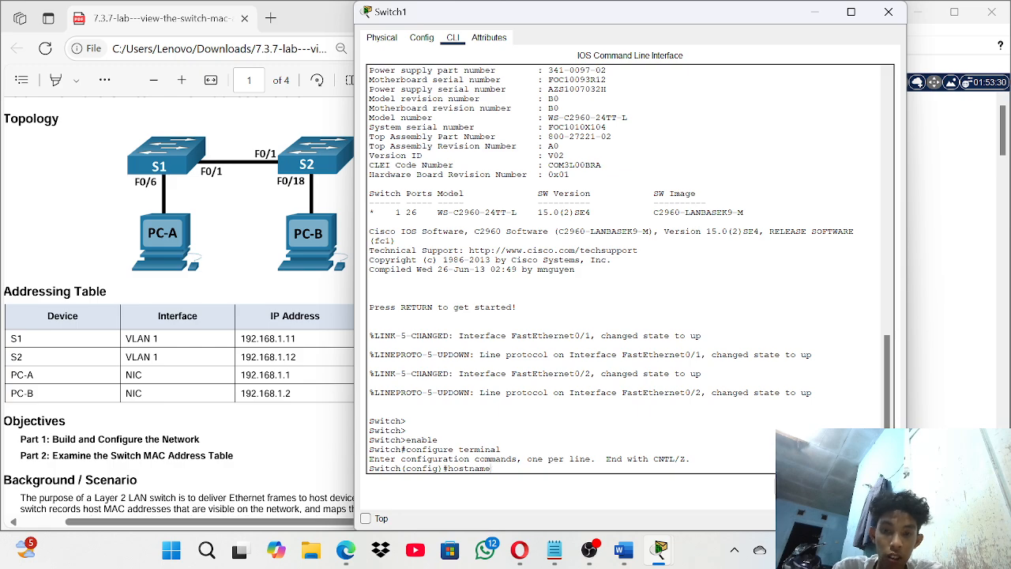
text(S1)
key(Return)
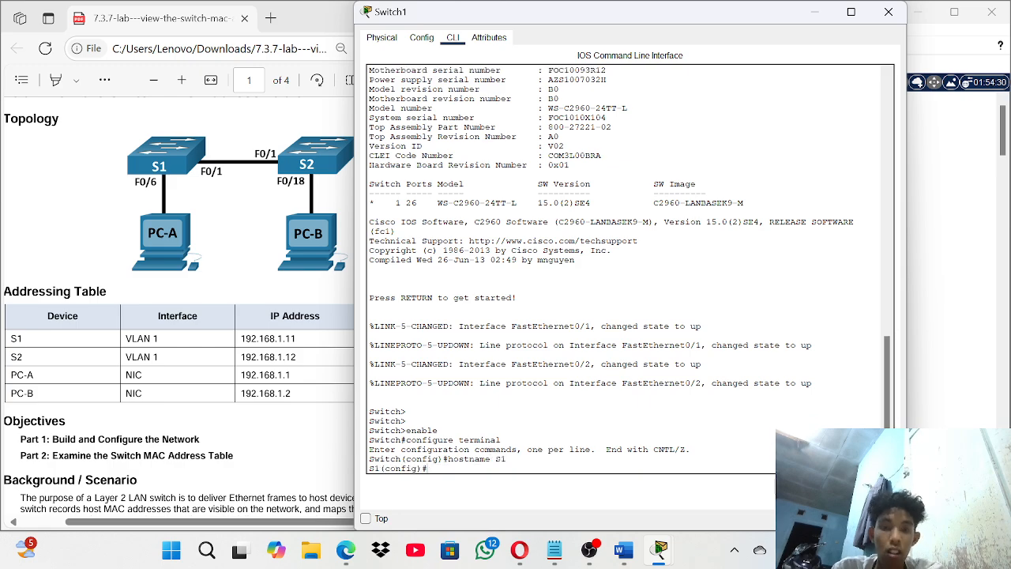
- Give interface VLAN 1 address 192.168.1.11 255.255.255.0, enable it with no shutdown, and exit
text(i)
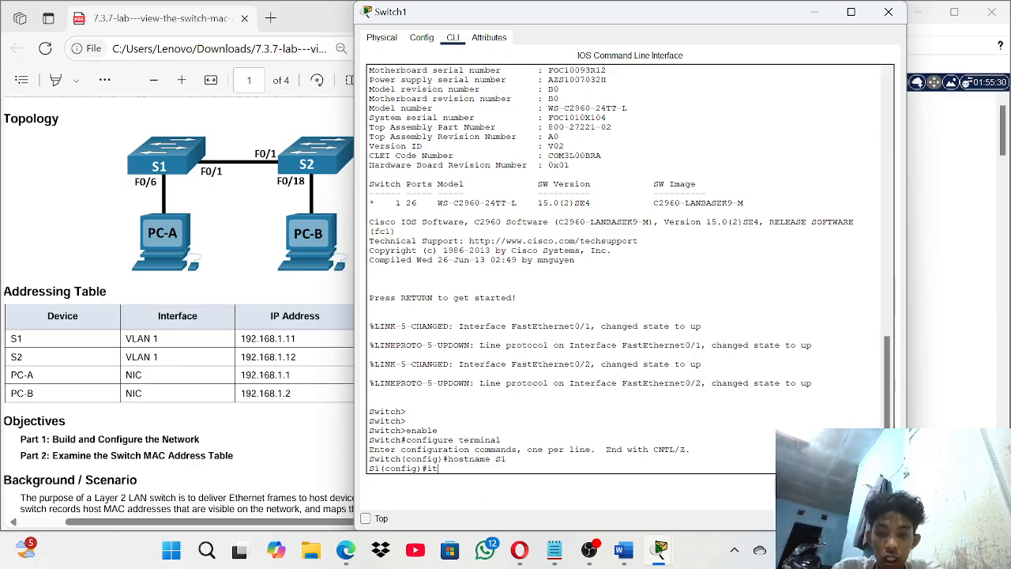
text(nterface)
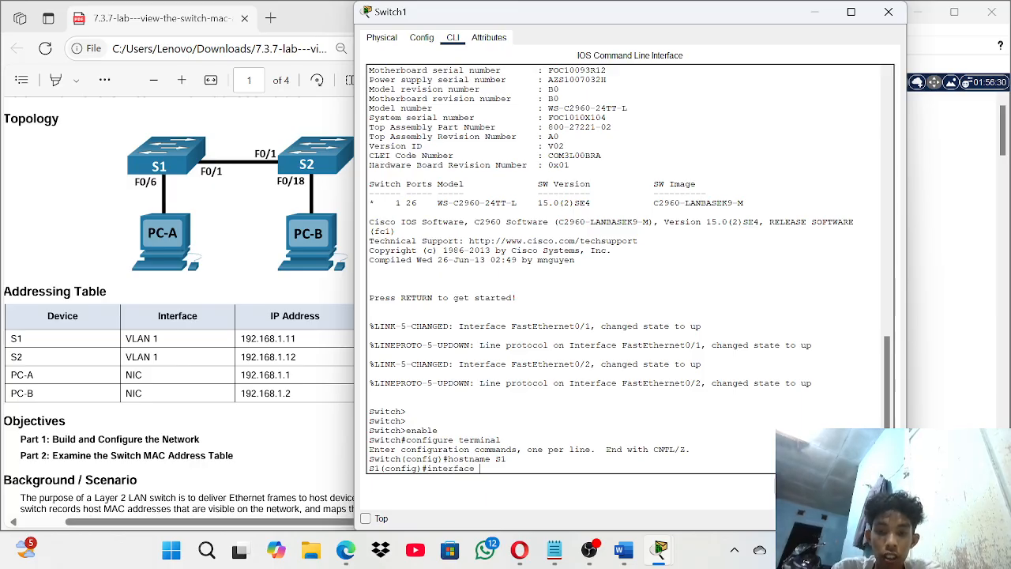
text( vlan 1)
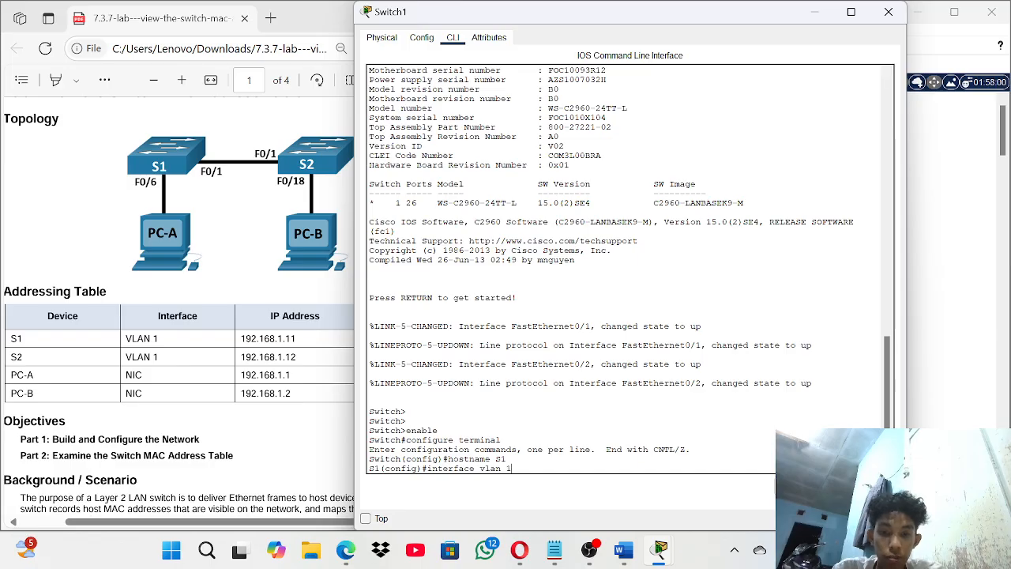
key(Return)
text(ip)
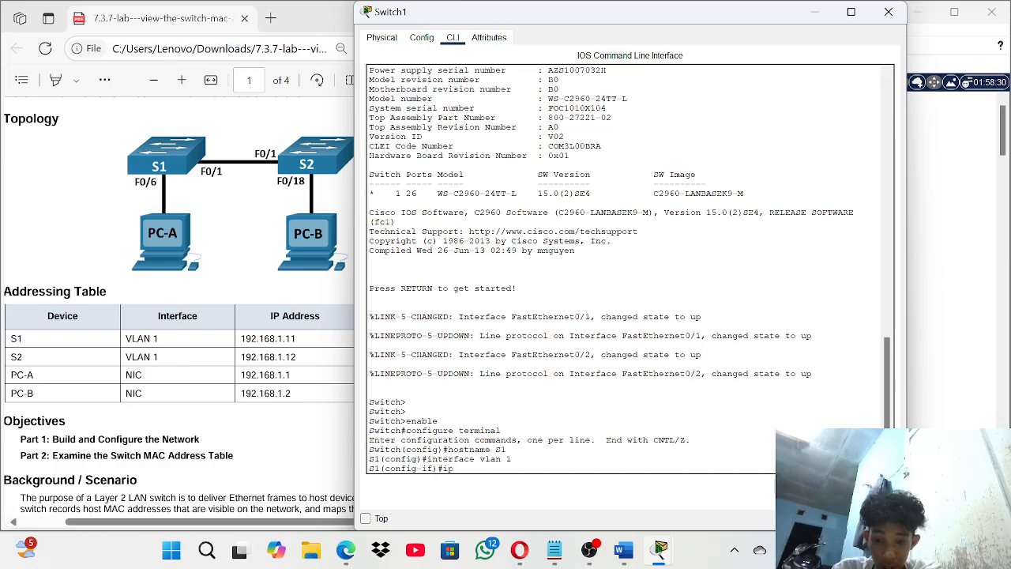
text( address)
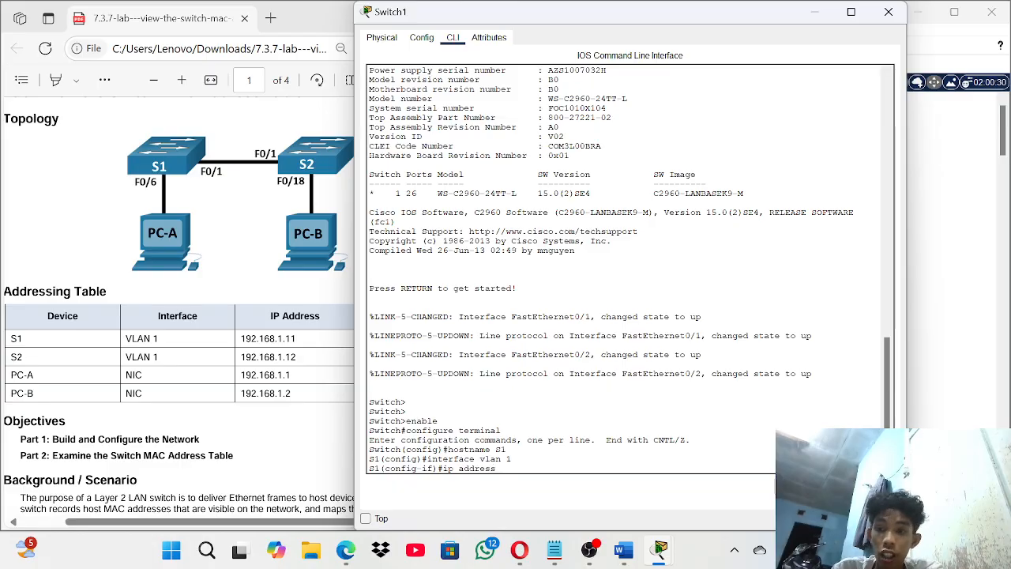
text( 192.168.)
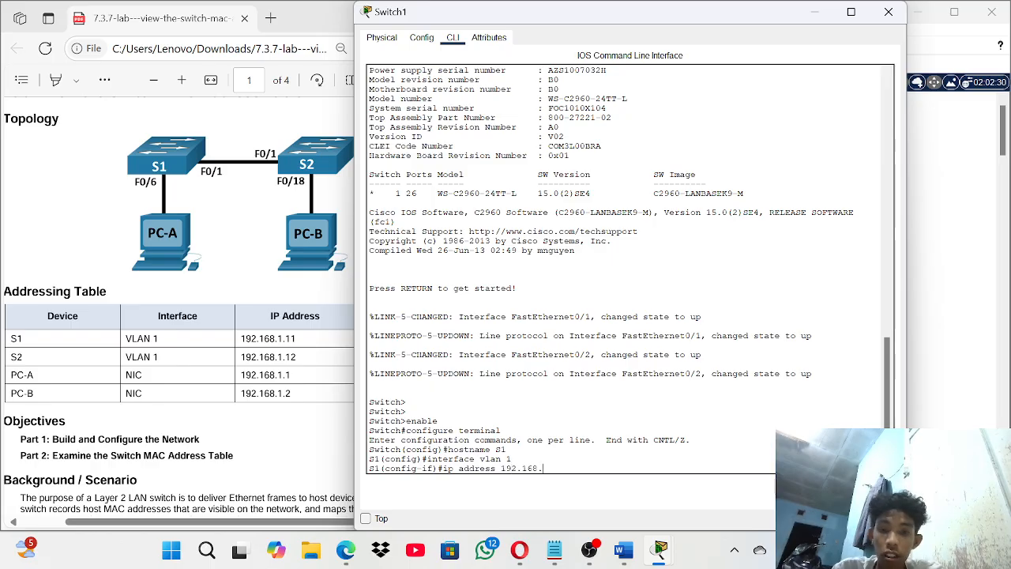
text(1.11)
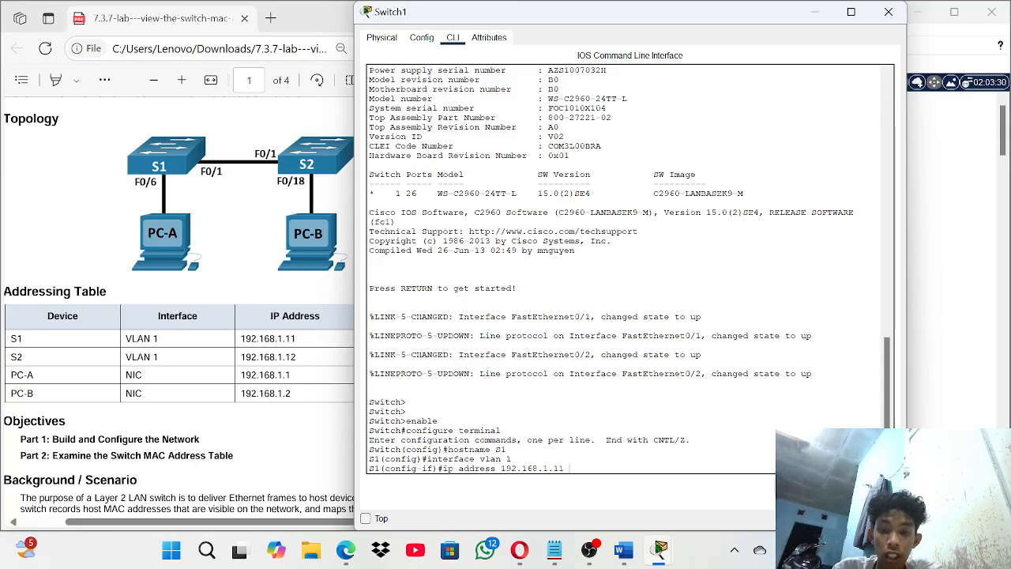
text( 2)
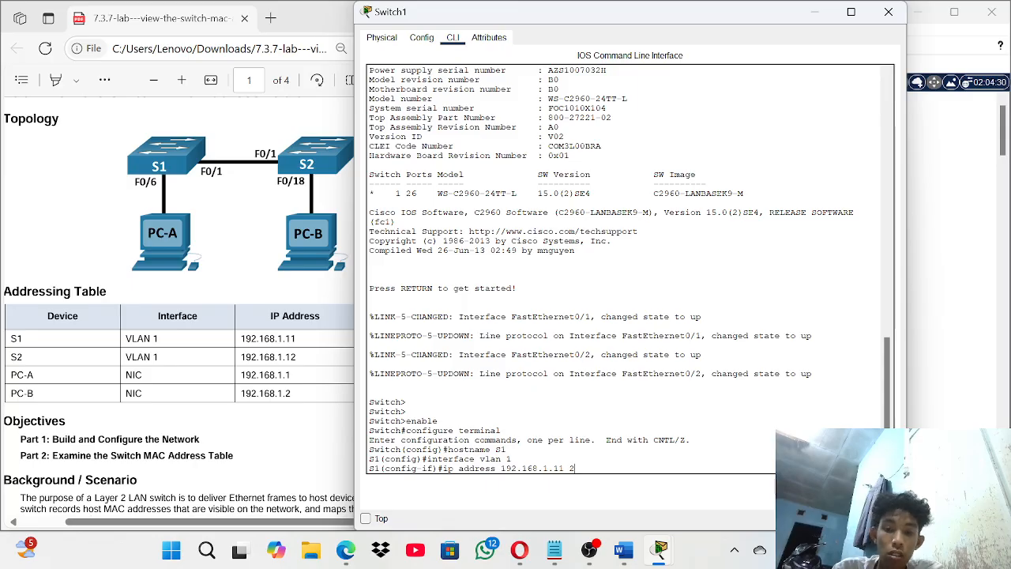
text(55.255.)
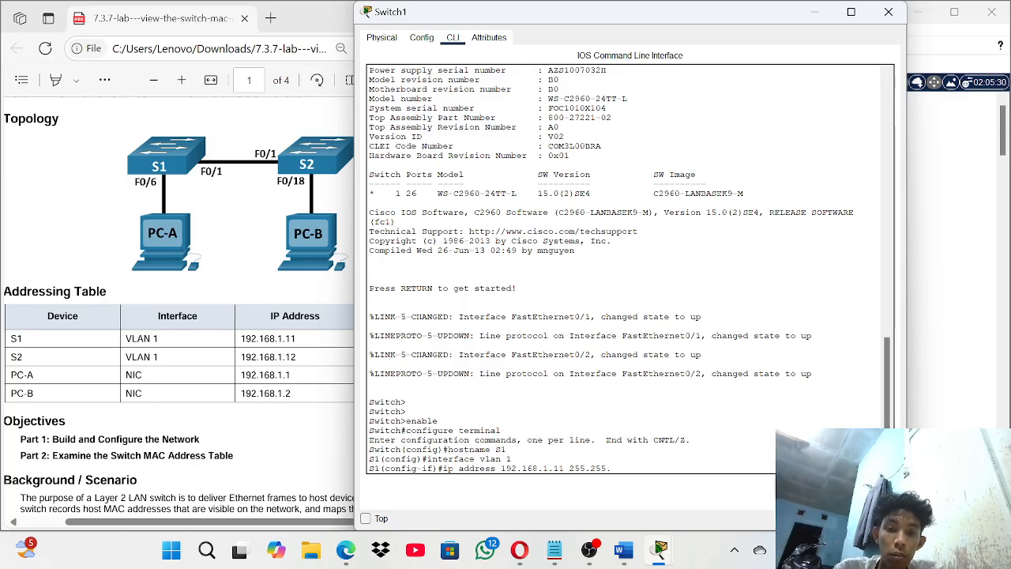
text(255.0)
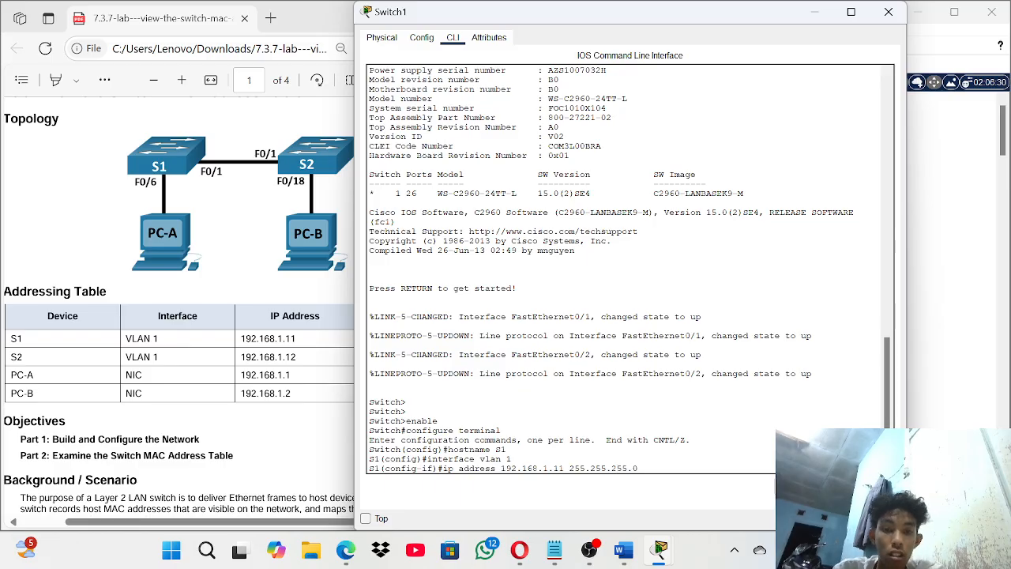
key(Return)
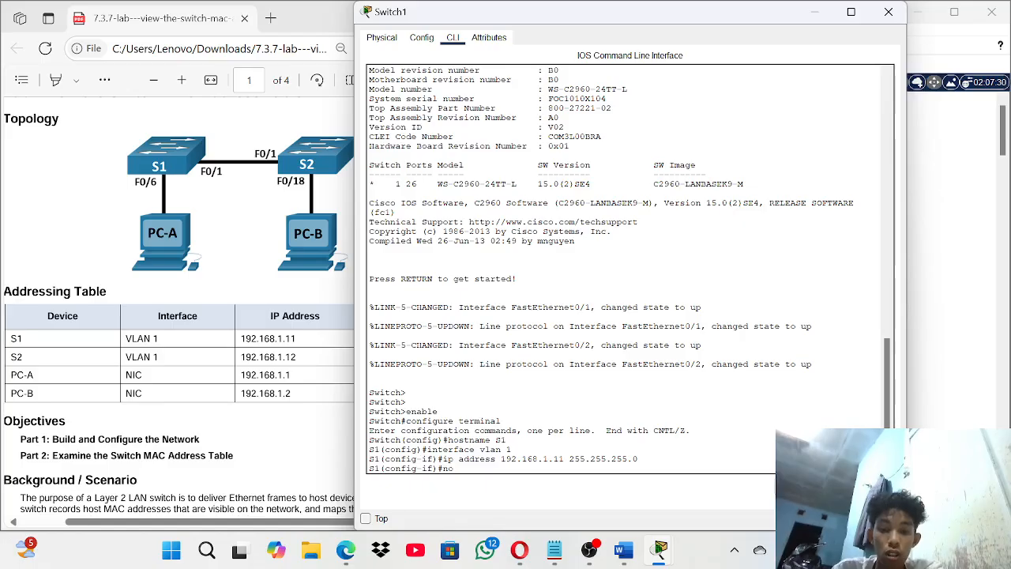
text(no shutdown)
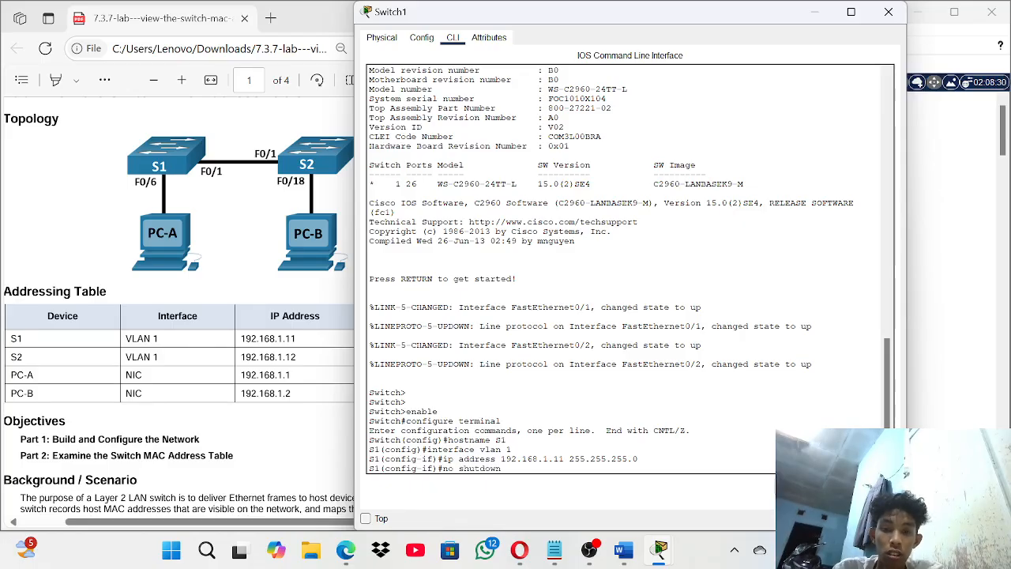
key(Return)
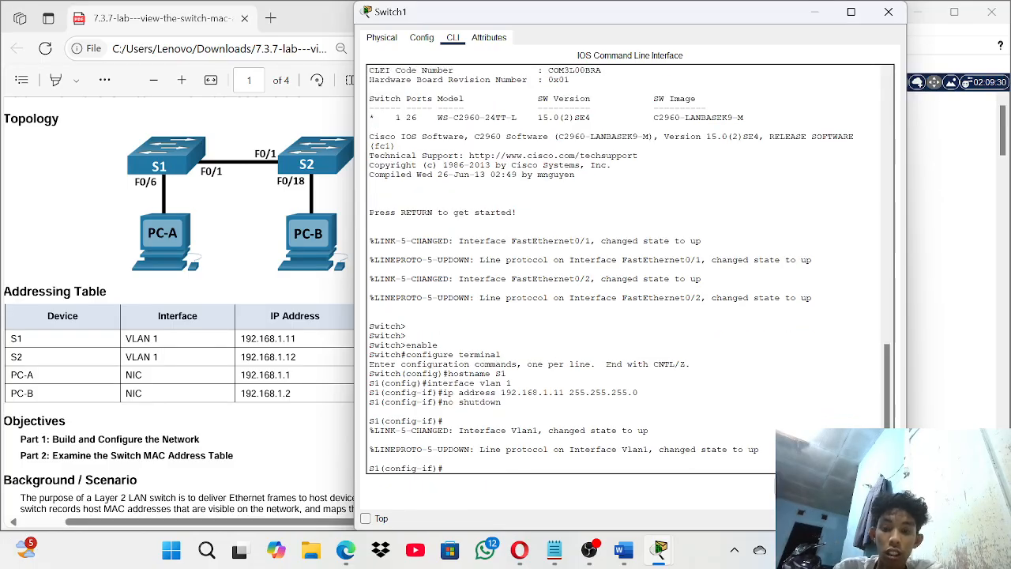
text(exit)
key(Return)
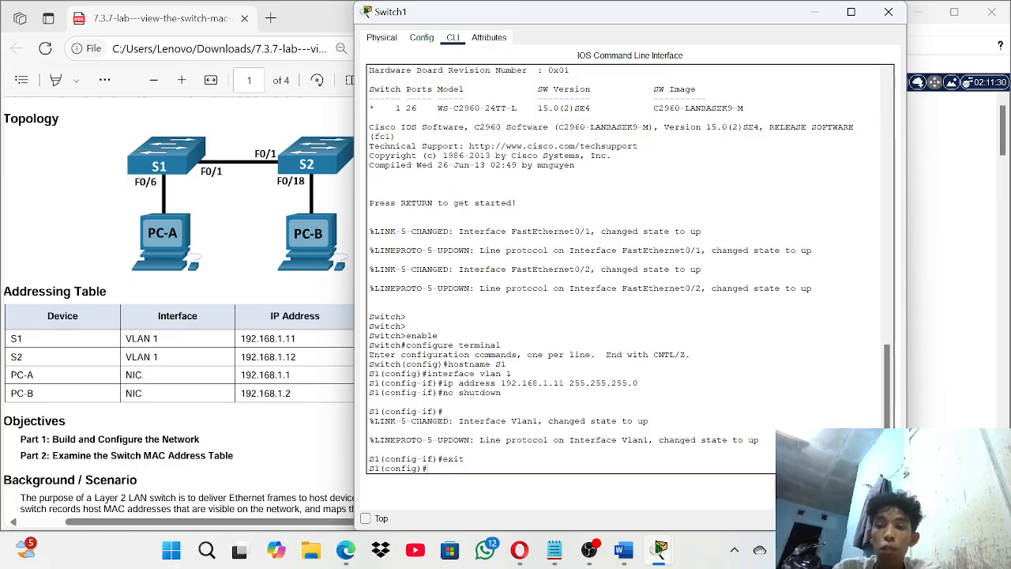
- Check the lab instructions, then bring S1's console window back to the front
scroll(297, 429, down, 8)
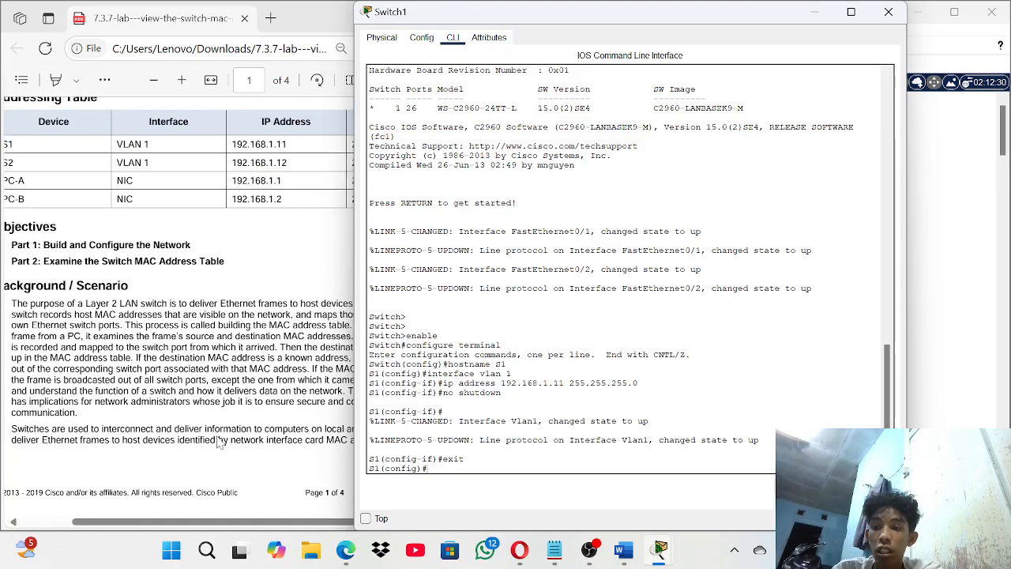
scroll(219, 439, down, 10)
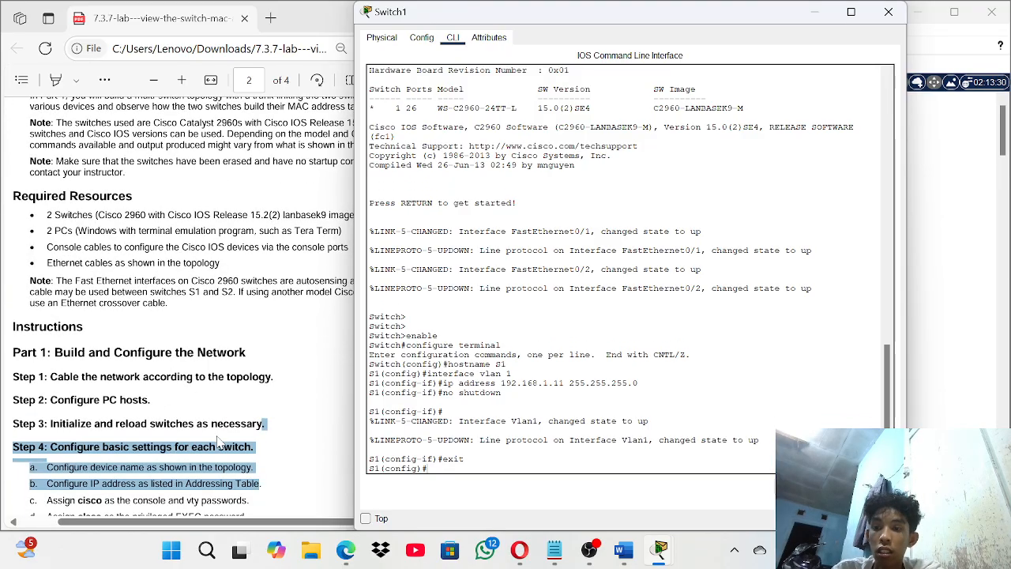
click(219, 439)
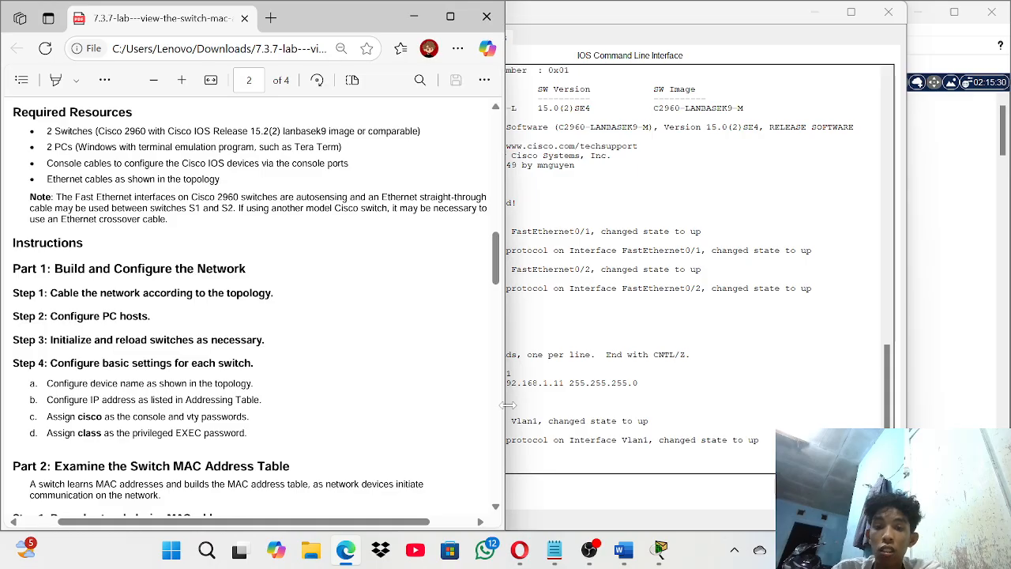
drag(516, 405, 444, 481)
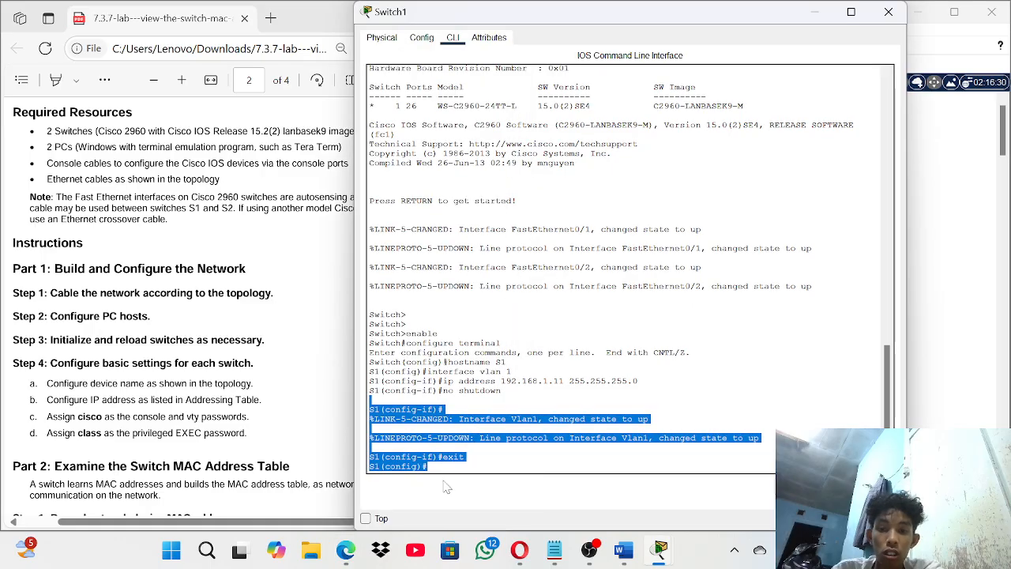
click(444, 472)
- On line console 0, set the console password and require login
text(lin)
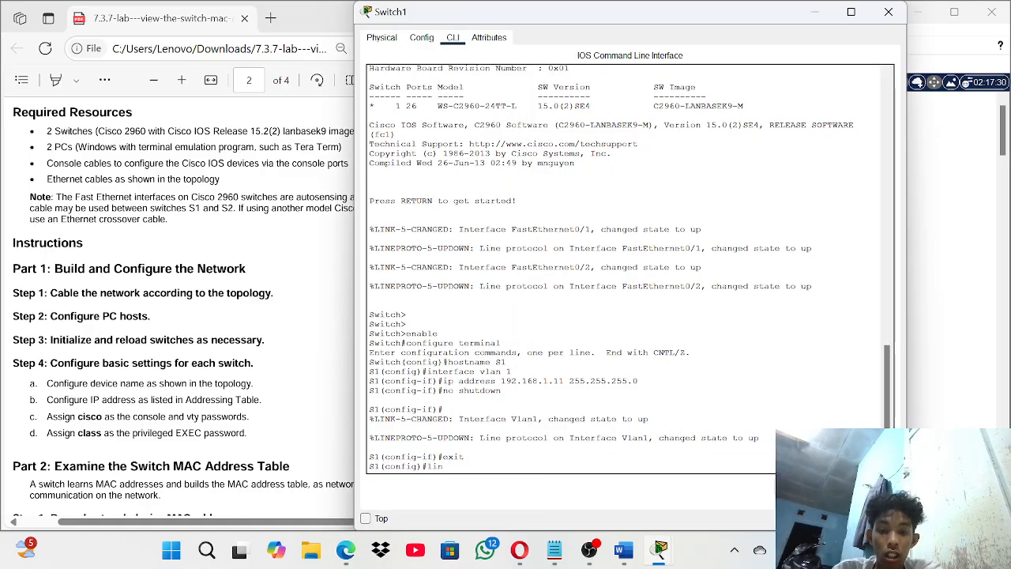
text(e console)
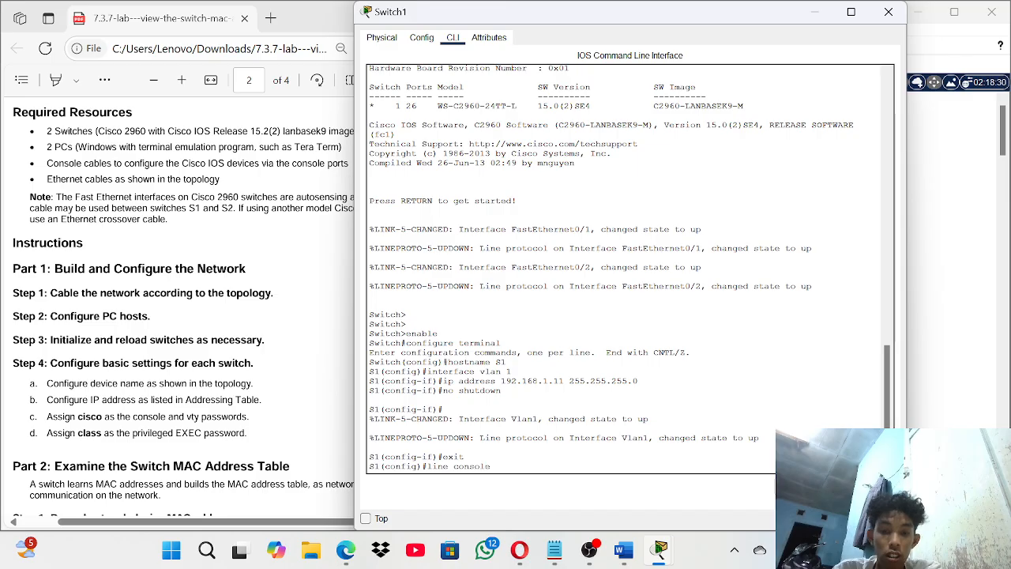
text( 0)
key(Return)
text(config-line)#)
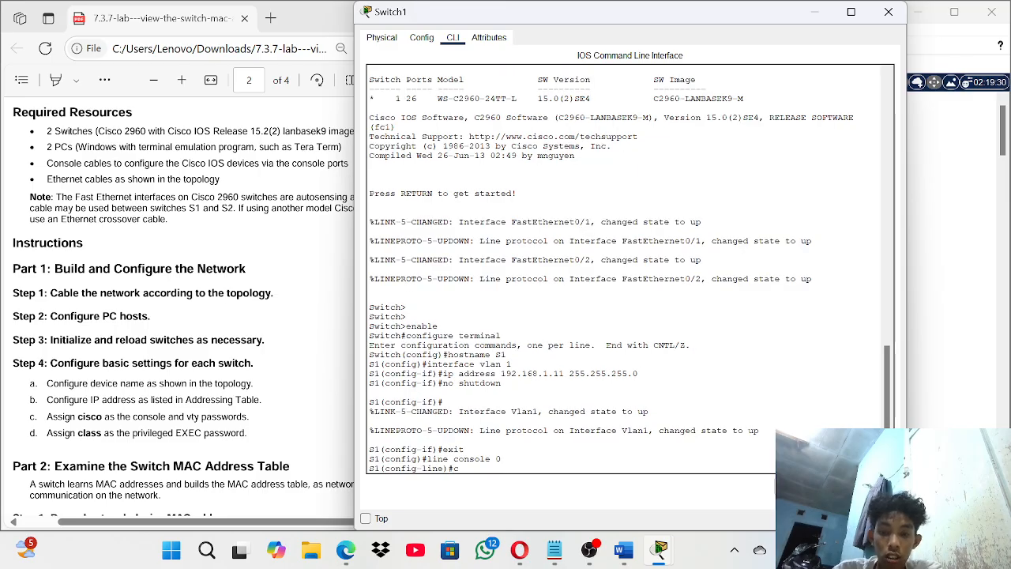
key(BackSpace)
text(pa)
text(sswo)
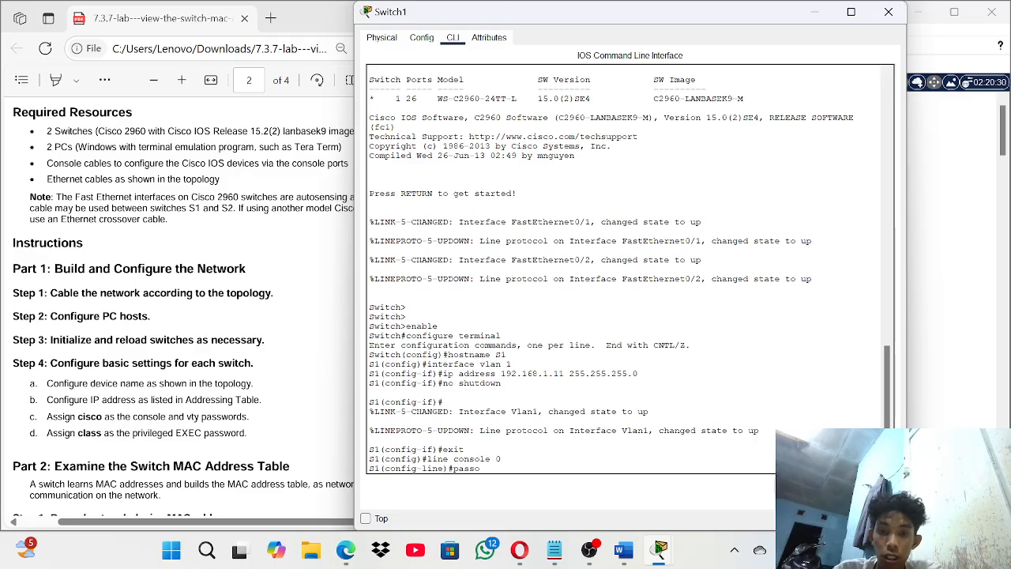
text(rd cisco)
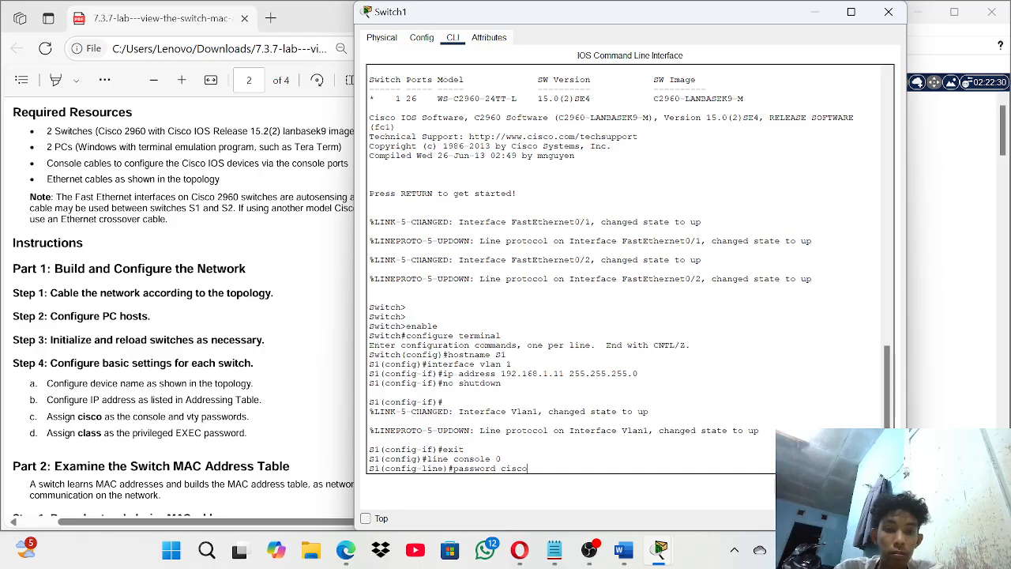
key(Return)
text(lo)
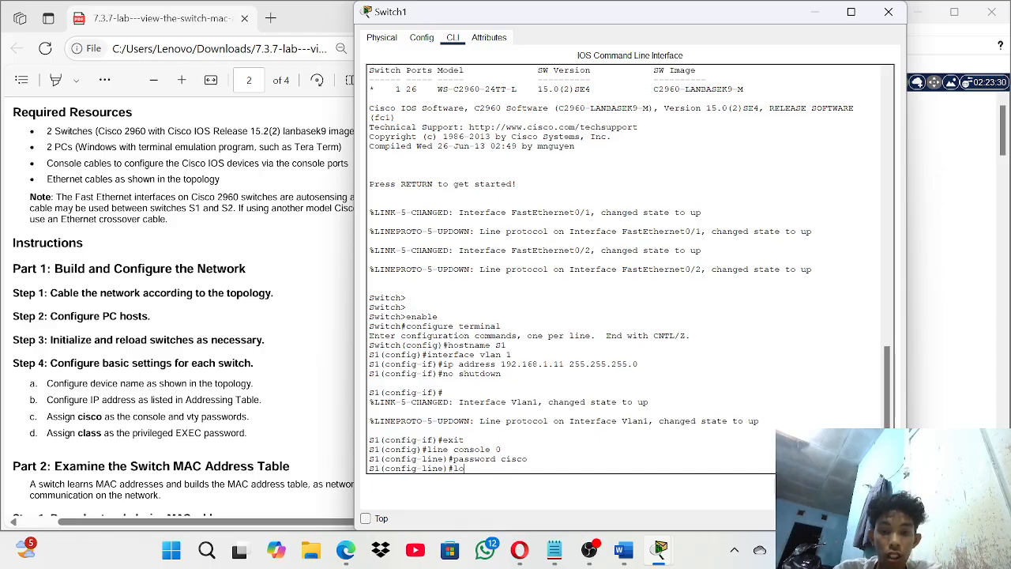
text(gin)
key(Return)
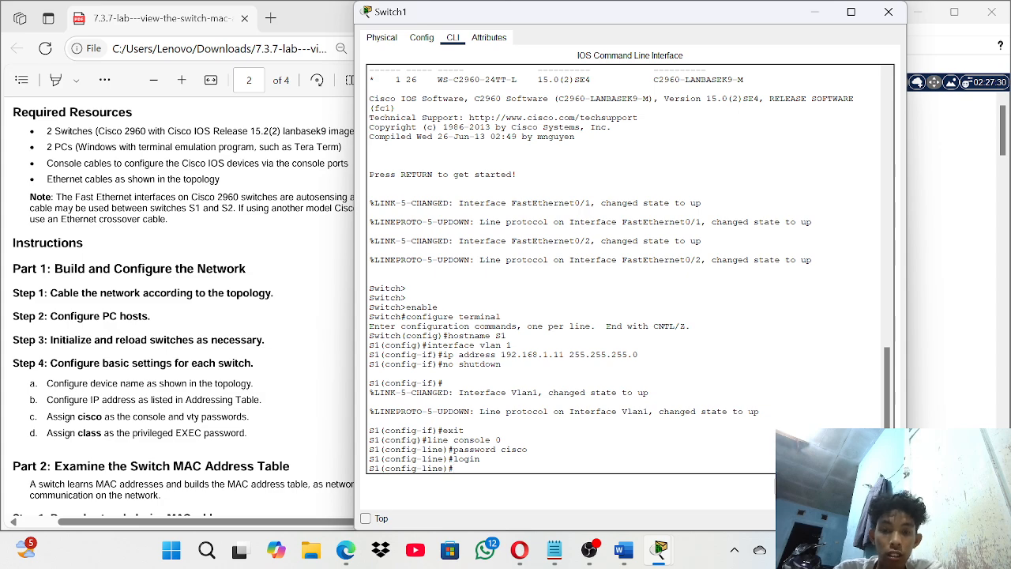
- Return to global configuration, set the privileged EXEC enable secret, and end configuration mode
text(exit)
key(Return)
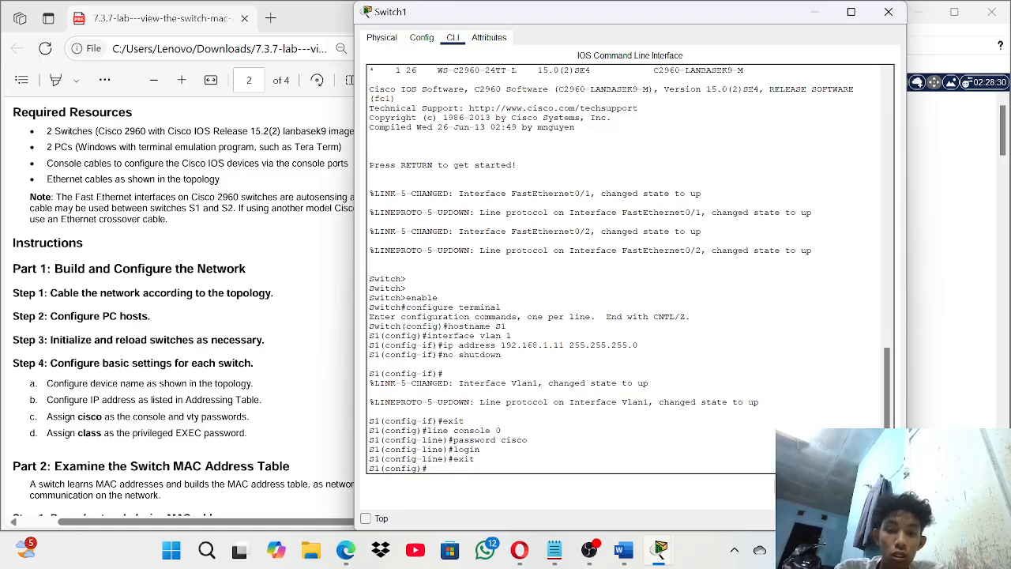
text(e)
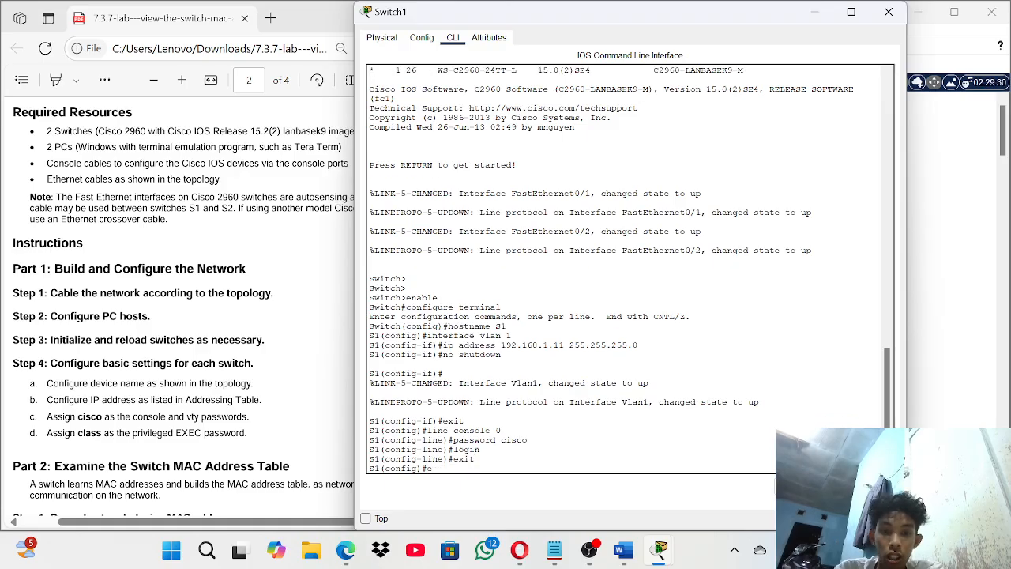
text(nable)
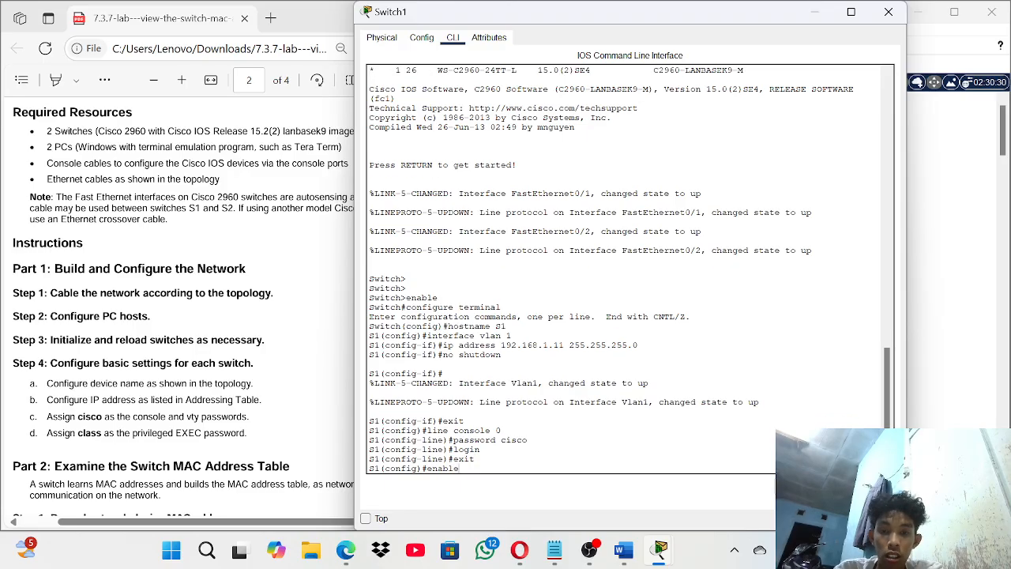
text( secr)
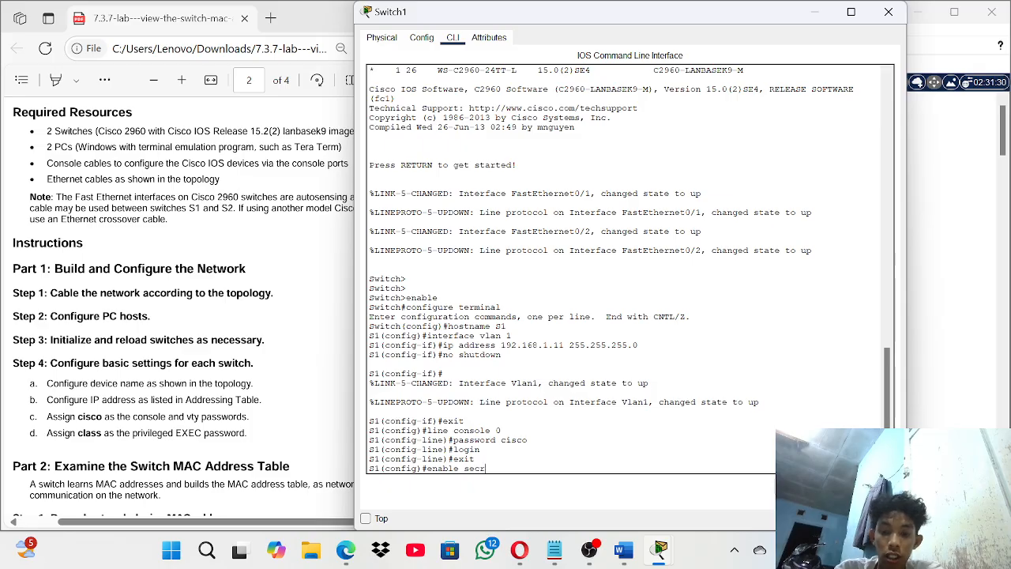
text(et class)
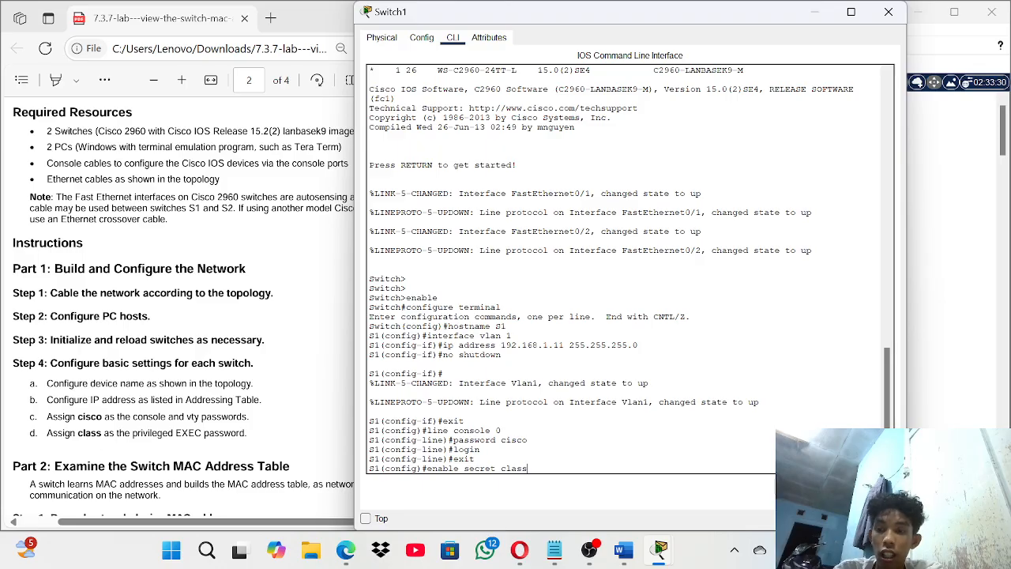
key(Return)
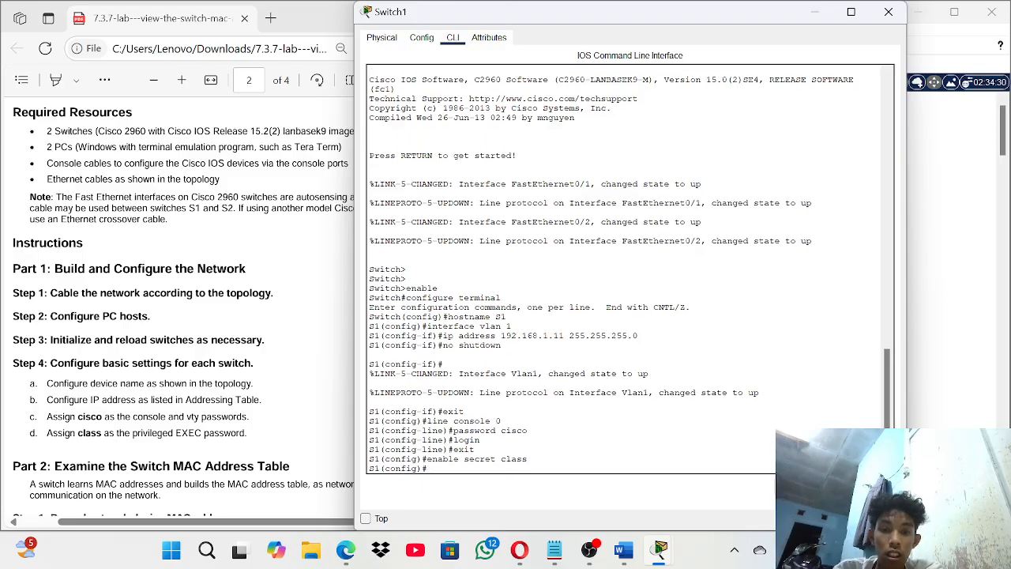
text(end)
key(Return)
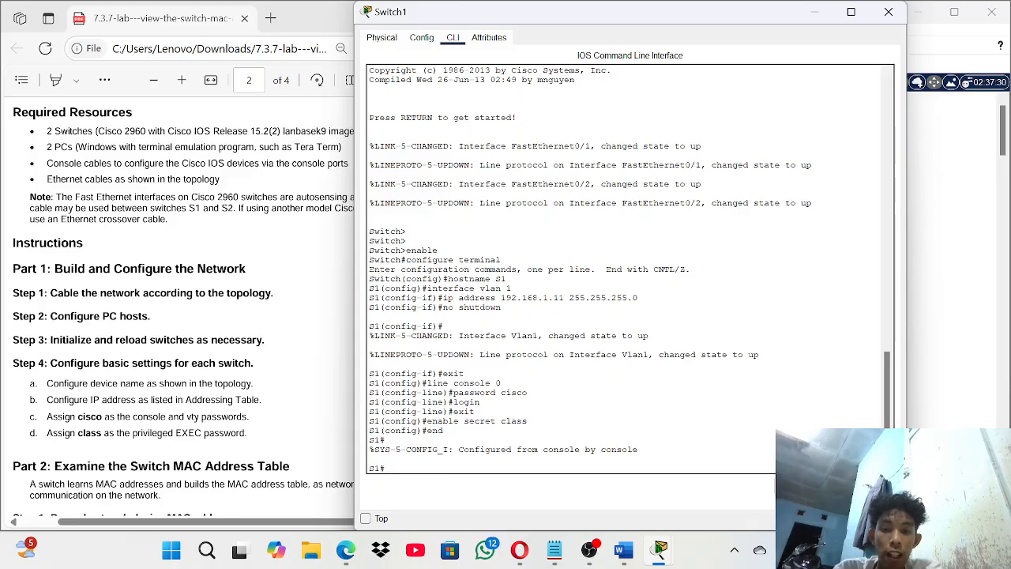
- Run copy running-config startup-config on S1 and accept the default destination filename
text(copy )
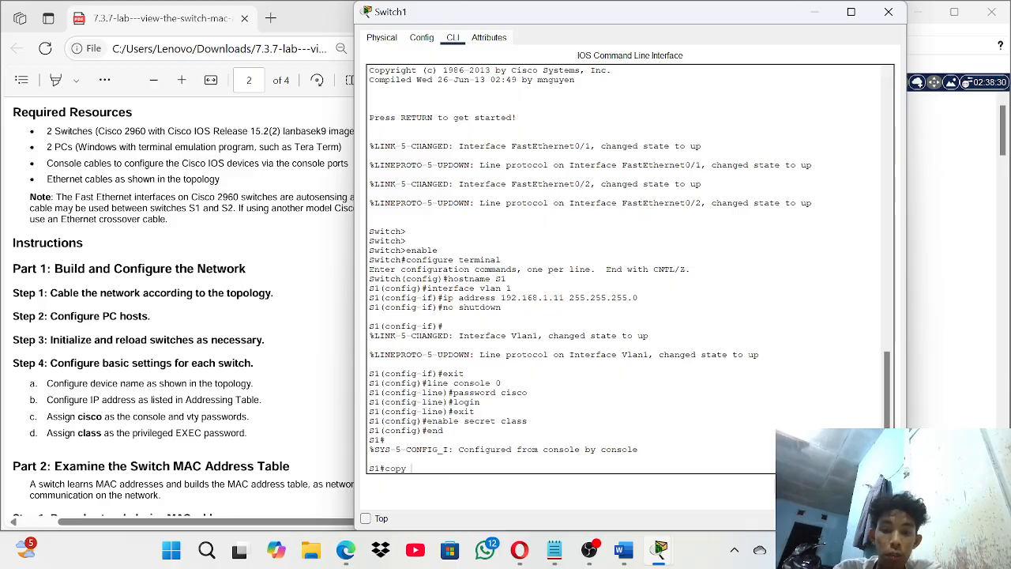
text(running)
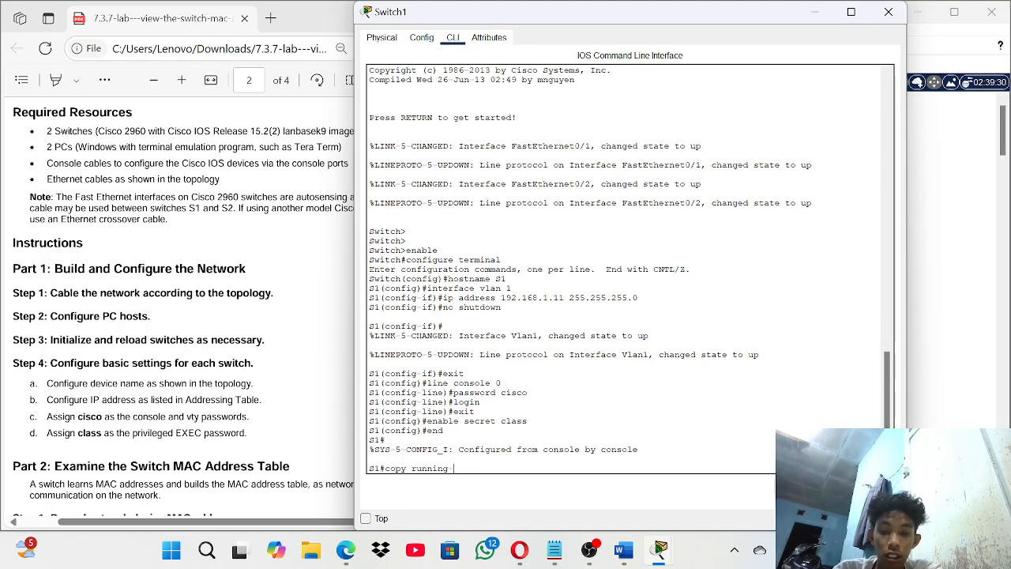
text(-config)
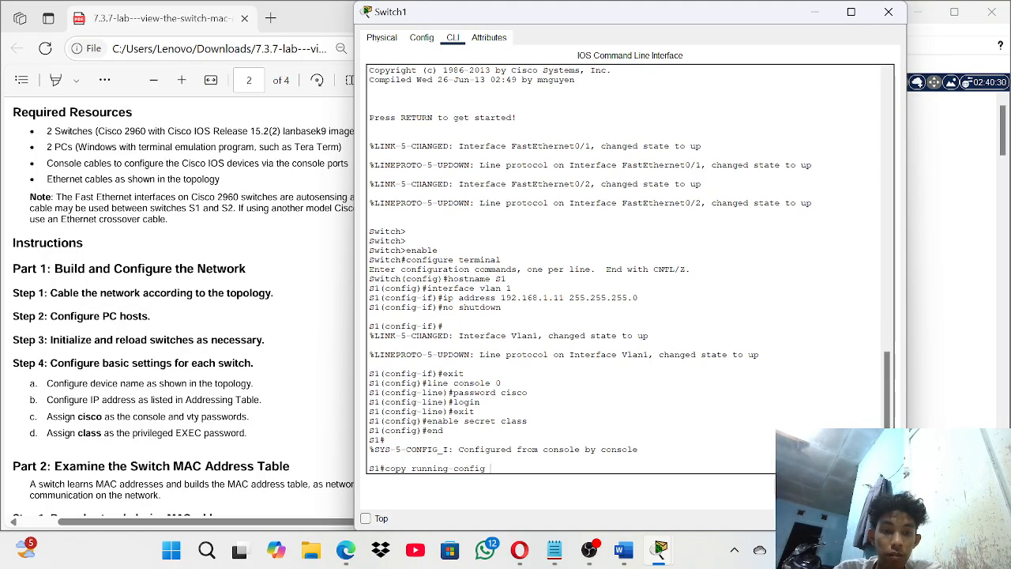
text( startu)
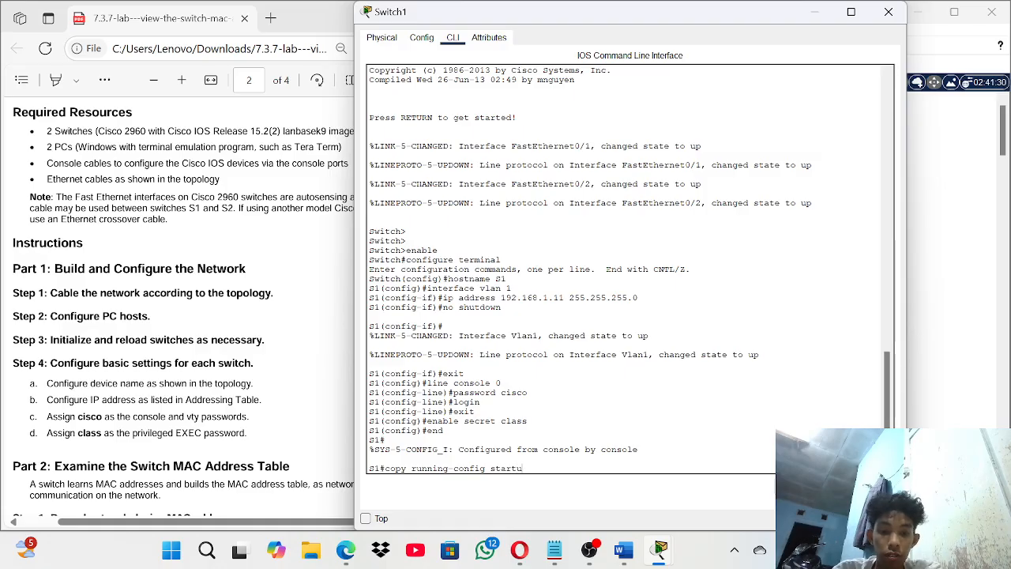
text(p-c)
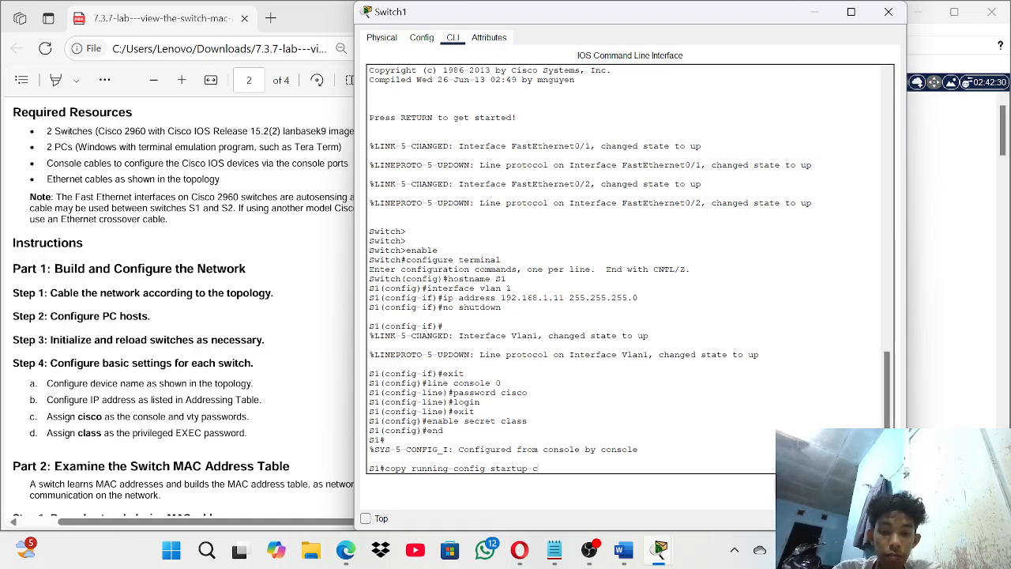
text(onfig)
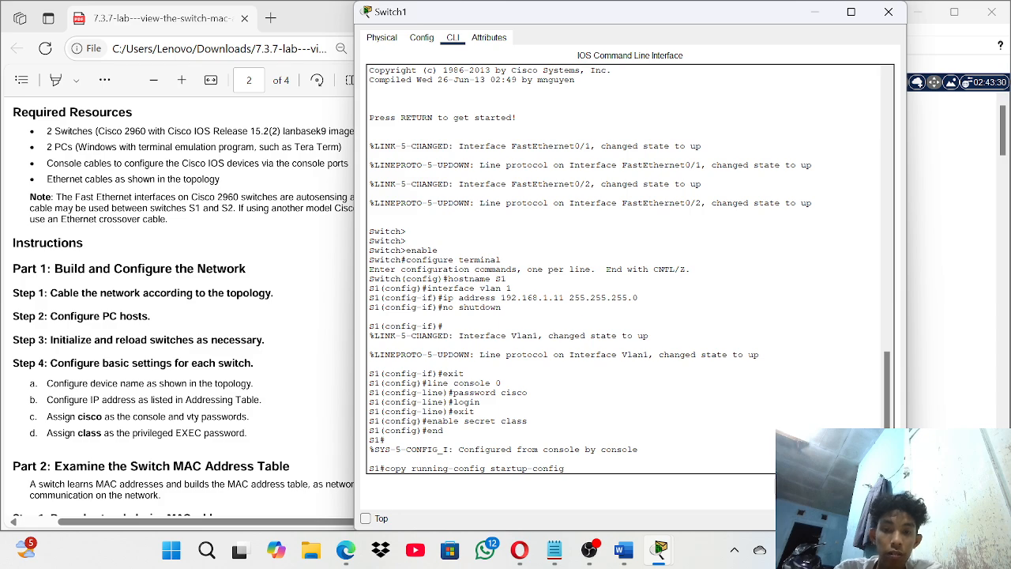
key(Return)
key(Return)
key(Return)
key(Return)
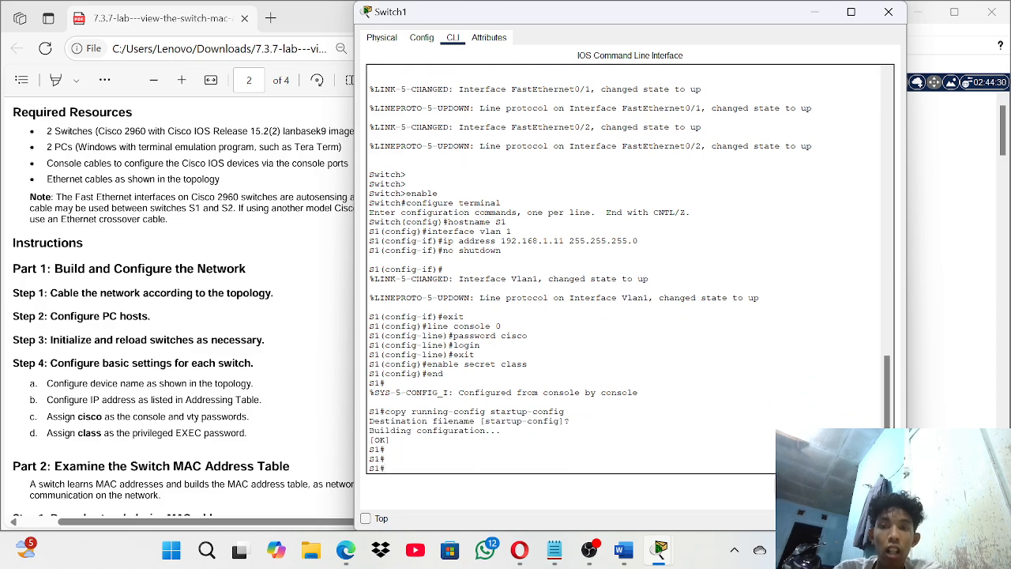
mouse_move(887, 446)
mouse_down()
mouse_move(887, 299)
mouse_move(888, 454)
mouse_up()
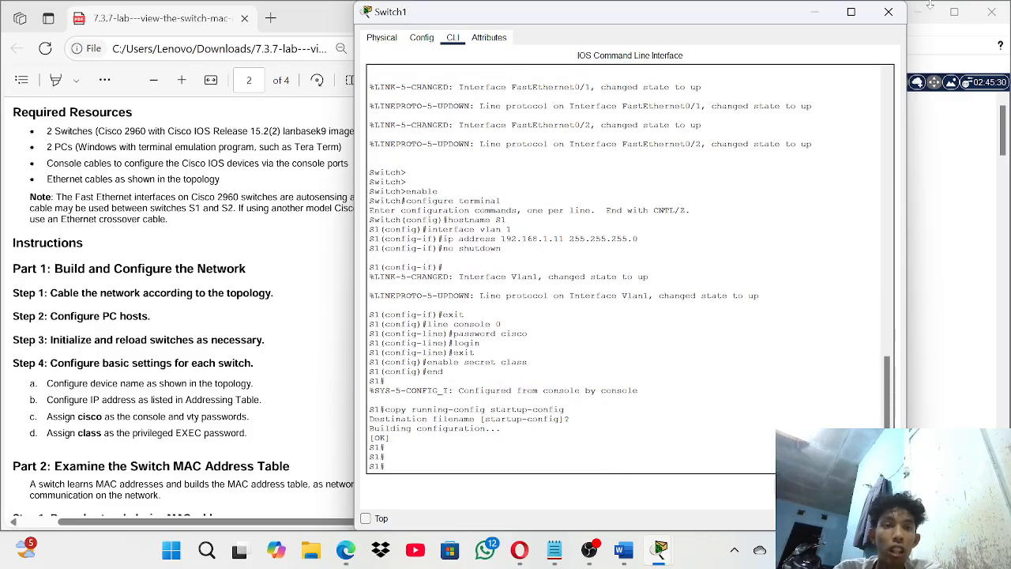
- Close S1 and open the second switch's CLI in privileged EXEC mode
click(889, 12)
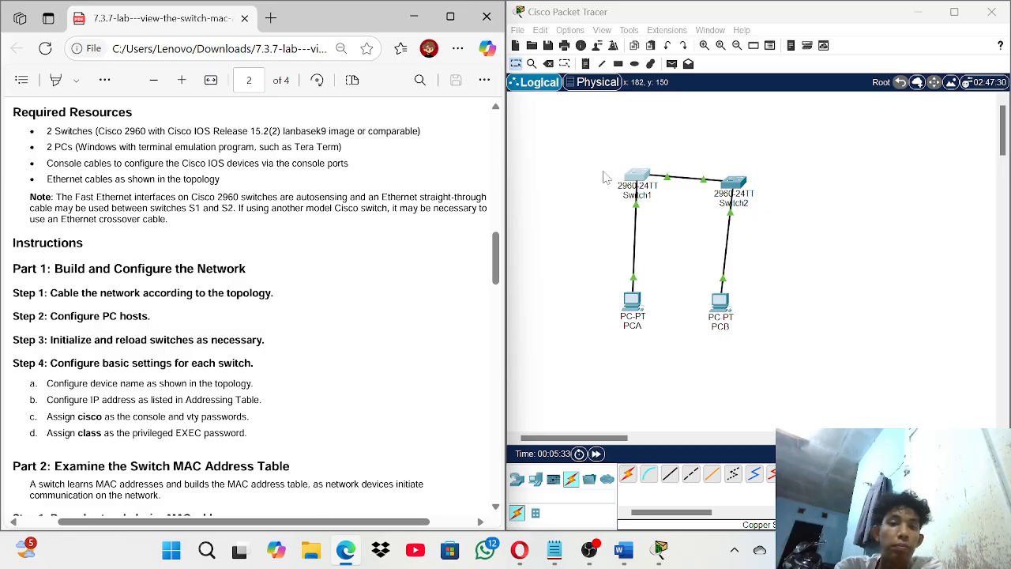
click(734, 183)
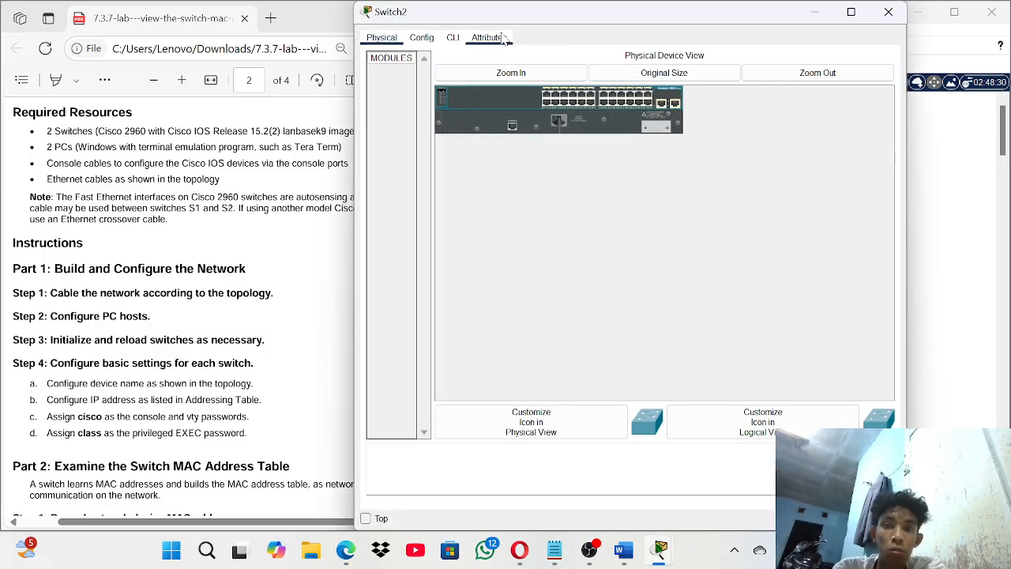
click(453, 37)
key(Return)
key(Return)
key(Return)
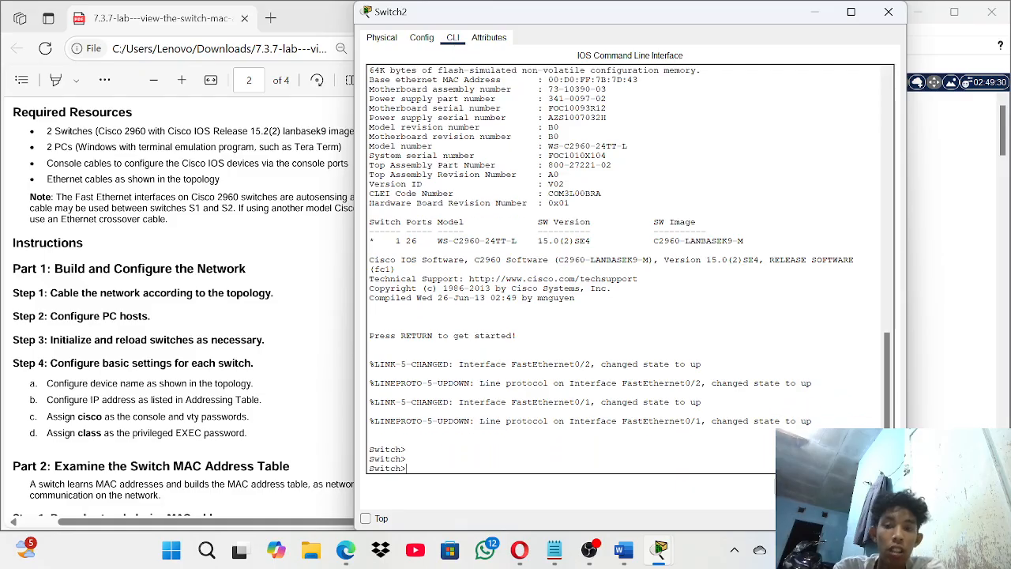
text(e)
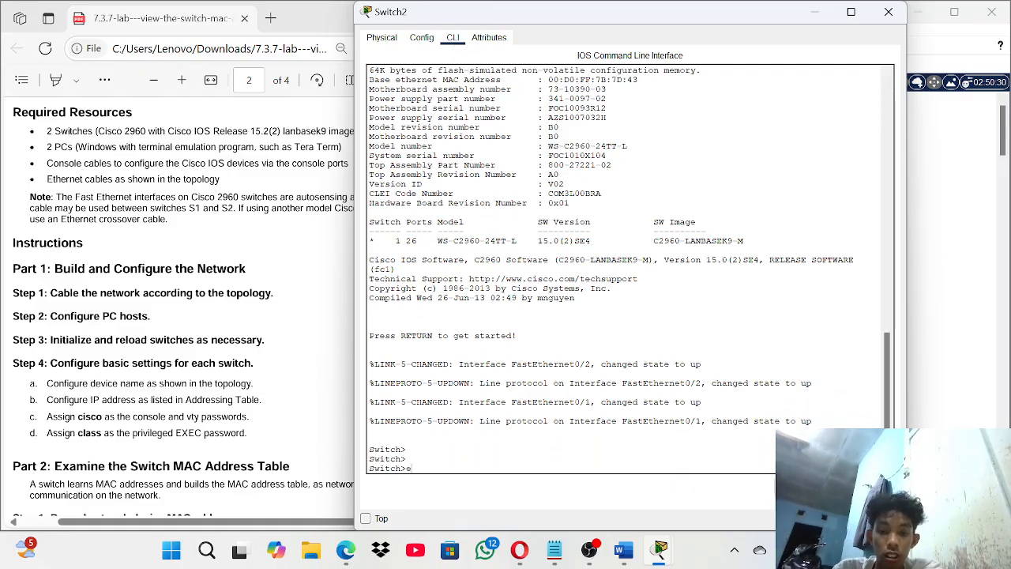
text(na)
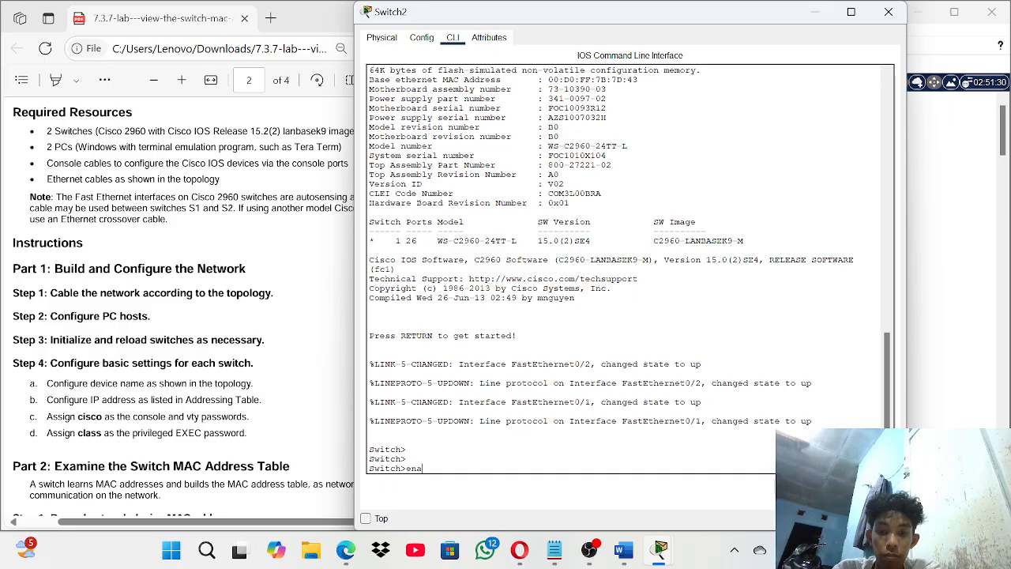
text(ble)
key(Return)
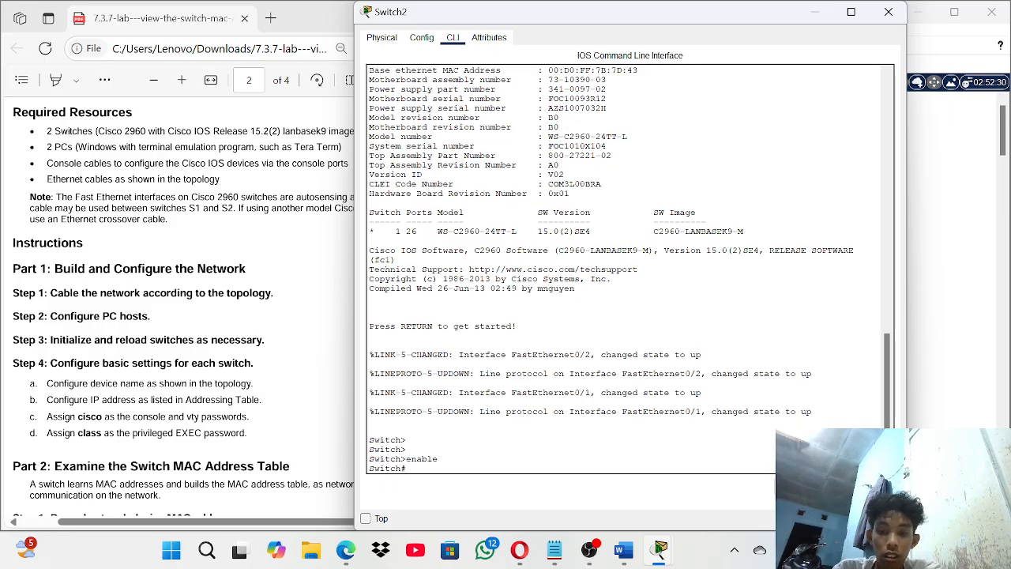
- Enter global configuration, set hostname S2, and begin the interface vlan command
text(configure te)
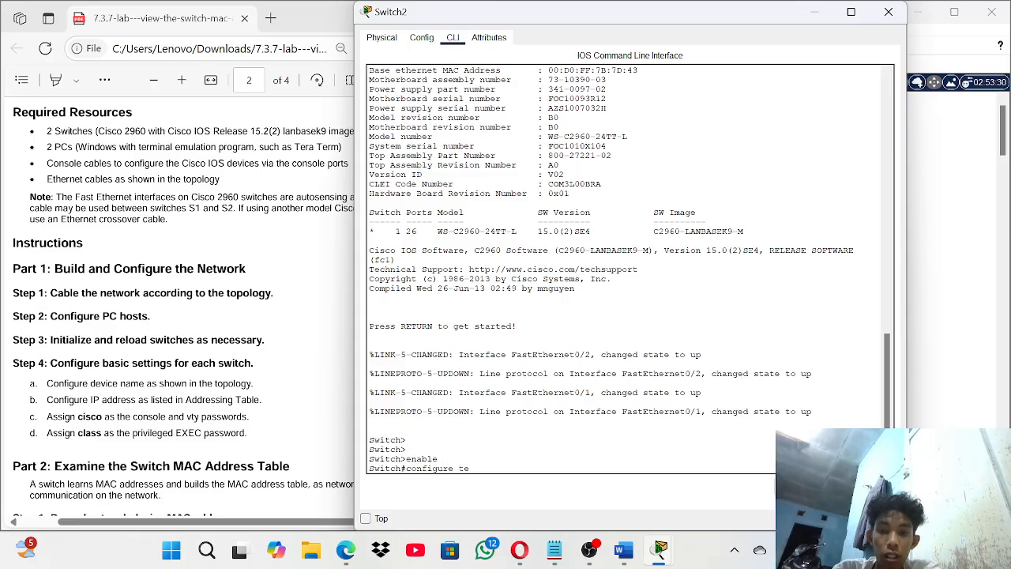
text(rmina)
text(l)
key(Return)
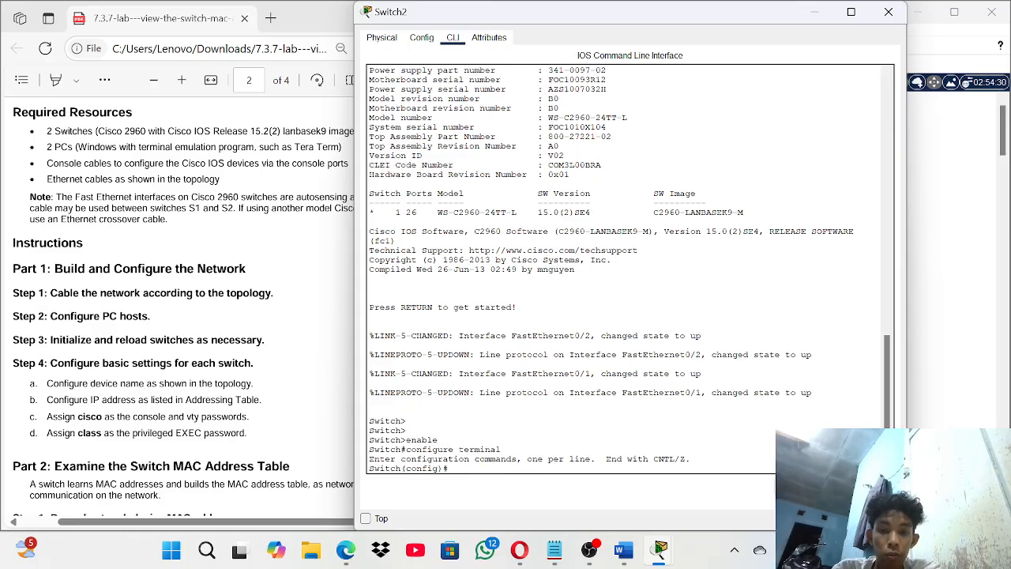
text(hos)
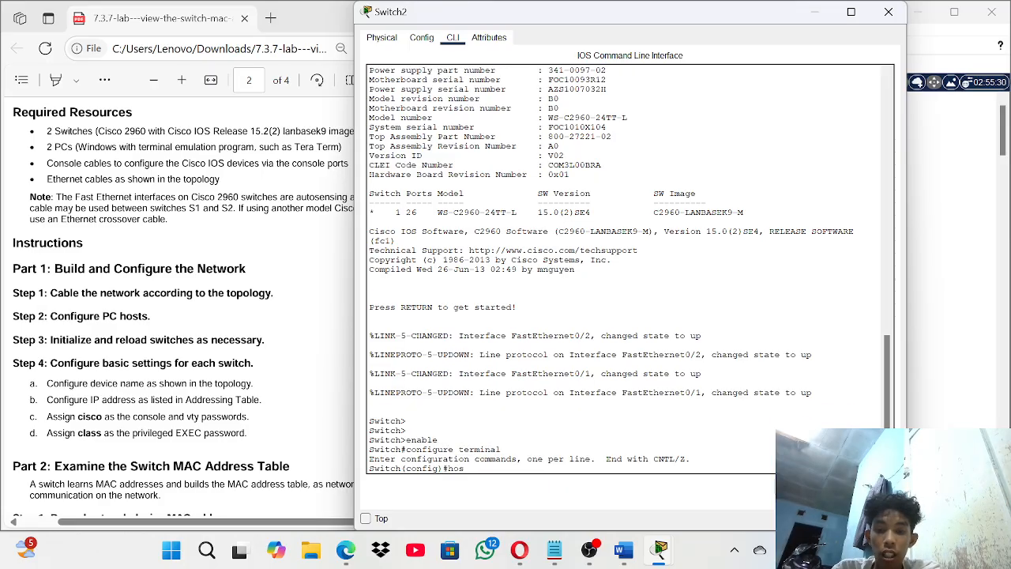
text(tname S)
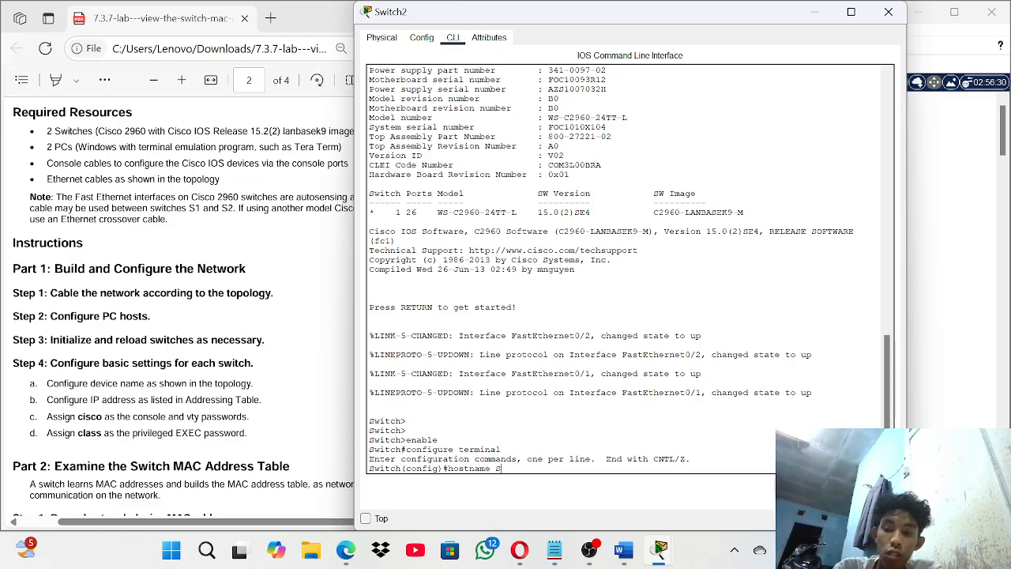
text(2)
key(Return)
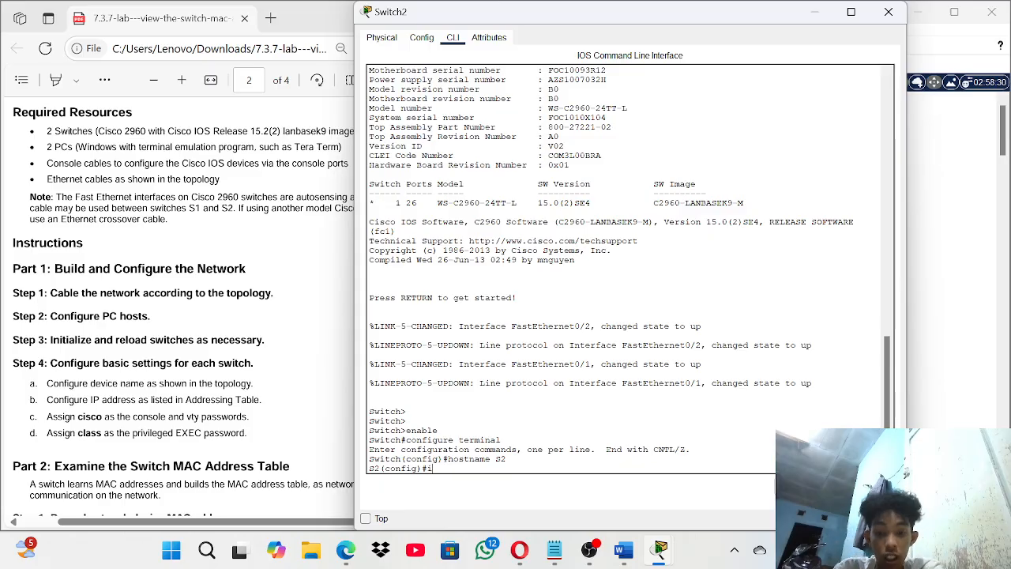
text(im==nte)
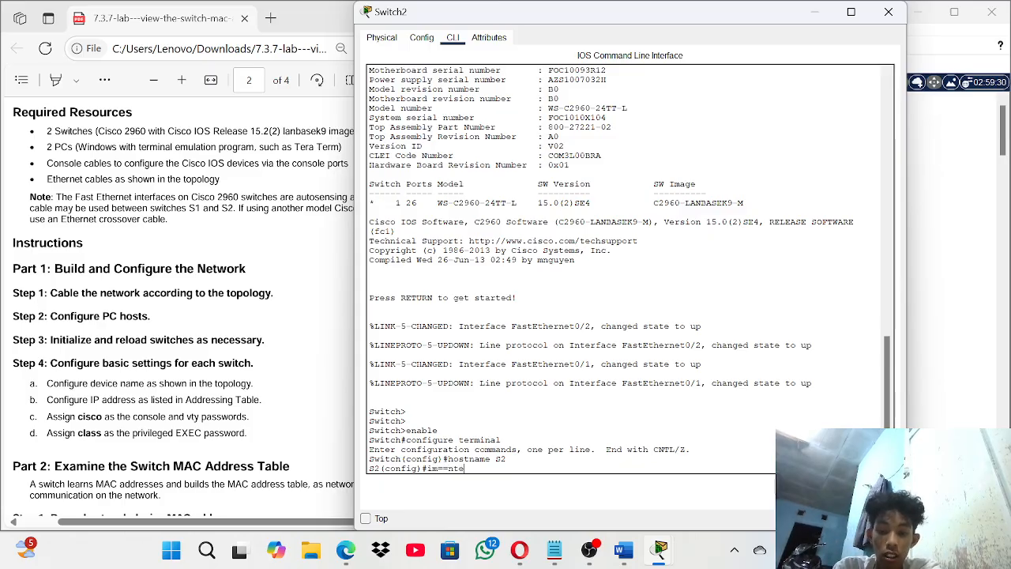
text(rfac)
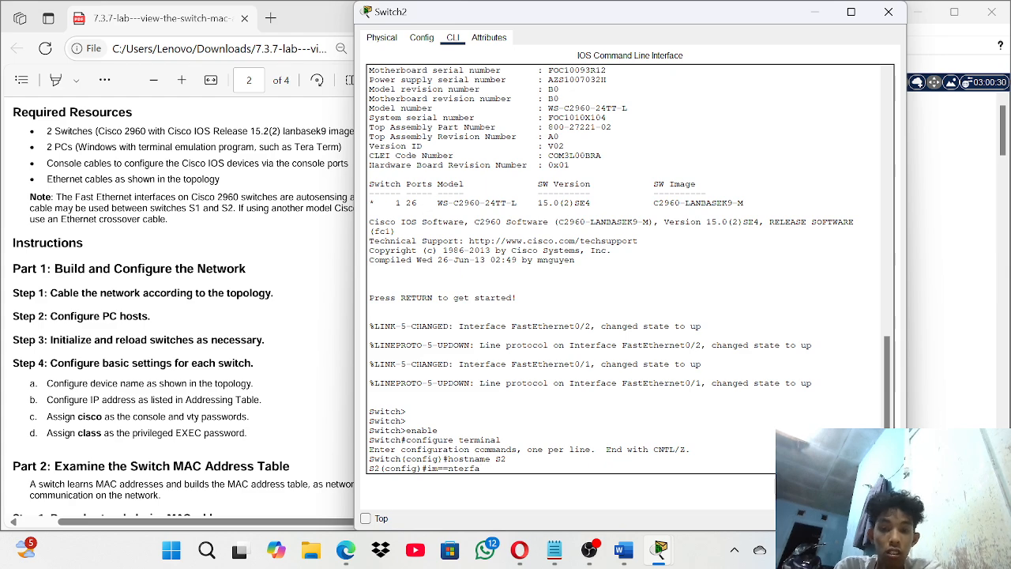
key(BackSpace)
key(BackSpace)
key(BackSpace)
key(BackSpace)
key(BackSpace)
key(BackSpace)
key(BackSpace)
key(BackSpace)
key(BackSpace)
text(interf)
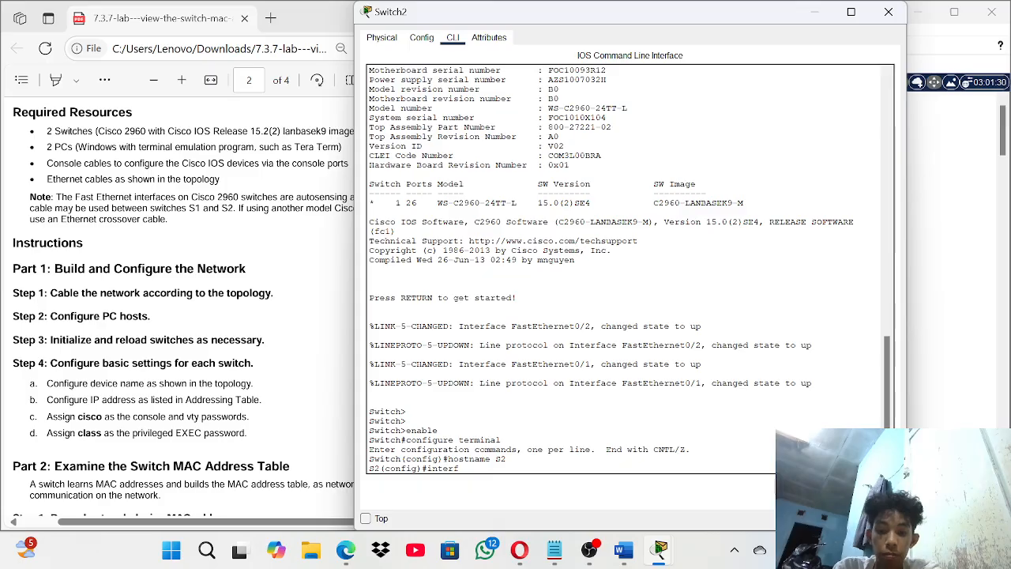
text(ace vlan2)
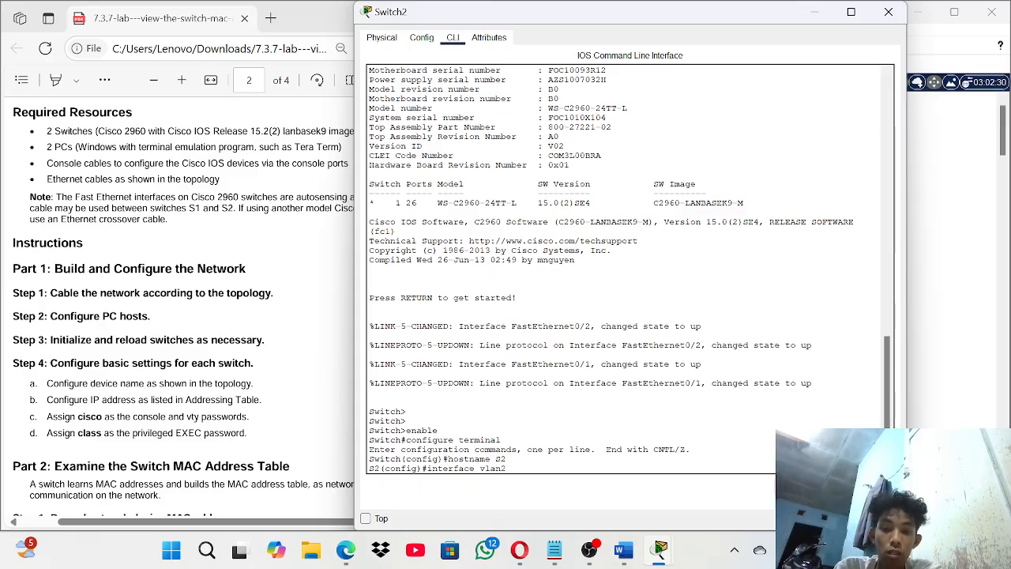
key(BackSpace)
- Enter interface vlan 1 and assign IP address 192.168.1.12 255.255.255.0
text(1)
key(Return)
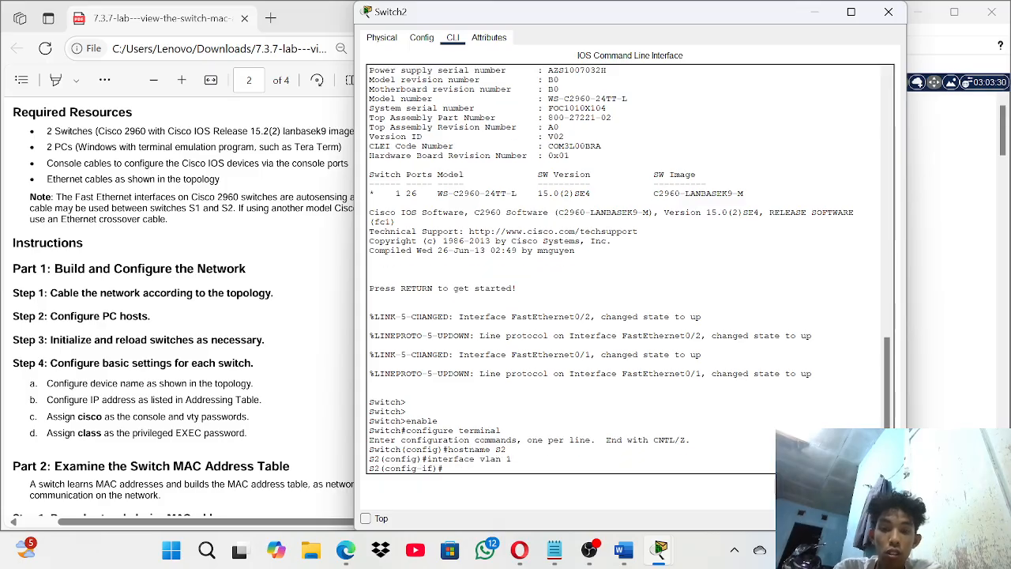
text(ip)
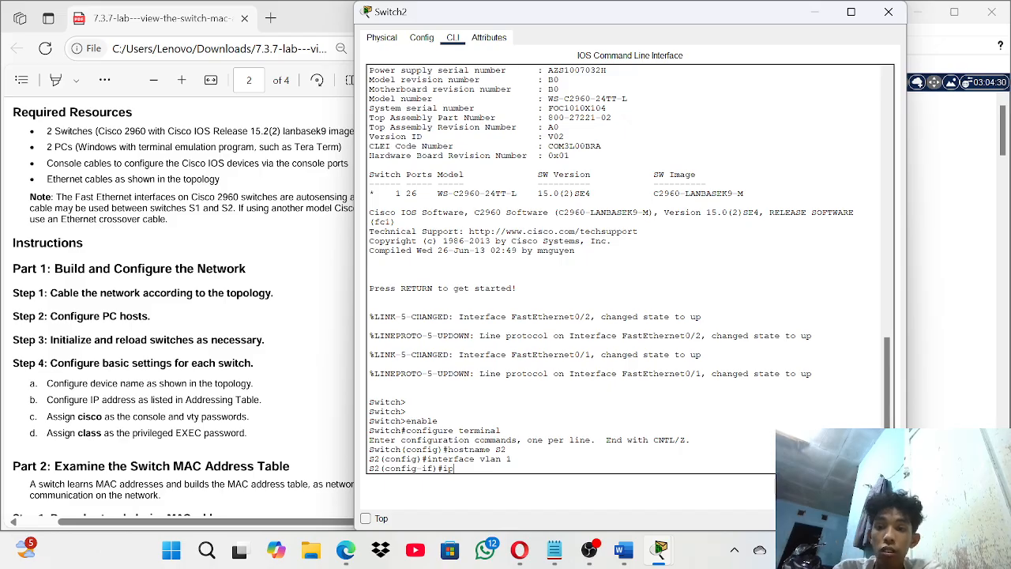
scroll(177, 308, up, 10)
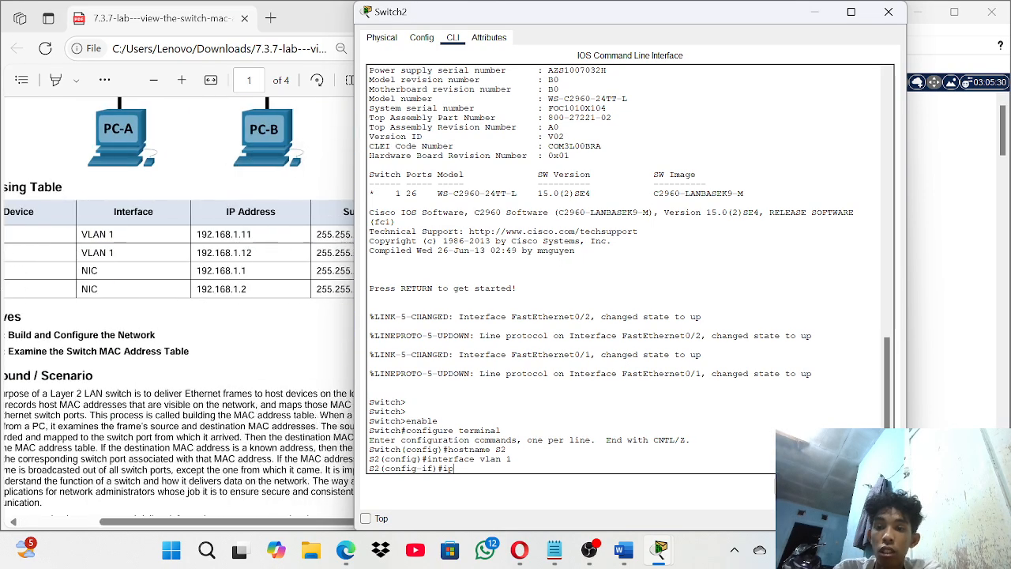
scroll(177, 309, left, 3)
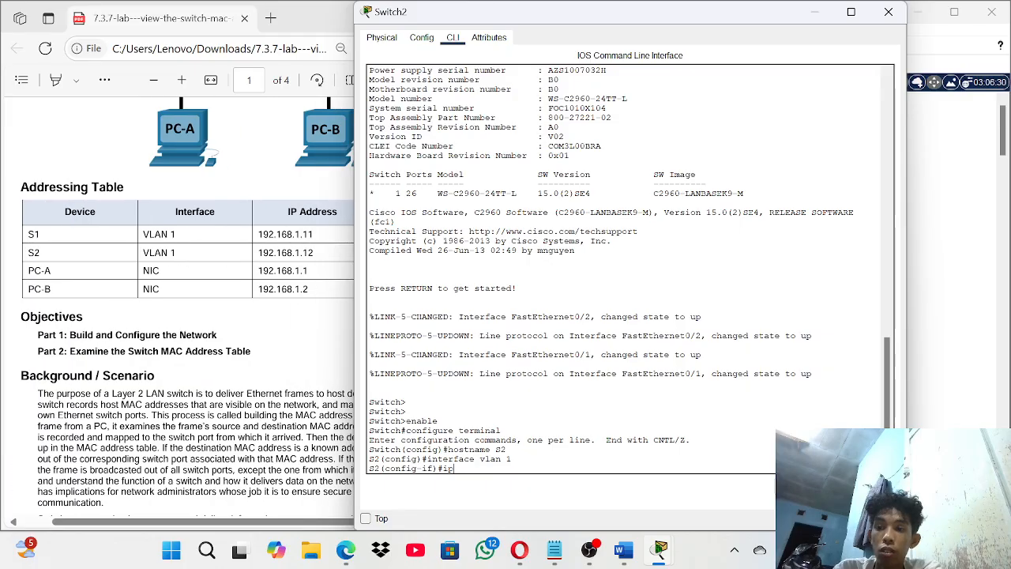
scroll(177, 308, right, 1)
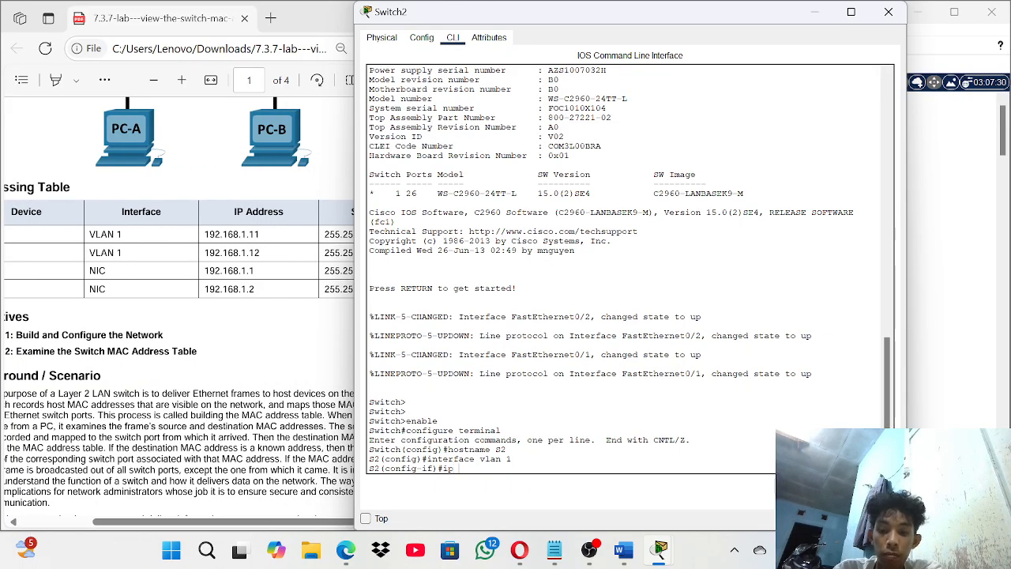
text(address )
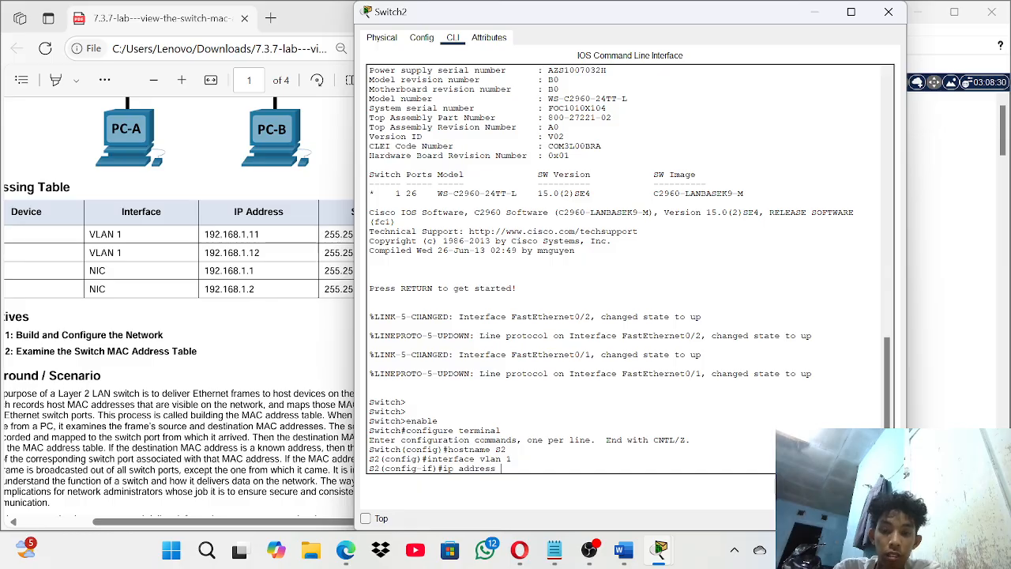
text(192.)
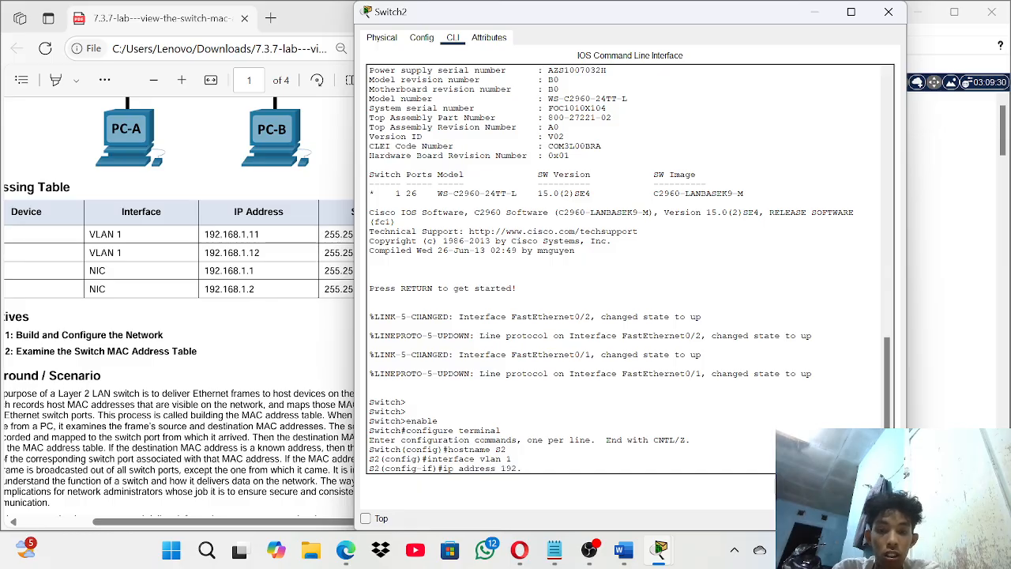
text(168.1)
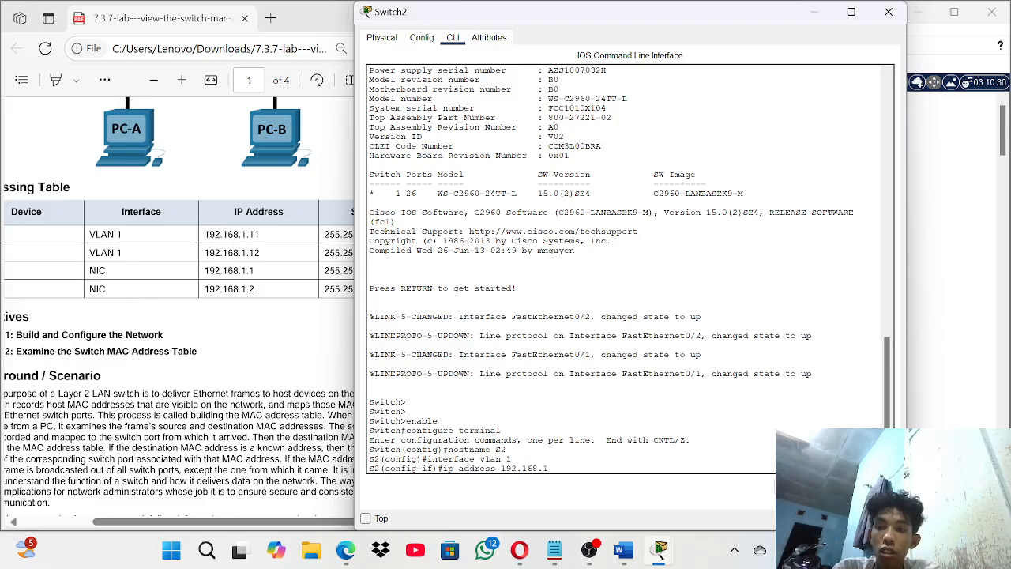
text(.12)
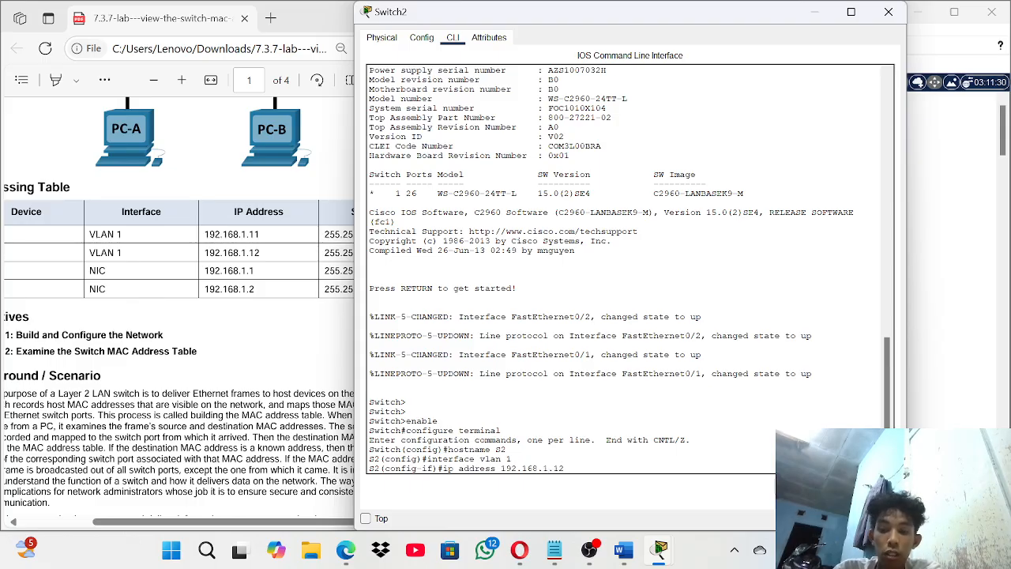
text( 255.255)
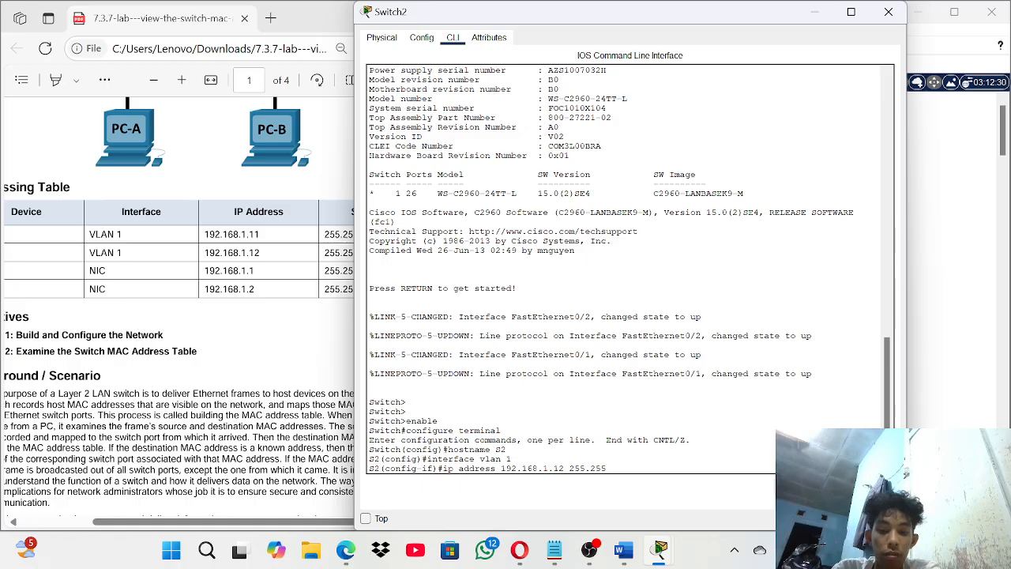
text(.255)
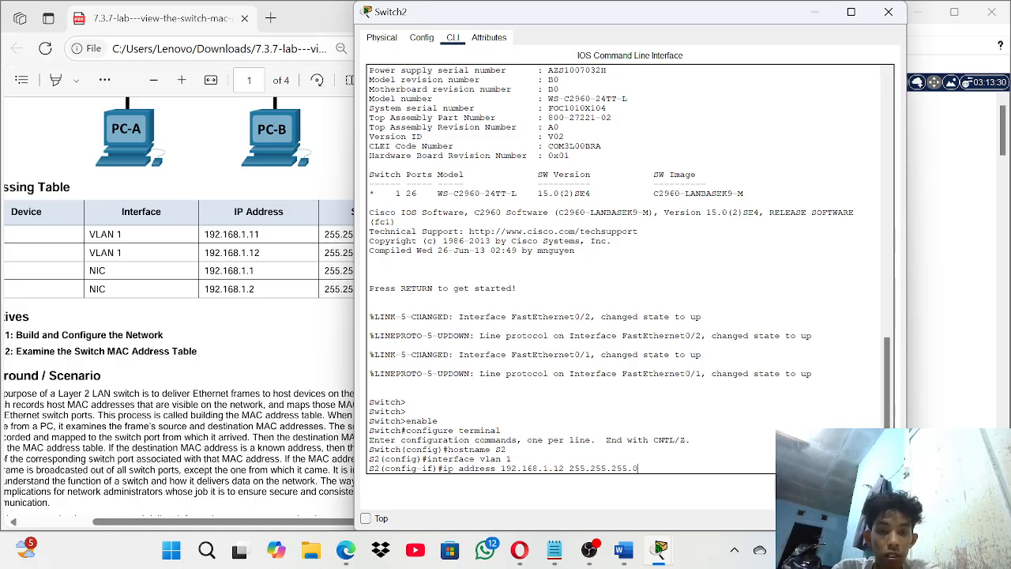
text(.0)
key(Return)
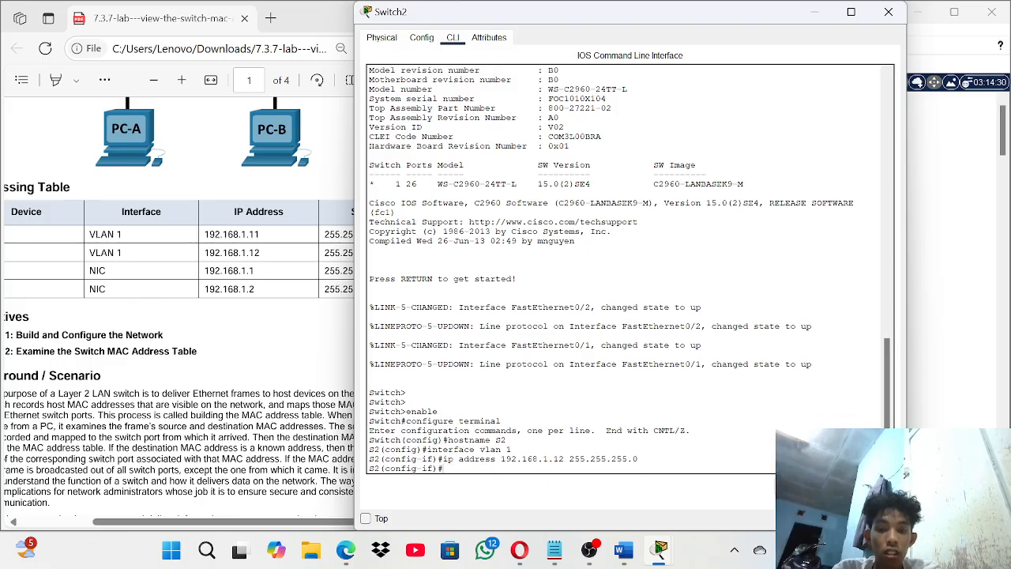
- Bring VLAN 1 up with no shutdown and exit to global configuration
text(no shutdo)
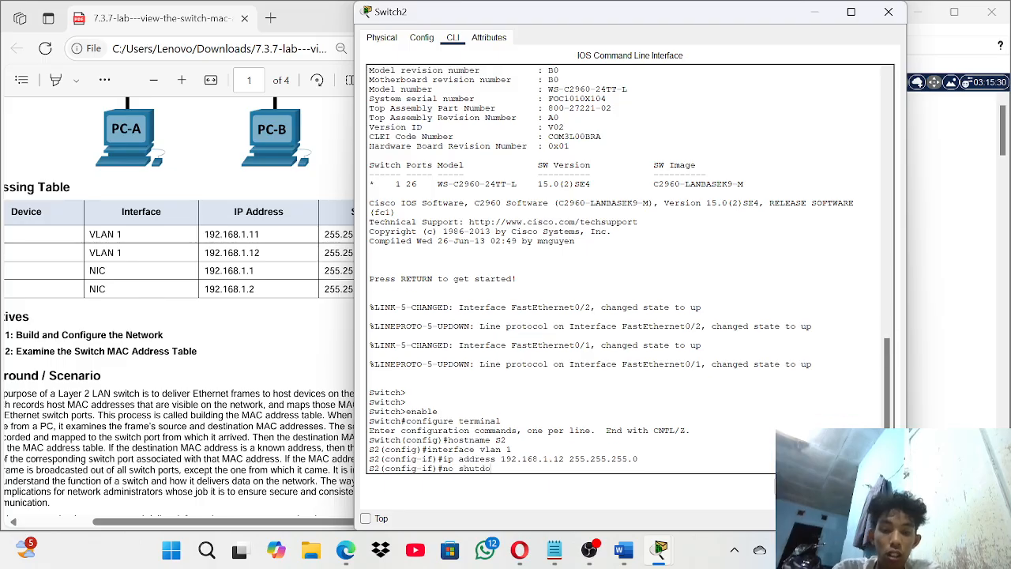
text(wn)
key(Return)
key(Return)
key(Return)
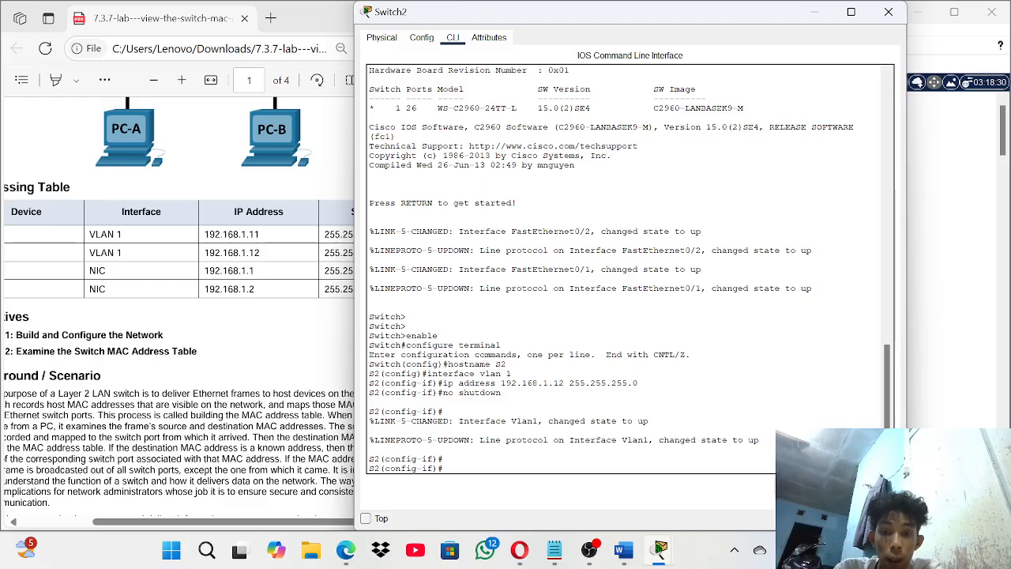
text(exi)
key(BackSpace)
key(BackSpace)
text(xit)
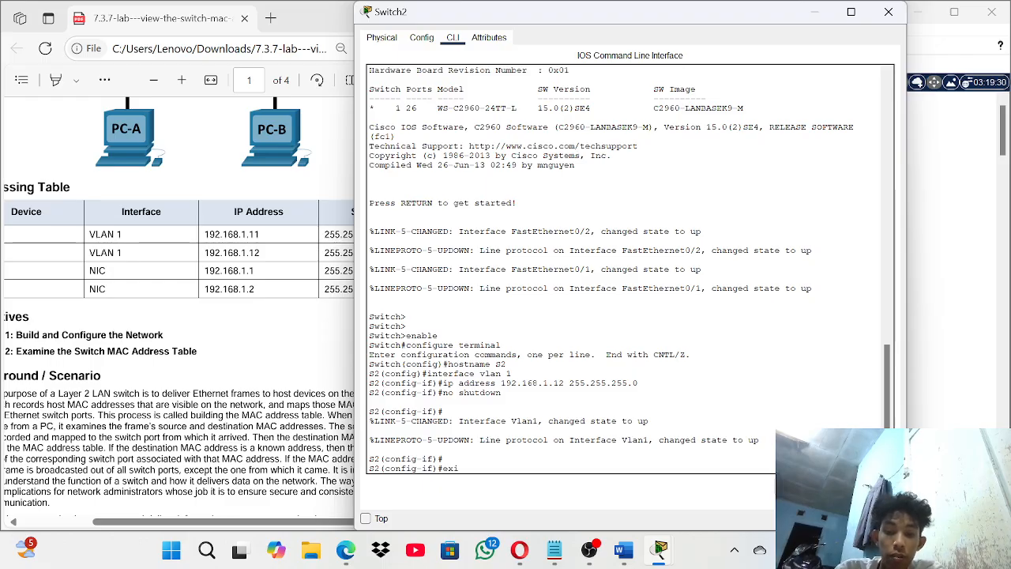
key(Return)
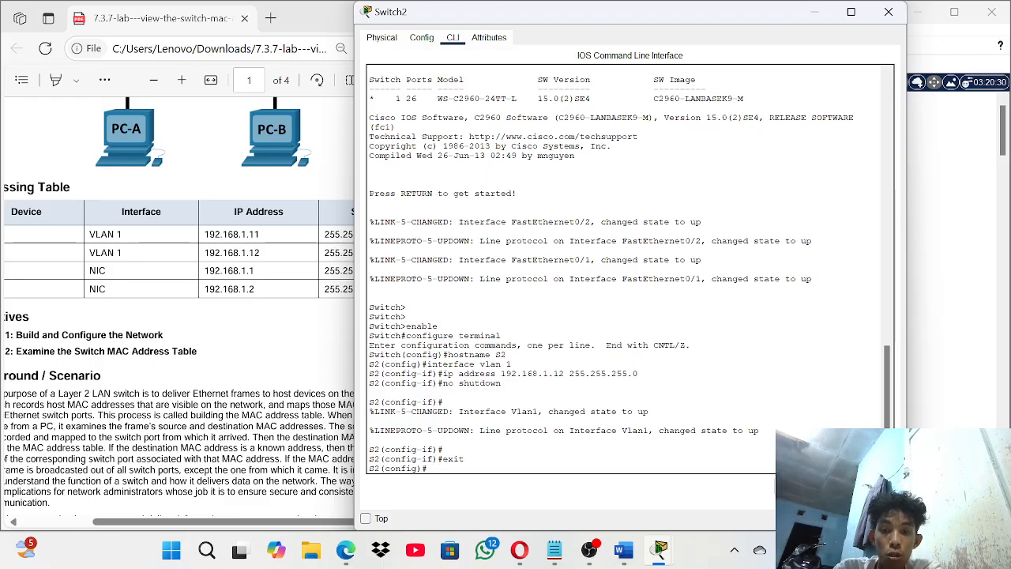
- On S2's line console 0, set the console password and require login
text(line)
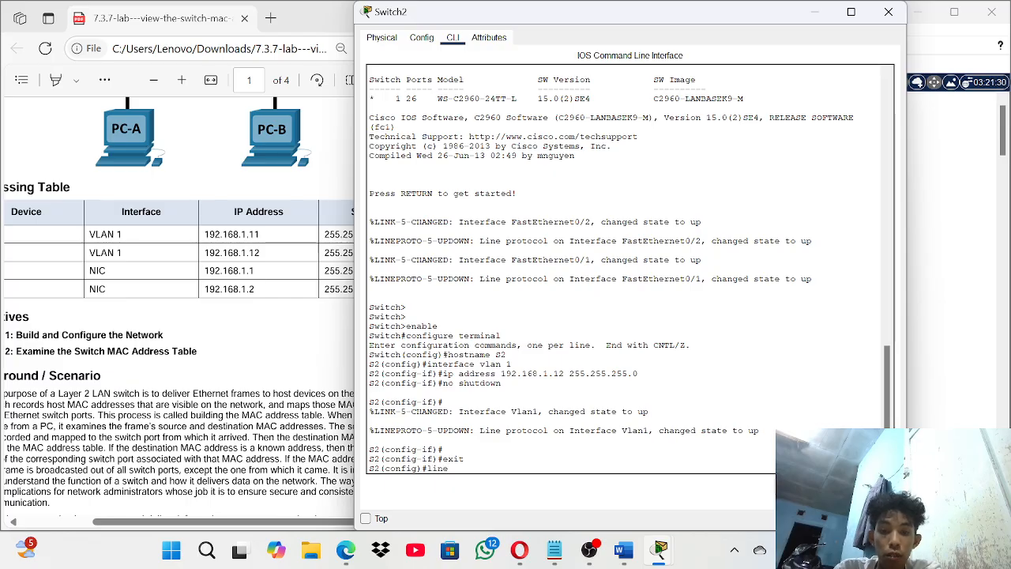
text( c)
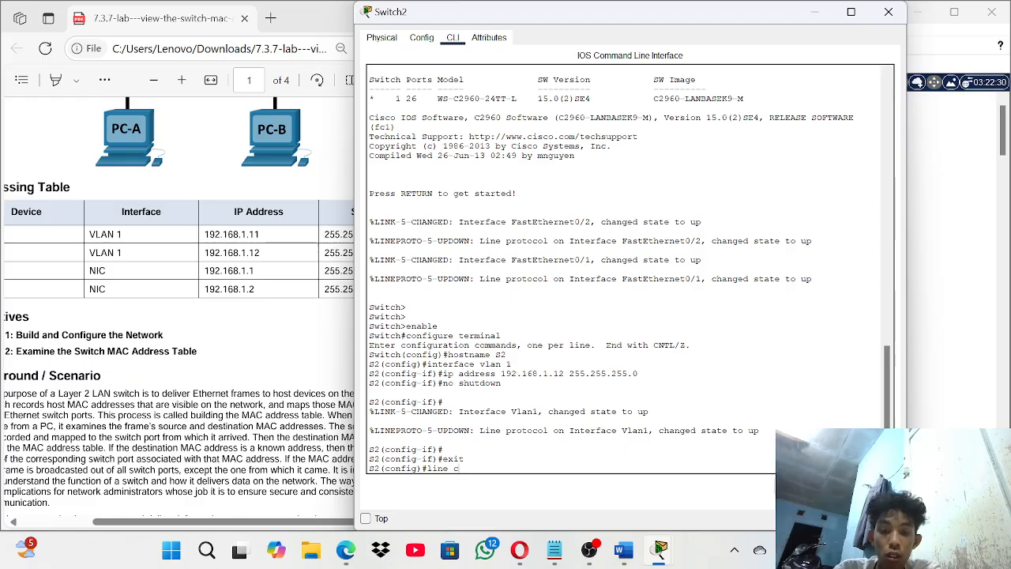
text(onsole )
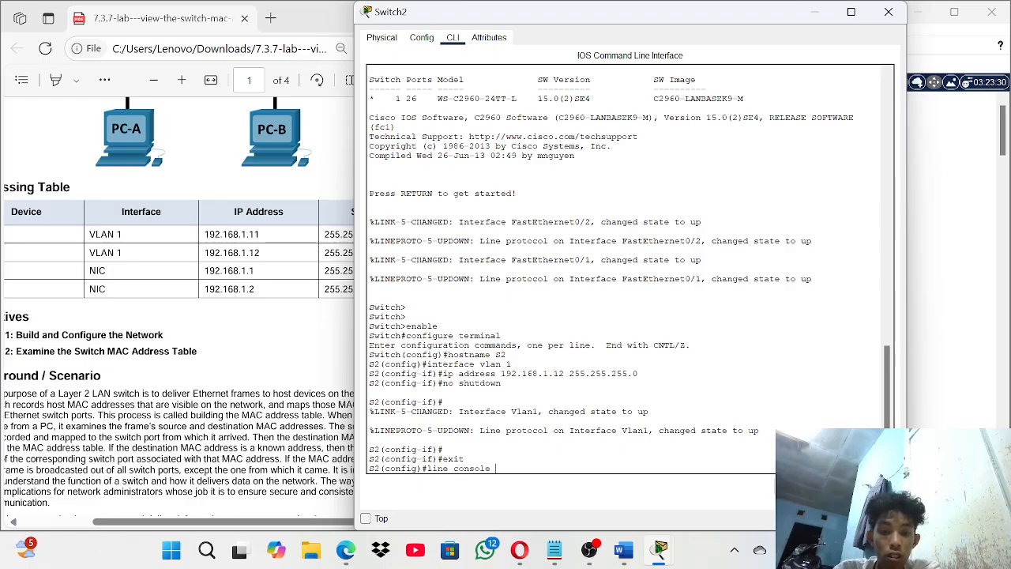
text(0)
key(Return)
text(passwor)
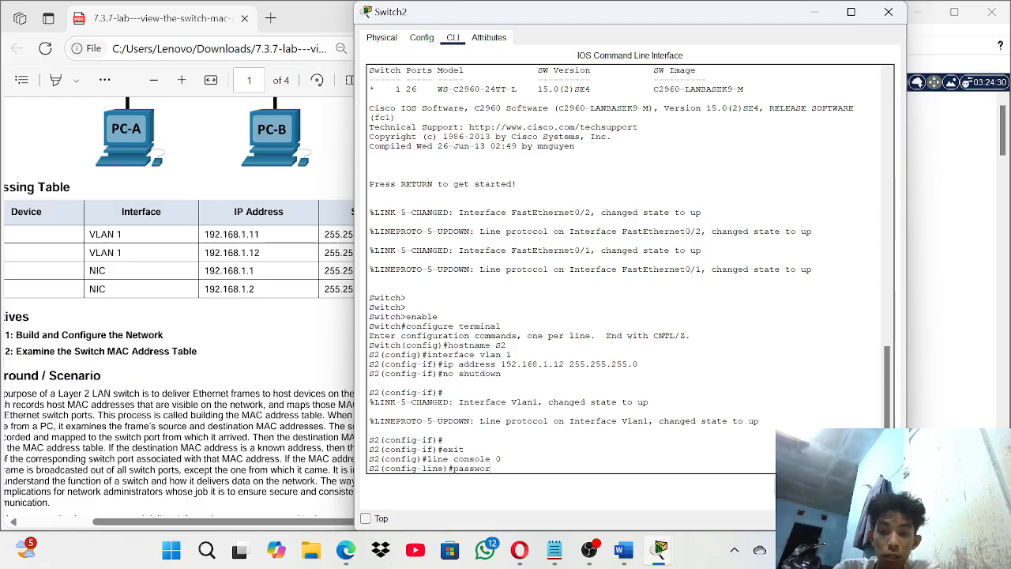
text(d)
key(Return)
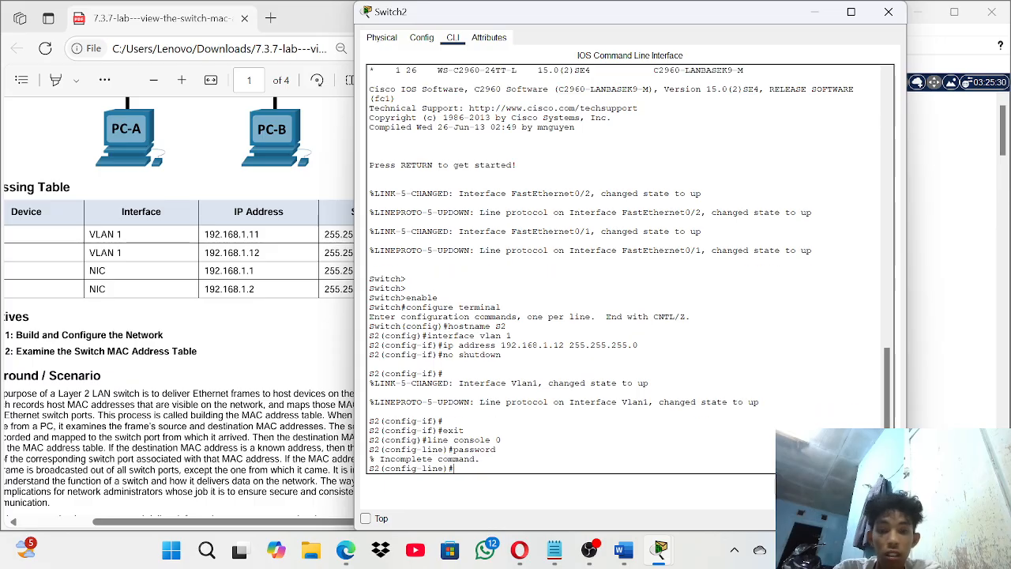
key(Up)
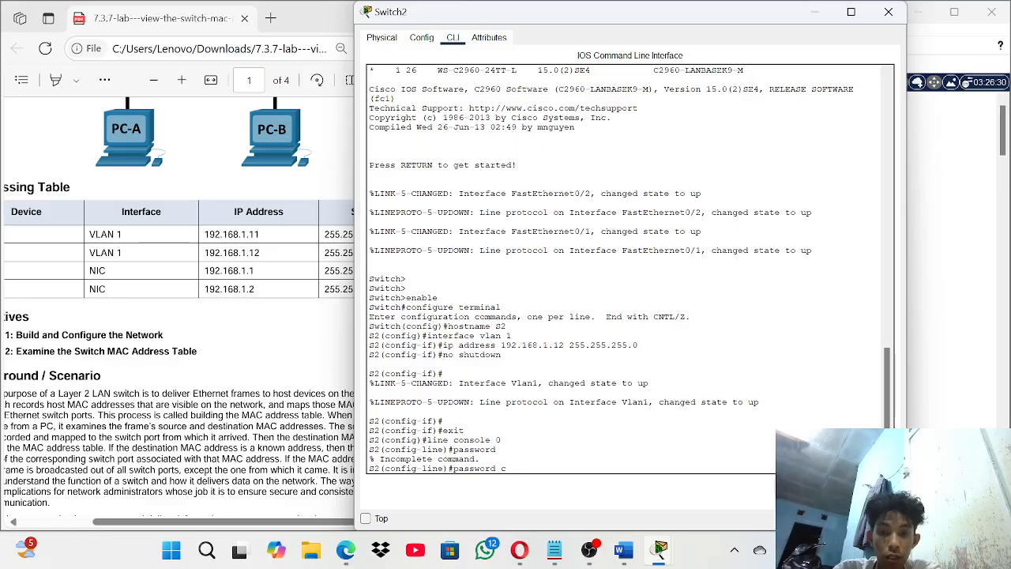
text(cisco)
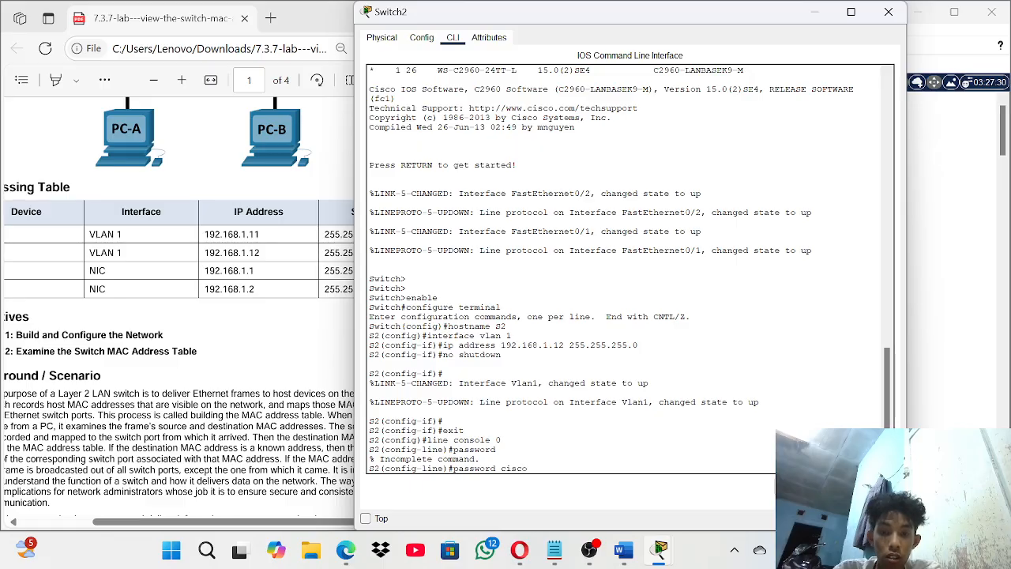
key(Return)
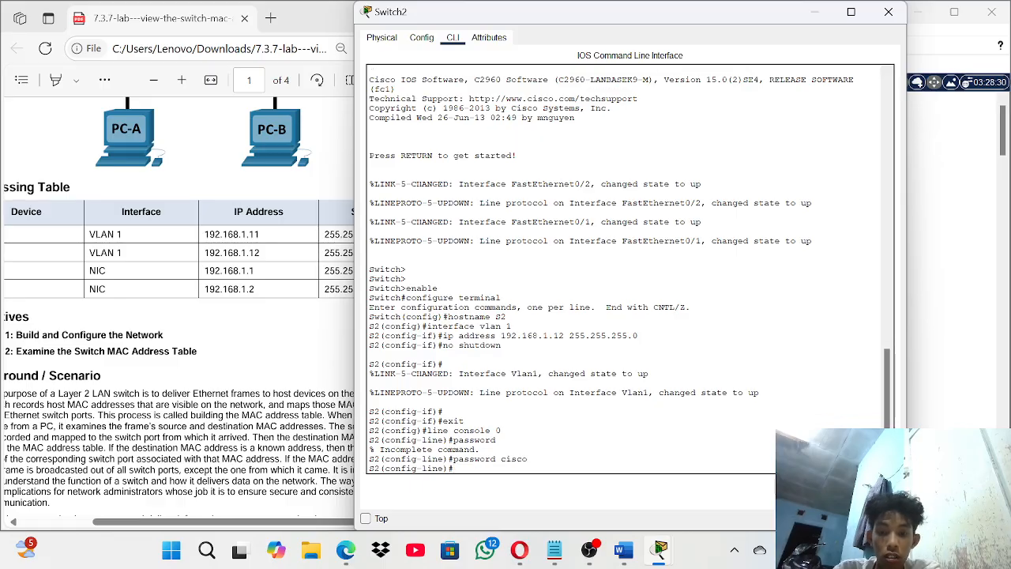
text(login)
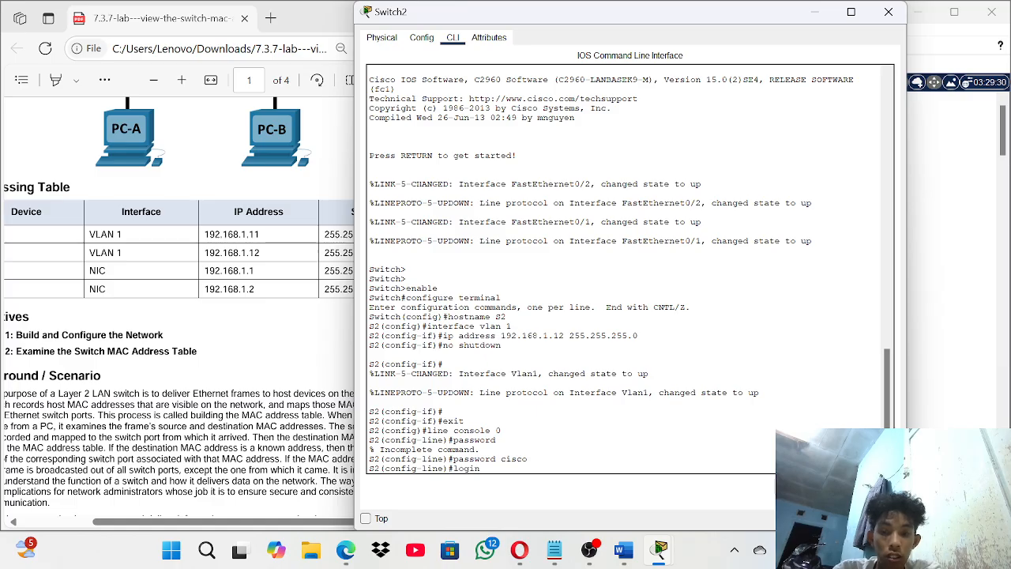
key(Return)
- Exit to global configuration and set the privileged EXEC enable secret
text(exit)
key(Return)
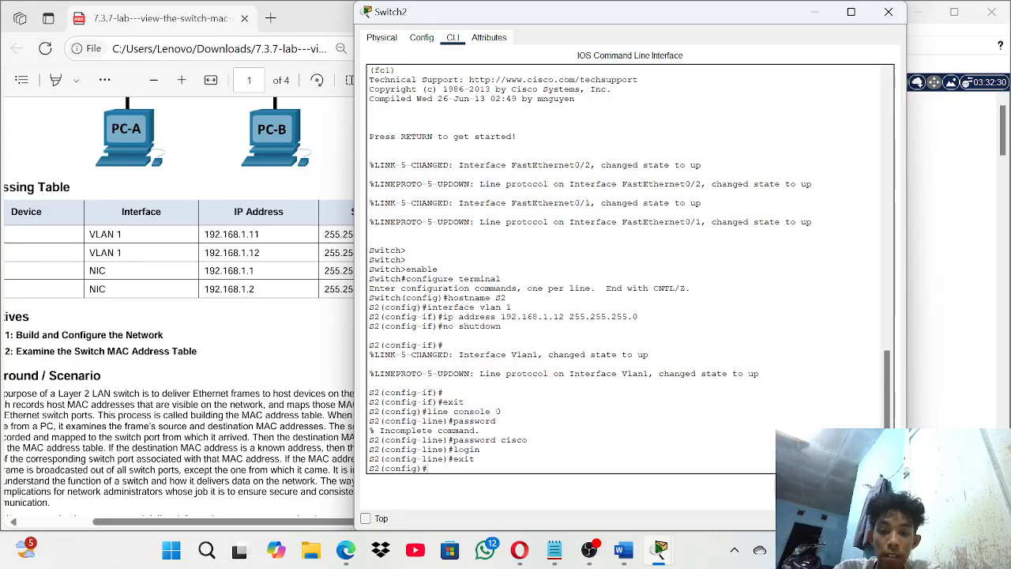
text(e)
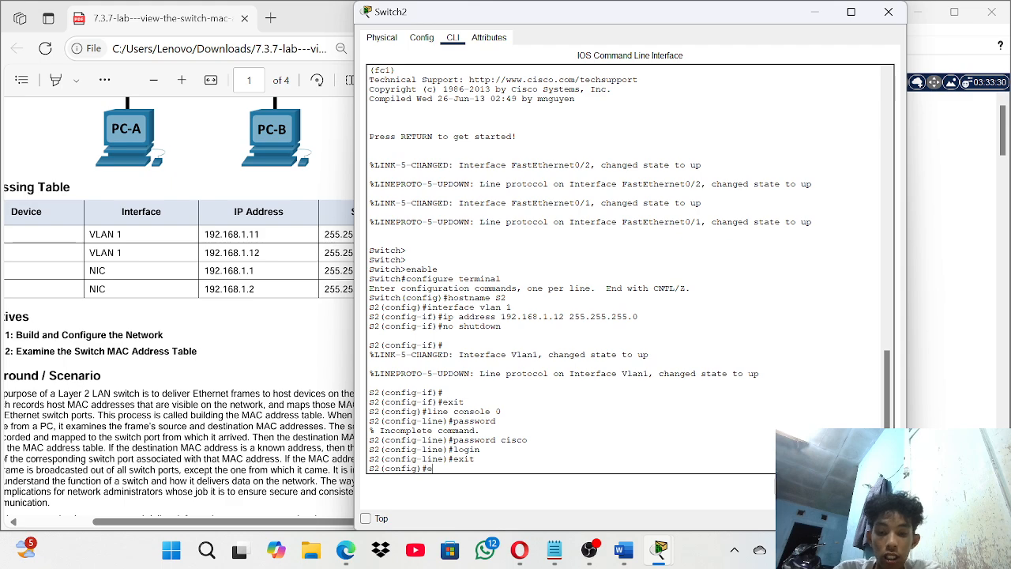
text(nable s)
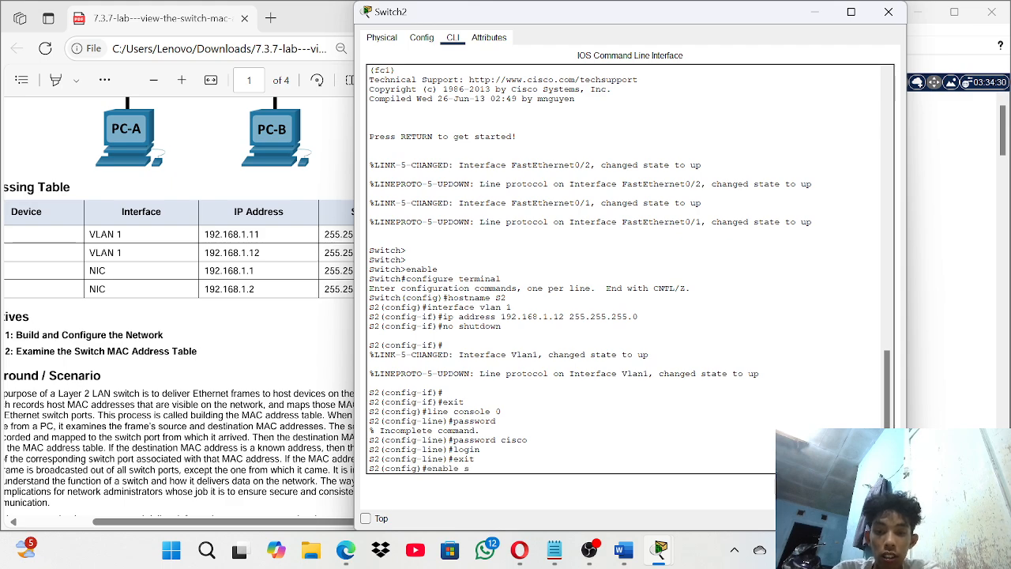
text(ecret class)
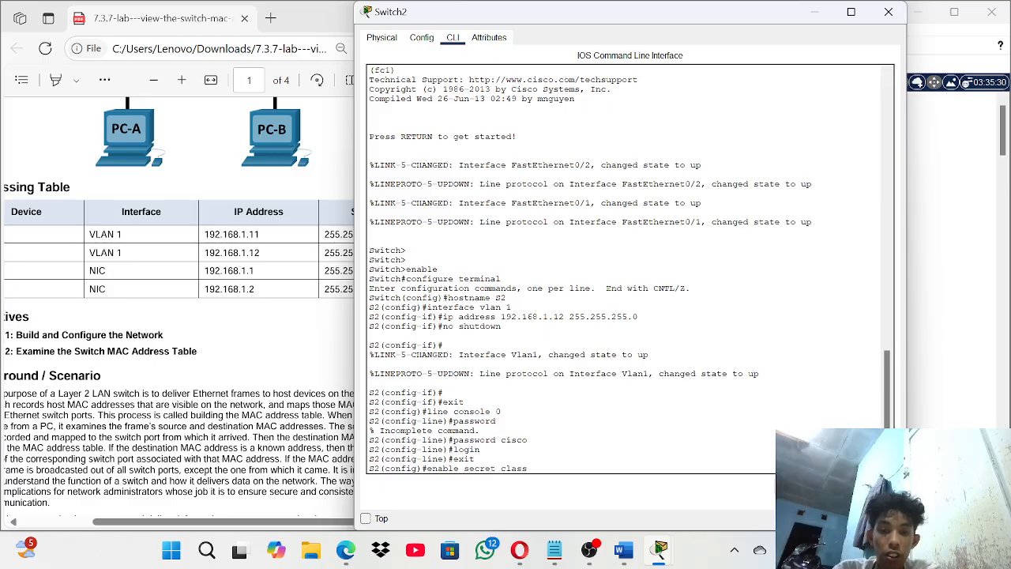
key(Return)
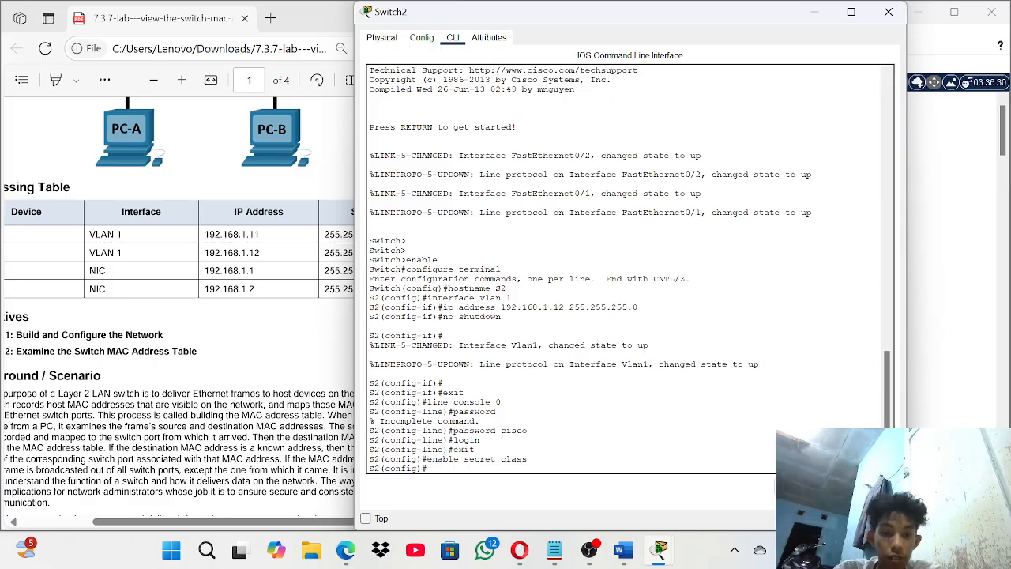
- End configuration and save S2's running-config to startup-config with the default filename
text(end)
key(Return)
key(Return)
key(Return)
key(Return)
key(Return)
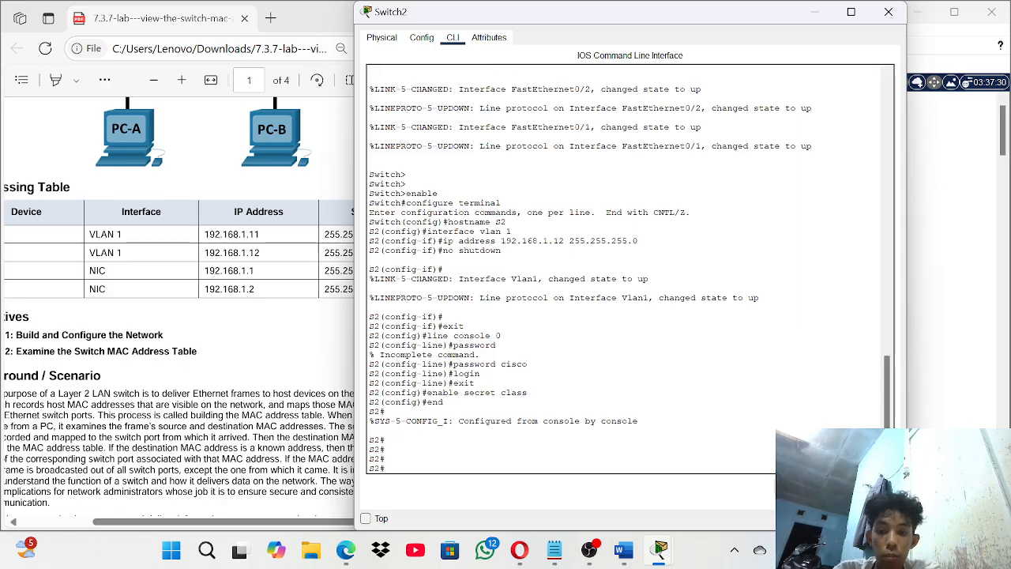
text(copy ru)
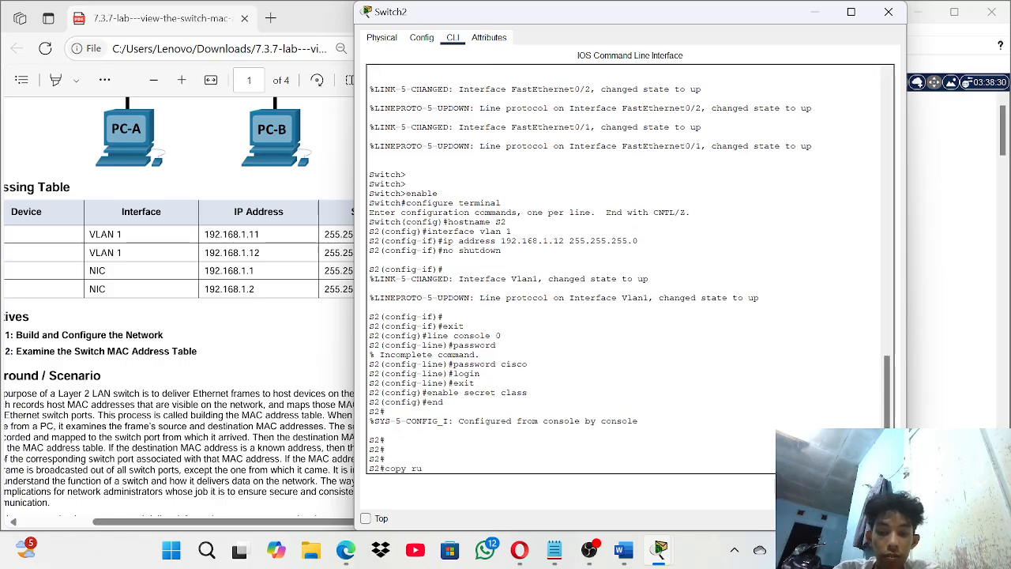
text(nning-conf)
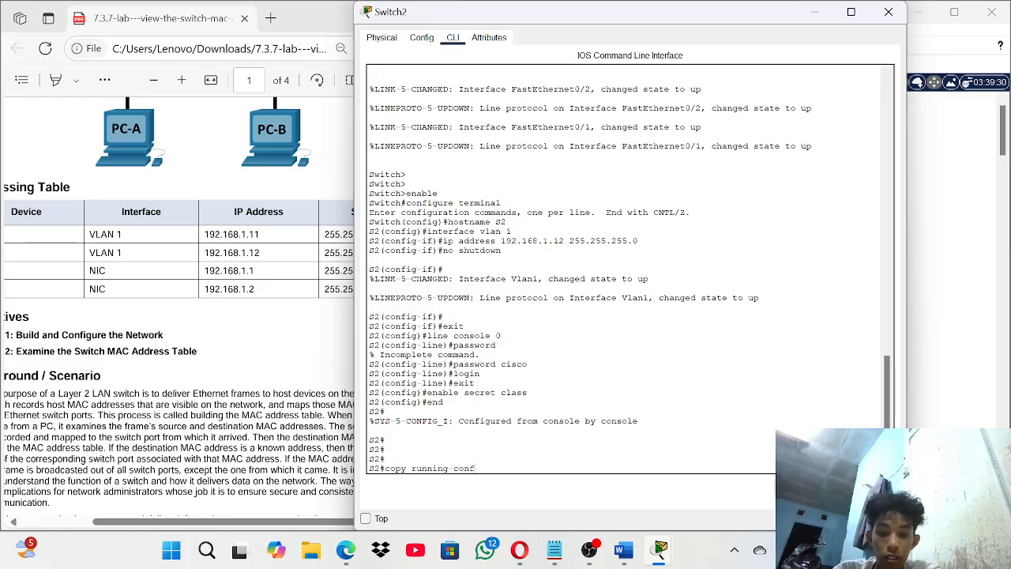
text(ig sta)
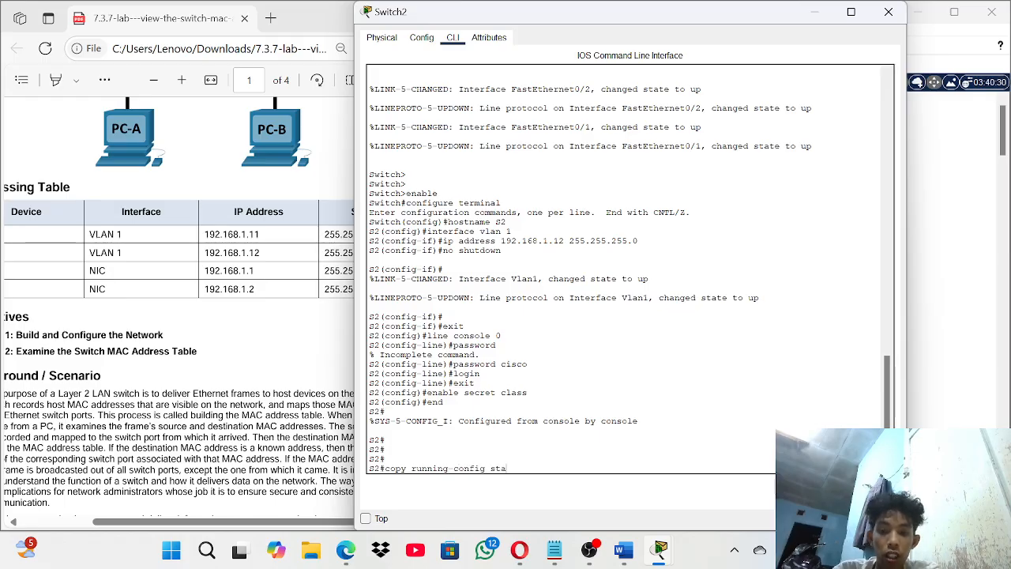
text(rtup-)
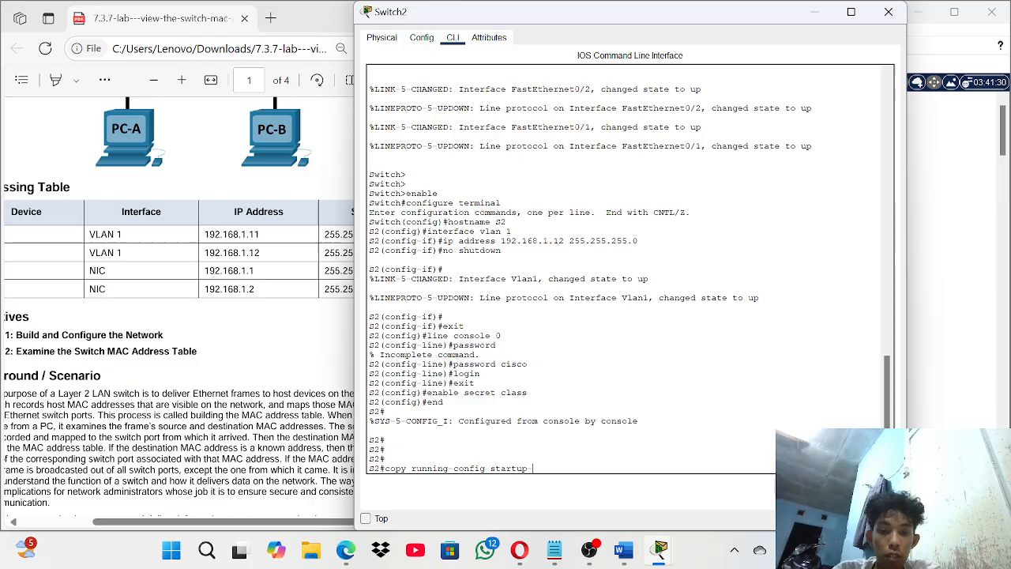
text(config)
key(Return)
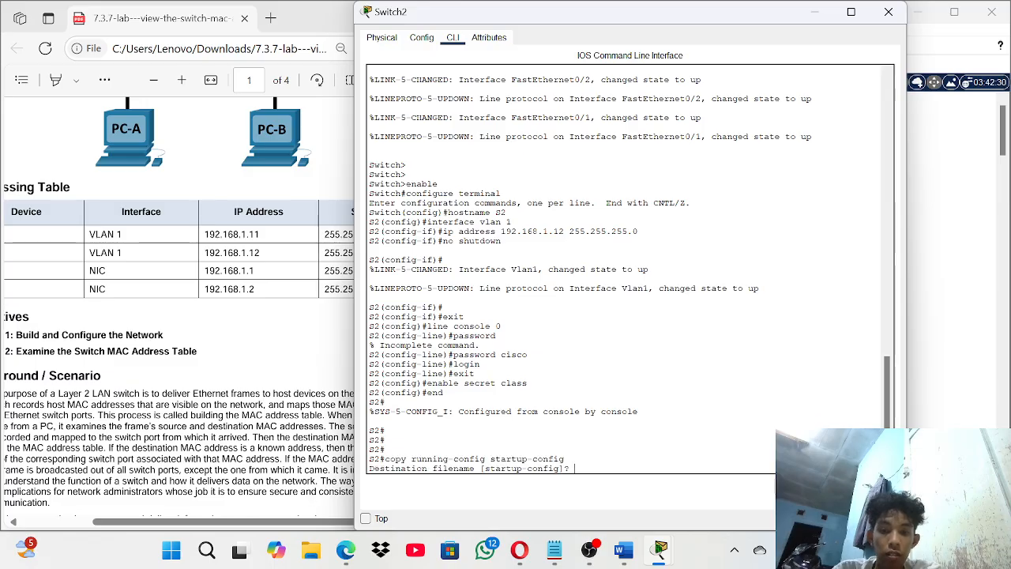
key(Return)
key(Return)
key(Return)
key(Return)
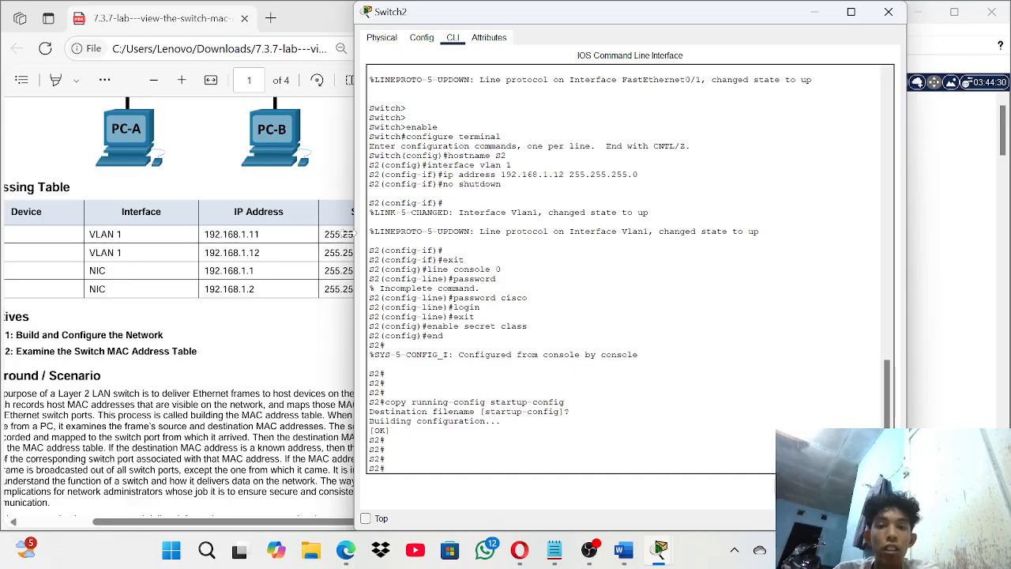
- Close the Switch2 window and scroll the PDF to Part 2 Step 1, 'Record network device MAC addresses'
click(816, 13)
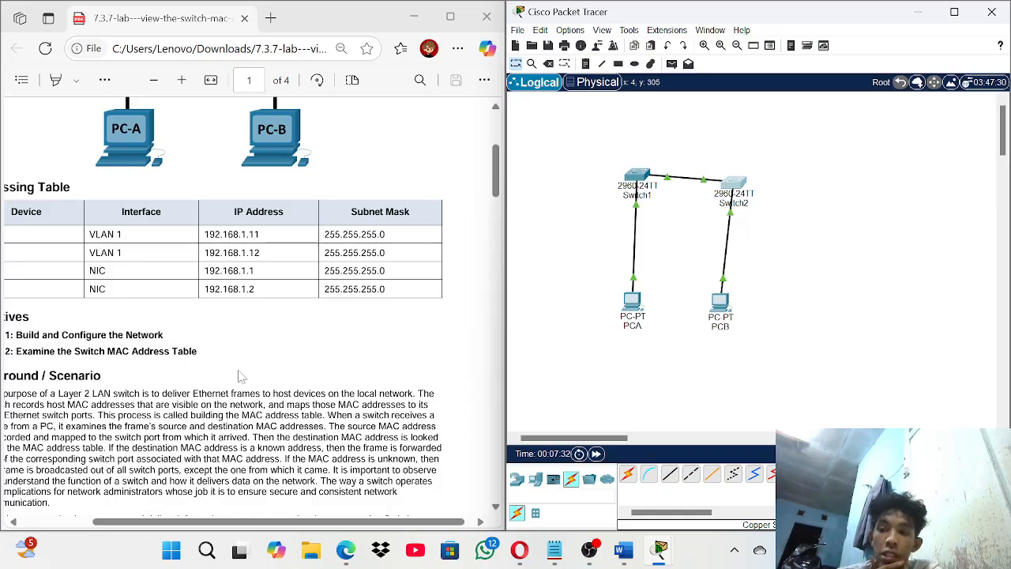
scroll(241, 378, down, 5)
scroll(241, 378, down, 8)
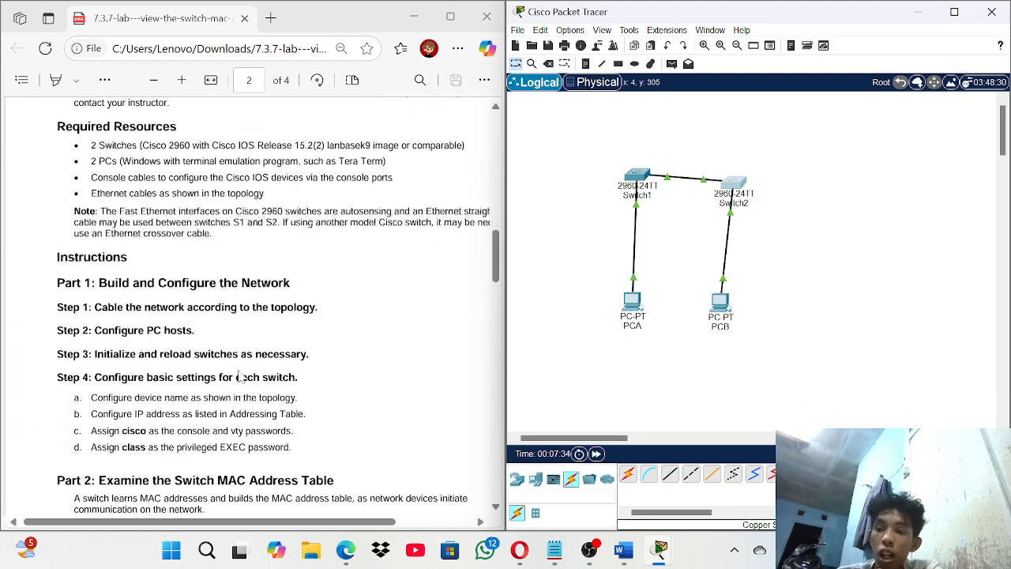
scroll(241, 378, down, 3)
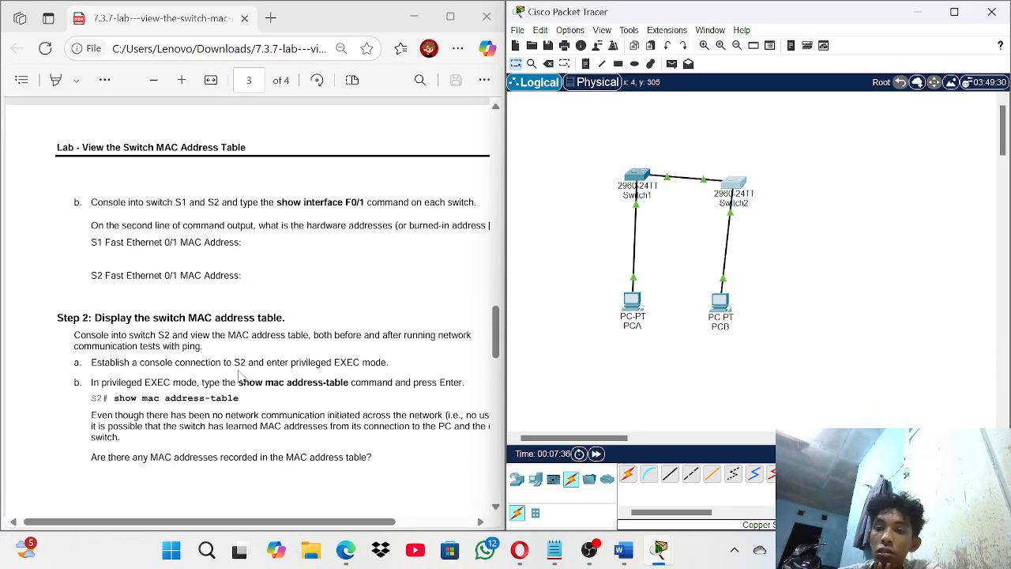
scroll(241, 377, down, 4)
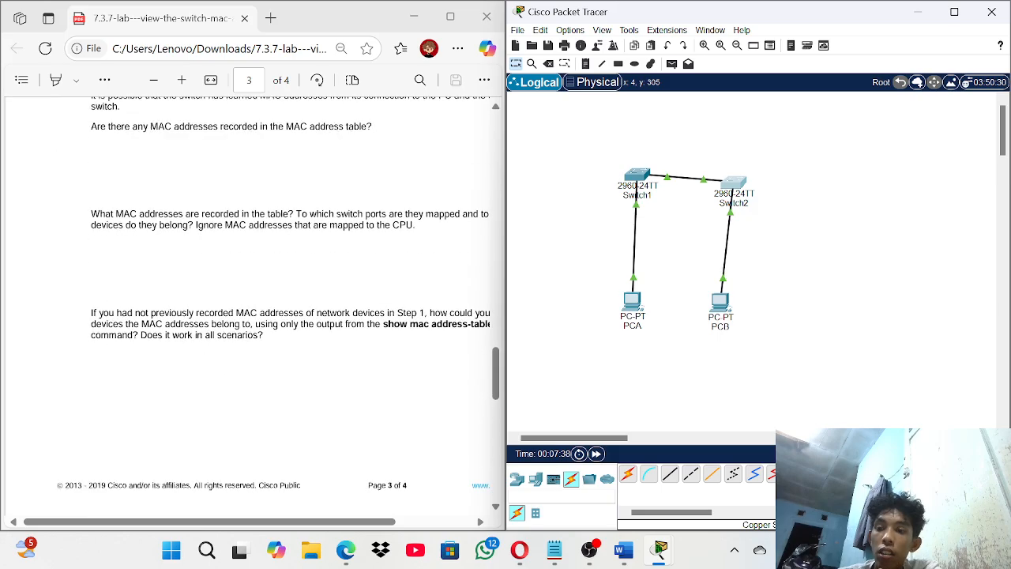
scroll(241, 378, up, 3)
scroll(253, 308, up, 6)
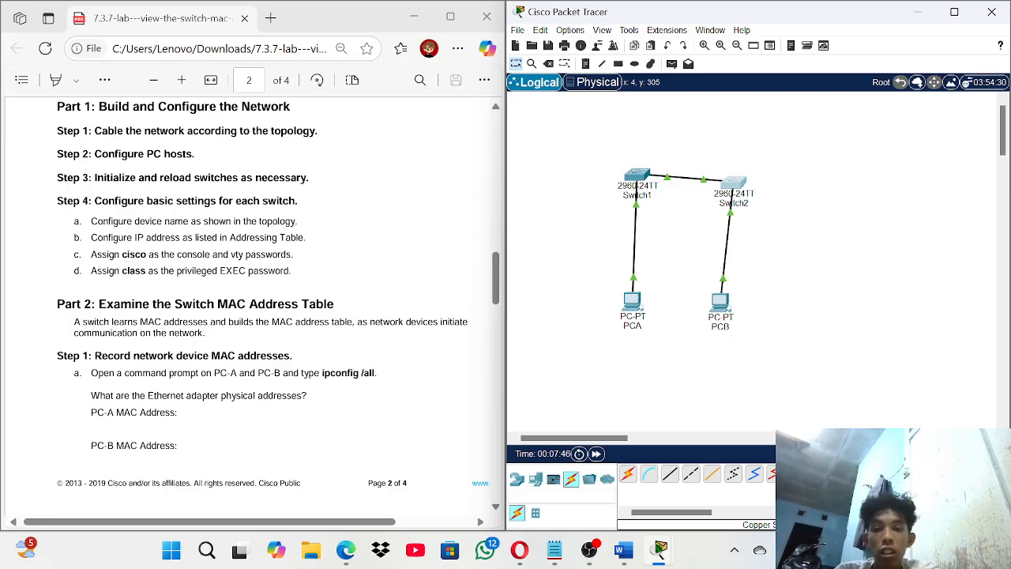
scroll(247, 305, down, 1)
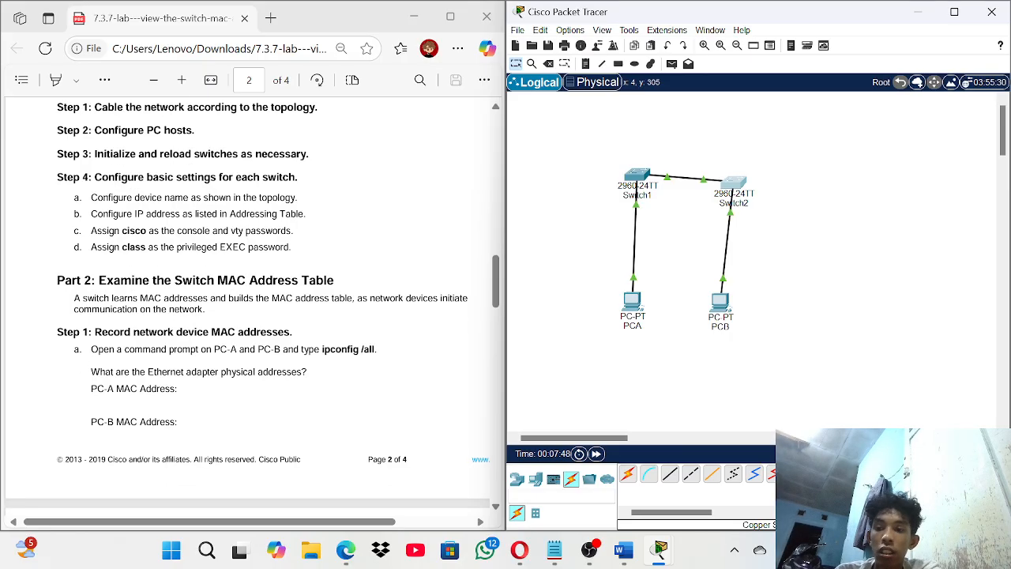
scroll(248, 303, down, 1)
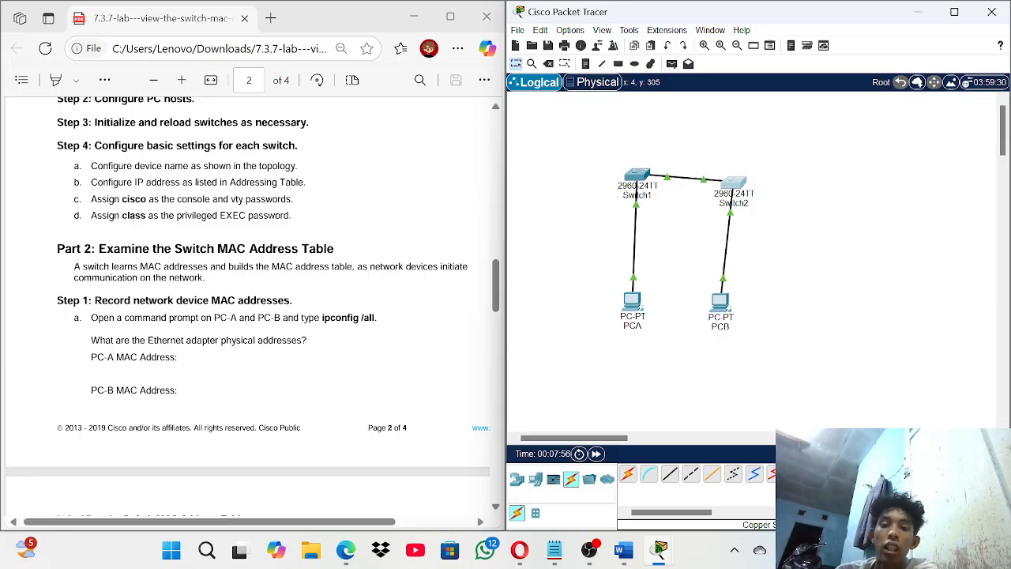
drag(442, 341, 443, 265)
- Run ipconfig /all in PCA's Command Prompt and highlight physical address 0002.167D.6D5C
click(451, 248)
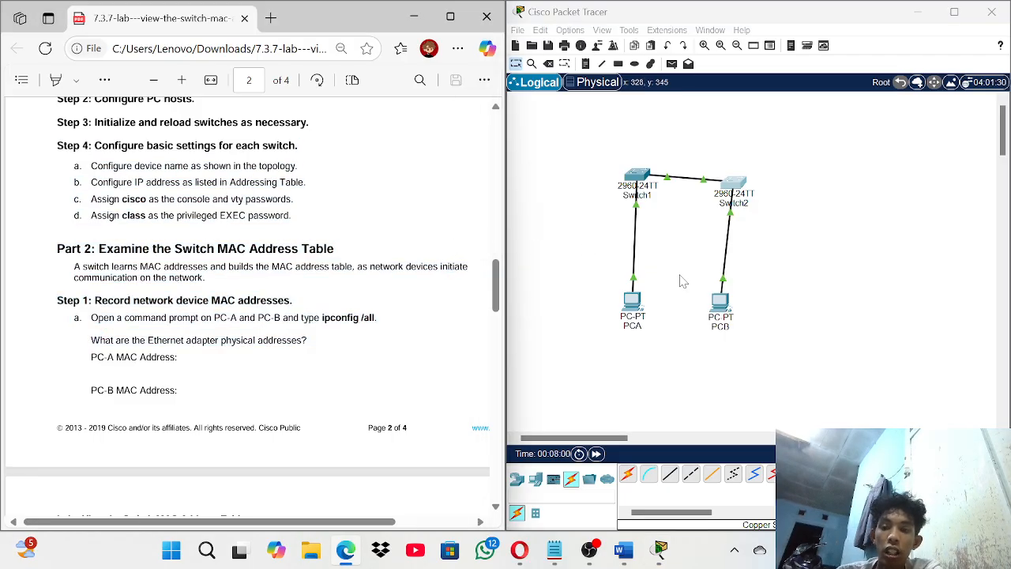
click(635, 309)
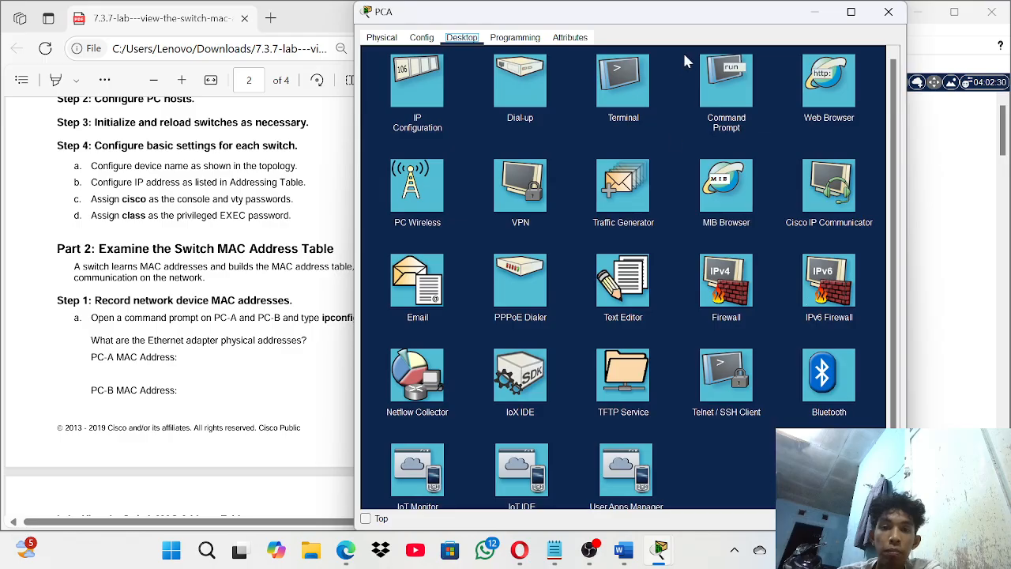
click(741, 100)
text(ip)
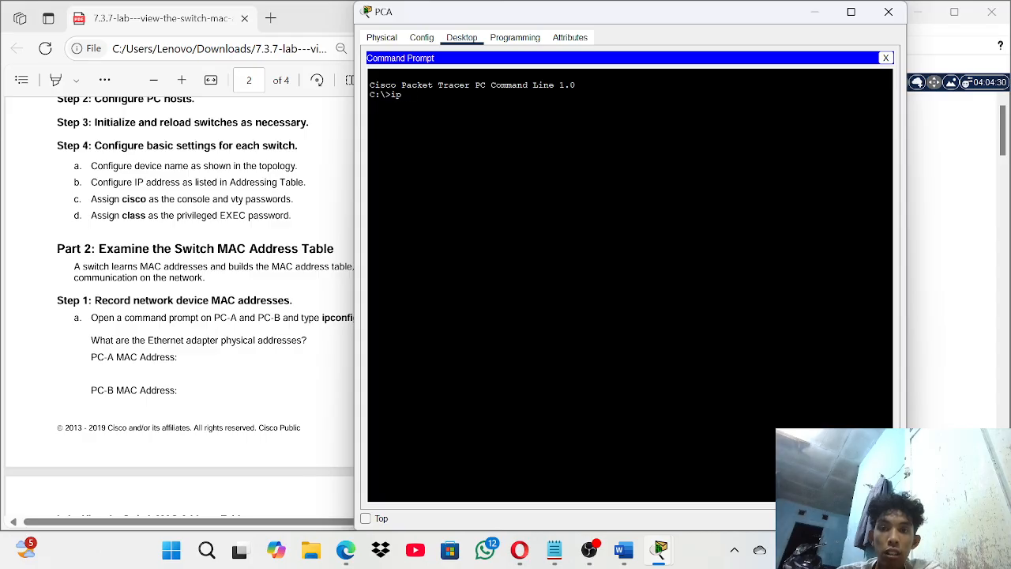
text( config)
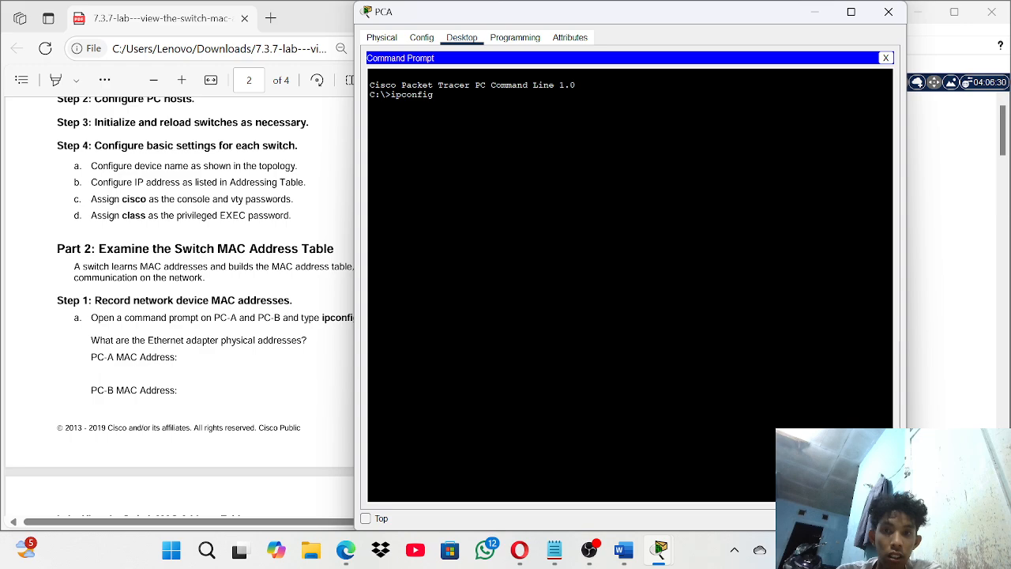
text( /all)
key(Return)
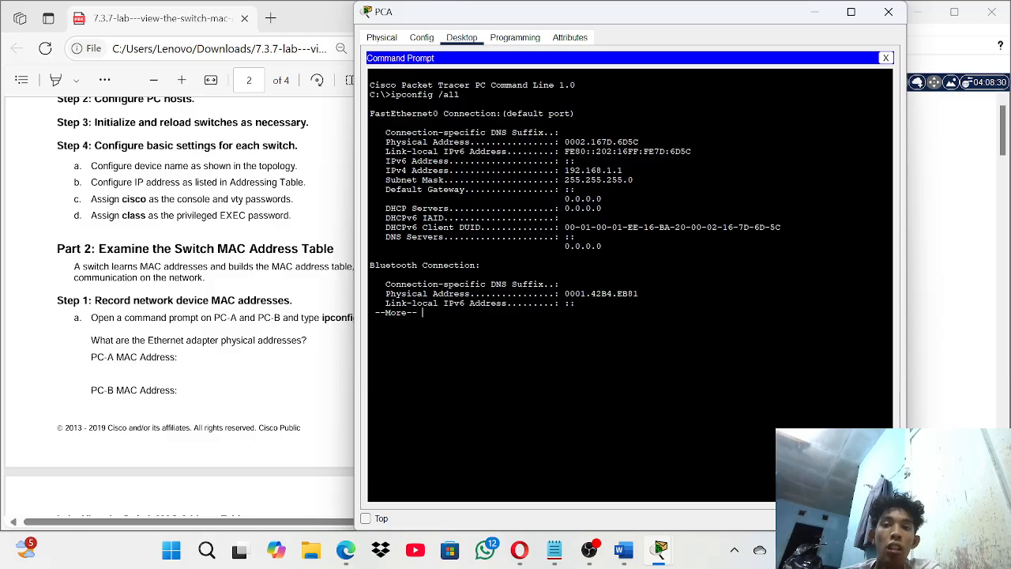
drag(565, 142, 639, 142)
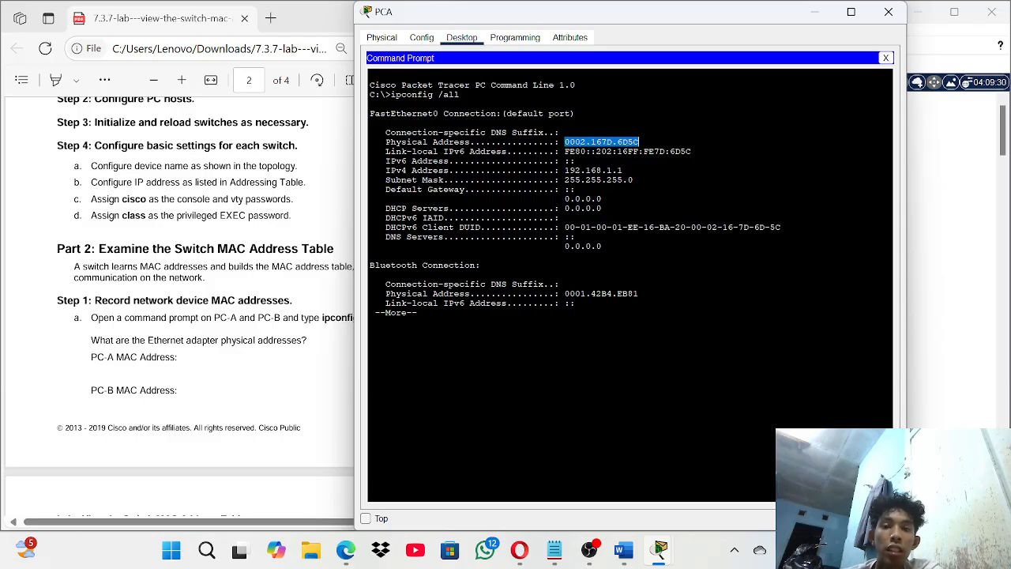
click(639, 142)
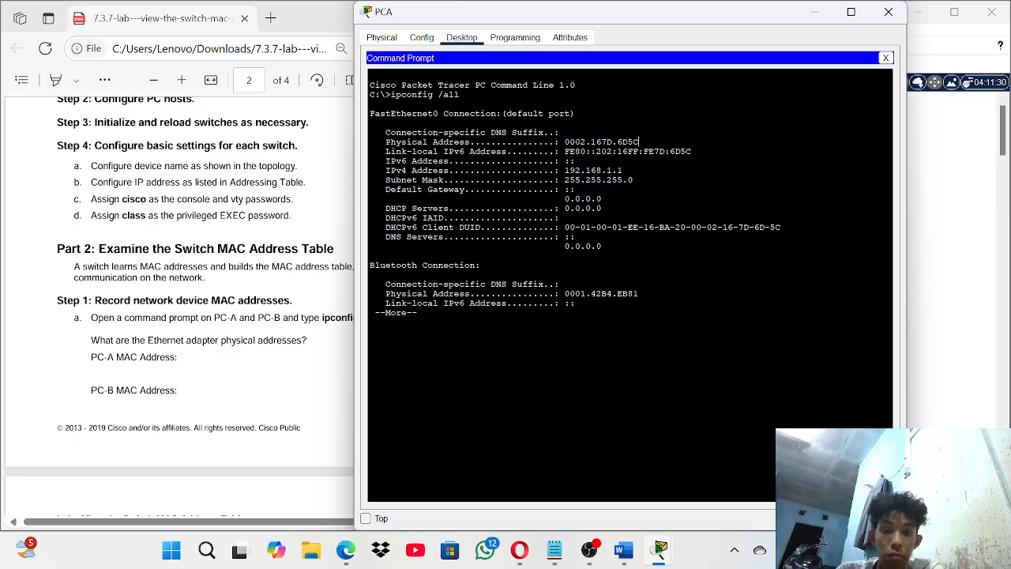
- Note 'mac address pc a 0002.167d.6D5C' in Notepad, minimize it, and close PCA's window
click(554, 549)
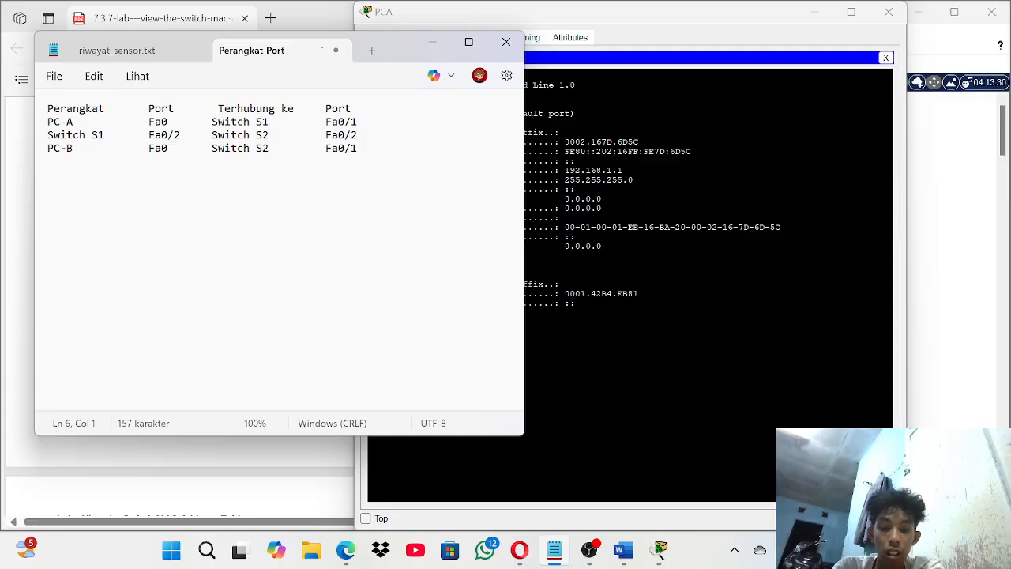
text(mac adre)
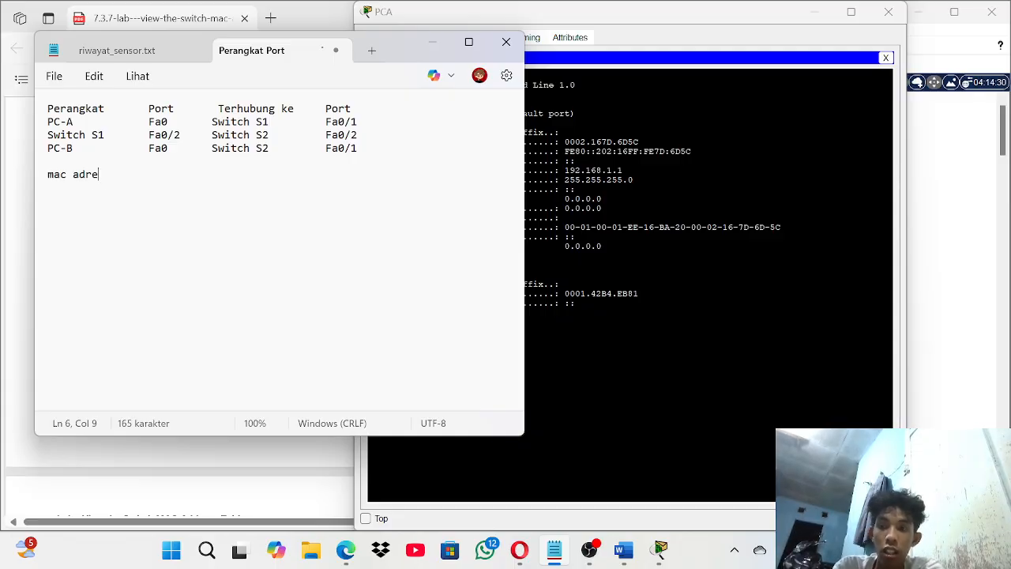
key(BackSpace)
key(BackSpace)
text(dress pc )
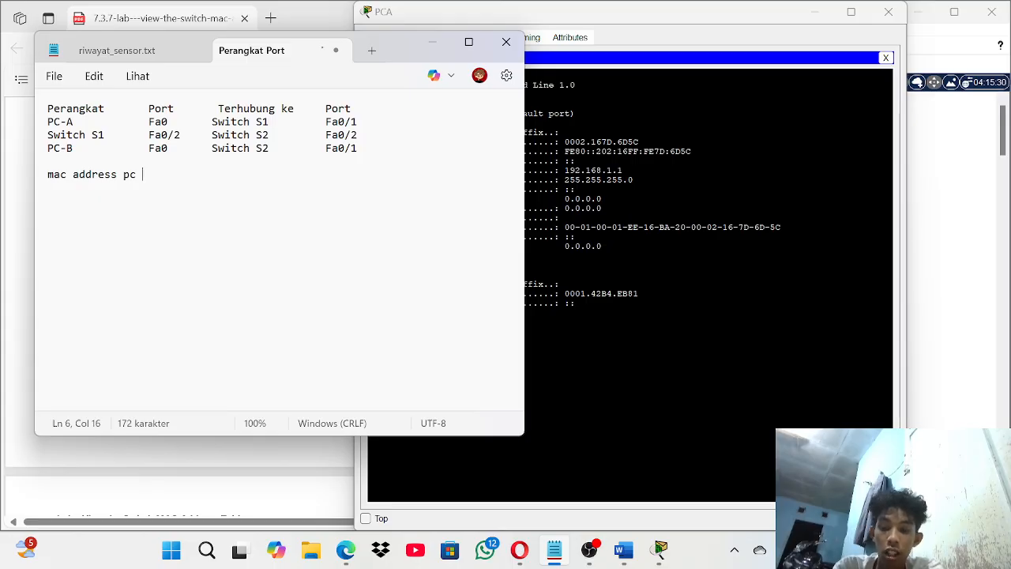
text(a 0000)
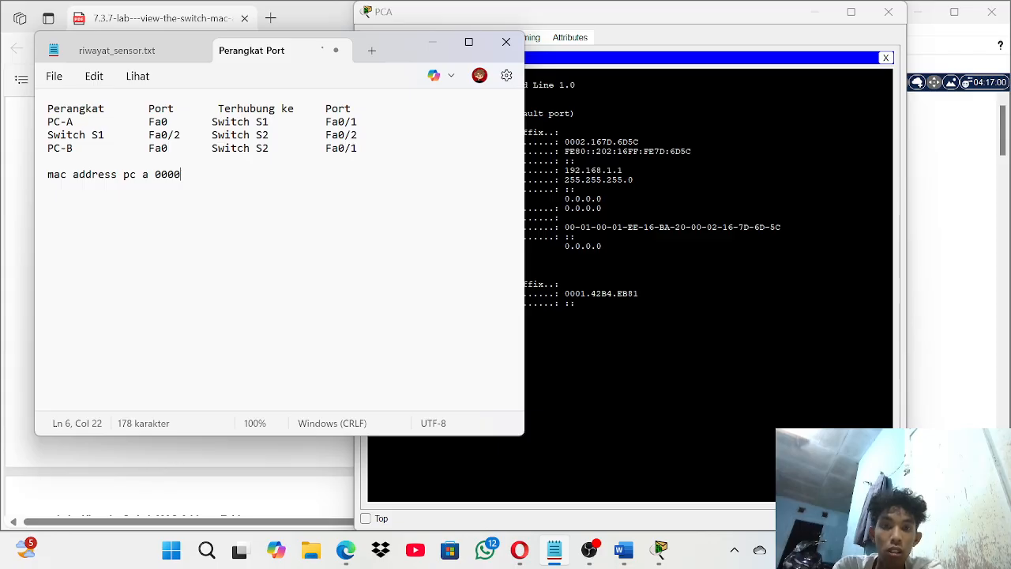
key(BackSpace)
text(2)
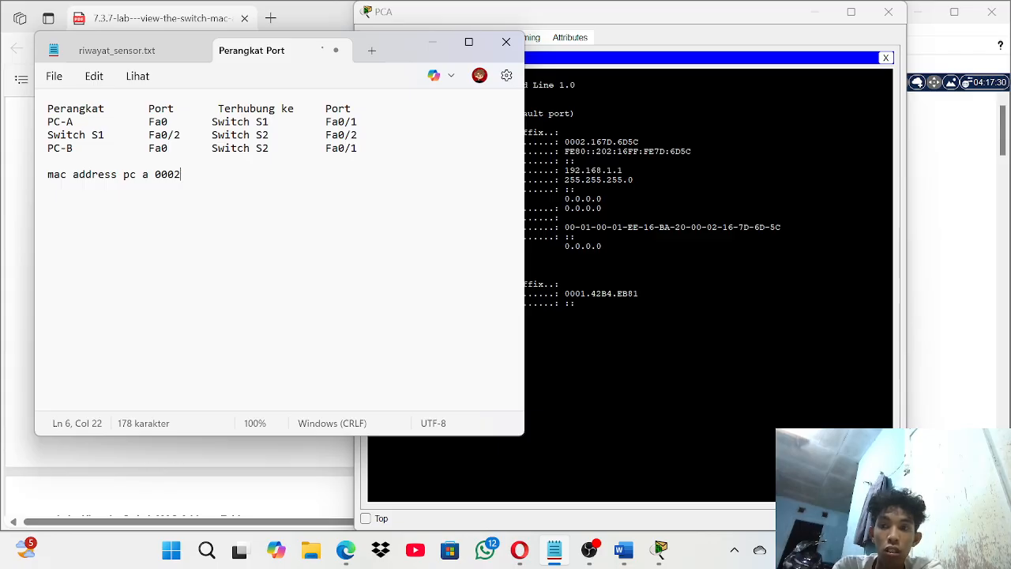
text(.167)
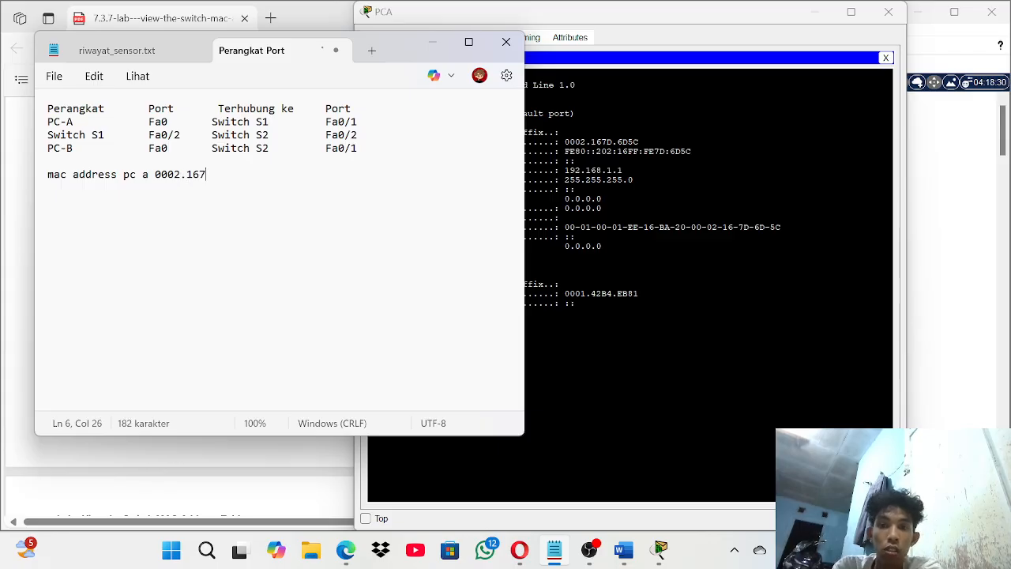
text(d)
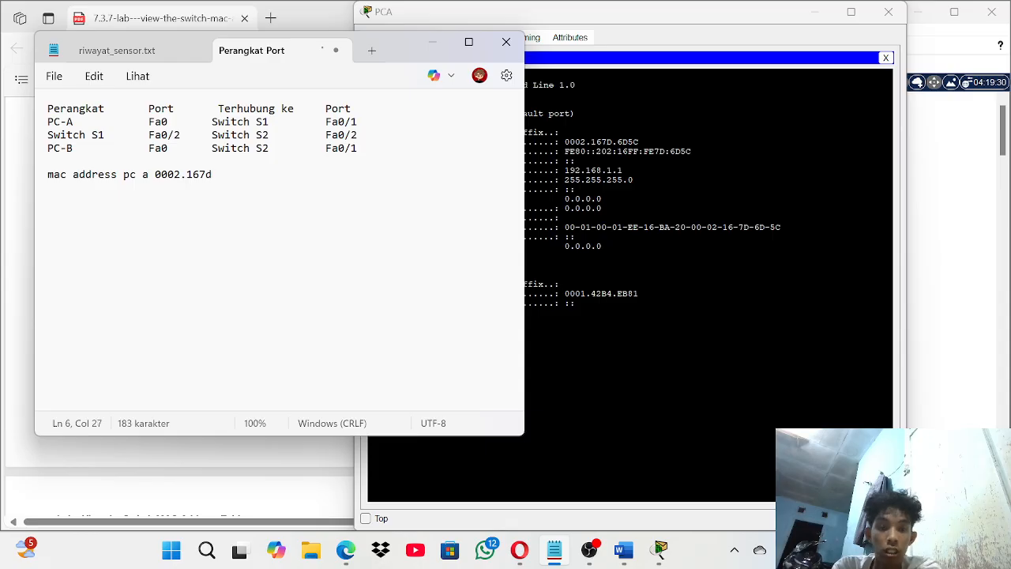
text(.6)
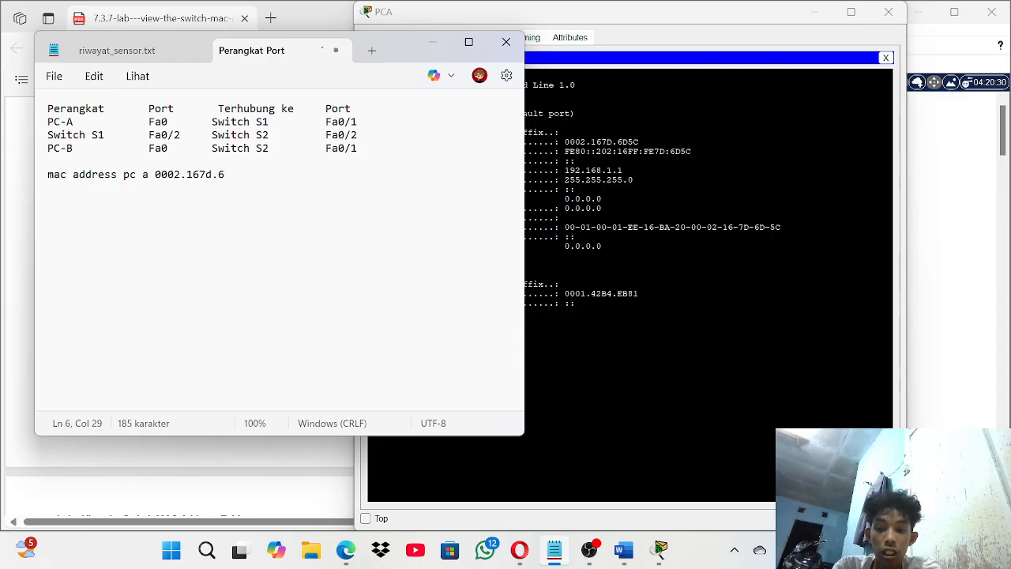
text(D5C)
key(Return)
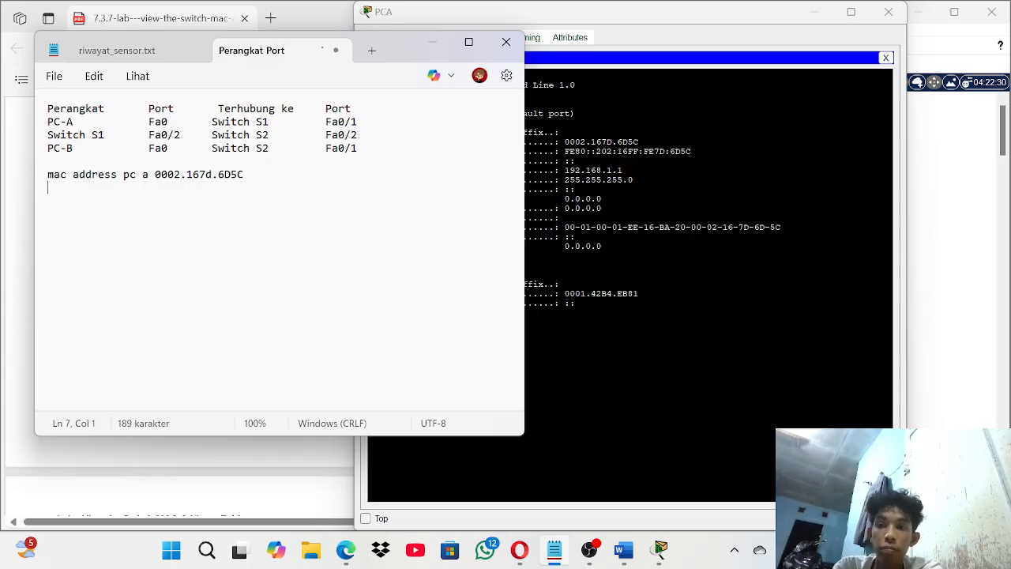
click(431, 45)
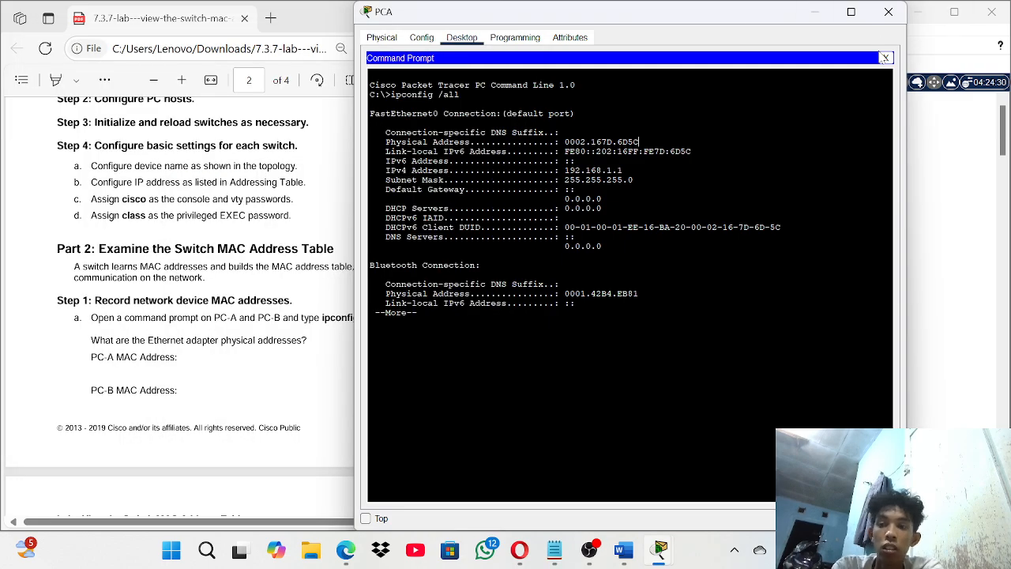
click(888, 11)
- Run ipconfig /all on PCB to show physical address 0040.0B96.6D06, then reopen the Notepad notes
click(719, 302)
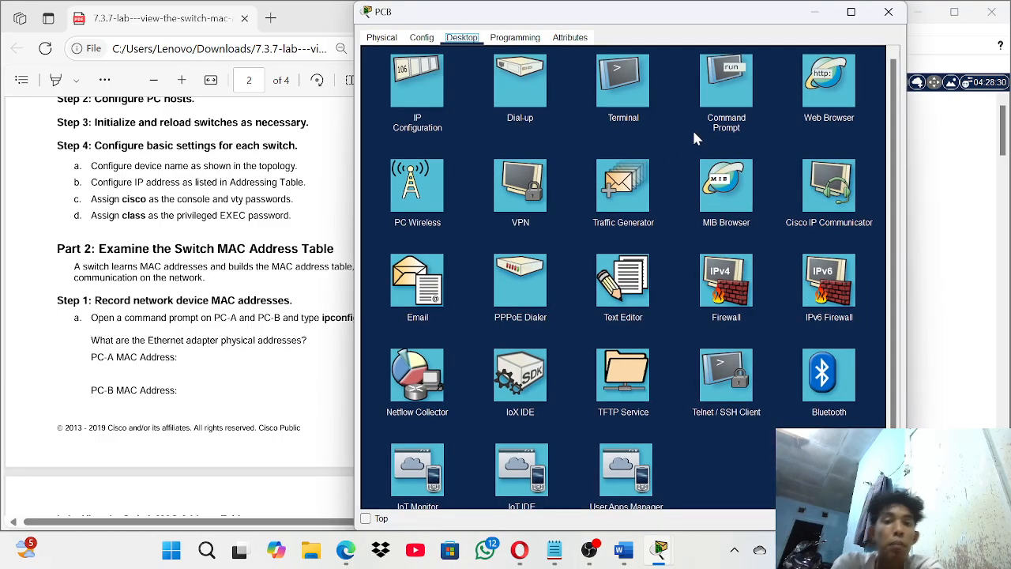
click(723, 87)
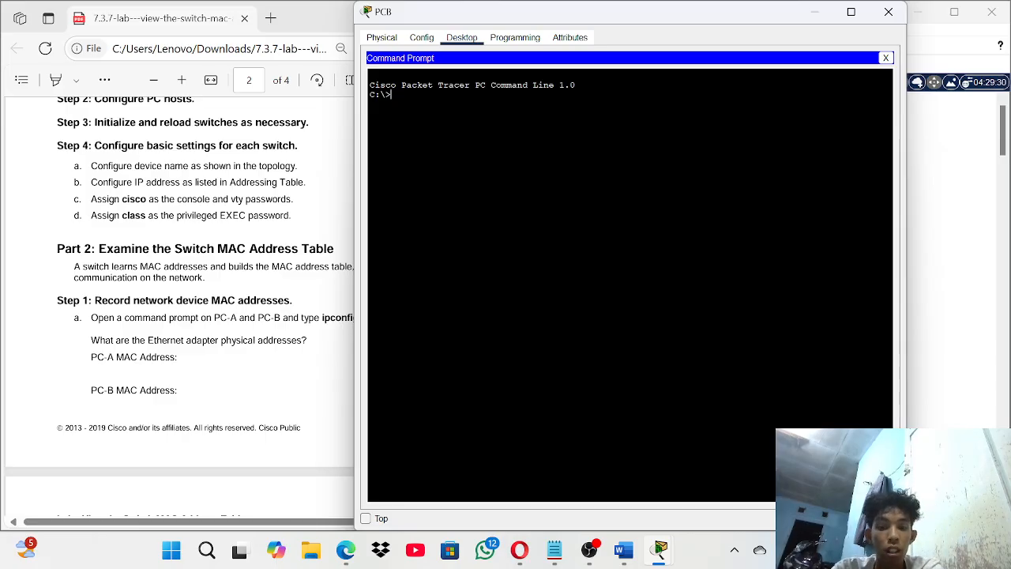
text(ipconfig)
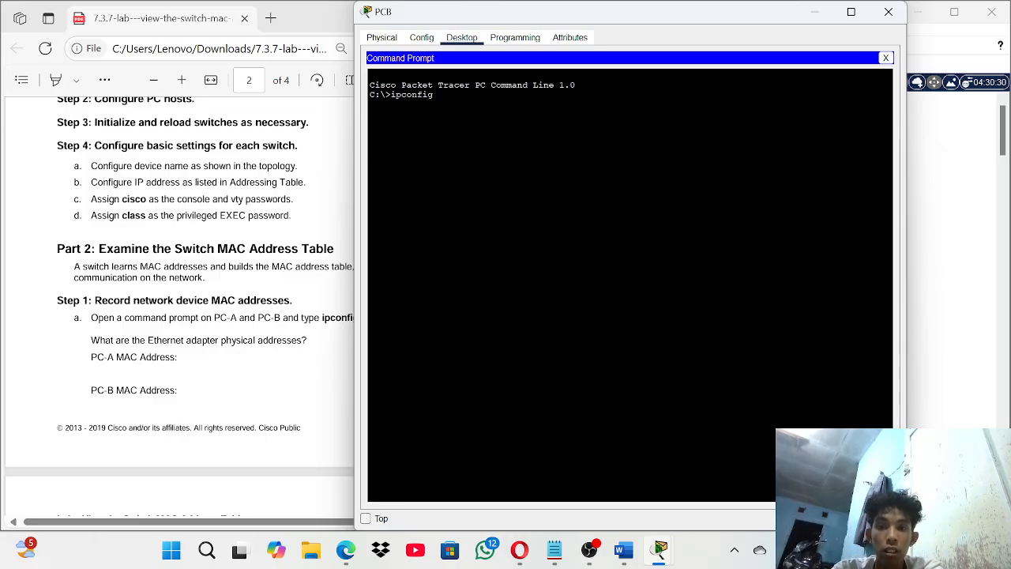
text( /)
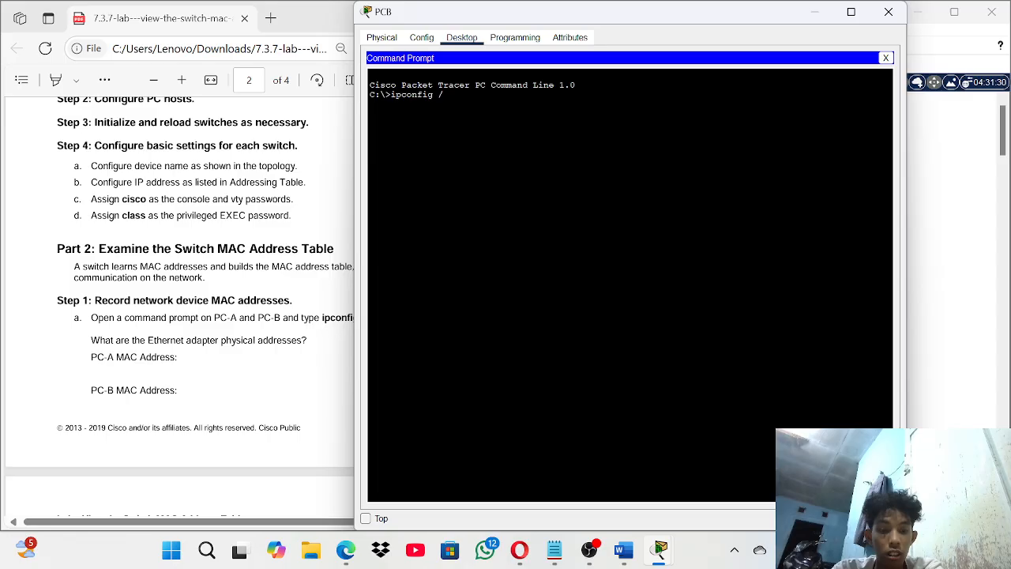
text(all)
key(Return)
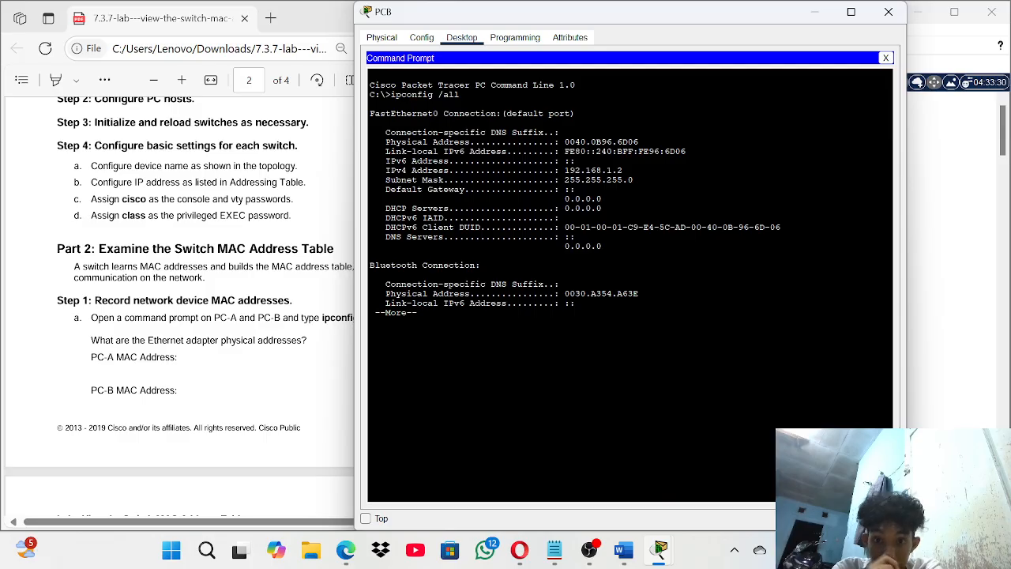
click(555, 549)
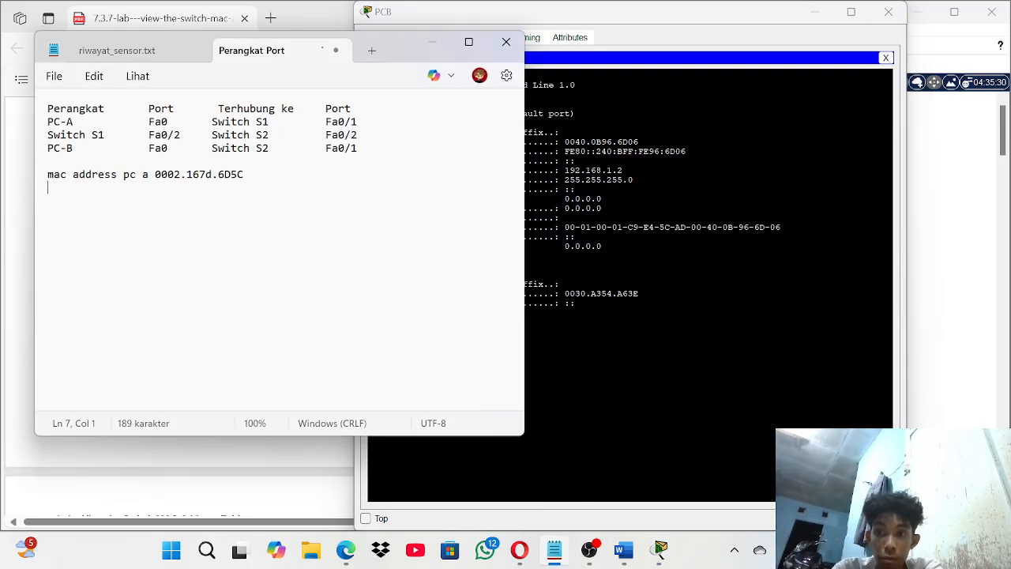
- Correct the 'mac address pc b' line to read 0040.0B96.6D06, then start a new line below it
text(mac addre)
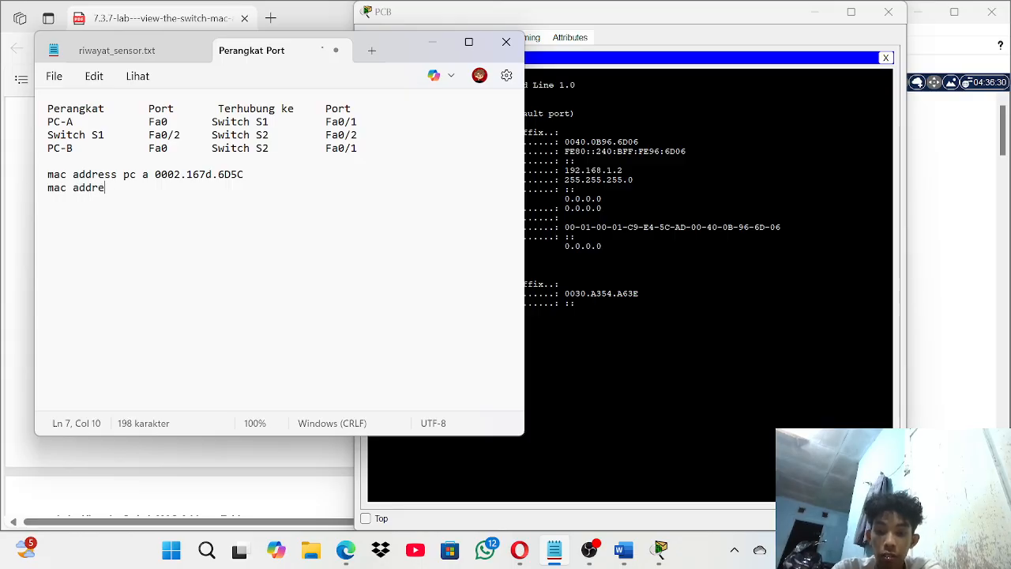
text(ss pc b)
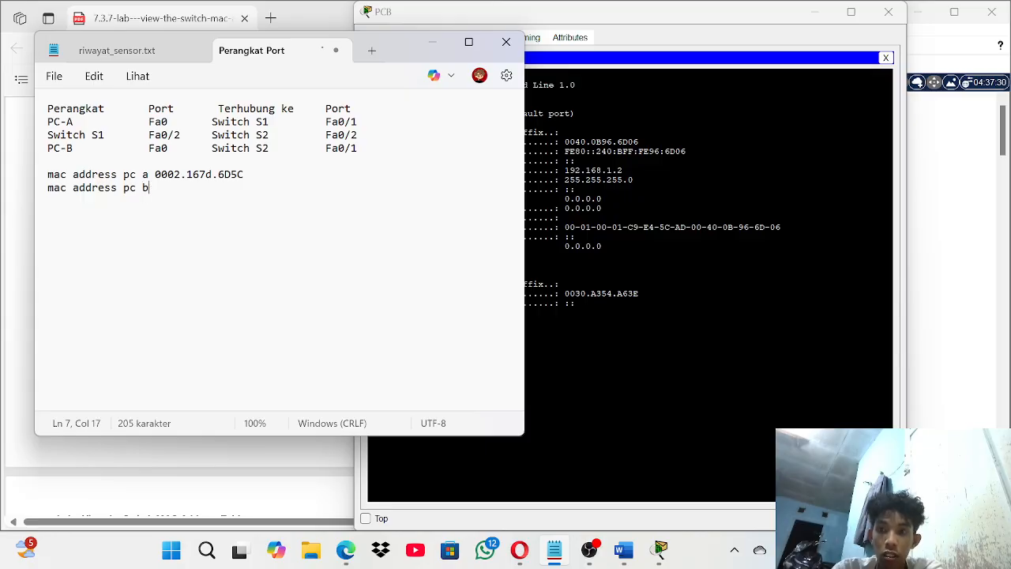
text( 0040.)
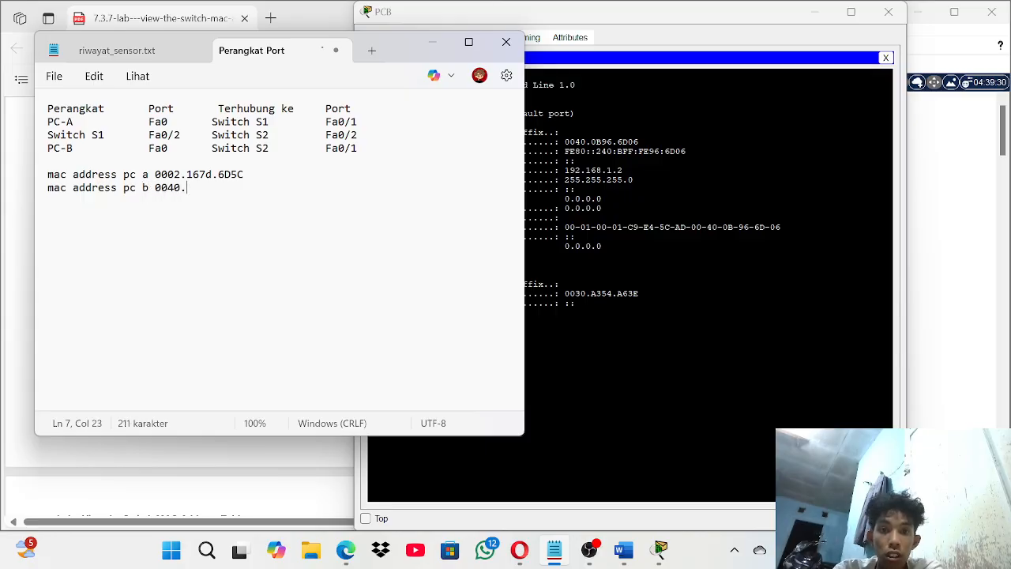
text(0B)
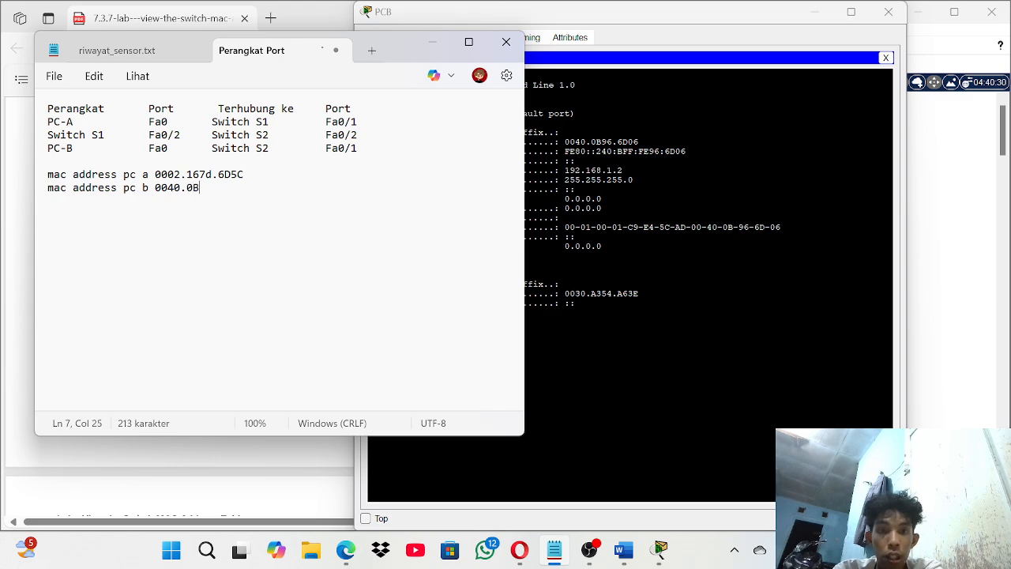
text(96)
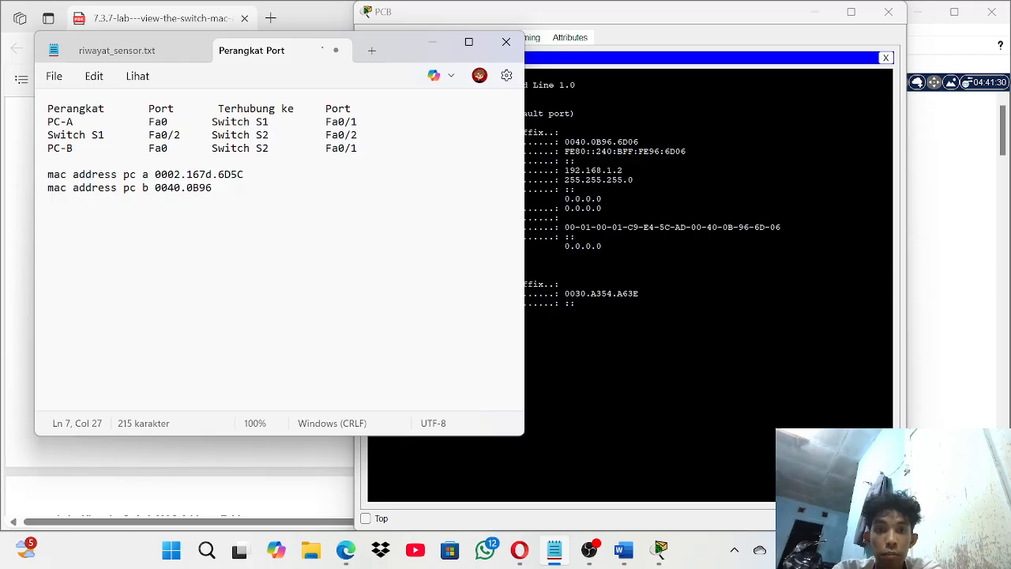
text(>)
key(BackSpace)
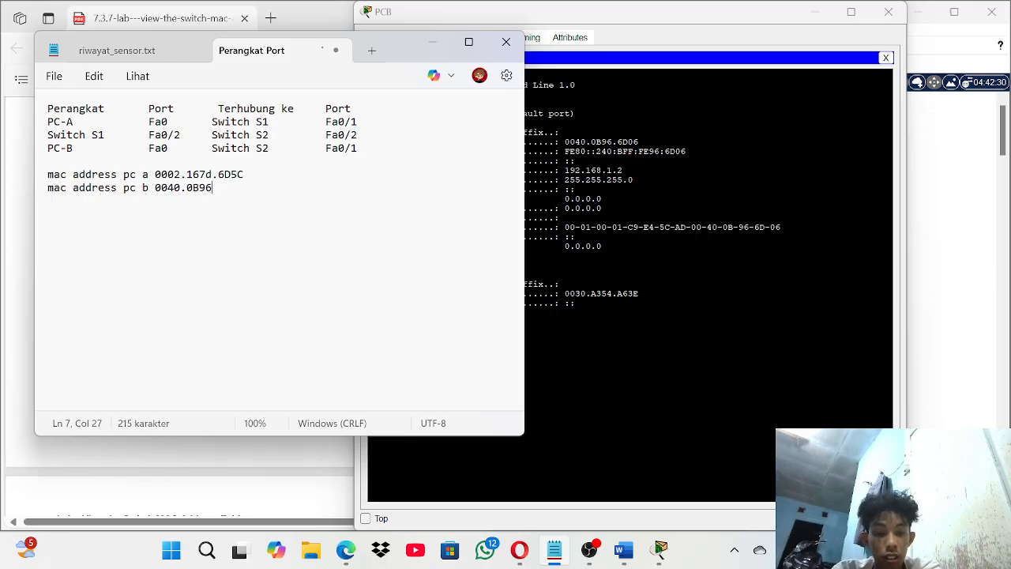
text(.^)
key(BackSpace)
text(6)
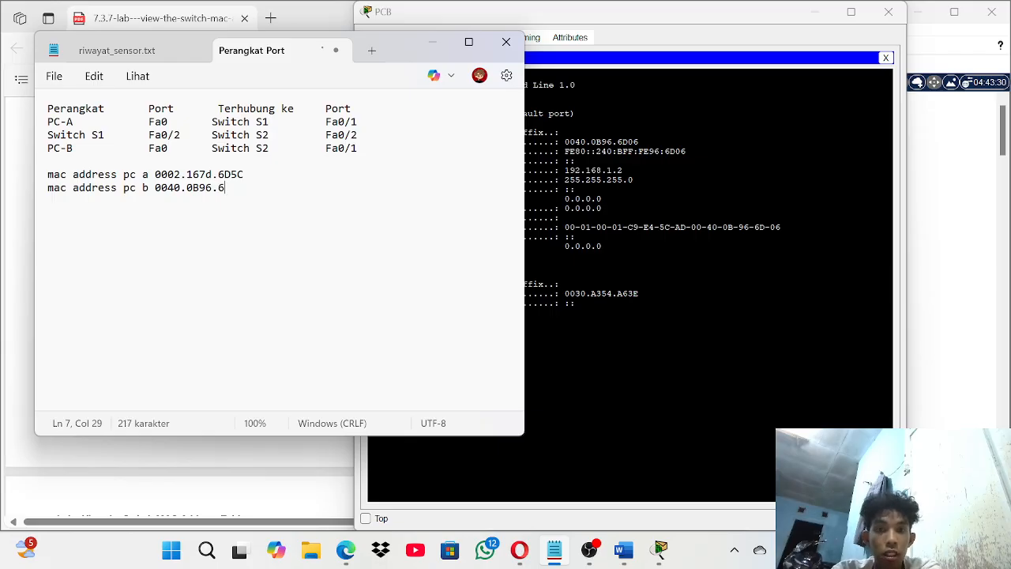
text(d)
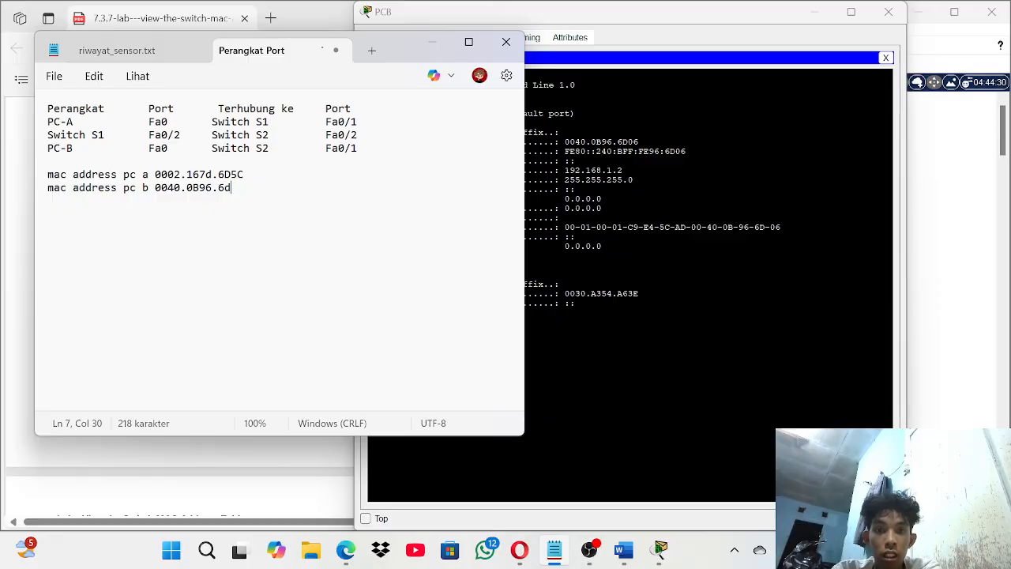
key(BackSpace)
text(D)
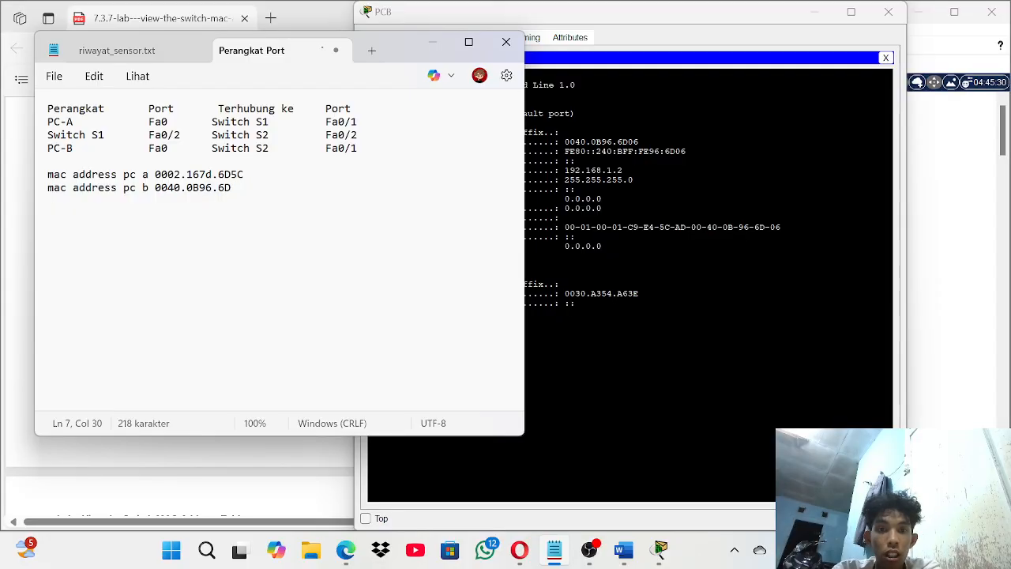
text(06)
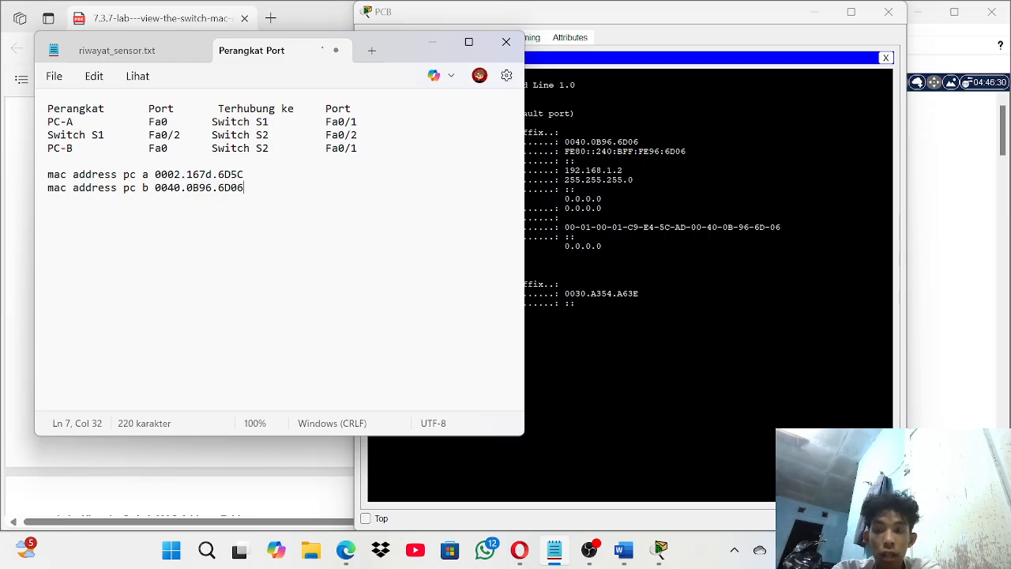
key(Return)
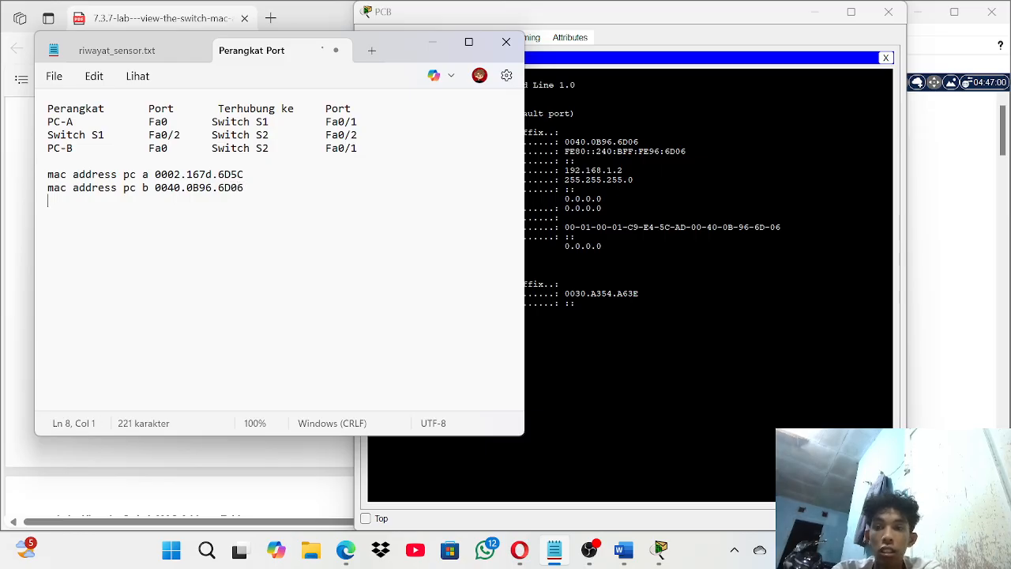
click(433, 41)
- Run show interface f0/1 in Switch1's CLI, revealing hardware address 00d0.586c.9701
click(818, 12)
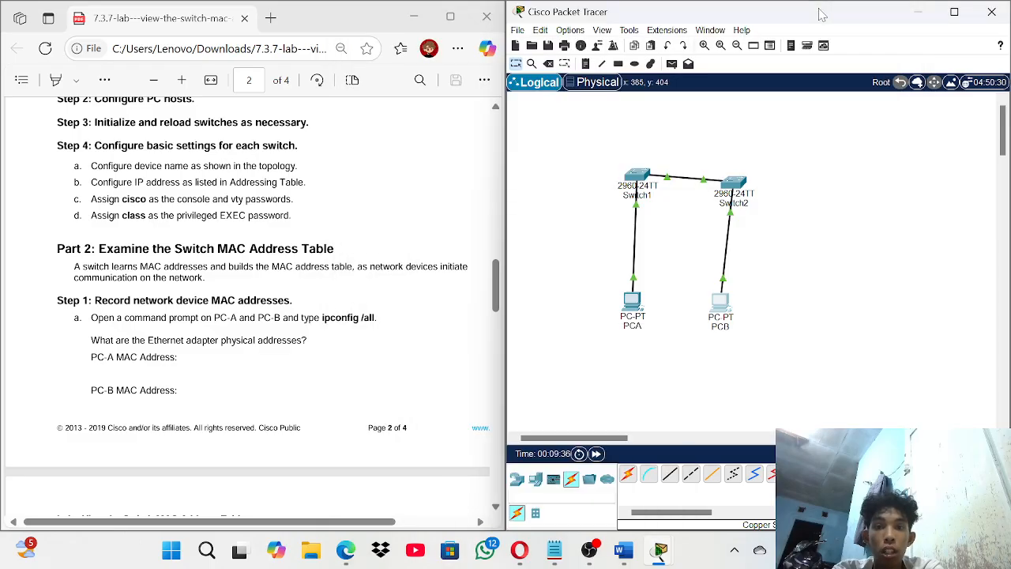
click(637, 177)
key(Return)
key(Return)
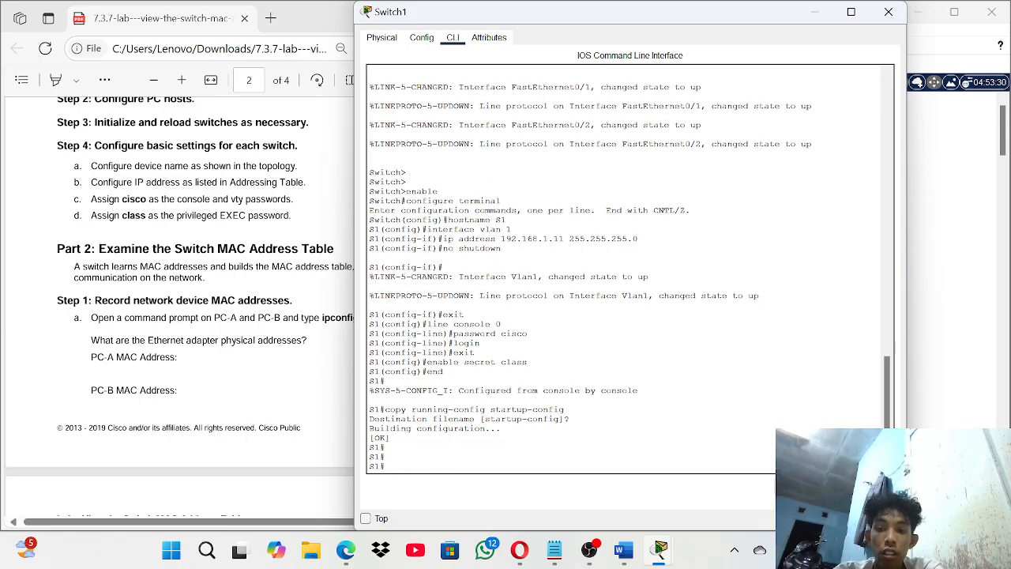
text(show i)
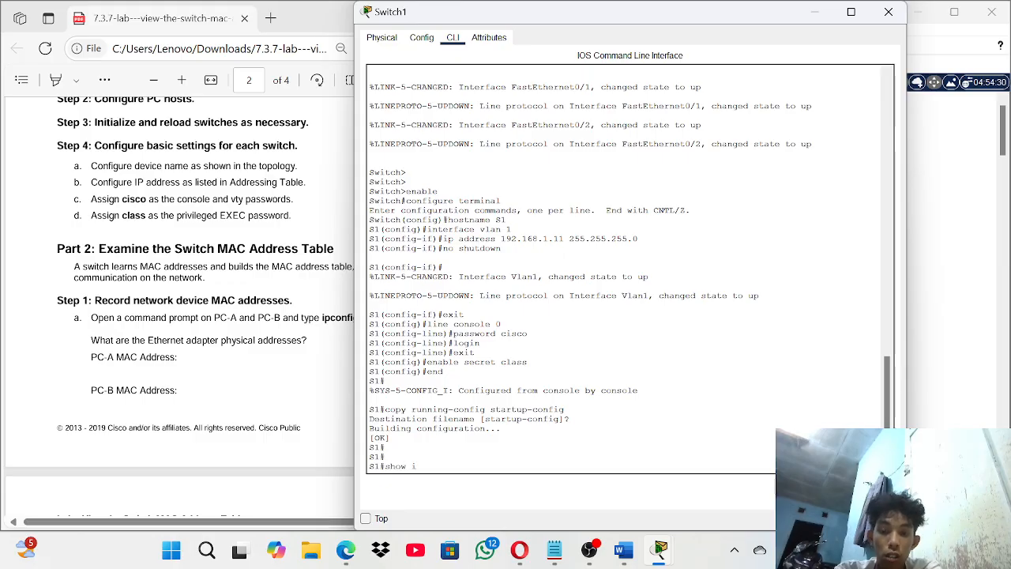
text(nterface)
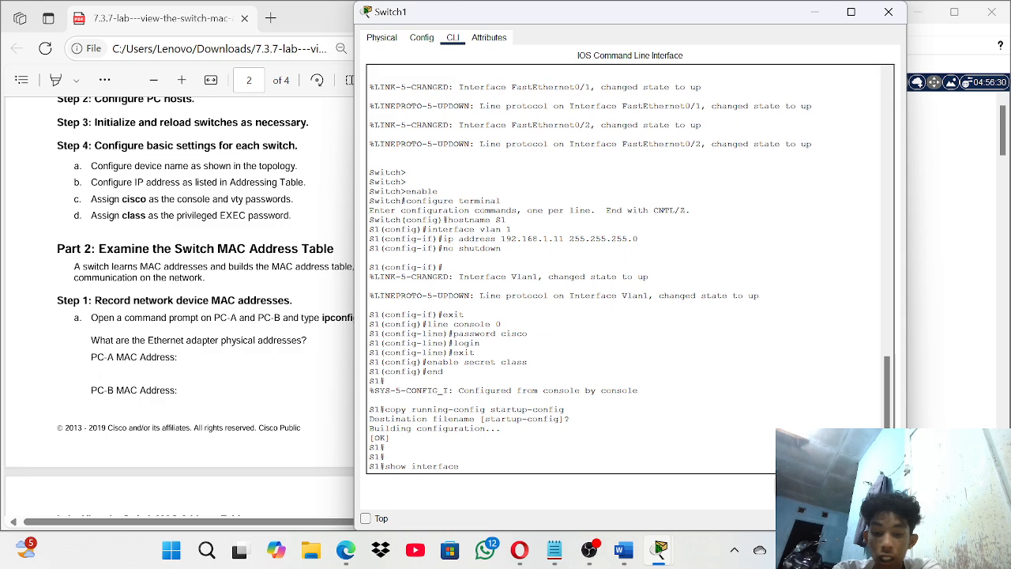
text( f0)
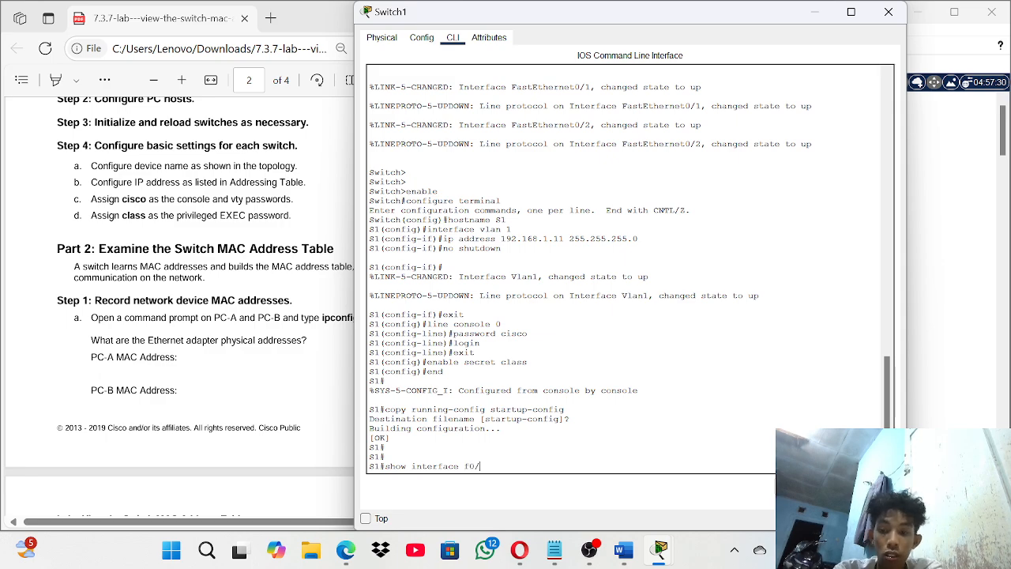
text(/1)
key(Return)
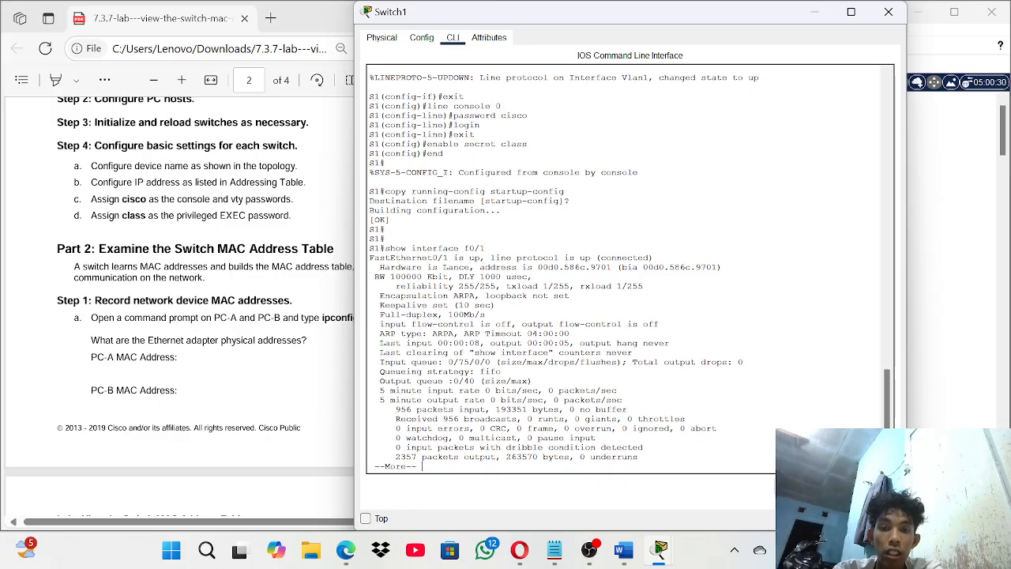
- Add 'switch1 00d0.586c.9701' to the notes and begin a 'switch2' line below it
click(624, 551)
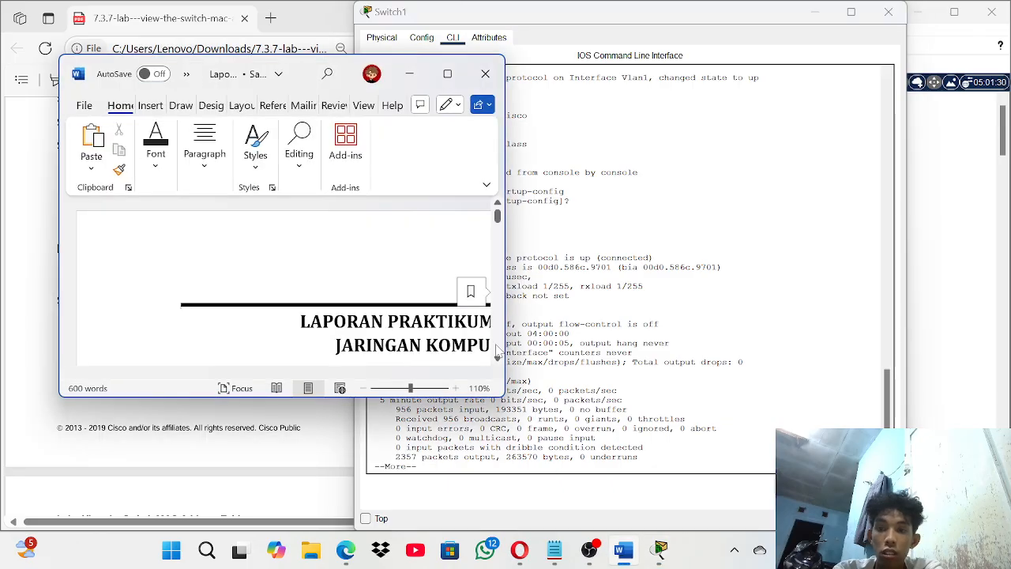
click(409, 74)
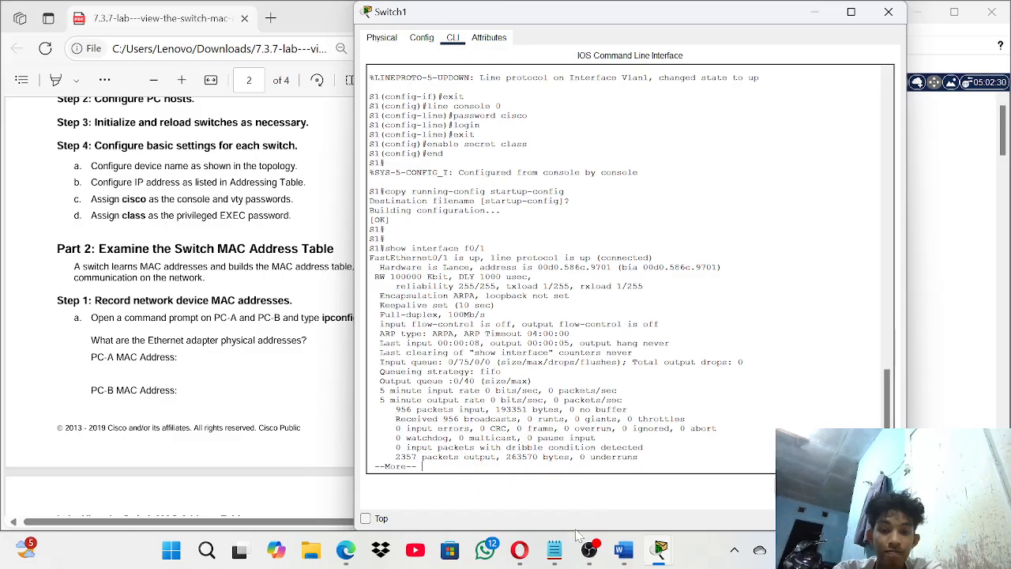
click(554, 551)
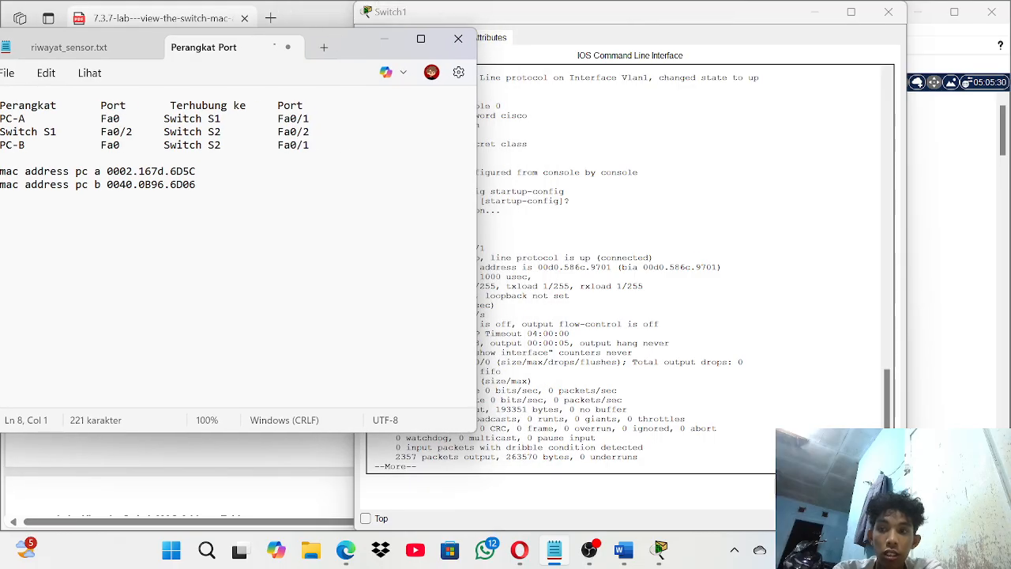
text(swi)
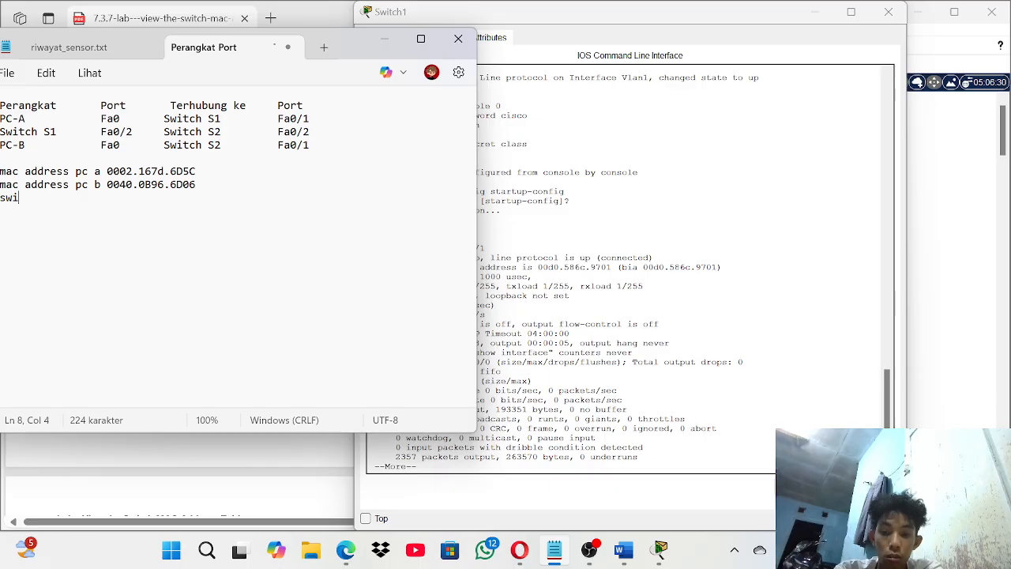
text(tch1)
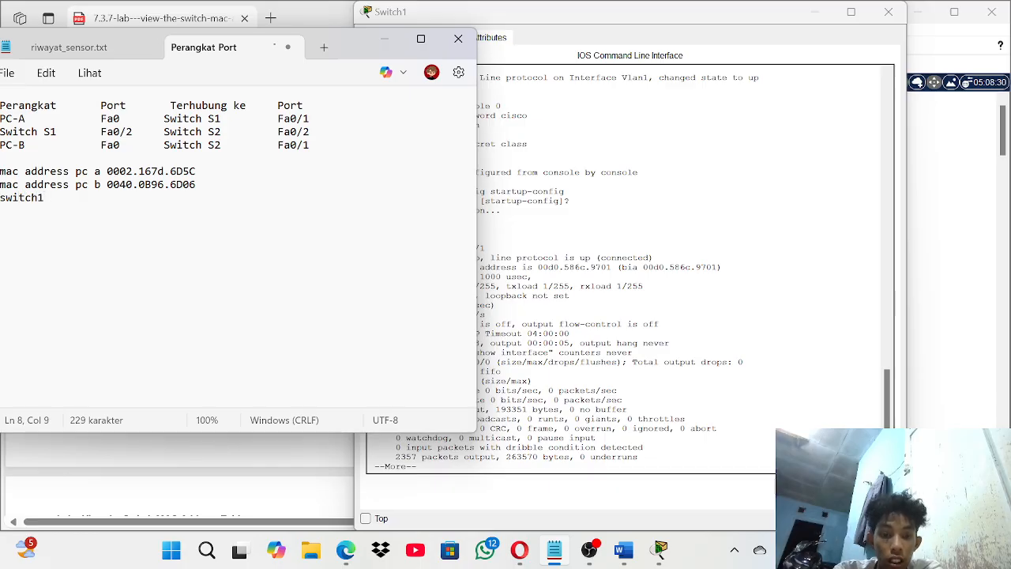
text( 00d0)
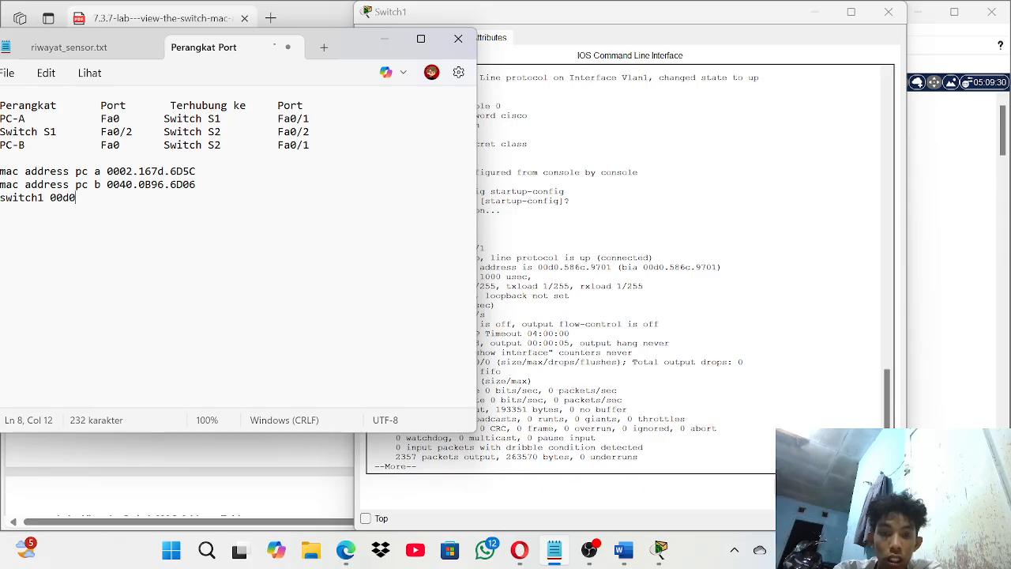
text(.5)
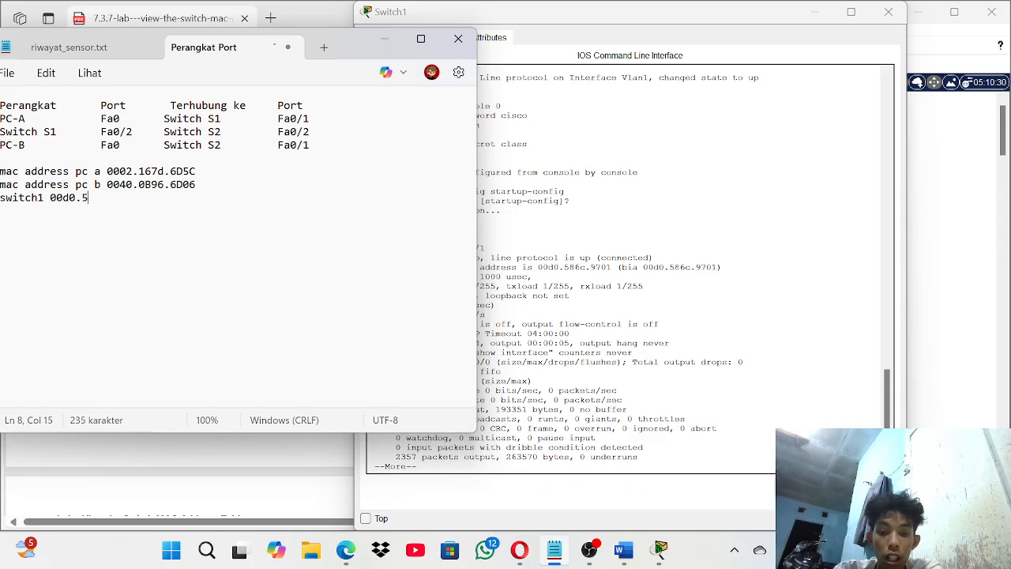
text(86c)
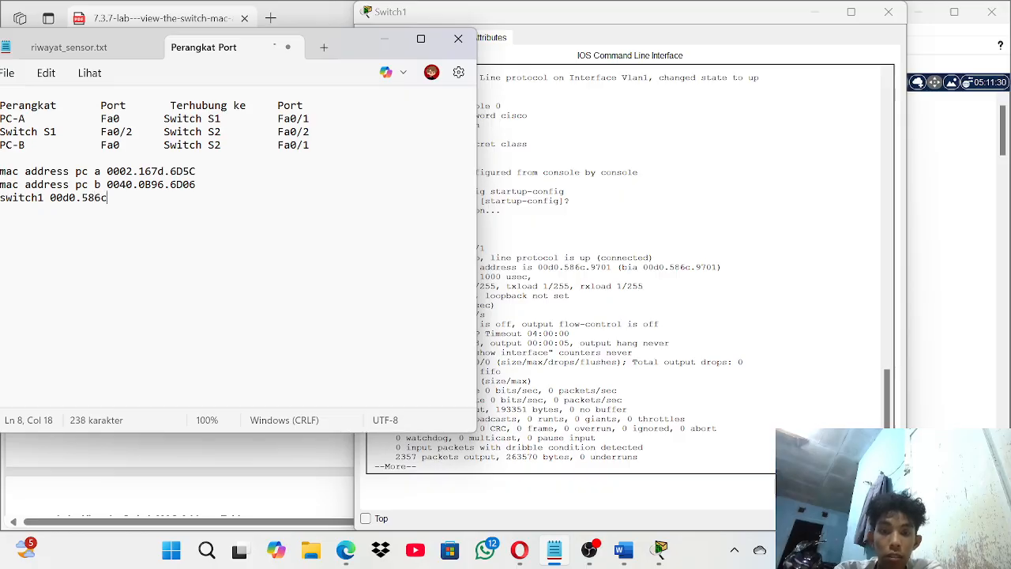
text(.)
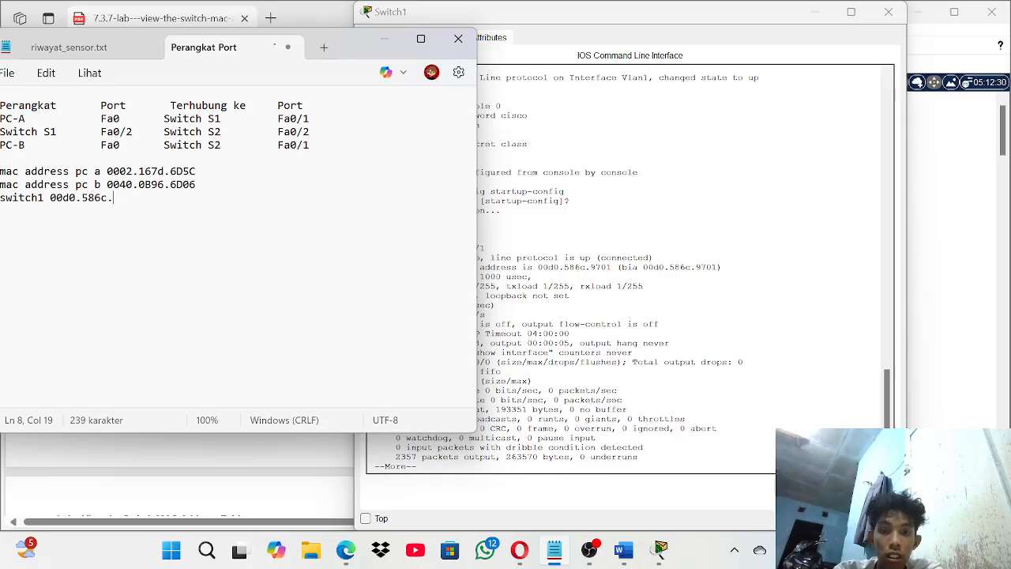
text(970)
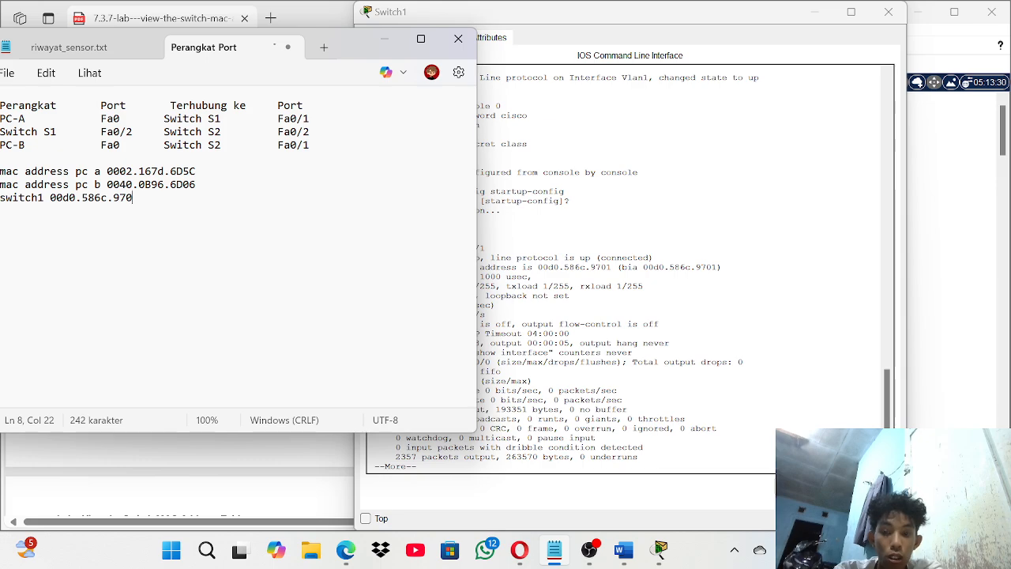
text(1)
key(Return)
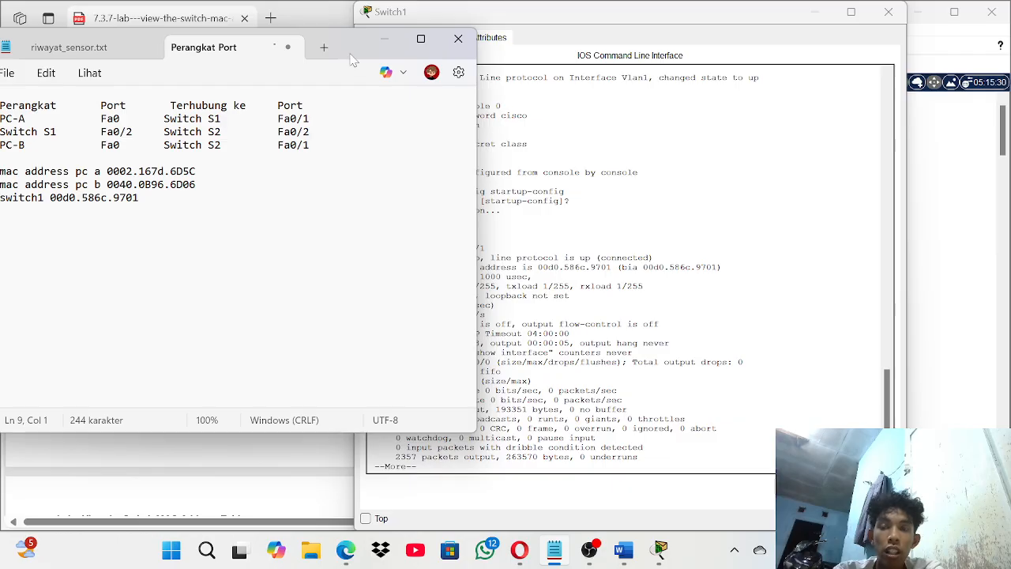
drag(351, 60, 389, 54)
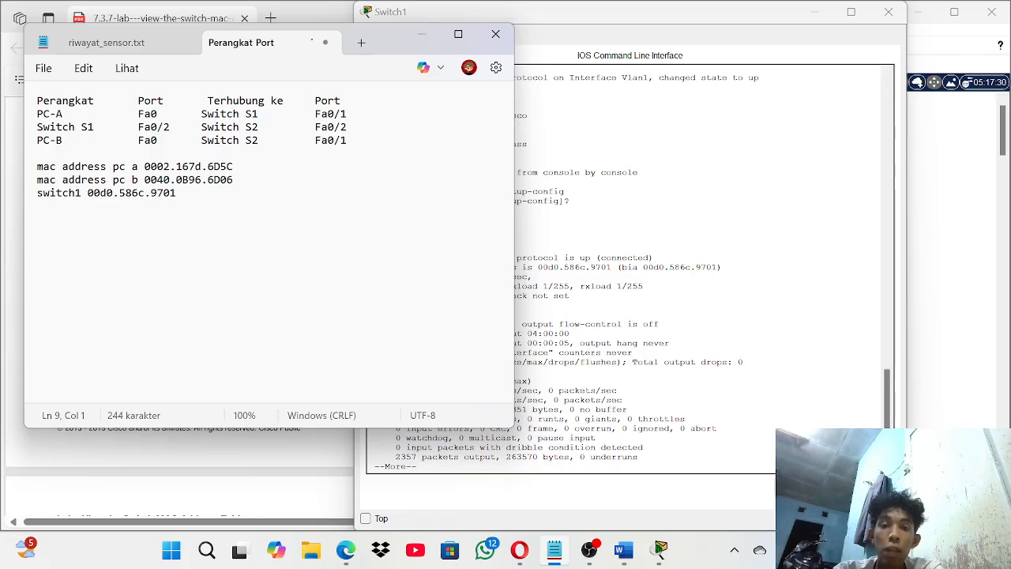
text(switch2)
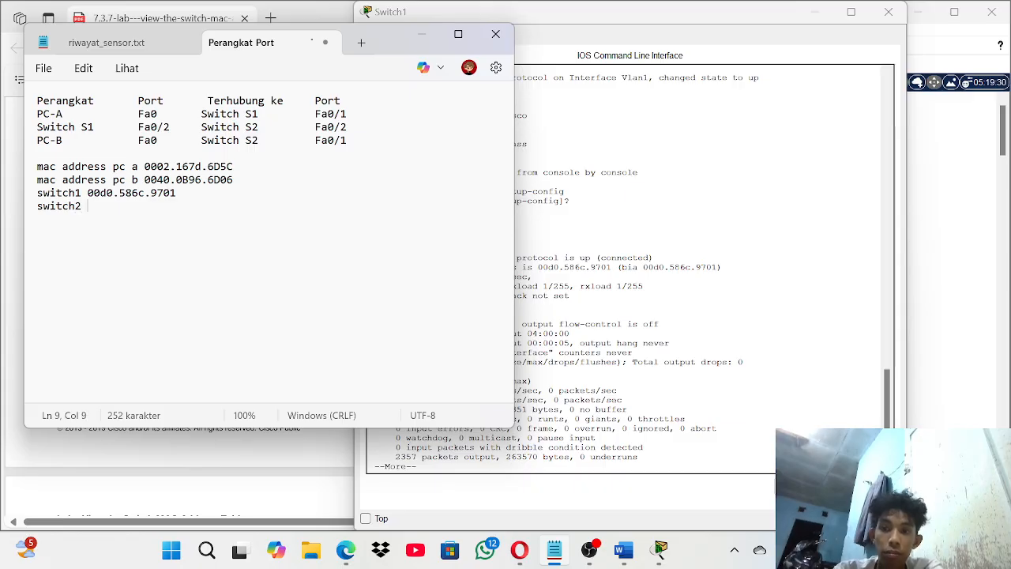
- Run show interface f0/1 on Switch2 and select its hardware address 0006.2a1d.6401
click(889, 14)
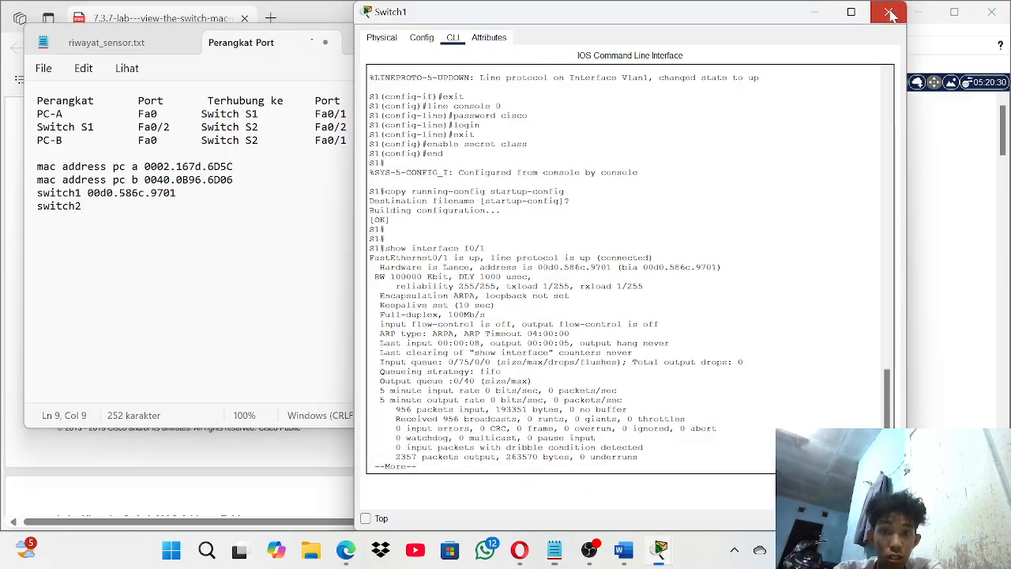
click(889, 14)
click(730, 187)
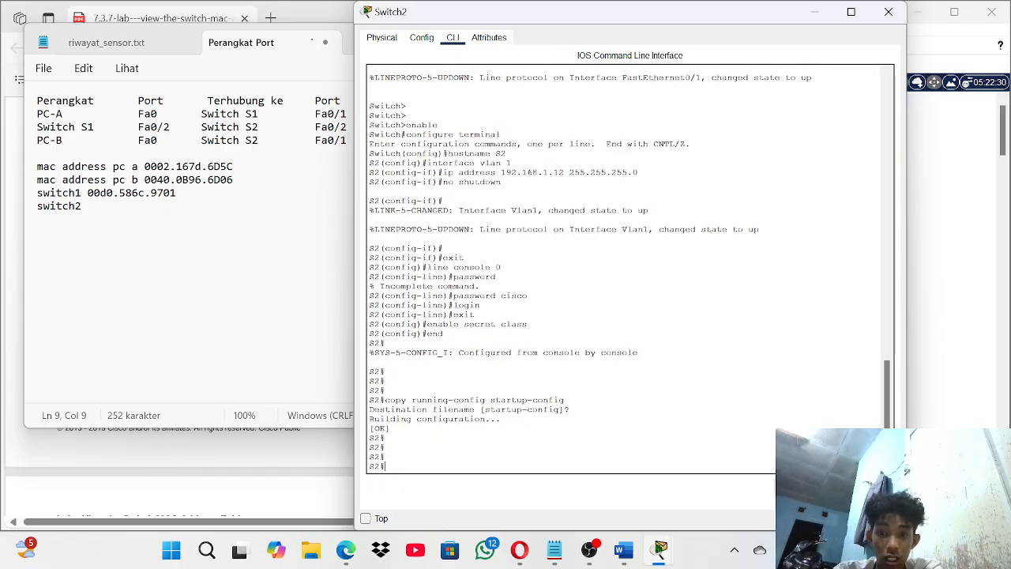
key(Return)
key(Return)
key(Return)
text(interfac)
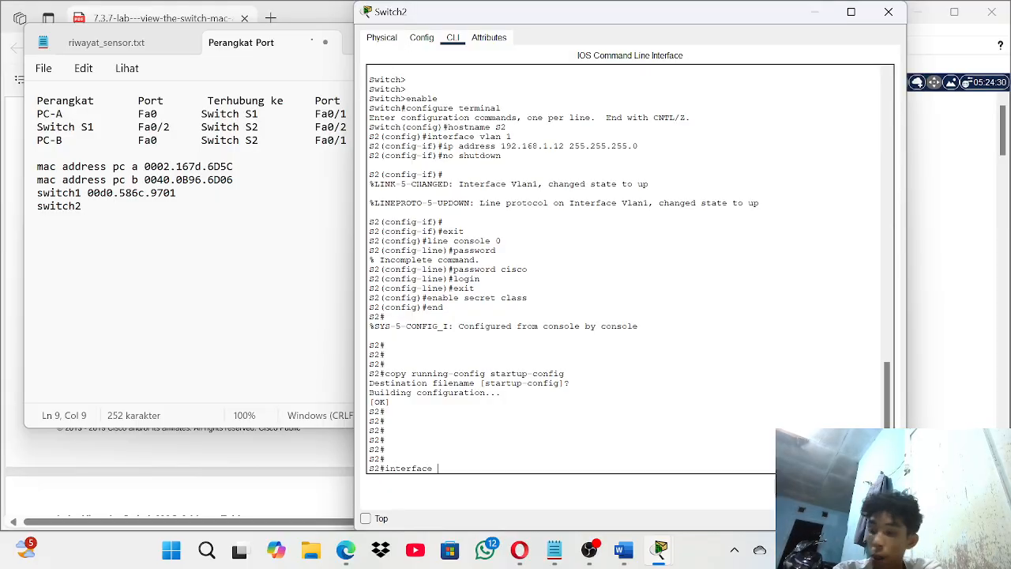
text(e)
key(BackSpace)
key(BackSpace)
key(BackSpace)
key(BackSpace)
key(BackSpace)
key(BackSpace)
key(BackSpace)
key(BackSpace)
key(BackSpace)
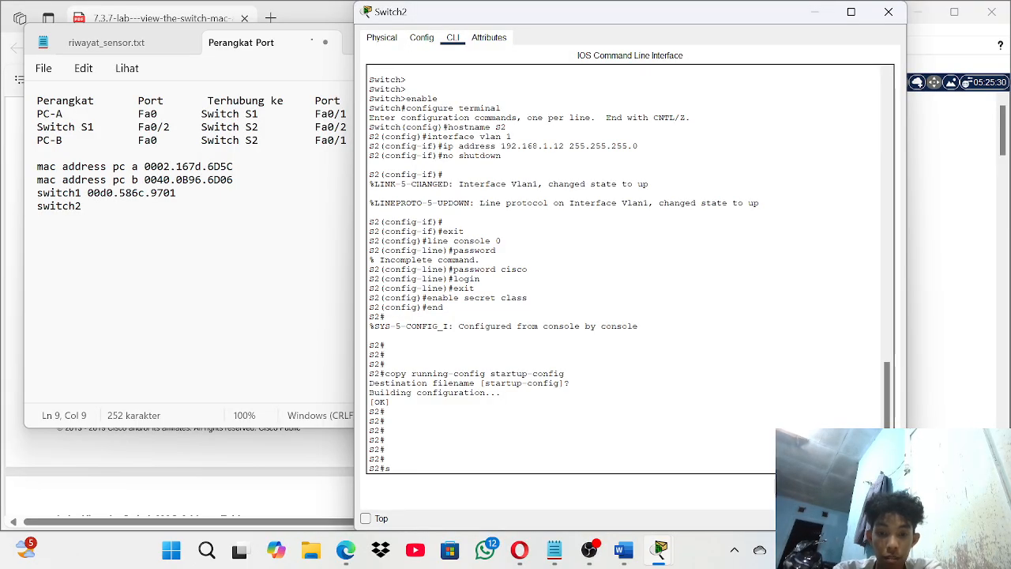
text(show interfa)
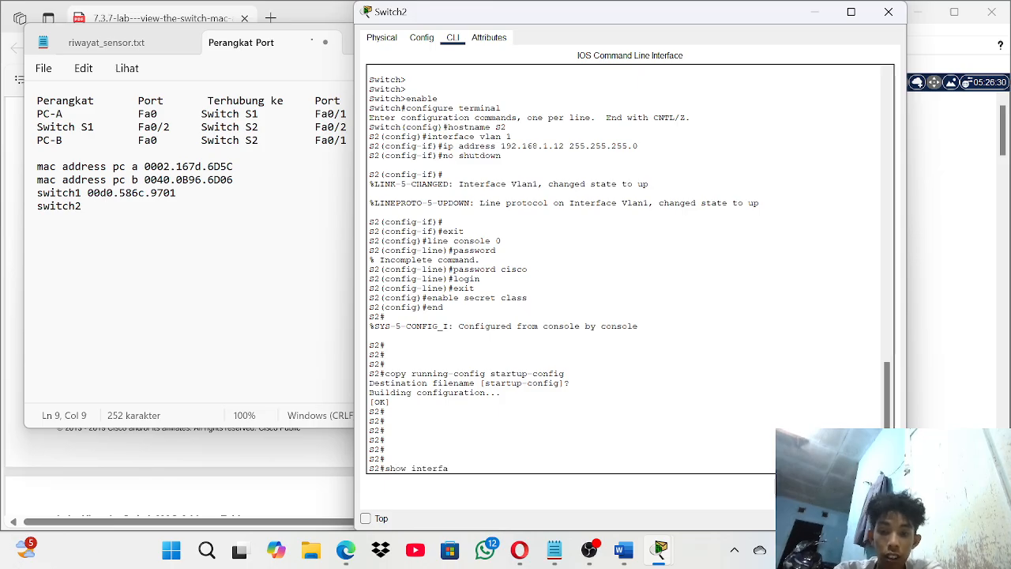
text(ce f0)
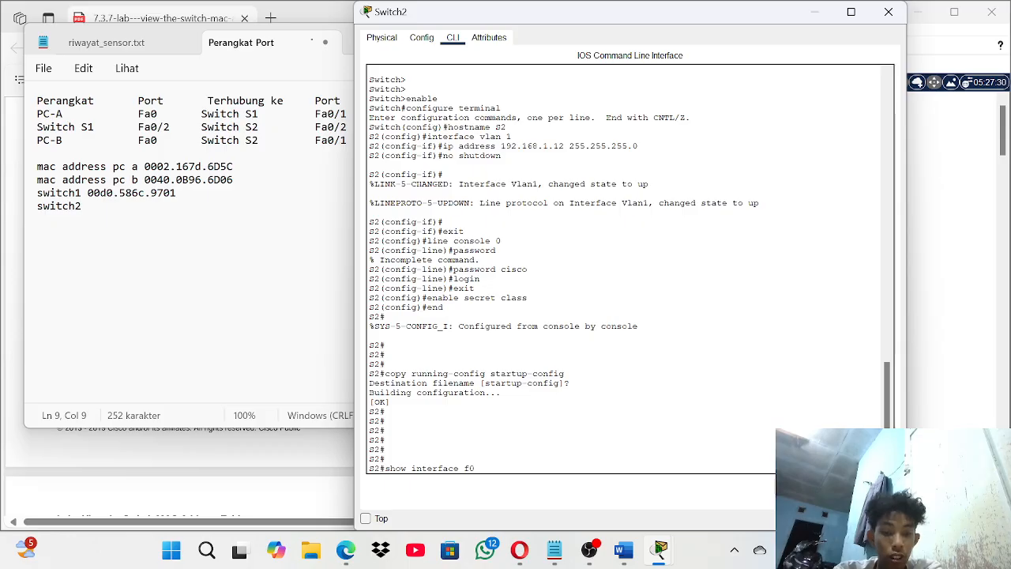
text(/1)
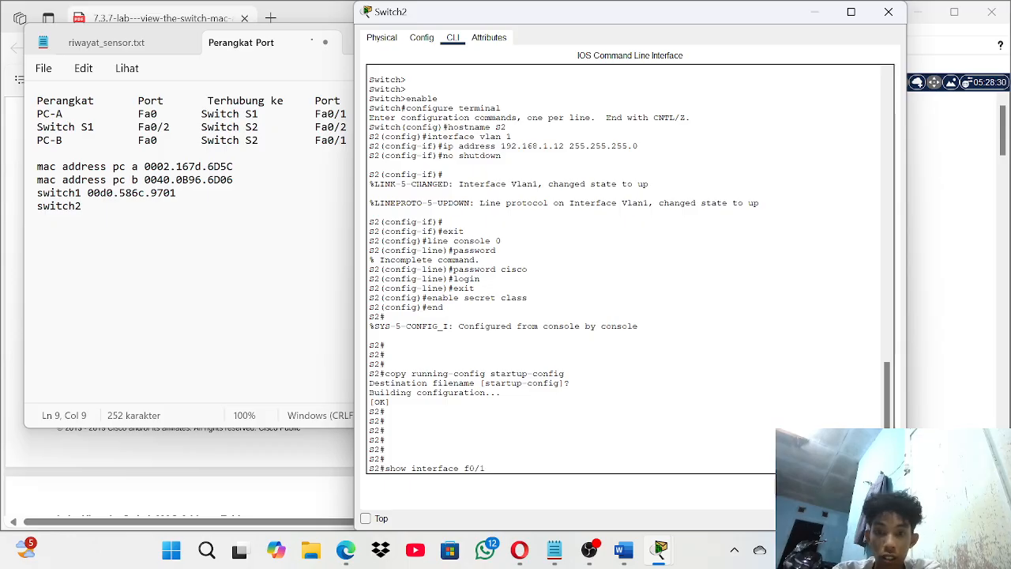
key(Return)
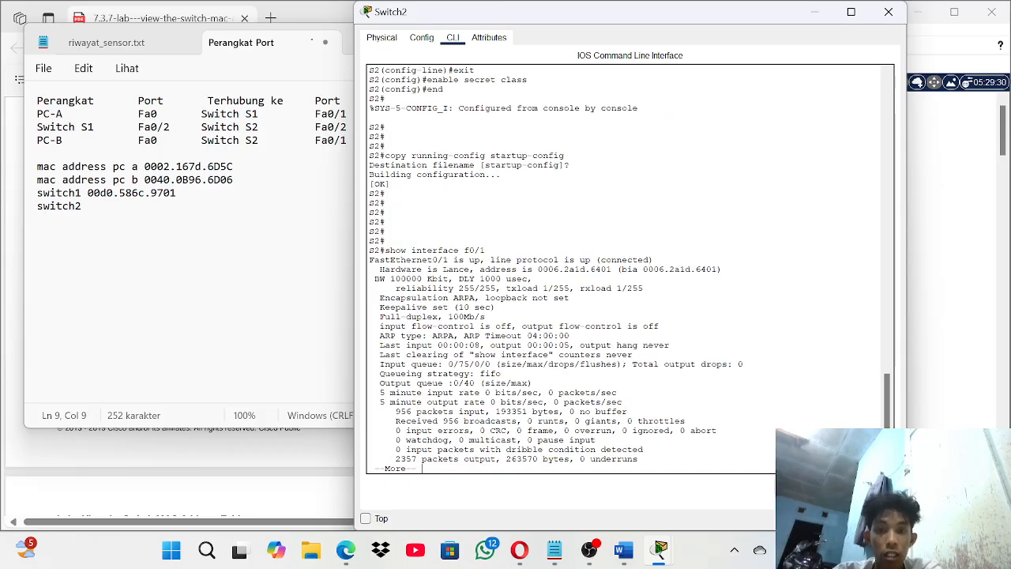
drag(534, 269, 607, 269)
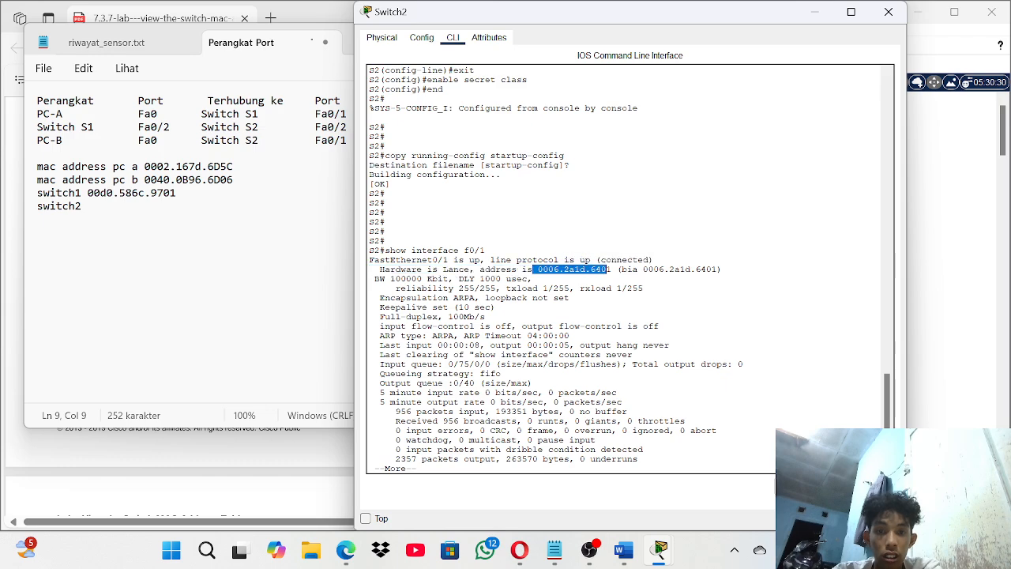
key(alt+Tab)
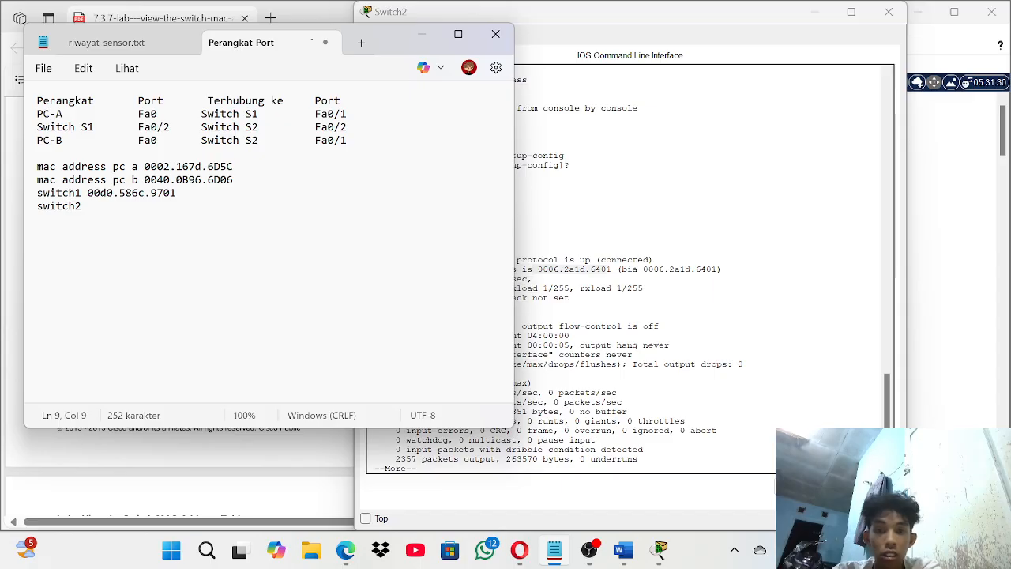
- Record 0006.2a1d.6401 after 'switch2' in the notes, then return to the Switch2 console
text(0000)
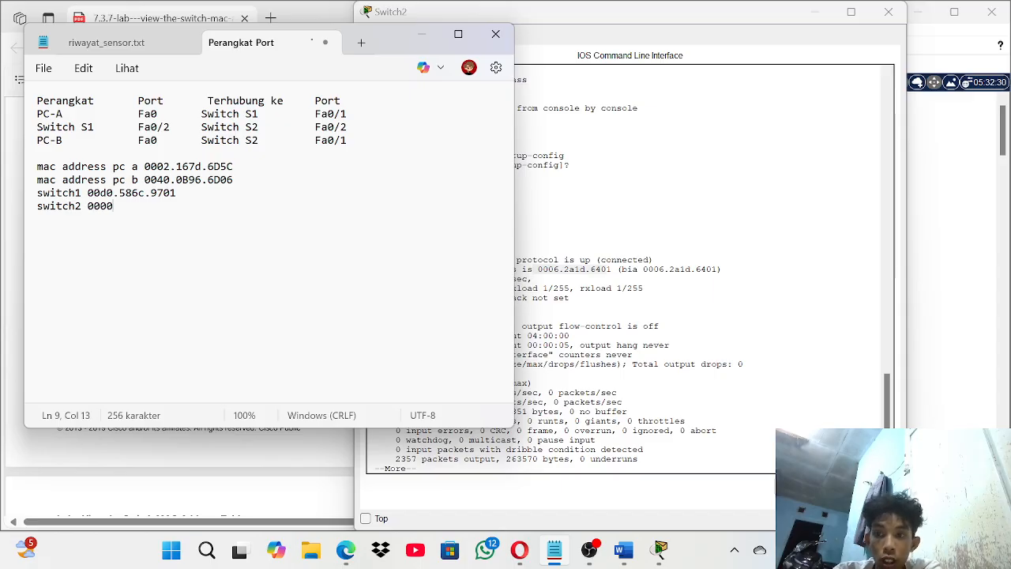
key(BackSpace)
text(6)
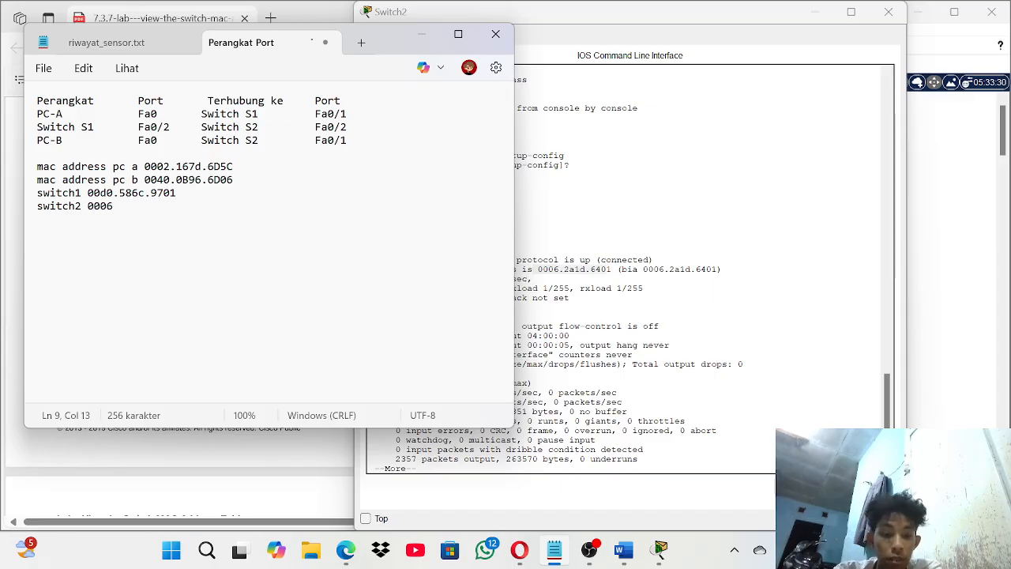
text(.2)
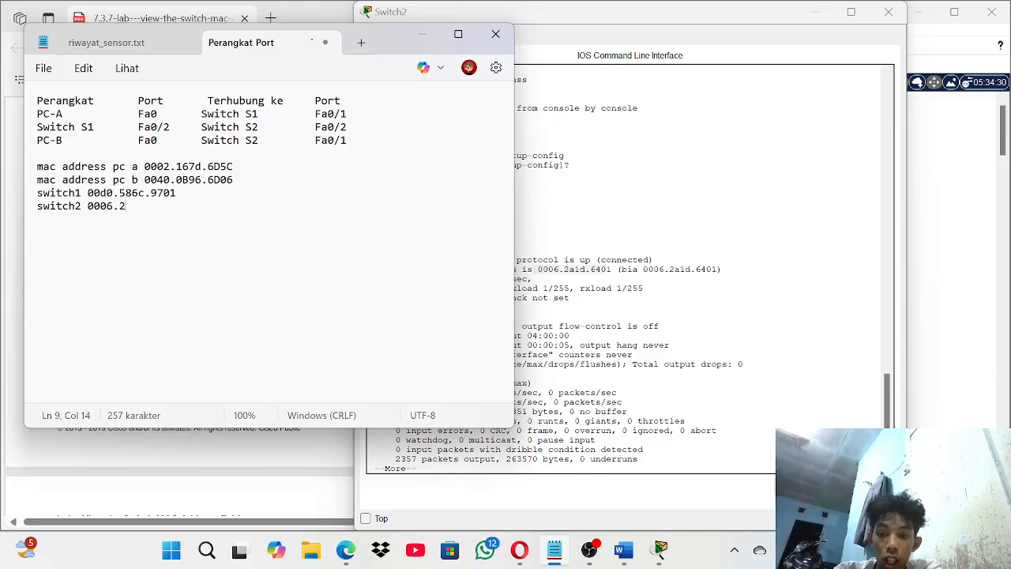
text(a1)
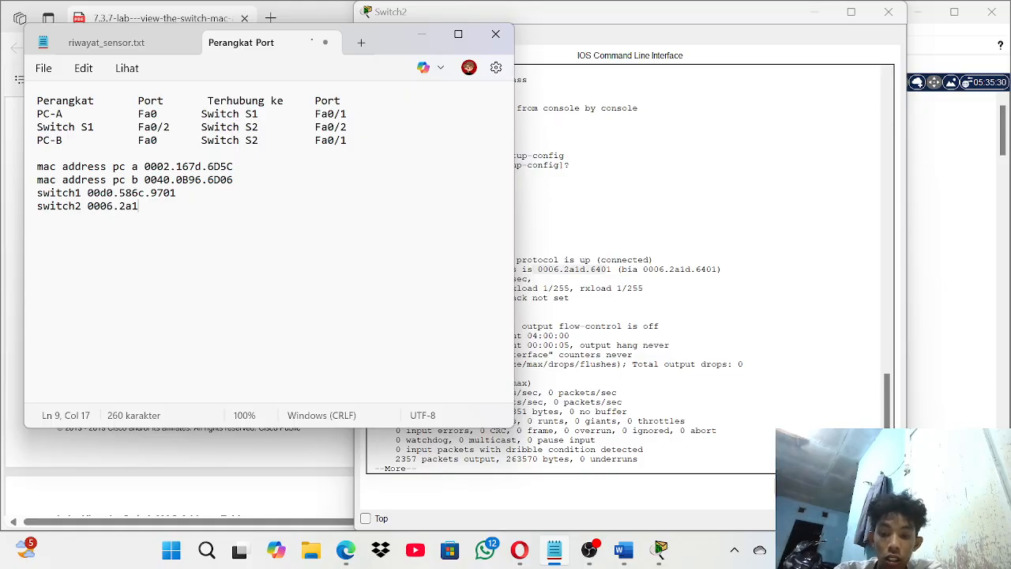
text(d.6401)
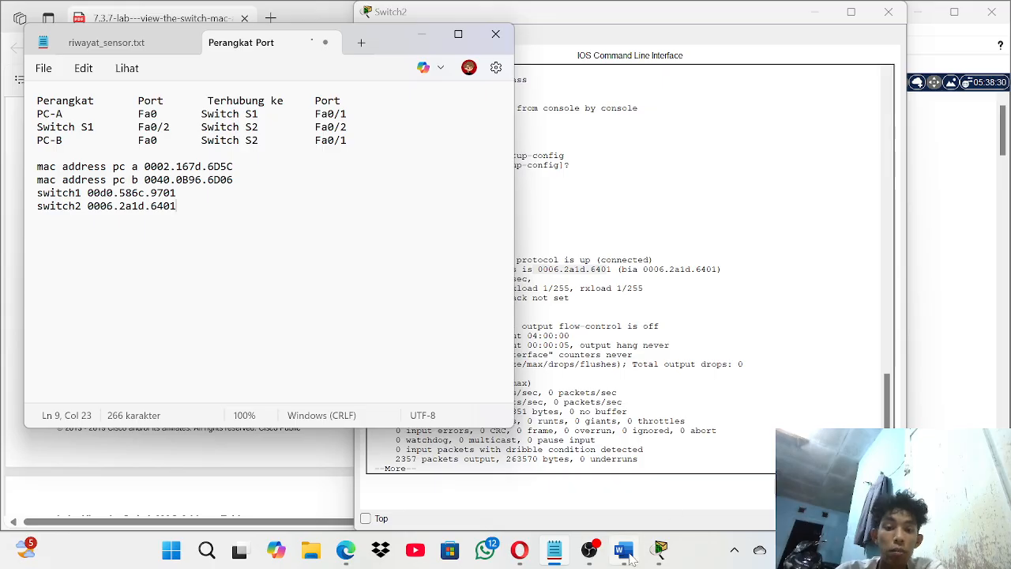
mouse_move(617, 546)
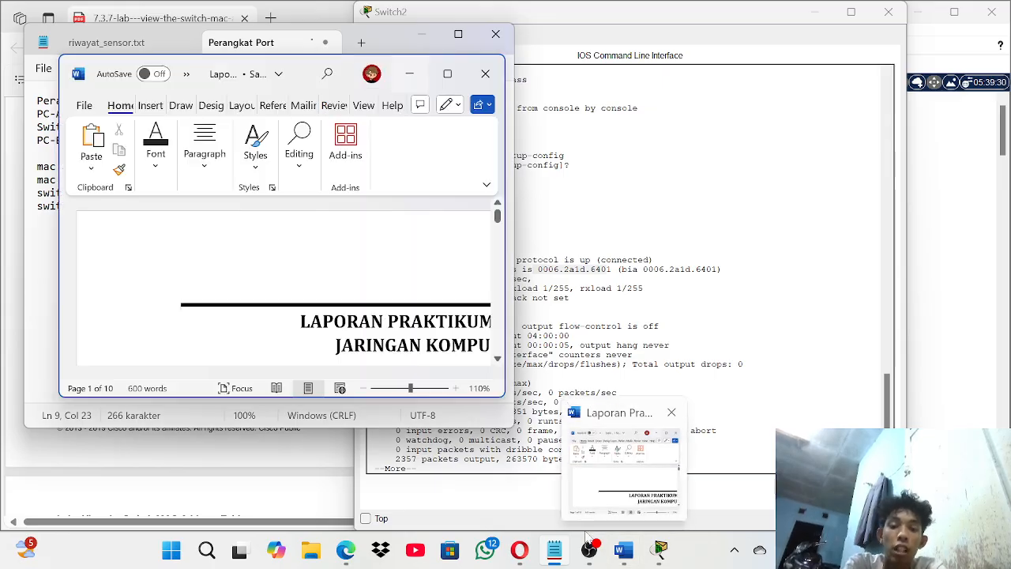
key(super+Tab)
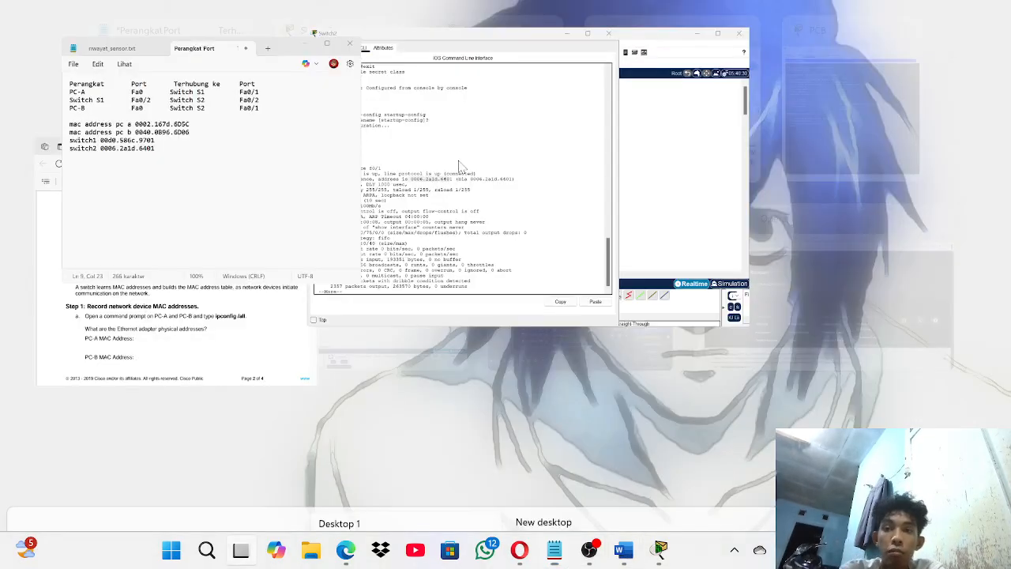
click(382, 108)
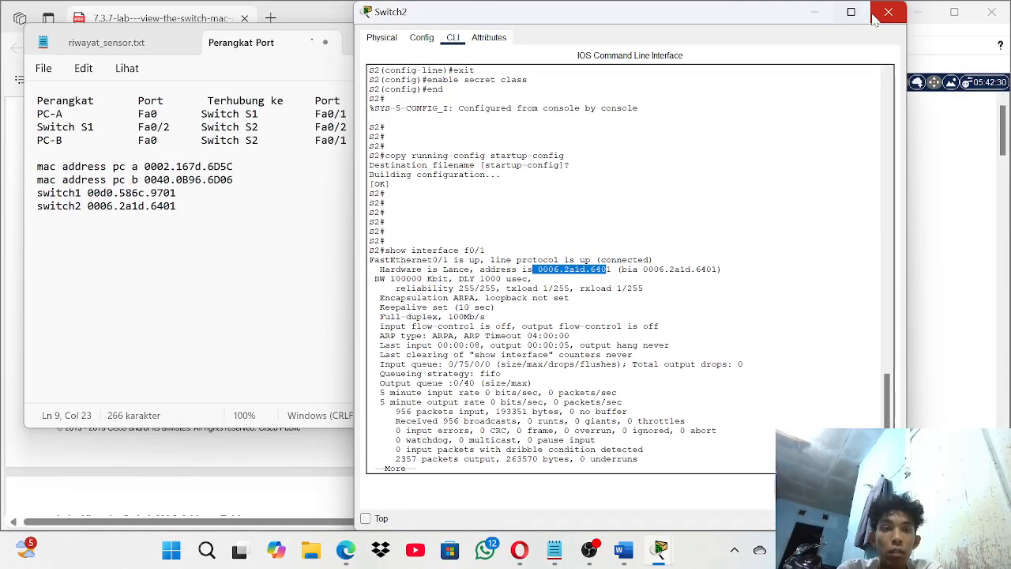
- Close the Switch2 console and minimise the notes to reveal the lab PDF
click(886, 13)
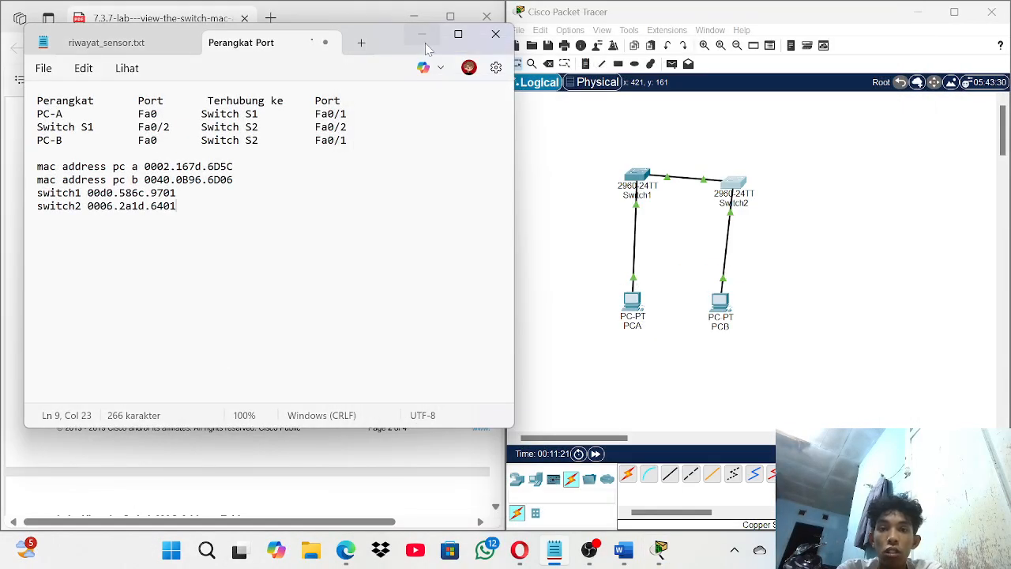
click(425, 47)
click(426, 43)
- Scroll the lab PDF to page 3's Step 1b and Step 2 on S2's MAC address table
scroll(340, 233, down, 1)
scroll(338, 233, up, 2)
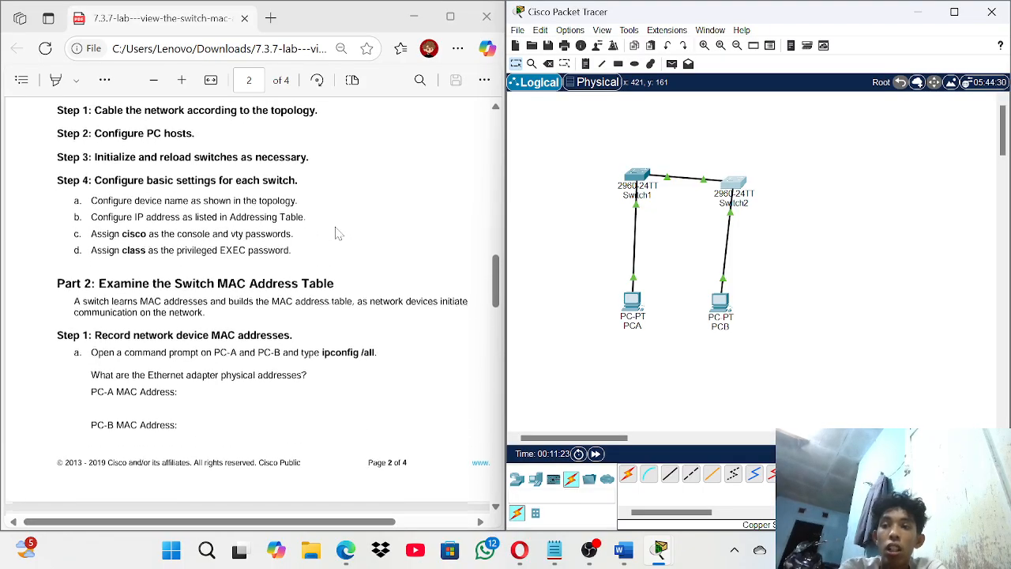
scroll(335, 232, up, 1)
scroll(336, 232, down, 1)
scroll(336, 233, up, 2)
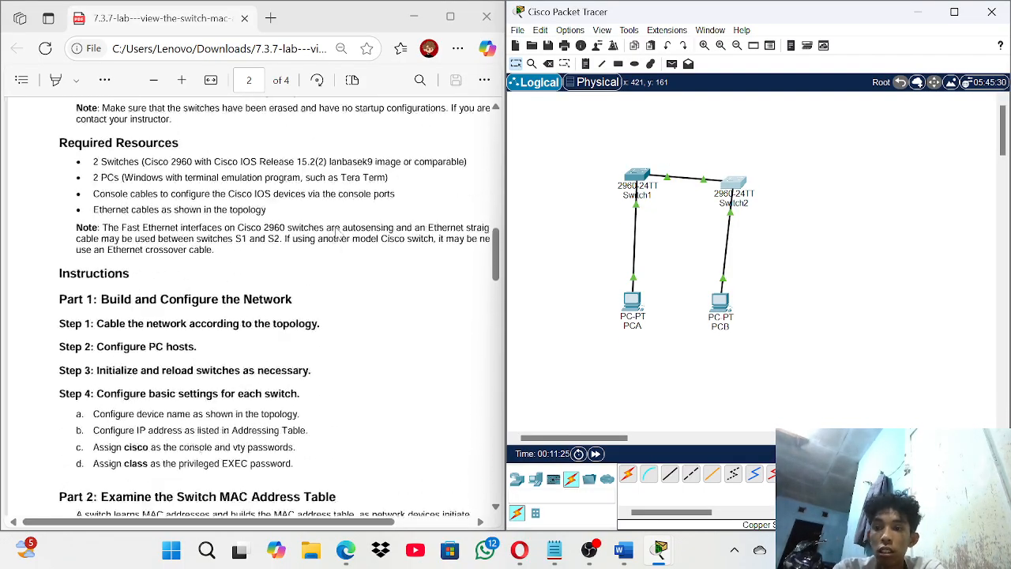
scroll(336, 233, down, 7)
scroll(336, 232, up, 1)
scroll(336, 232, down, 2)
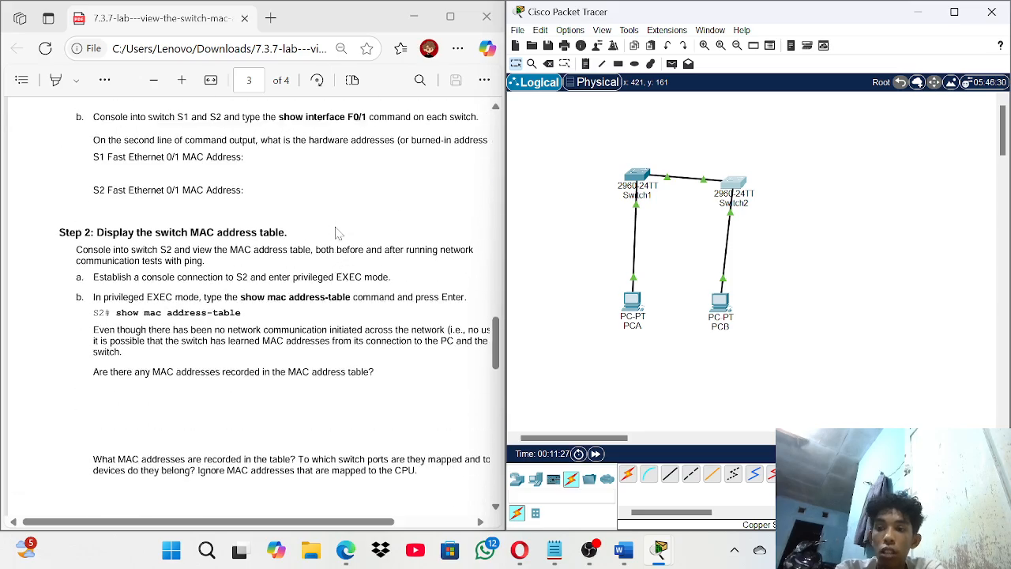
scroll(335, 232, up, 5)
scroll(336, 232, up, 4)
scroll(336, 232, down, 9)
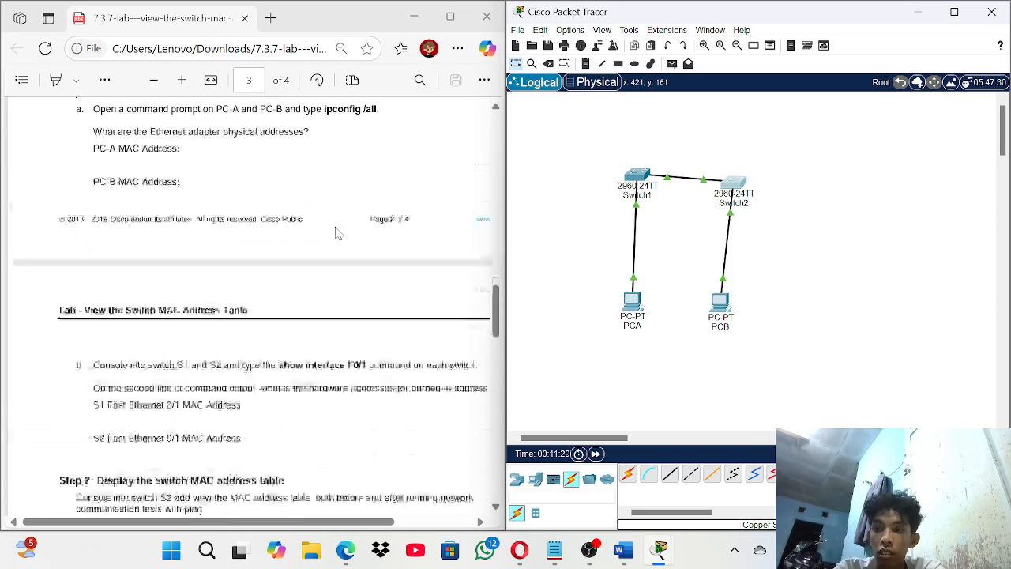
scroll(336, 232, down, 6)
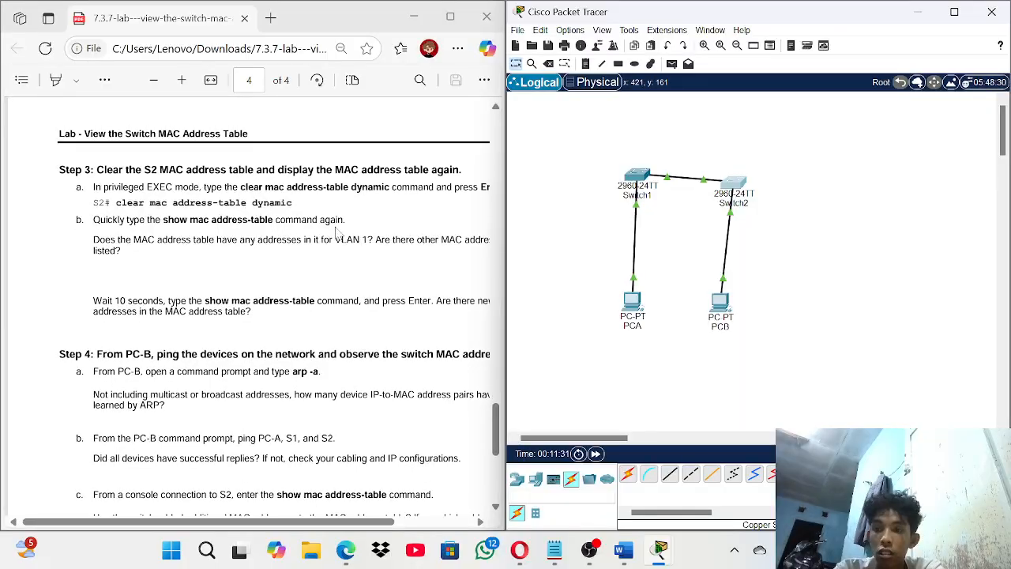
scroll(336, 232, up, 9)
scroll(336, 233, up, 1)
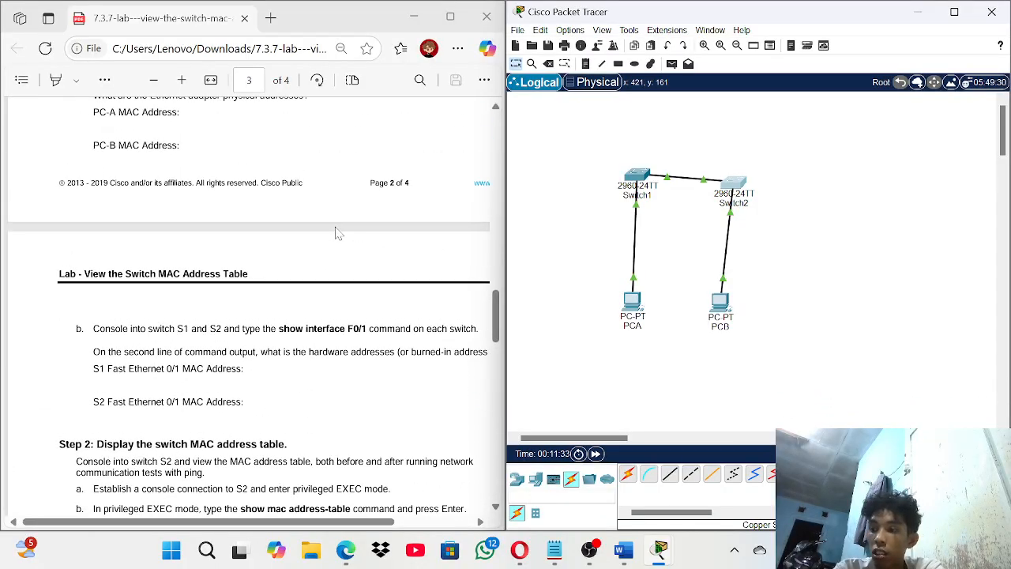
scroll(335, 232, down, 1)
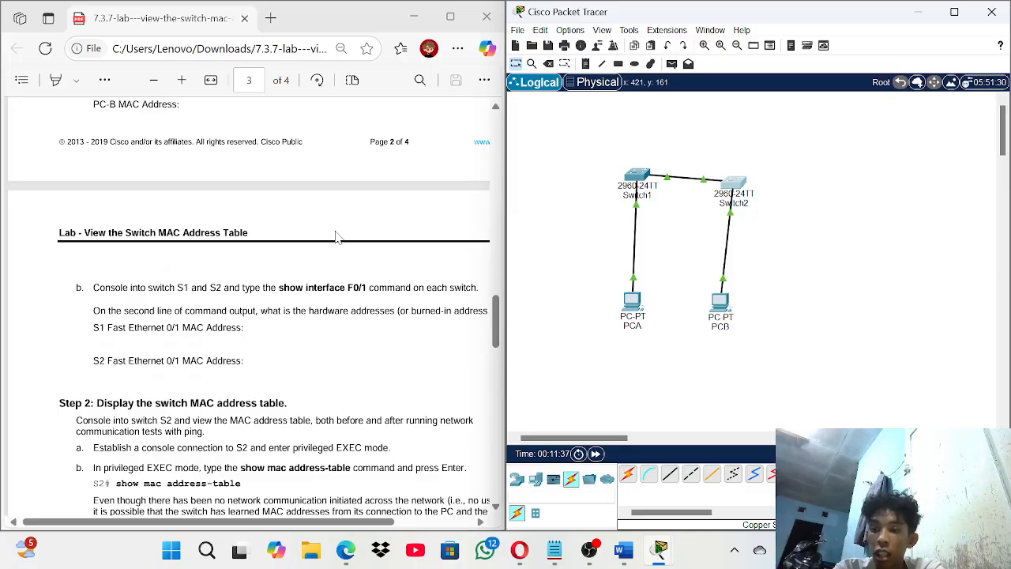
scroll(322, 334, up, 11)
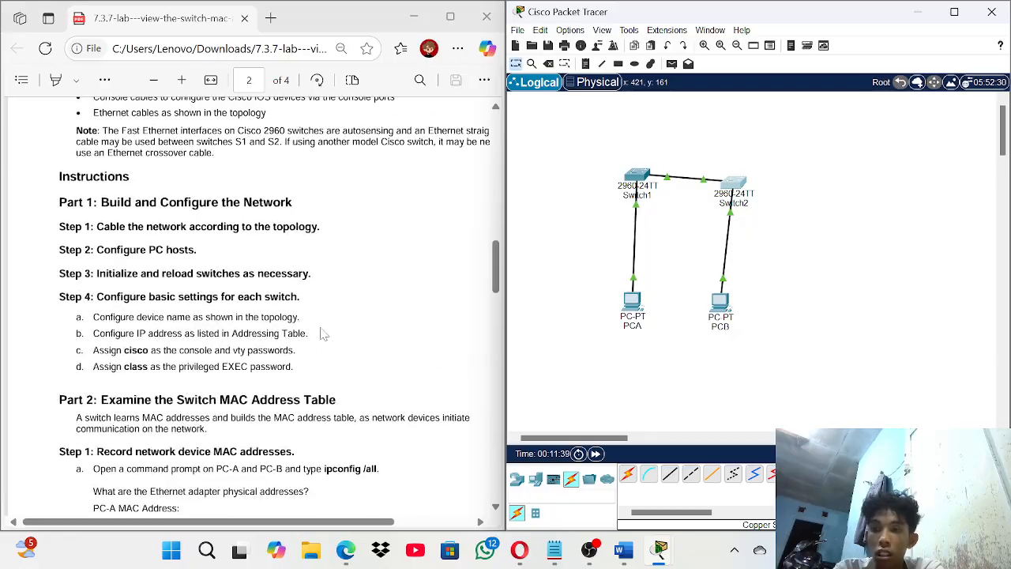
scroll(321, 334, up, 10)
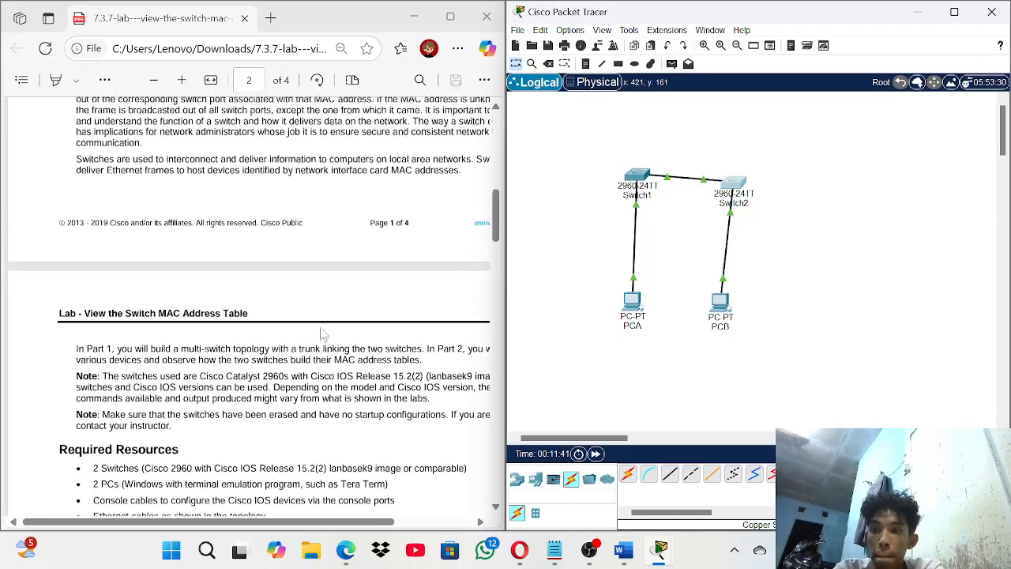
scroll(322, 333, down, 14)
scroll(322, 334, down, 12)
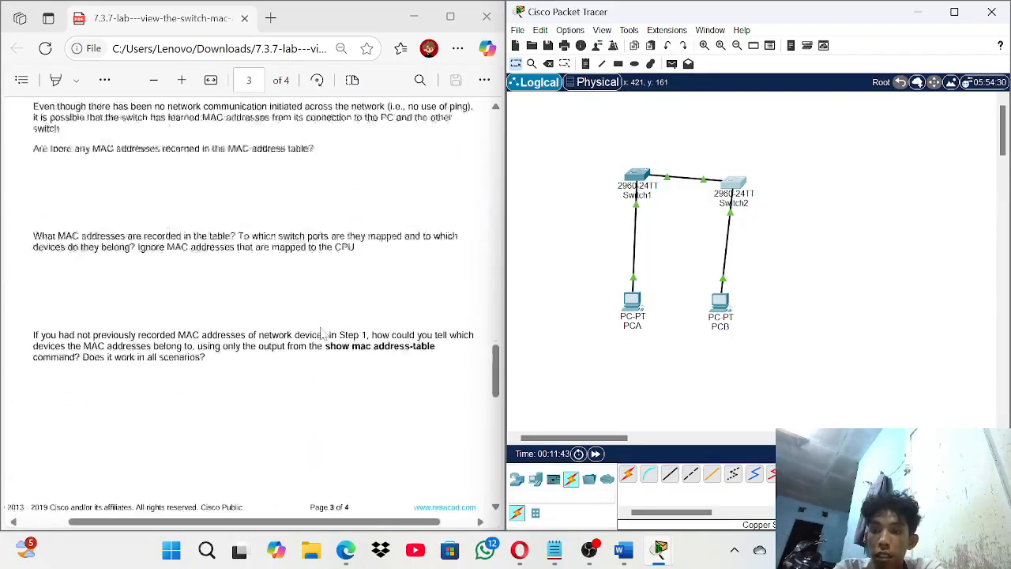
scroll(321, 333, up, 14)
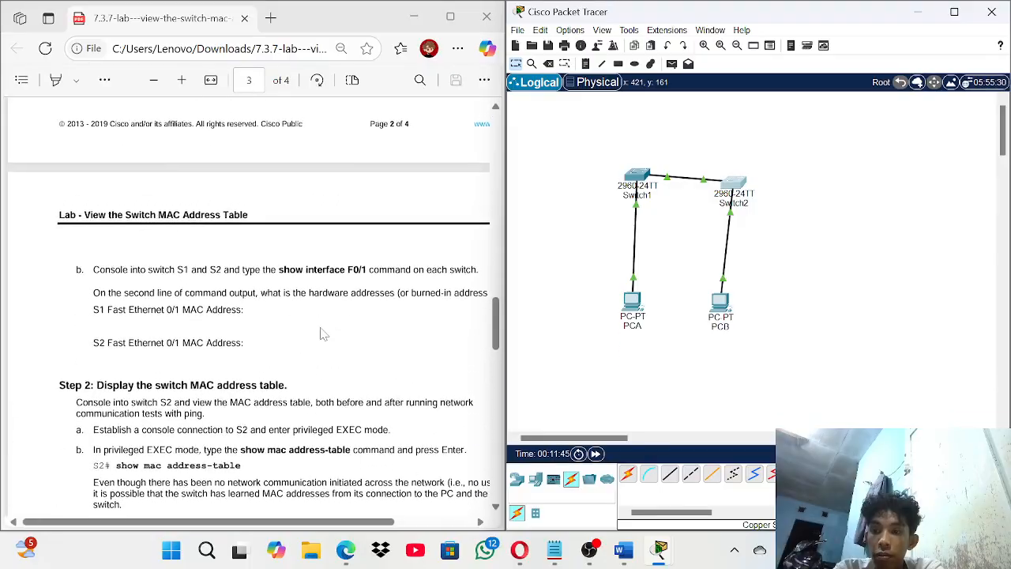
scroll(322, 333, down, 2)
scroll(322, 333, up, 3)
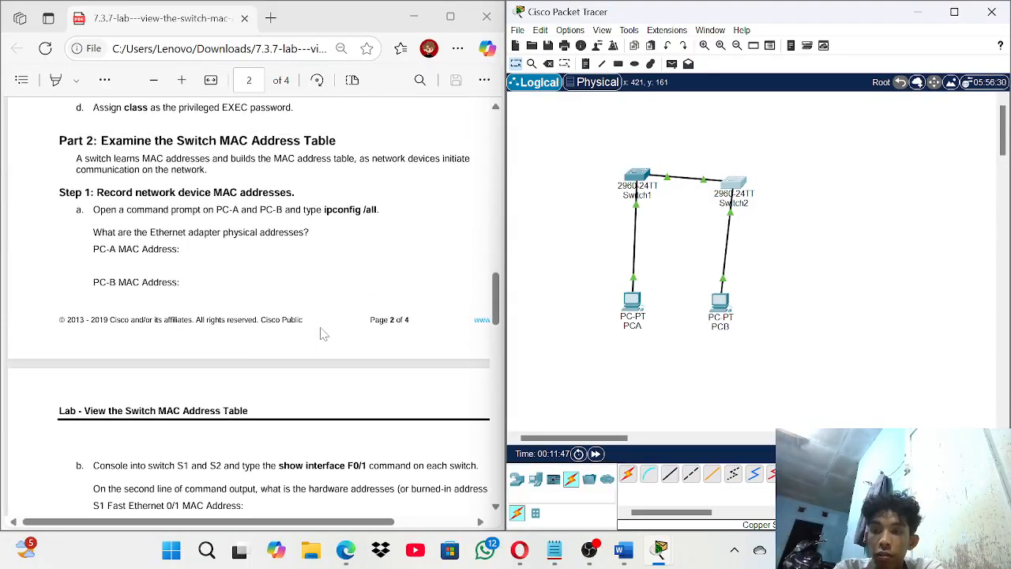
scroll(321, 333, down, 2)
scroll(322, 333, down, 3)
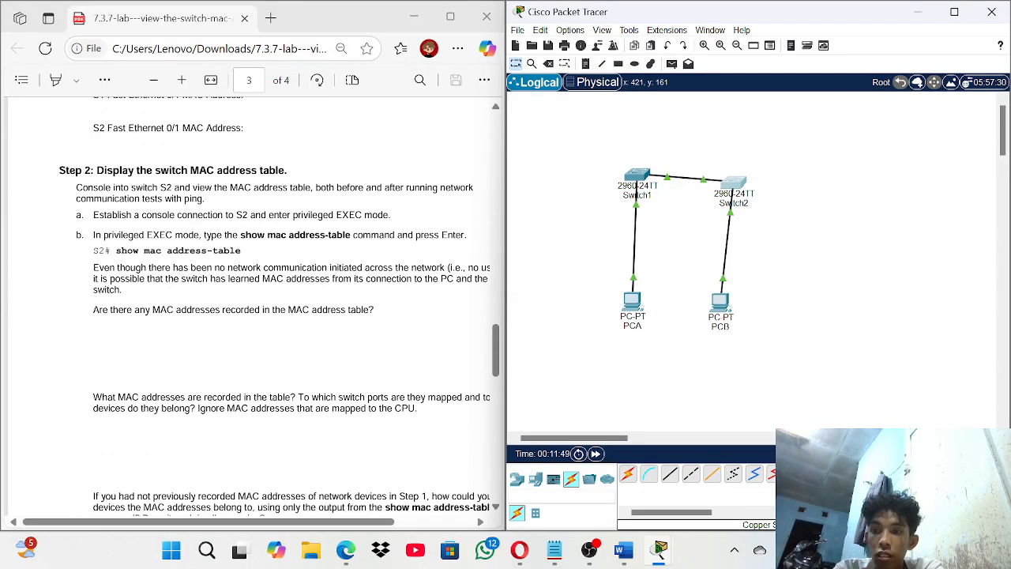
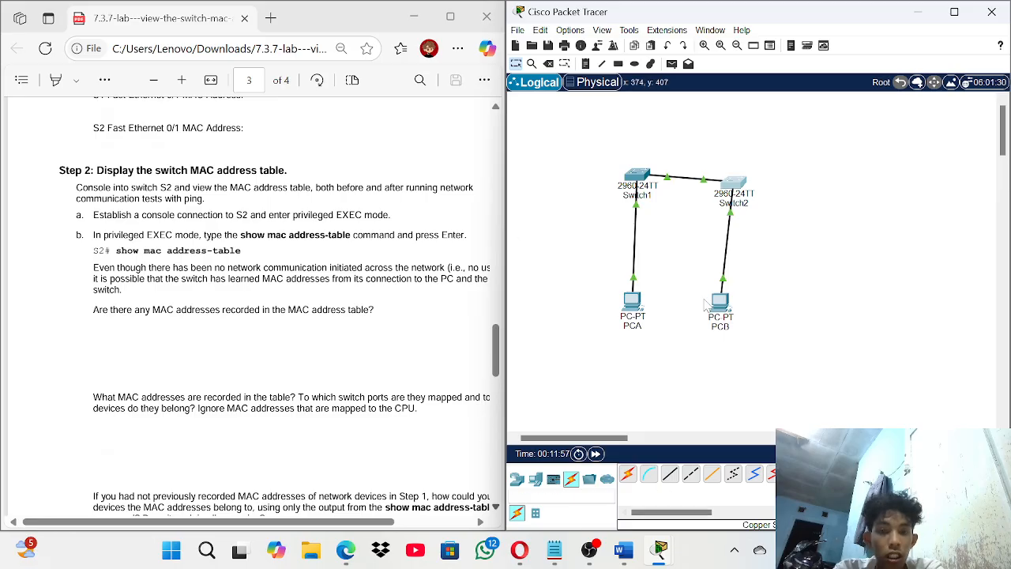
- Open Switch2's CLI and run show mac address-table, showing 00d0.586c.9702 on Fa0/2
click(742, 187)
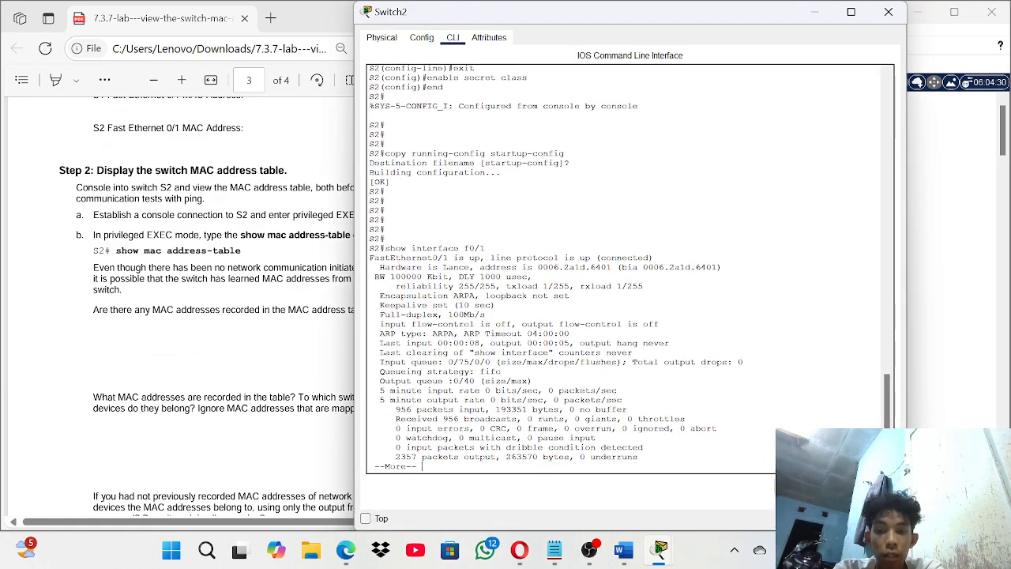
key(Return)
key(Return)
key(Return)
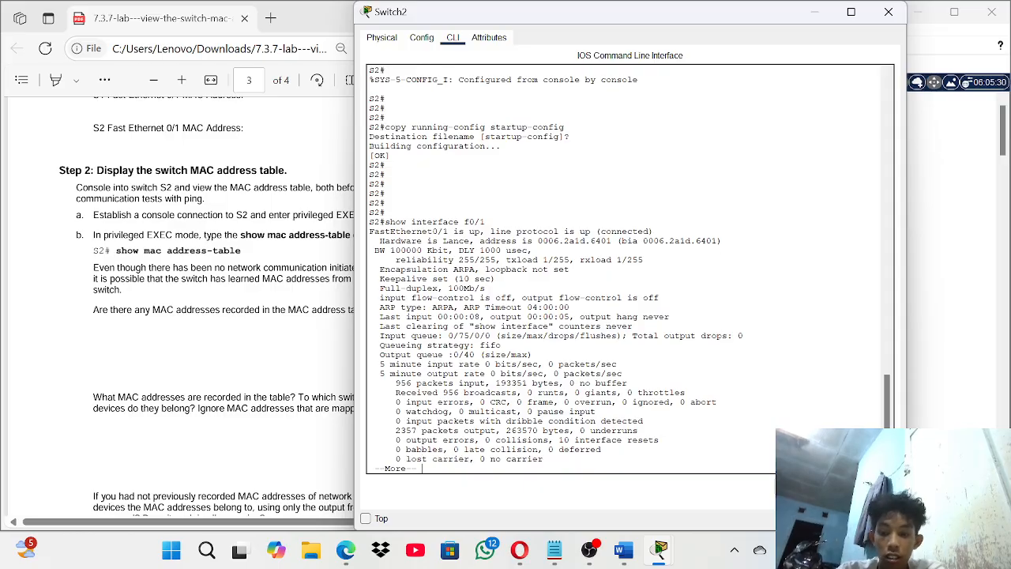
key(Return)
key(Return)
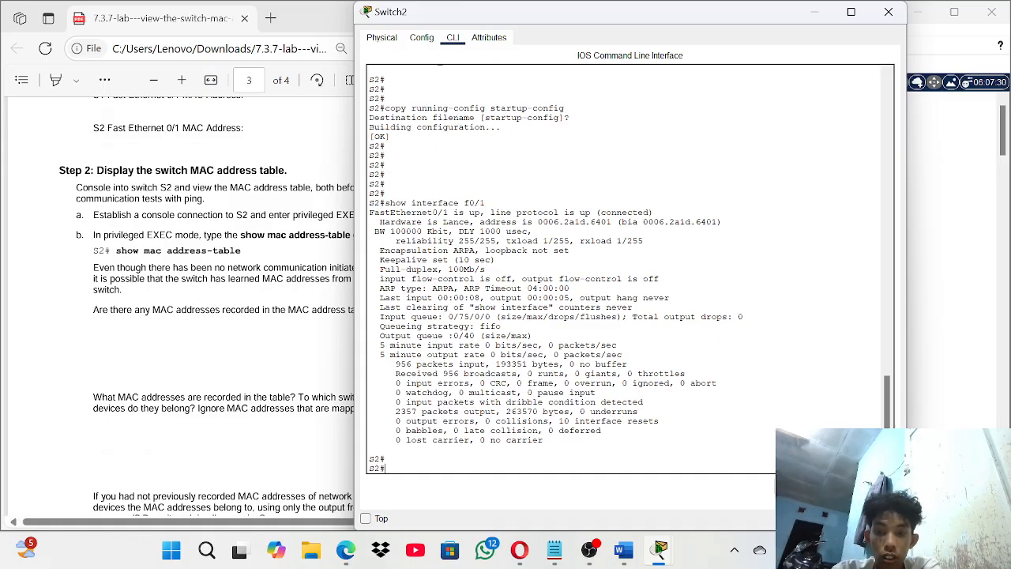
text(show)
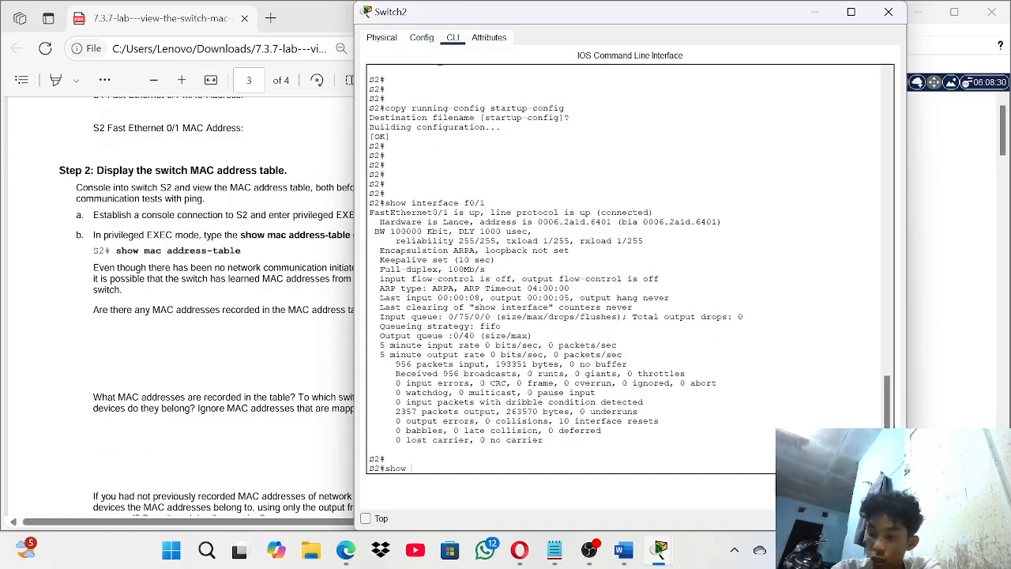
text( mac addres)
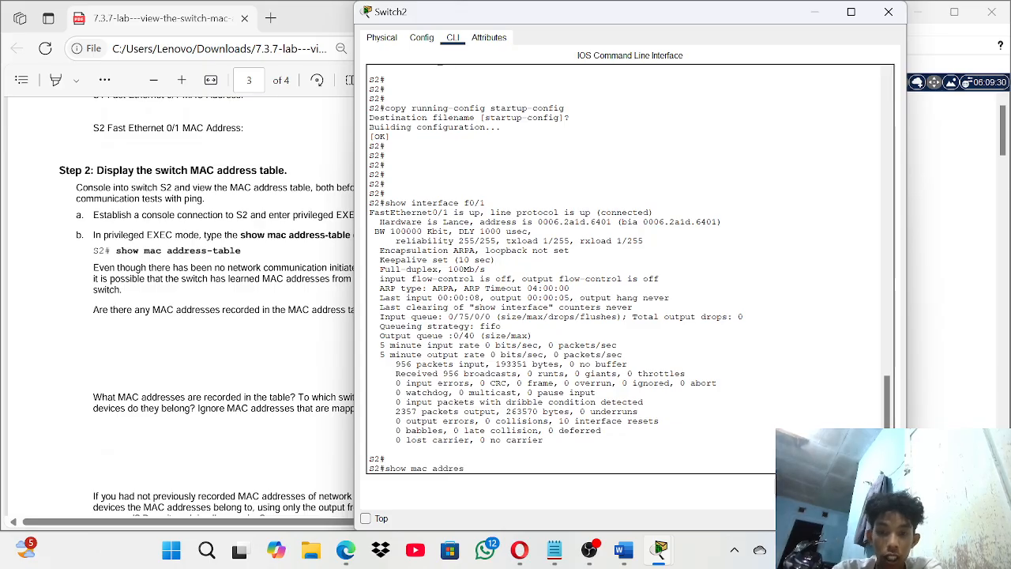
text(s-table)
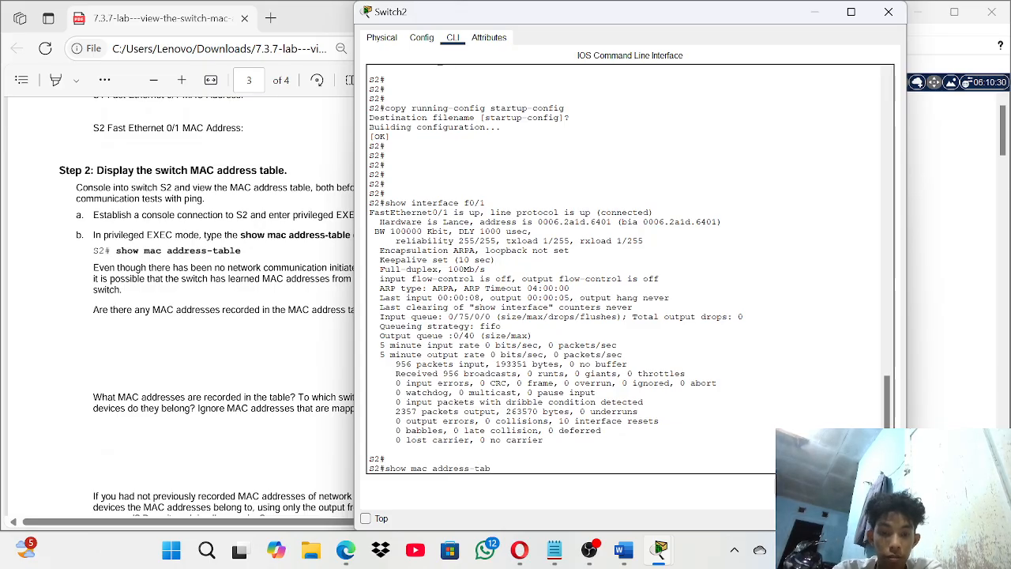
key(Return)
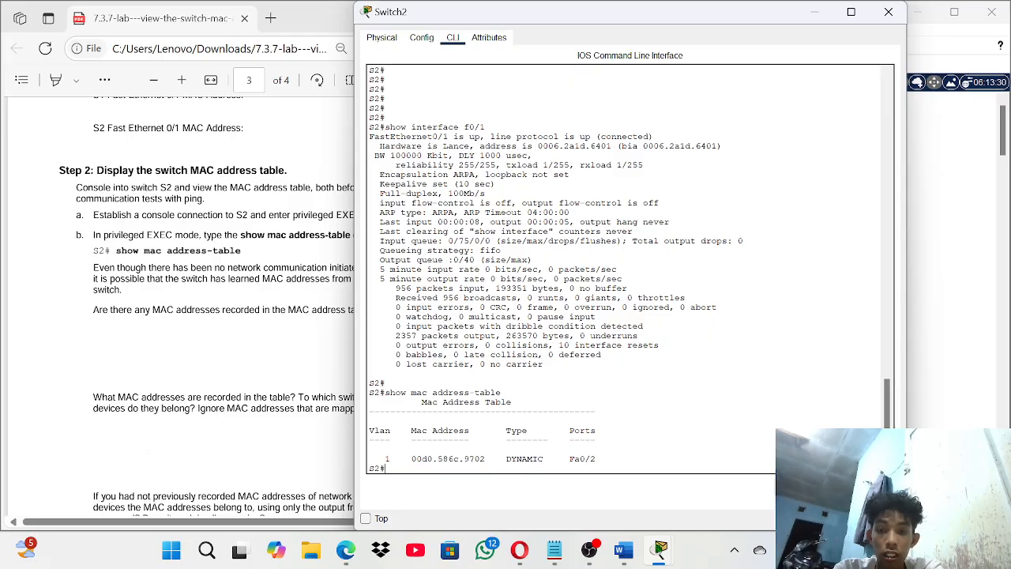
- Highlight the learned MAC address 00d0.586c.9702 in S2's table
scroll(219, 377, up, 1)
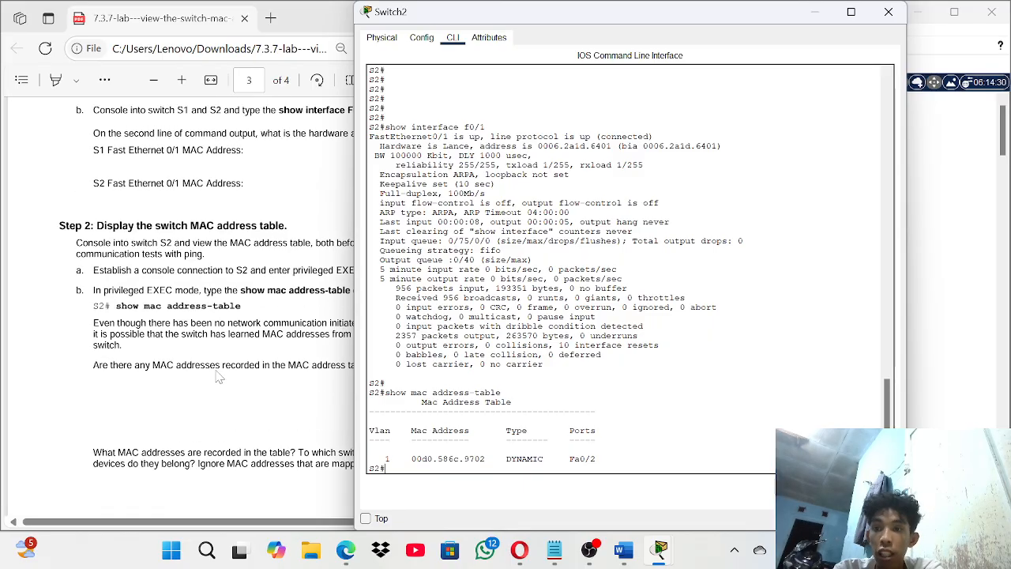
scroll(218, 377, down, 4)
scroll(219, 377, up, 3)
scroll(219, 378, down, 1)
scroll(219, 378, right, 2)
scroll(219, 377, right, 1)
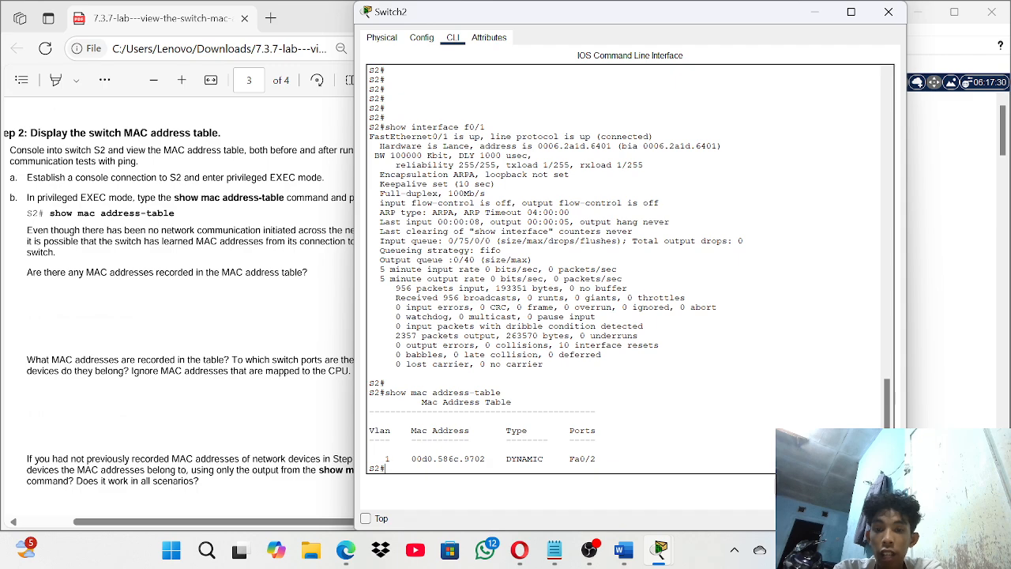
drag(415, 458, 485, 458)
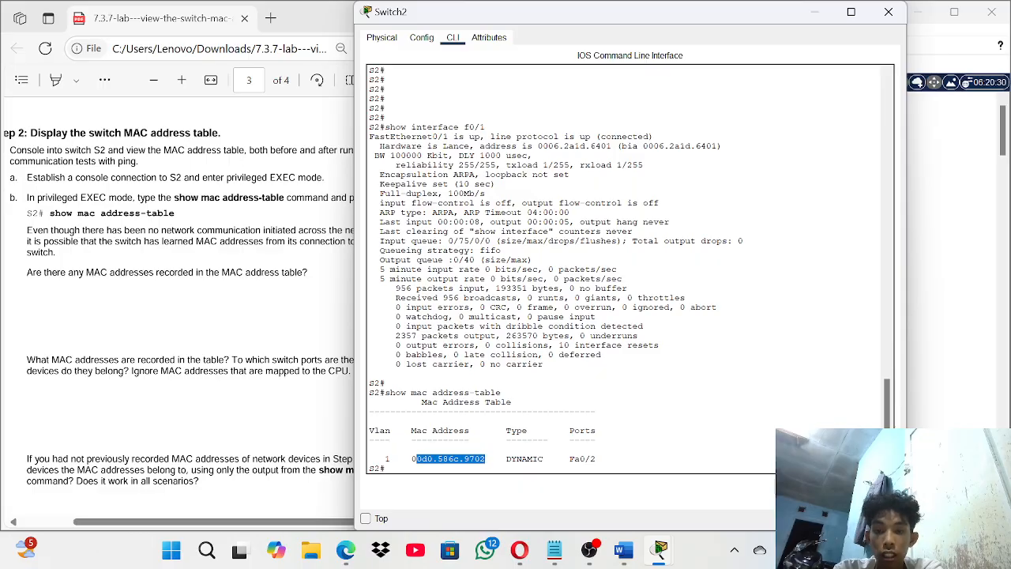
click(485, 459)
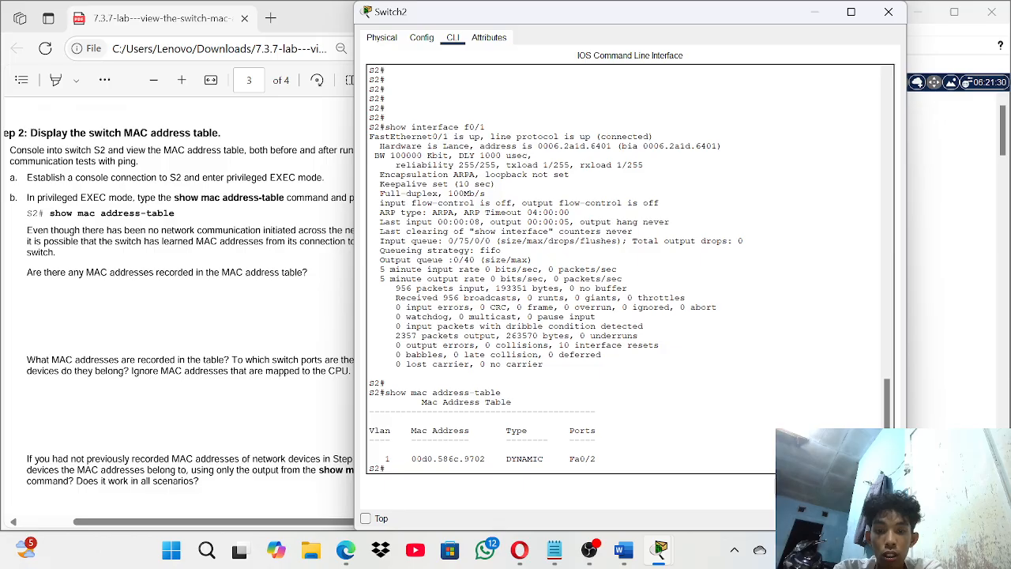
drag(411, 458, 485, 459)
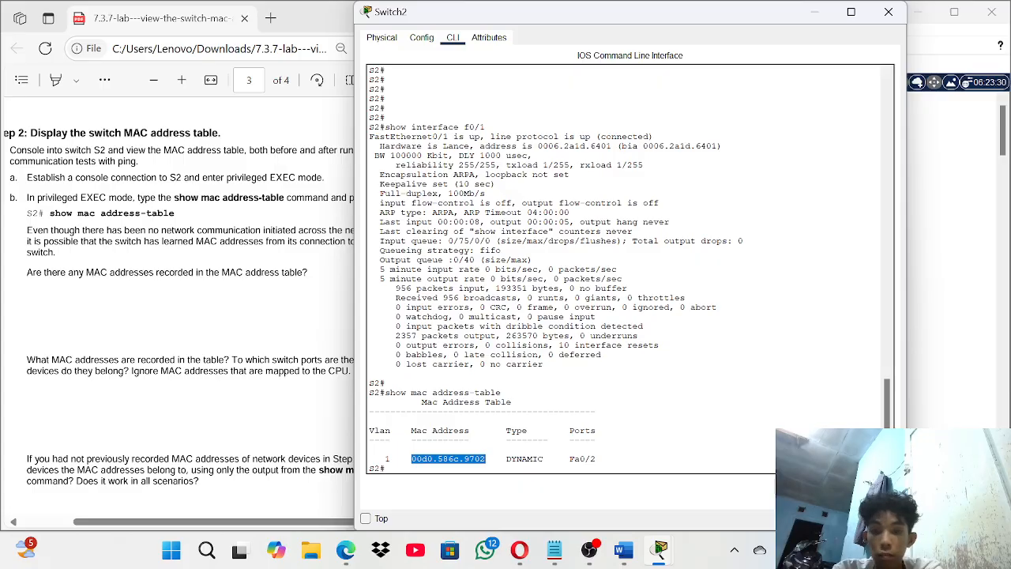
- Compare it against the saved device MAC notes, then return to S2's console
click(556, 557)
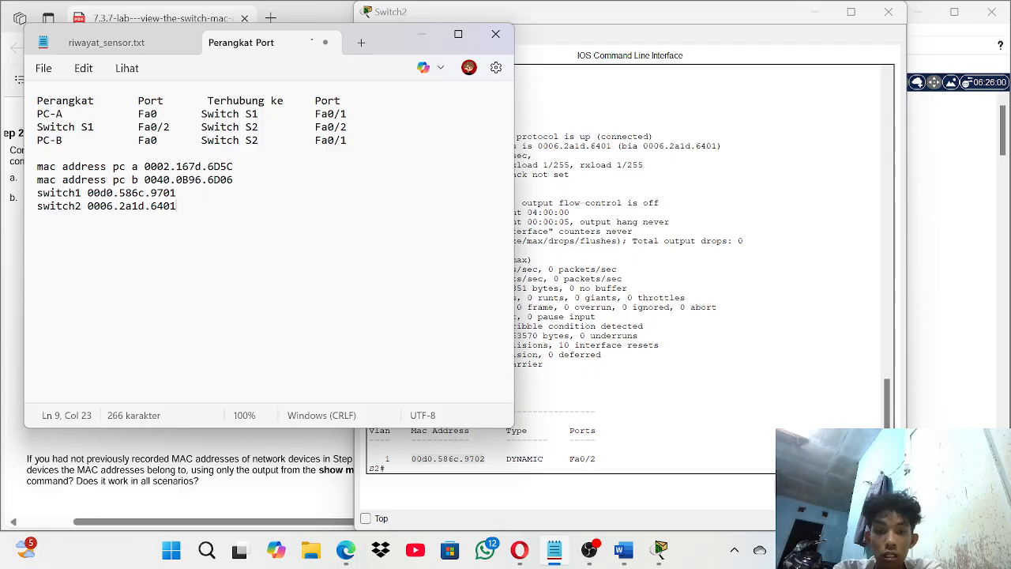
click(429, 35)
mouse_move(659, 554)
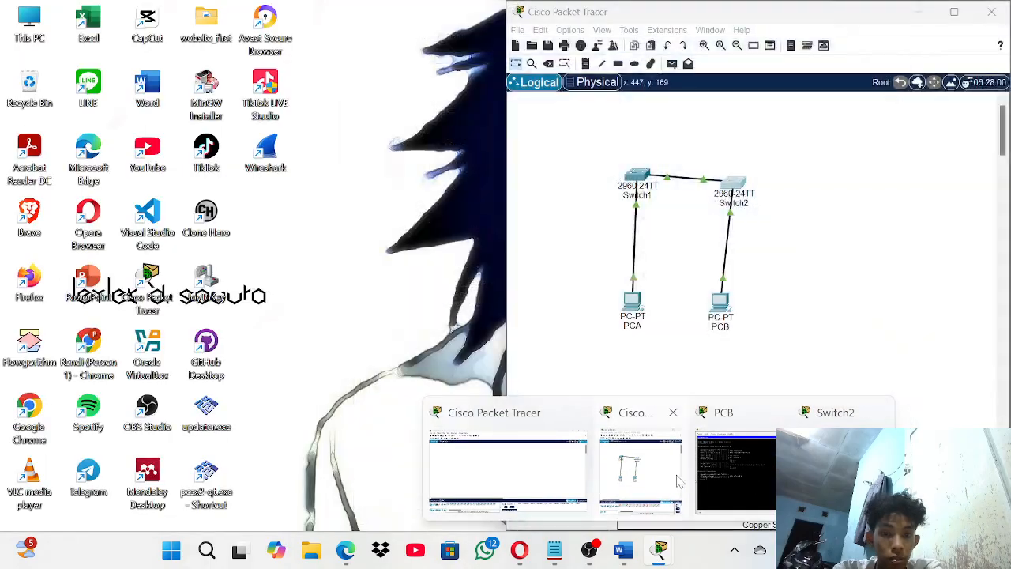
mouse_move(702, 472)
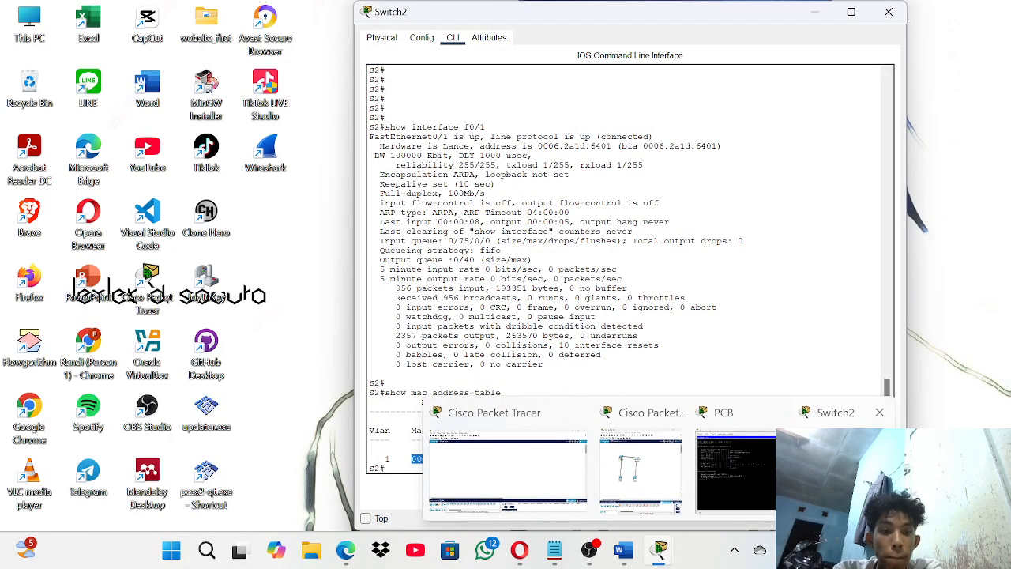
click(821, 443)
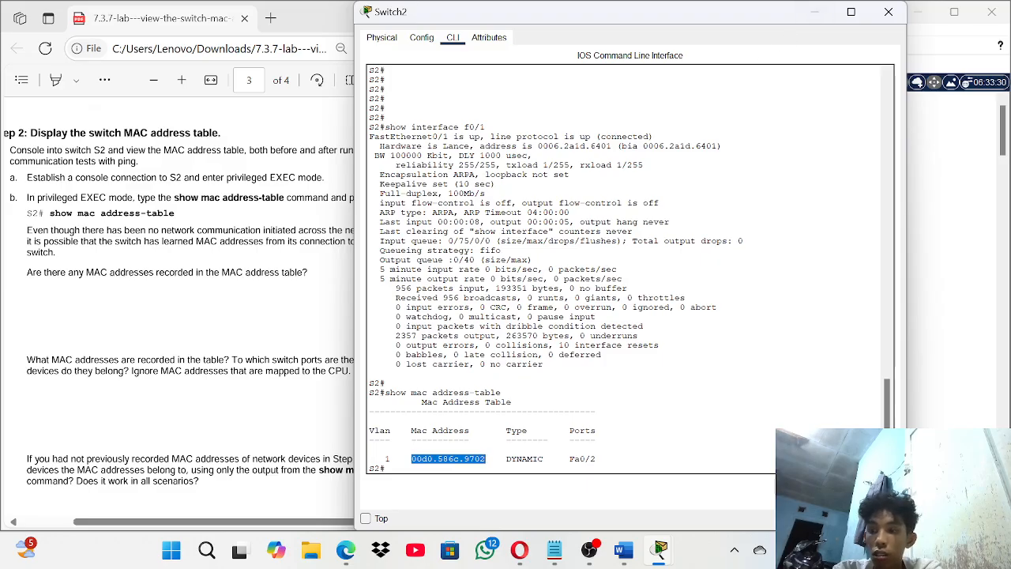
- Minimise S2's console and scroll the lab PDF to page 4's Step 3 on clearing the MAC table
key(alt+Tab)
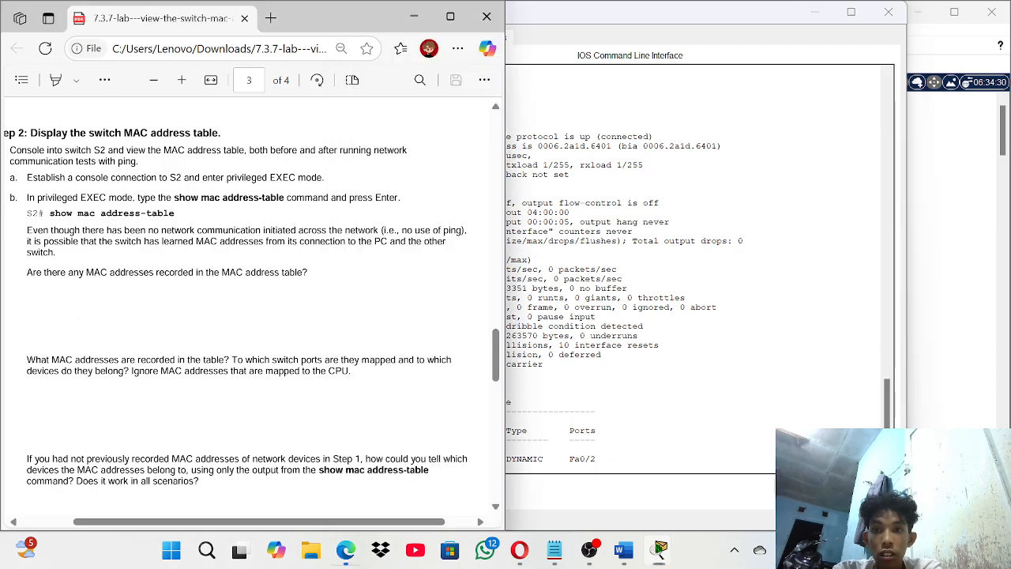
click(814, 12)
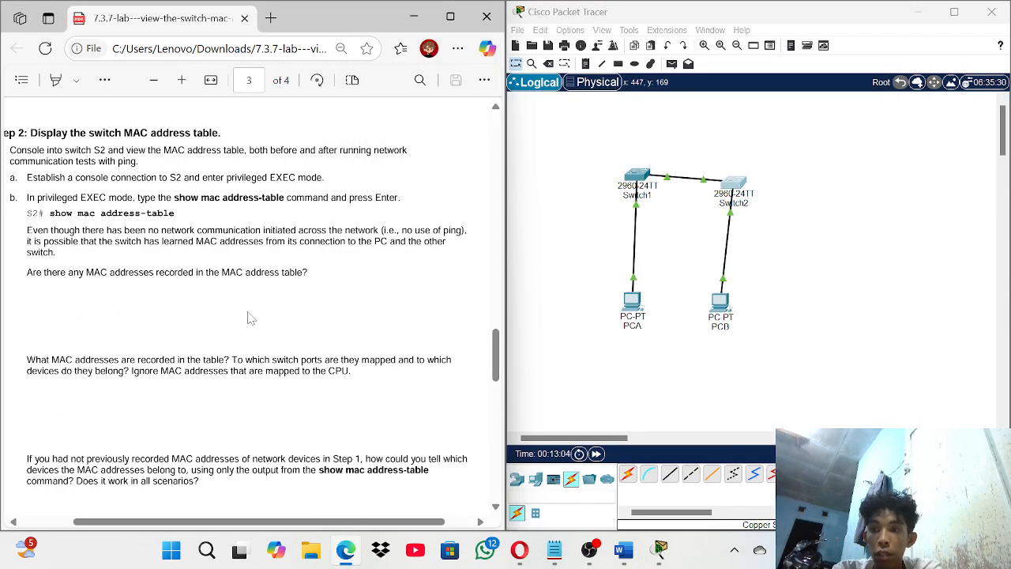
scroll(251, 318, down, 3)
scroll(252, 318, down, 3)
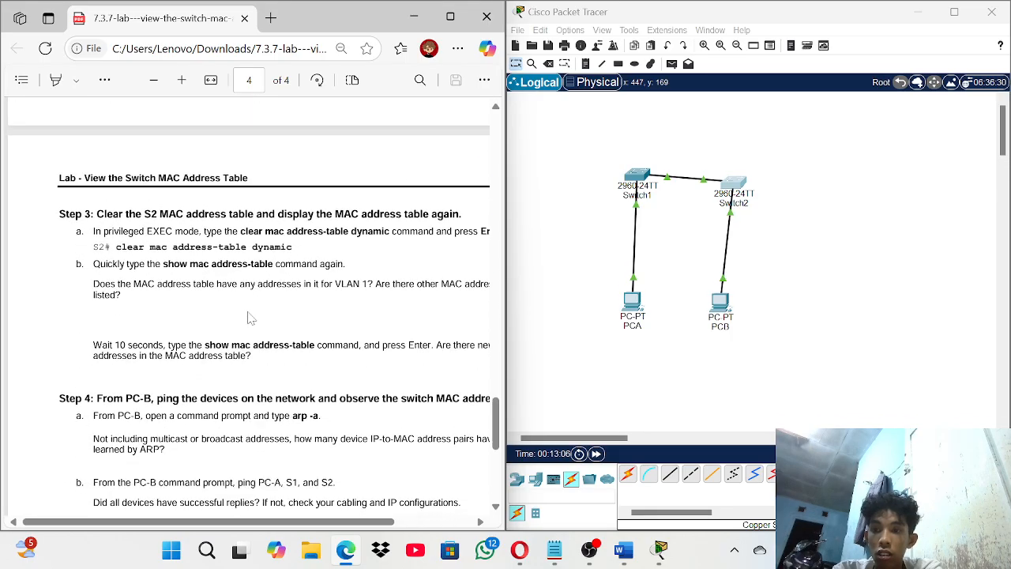
scroll(251, 318, down, 1)
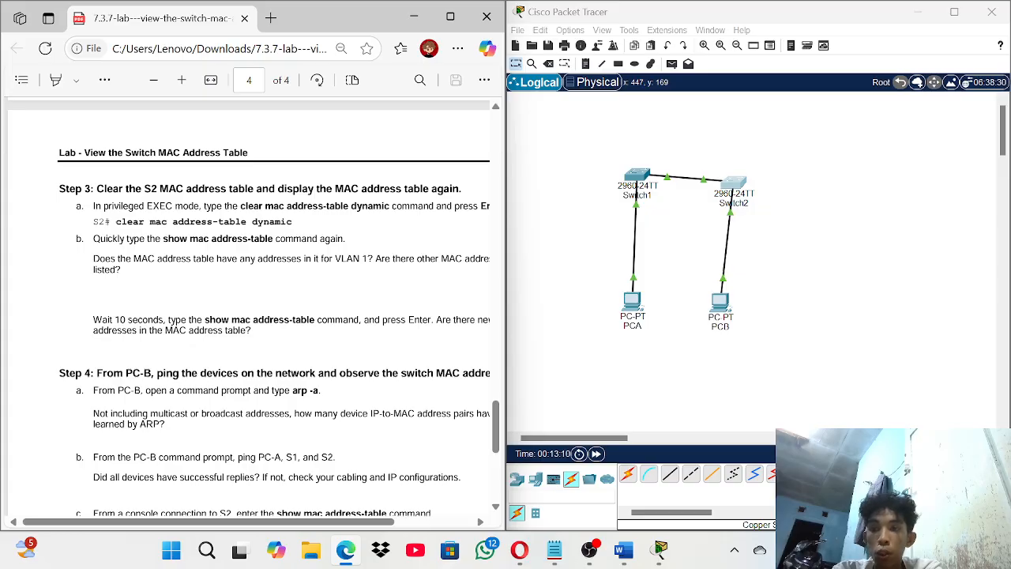
scroll(249, 307, down, 1)
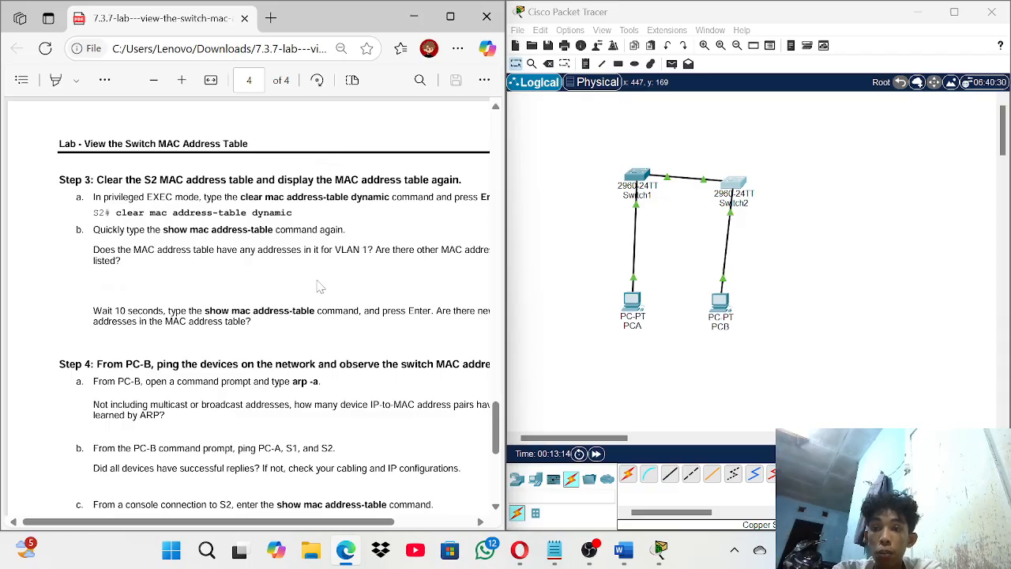
click(660, 549)
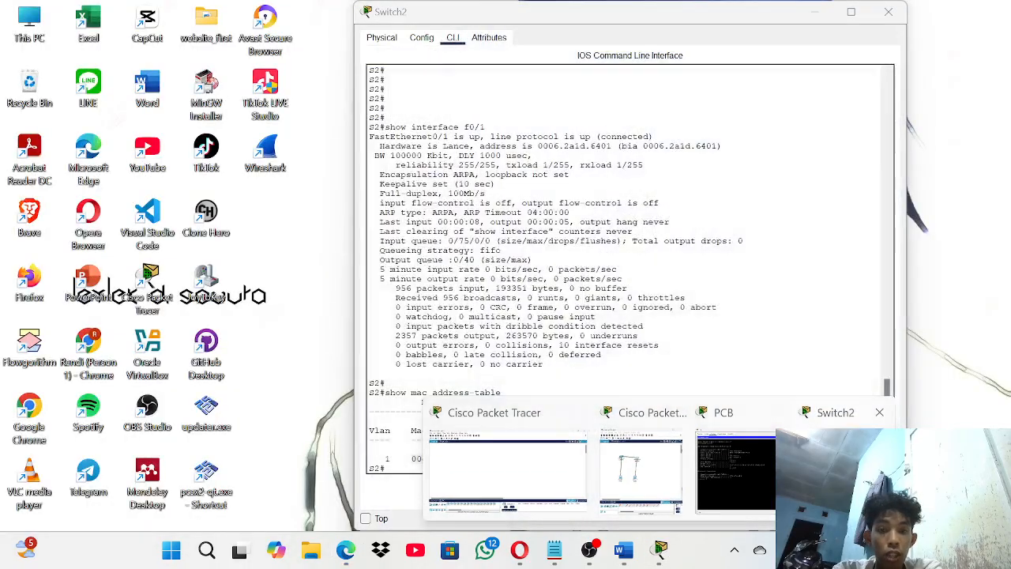
- Run clear mac address-table dynamic on S2
click(837, 470)
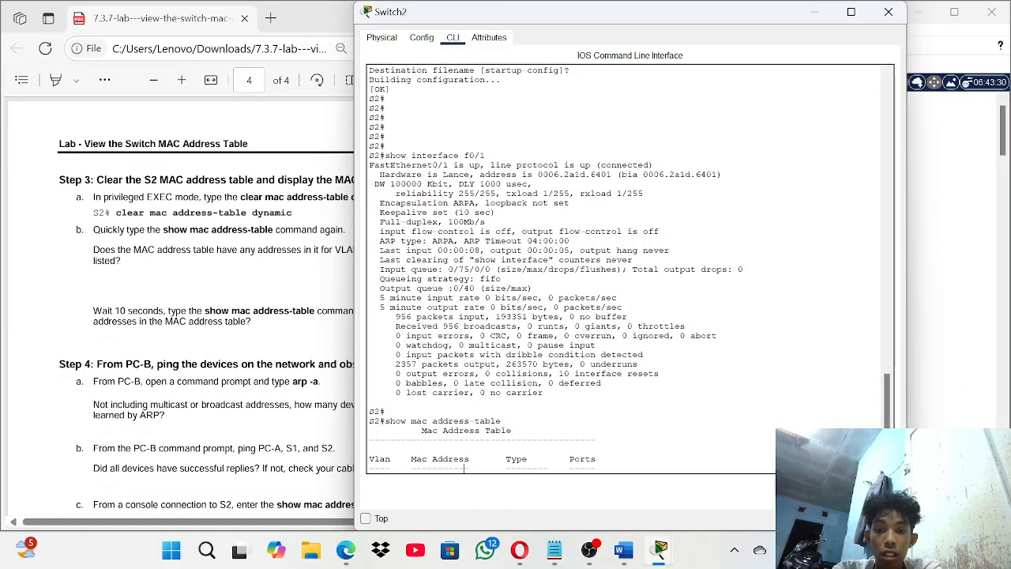
key(Return)
key(Return)
key(Return)
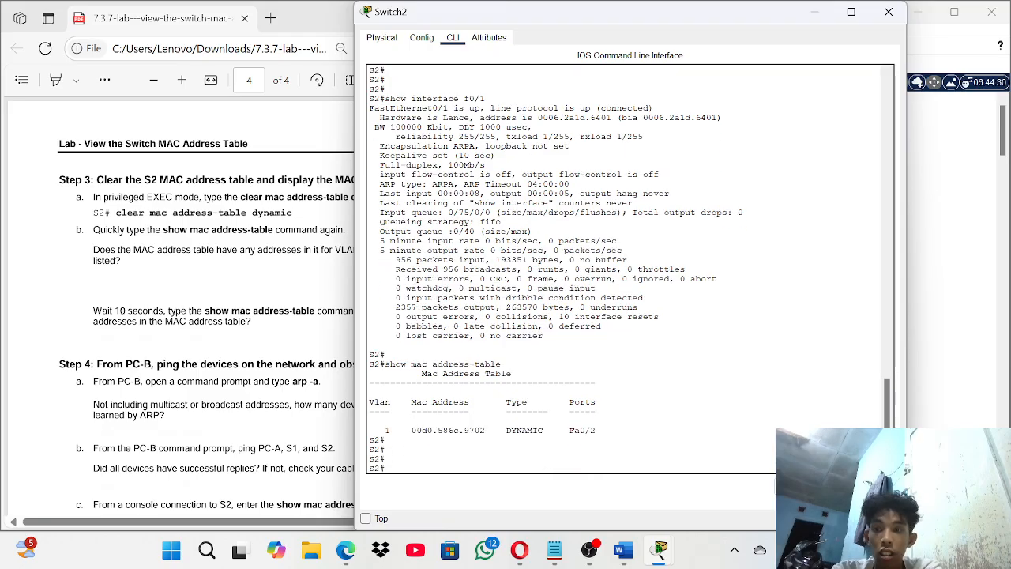
text(c)
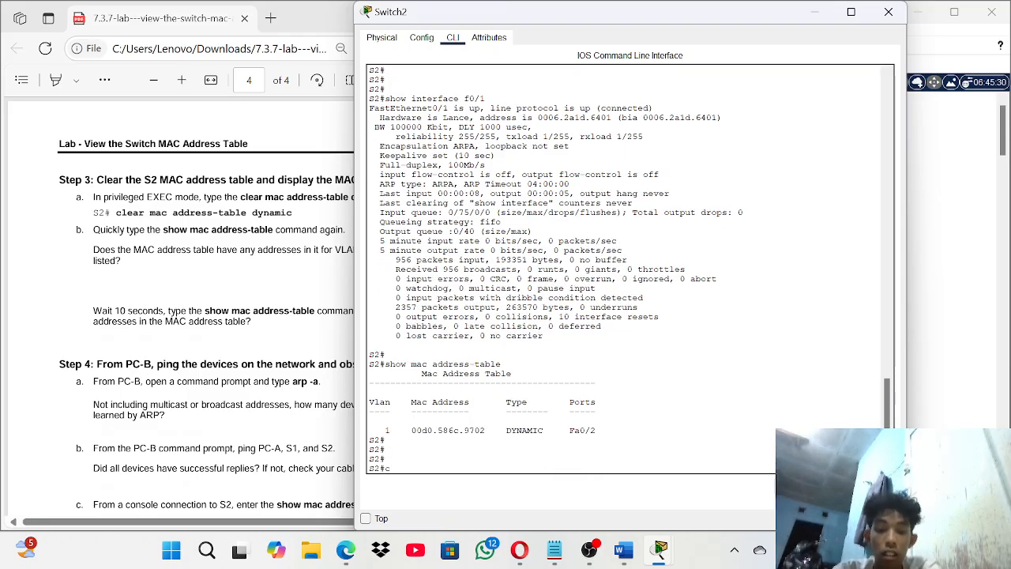
text(lear)
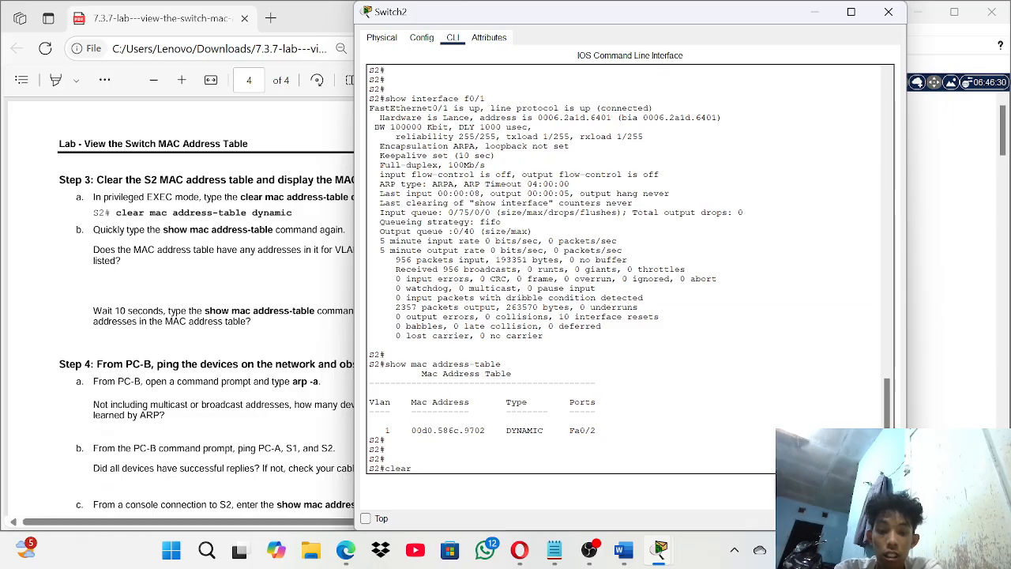
text( mac addr)
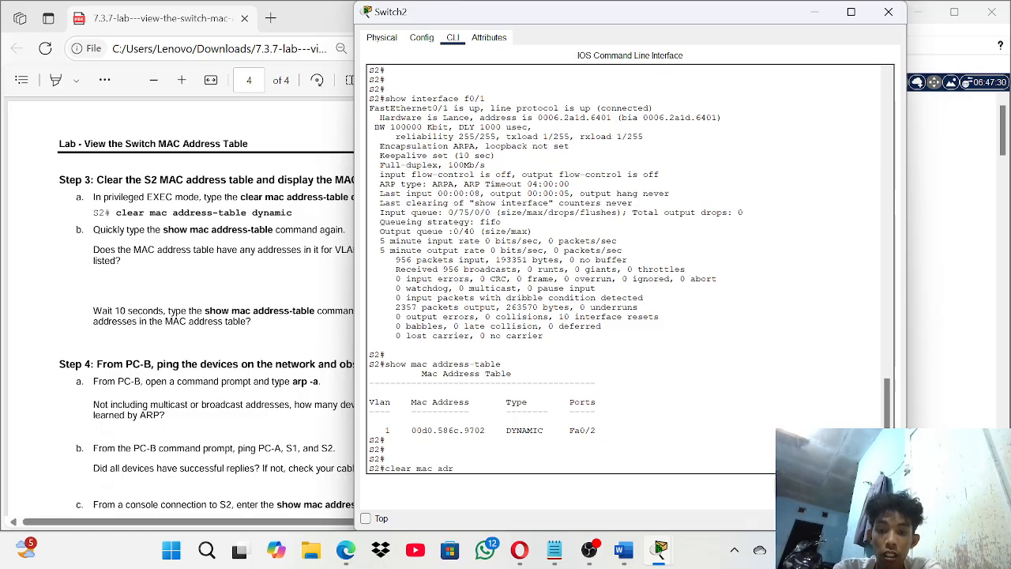
text(ess)
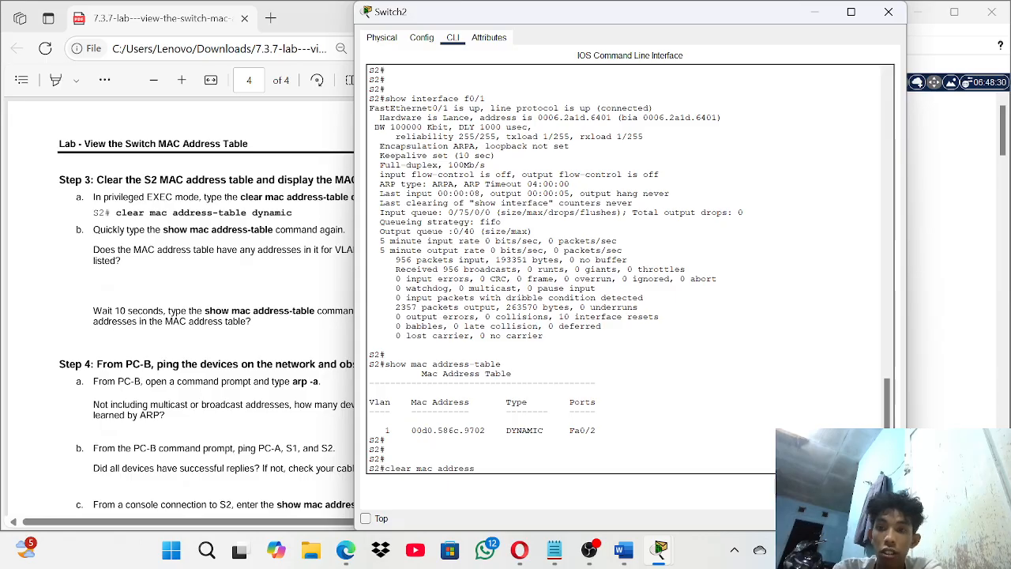
text( tab)
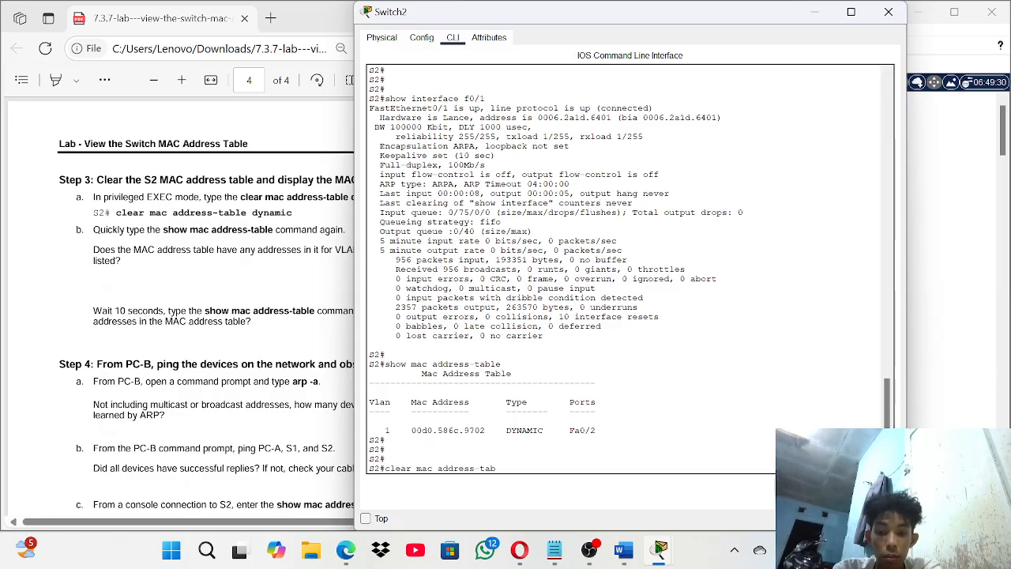
text(le syna)
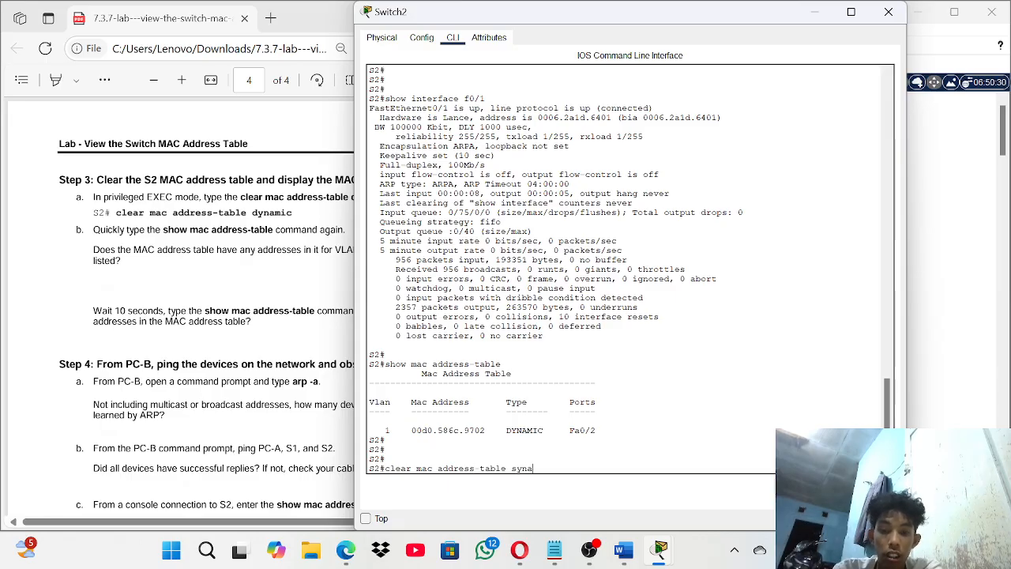
key(BackSpace)
key(BackSpace)
key(BackSpace)
key(BackSpace)
text(d)
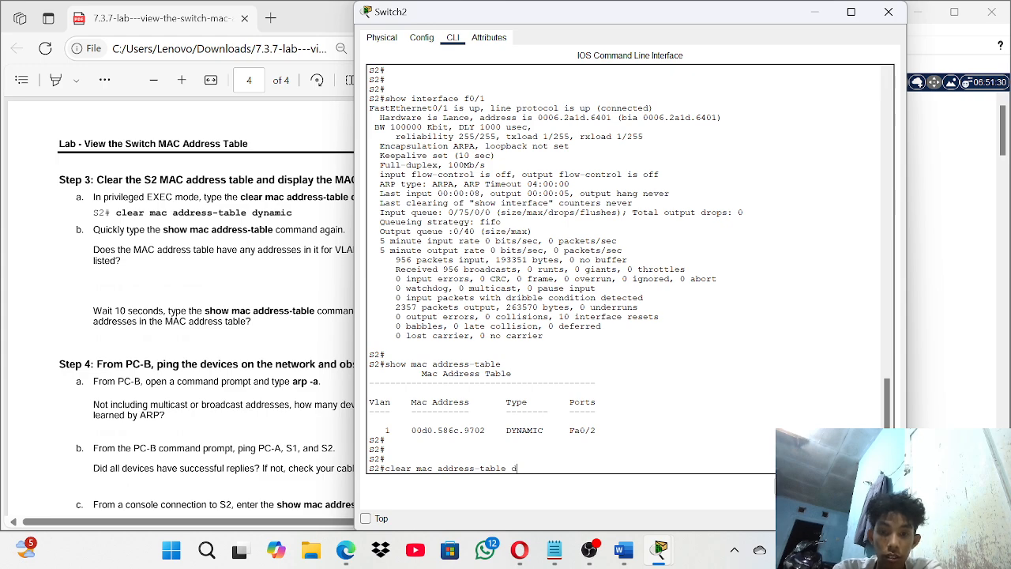
text(yna)
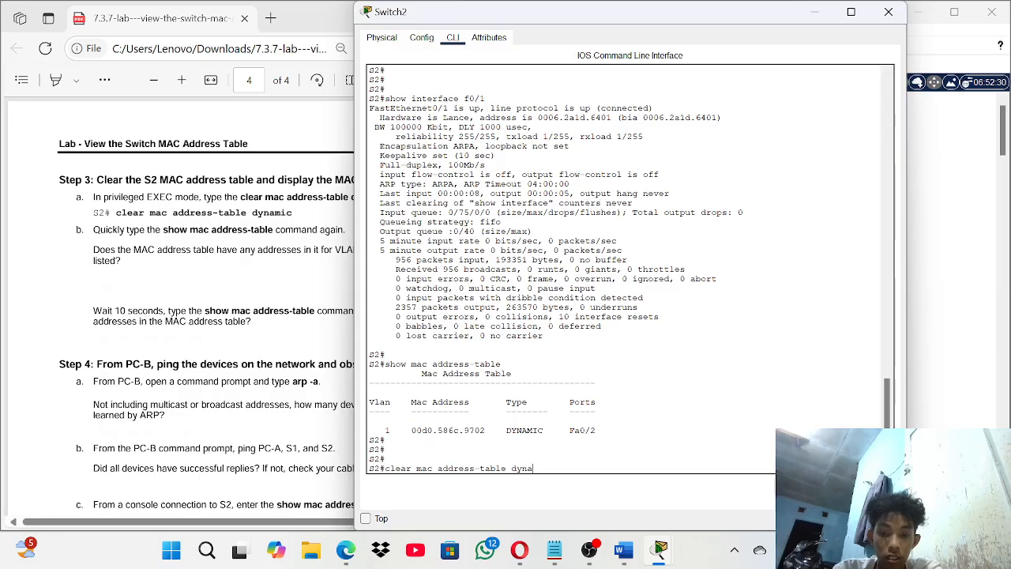
text(mic)
key(Return)
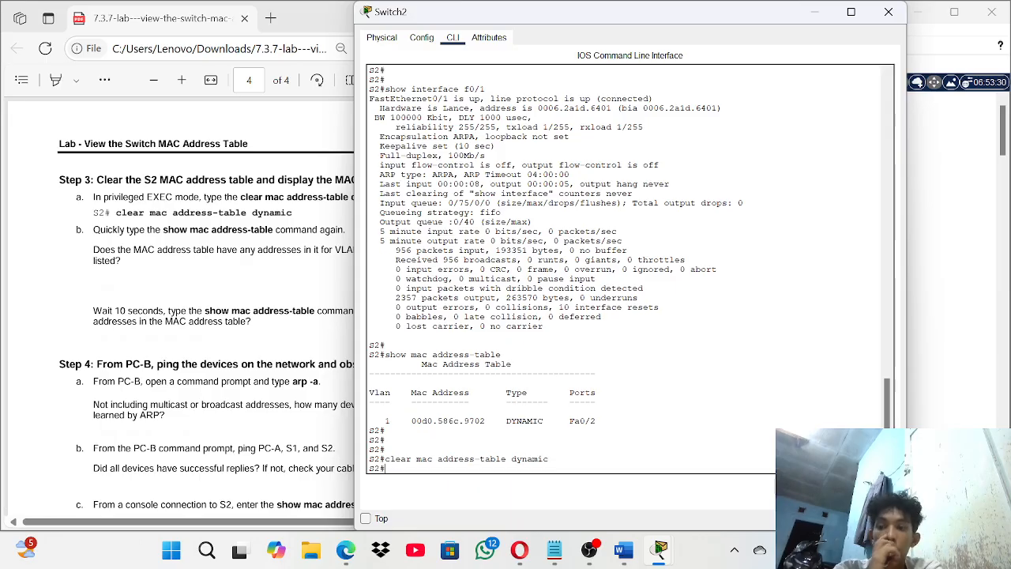
- Rerun show mac address-table, which still lists 00d0.586c.9702 on Fa0/2
scroll(319, 355, down, 1)
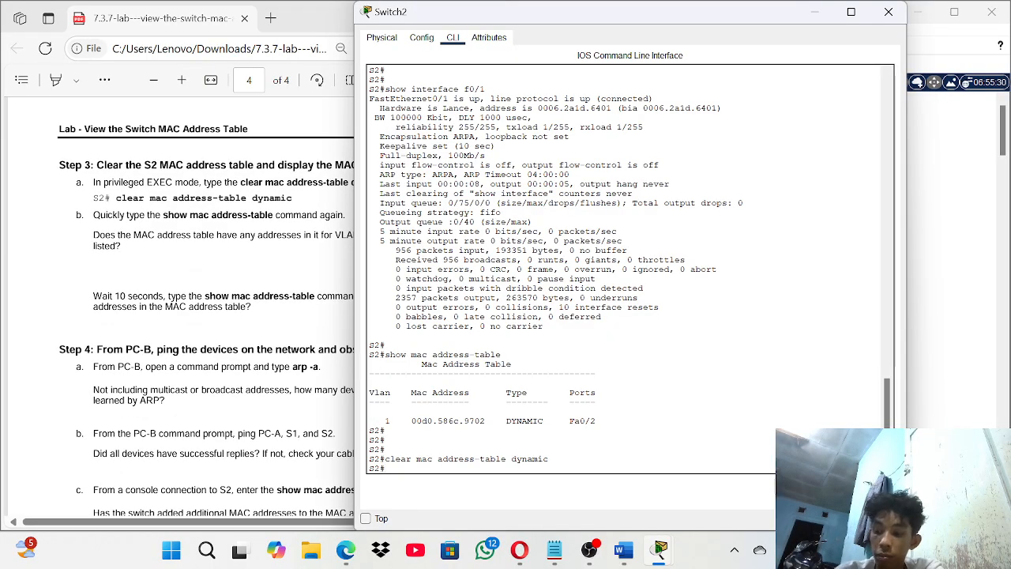
key(Up)
key(Up)
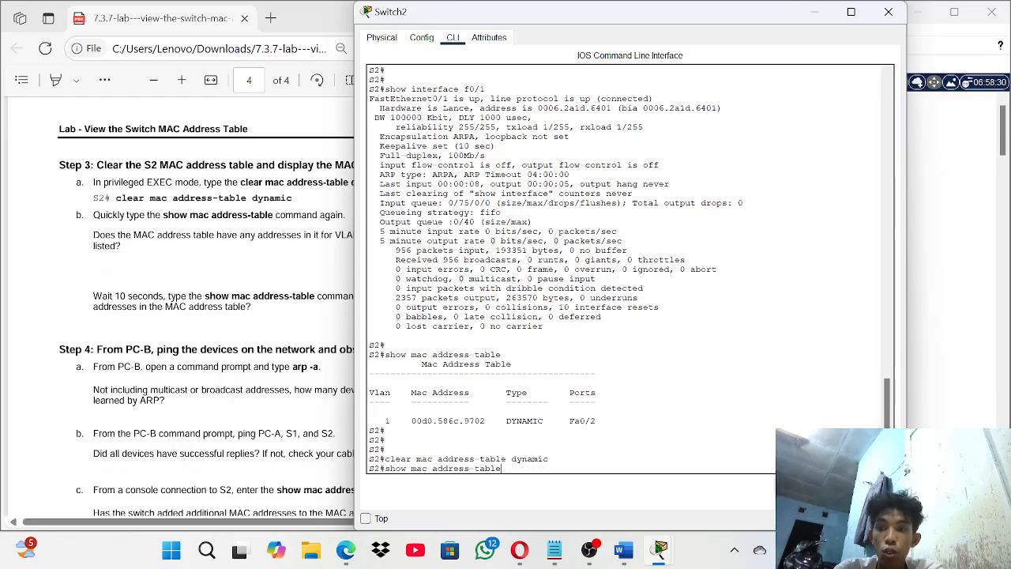
key(Return)
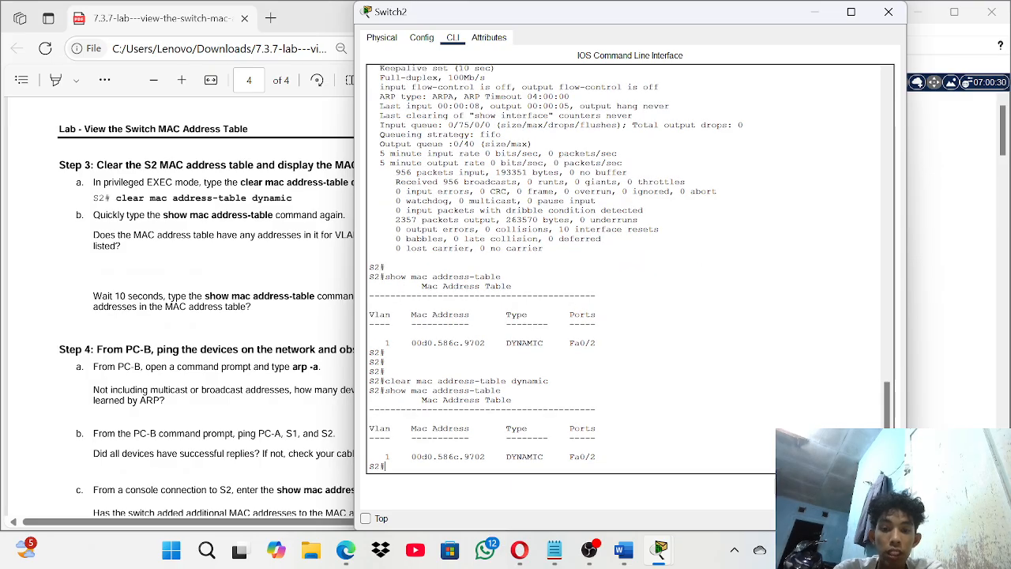
scroll(214, 266, down, 3)
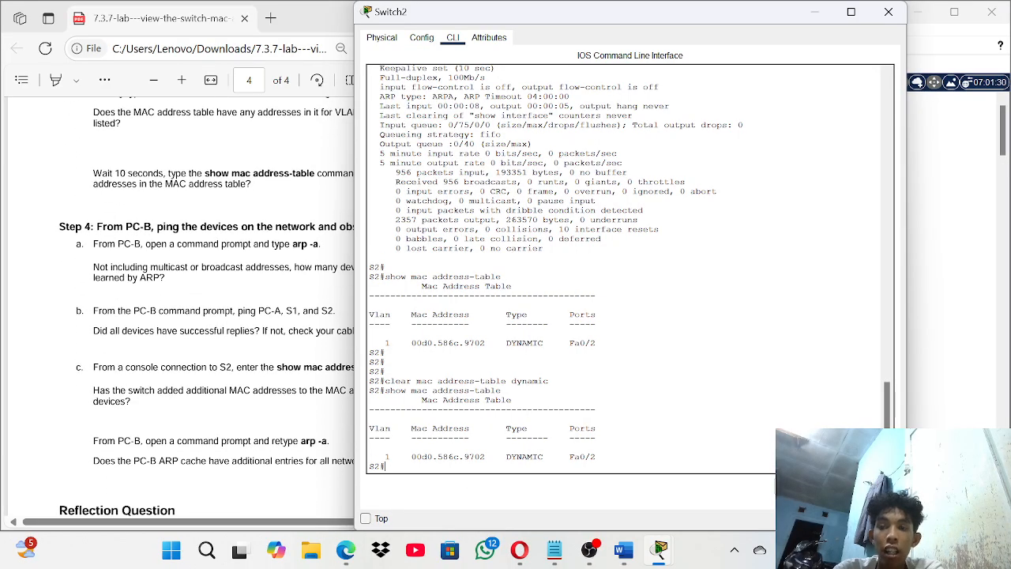
scroll(215, 265, down, 1)
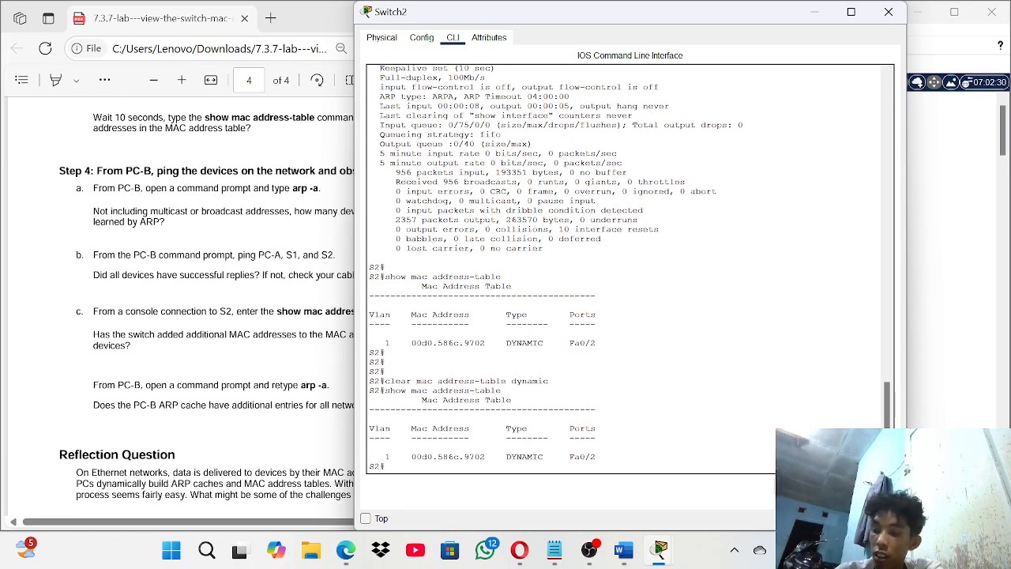
- Hide S2's console and open PC-B's command prompt
click(816, 14)
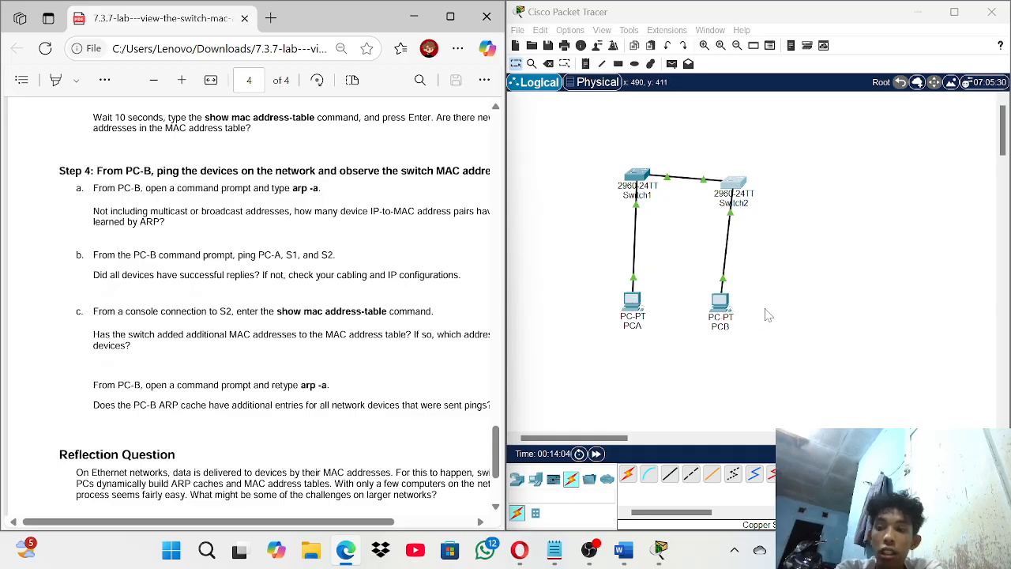
click(720, 304)
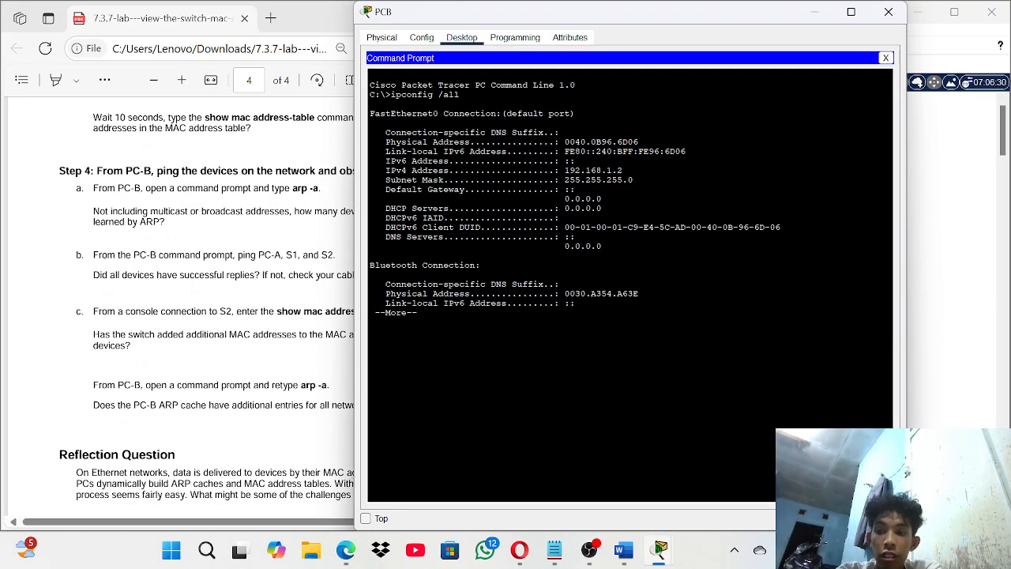
click(463, 39)
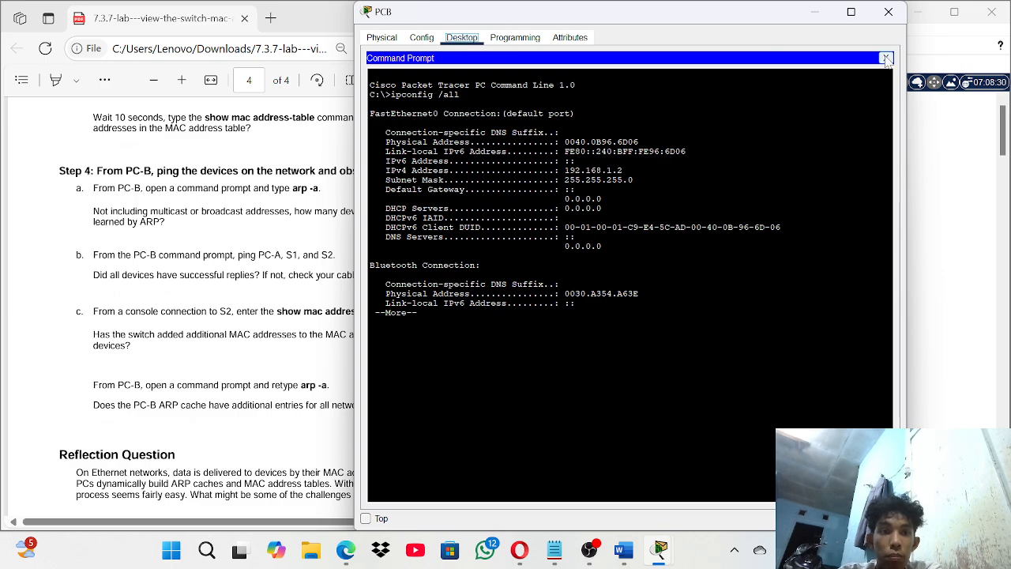
click(885, 58)
click(726, 79)
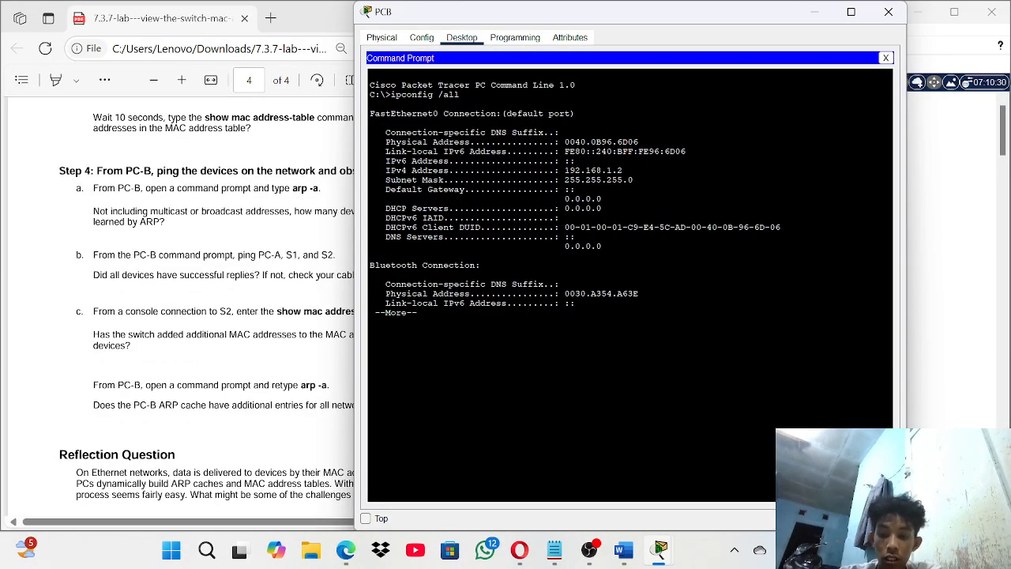
key(Return)
key(Return)
key(Return)
key(Return)
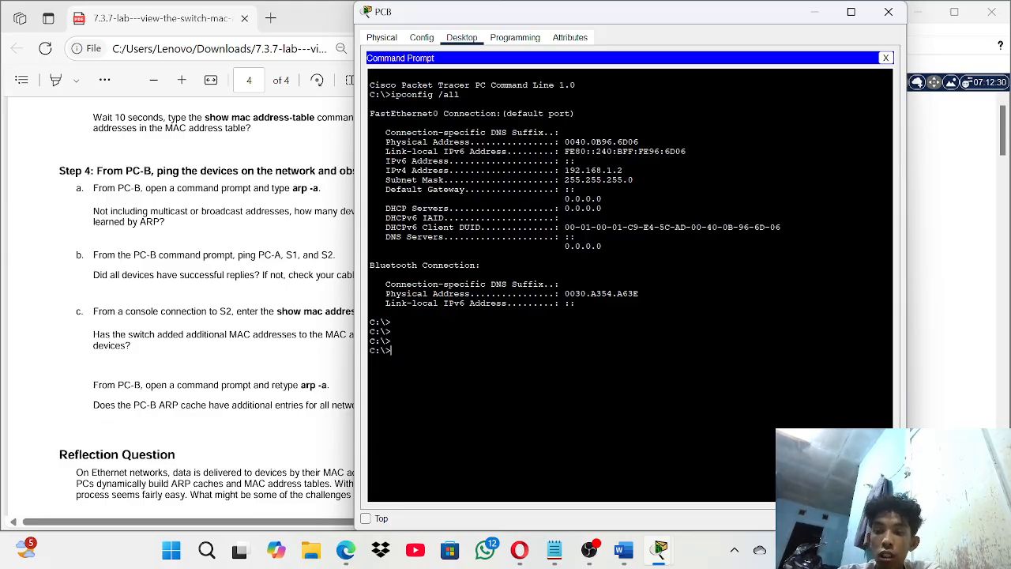
- Run arp -a on PC-B, which reports No ARP Entries Found
text(arp)
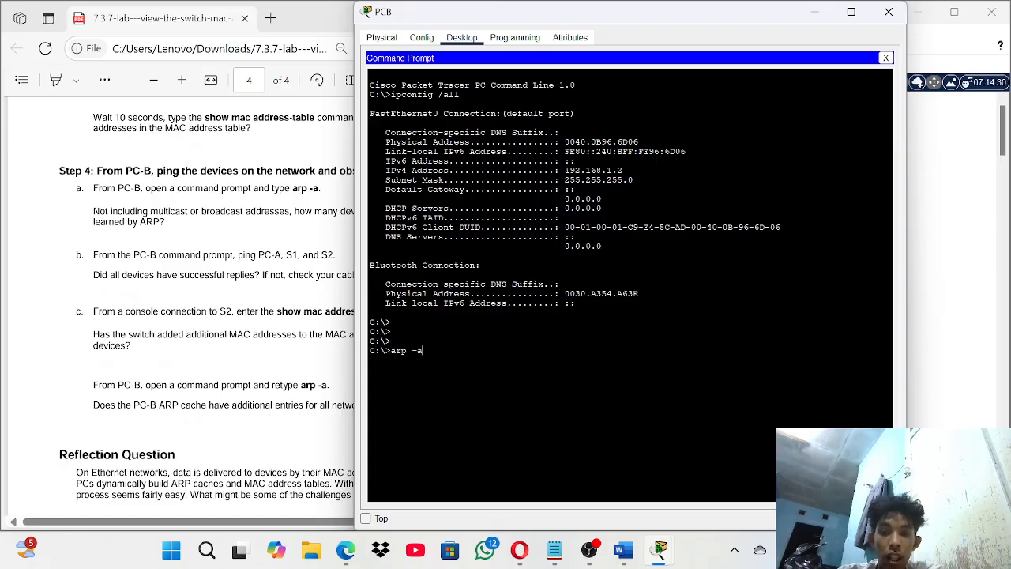
text( -a)
key(Return)
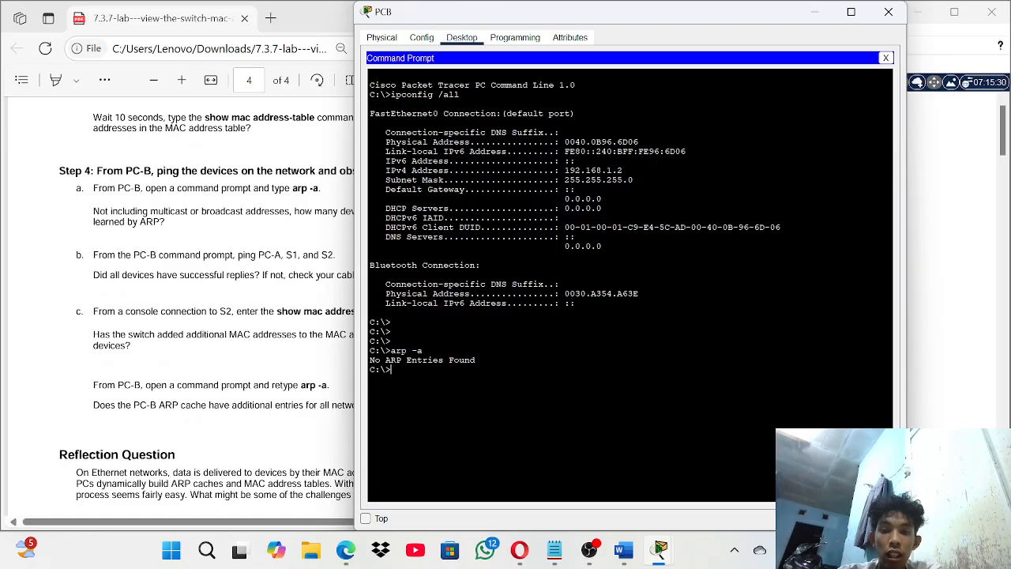
drag(385, 359, 476, 359)
click(475, 360)
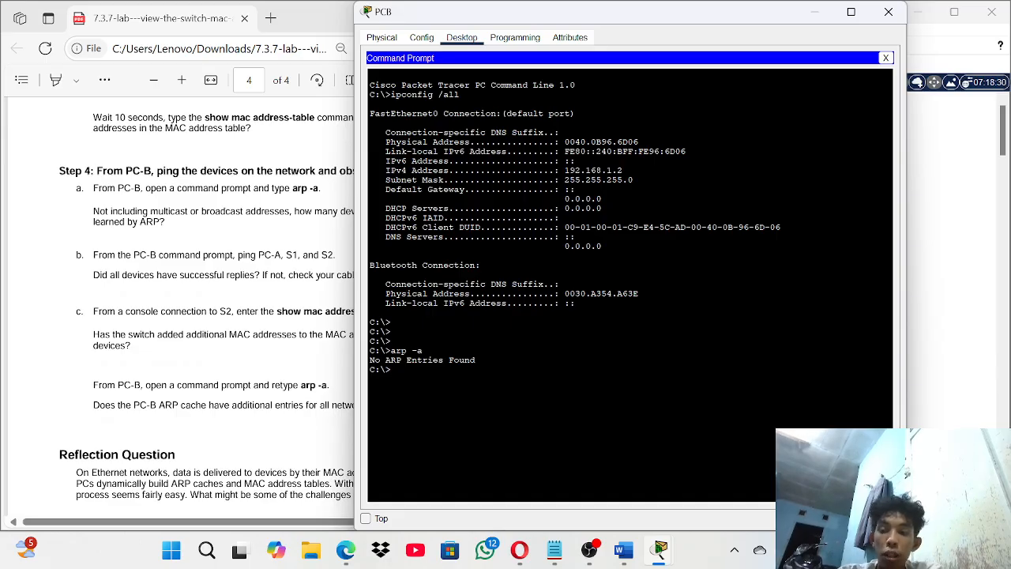
text(ping)
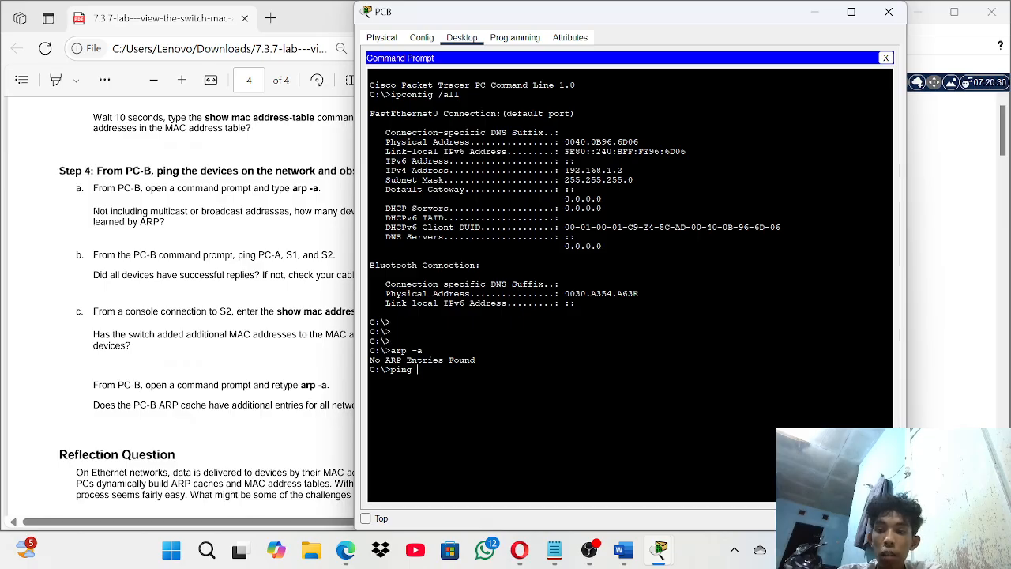
text( 1)
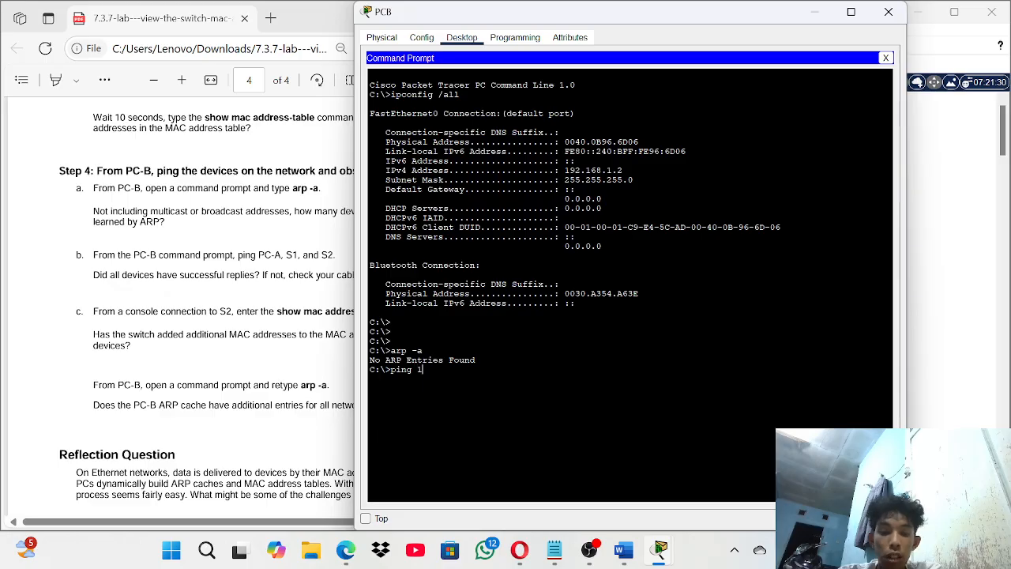
text(92.1)
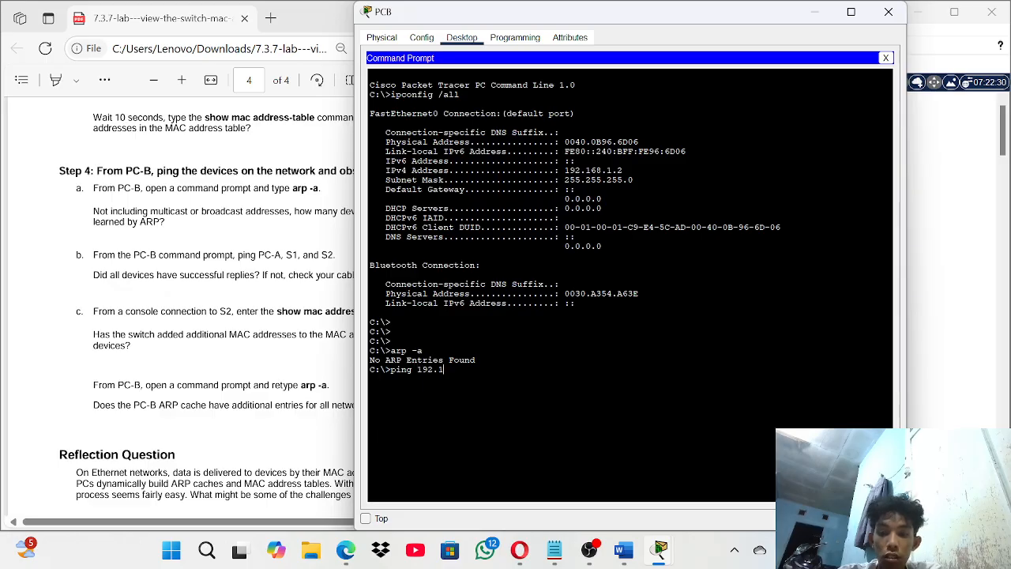
text(68.1)
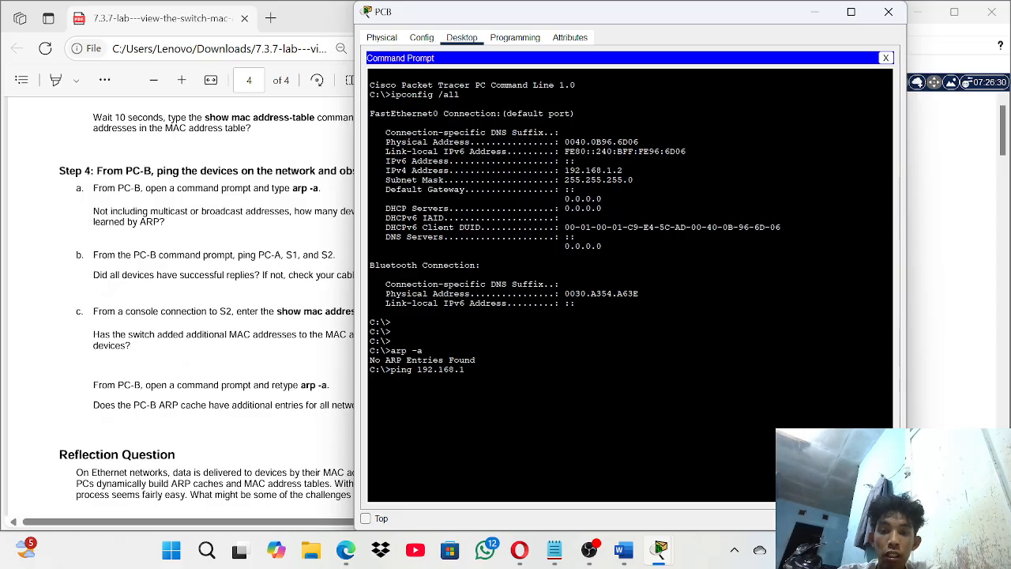
- Ping 192.168.1.1, 192.168.1.11 and 192.168.1.12 from PC-B, each getting replies
text(1)
key(Return)
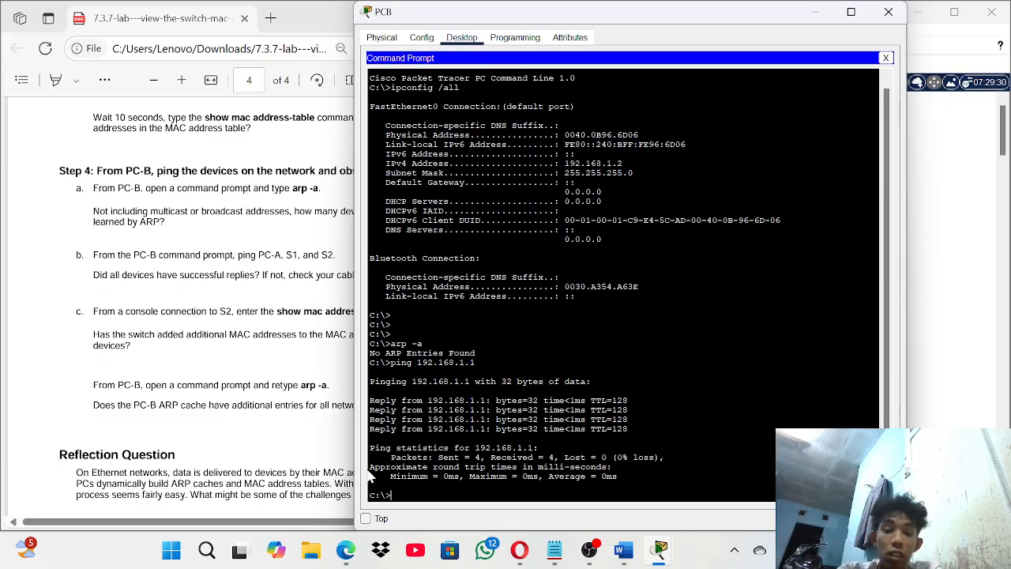
text(ping 192)
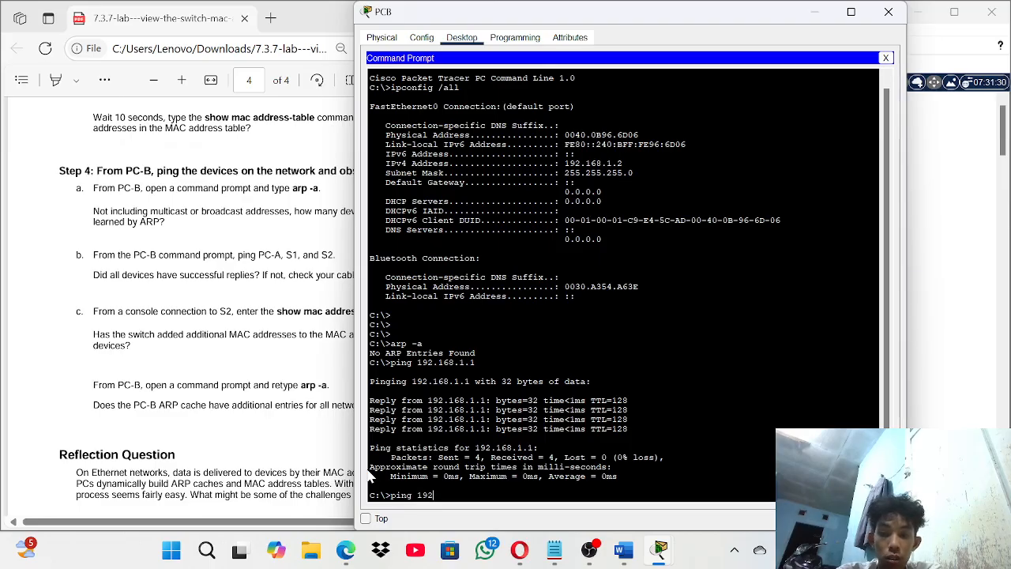
text(.168.1)
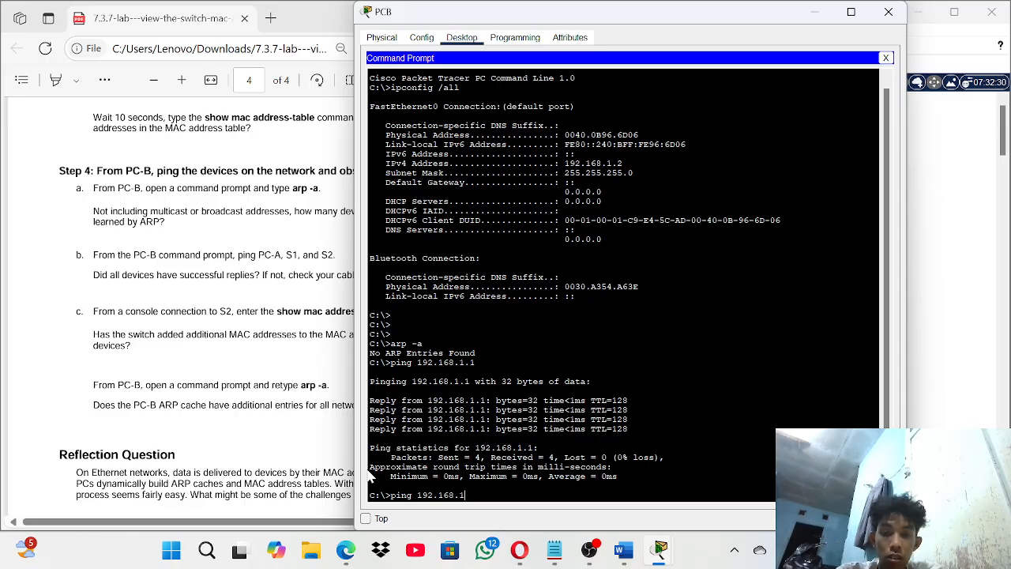
text(.11)
key(Return)
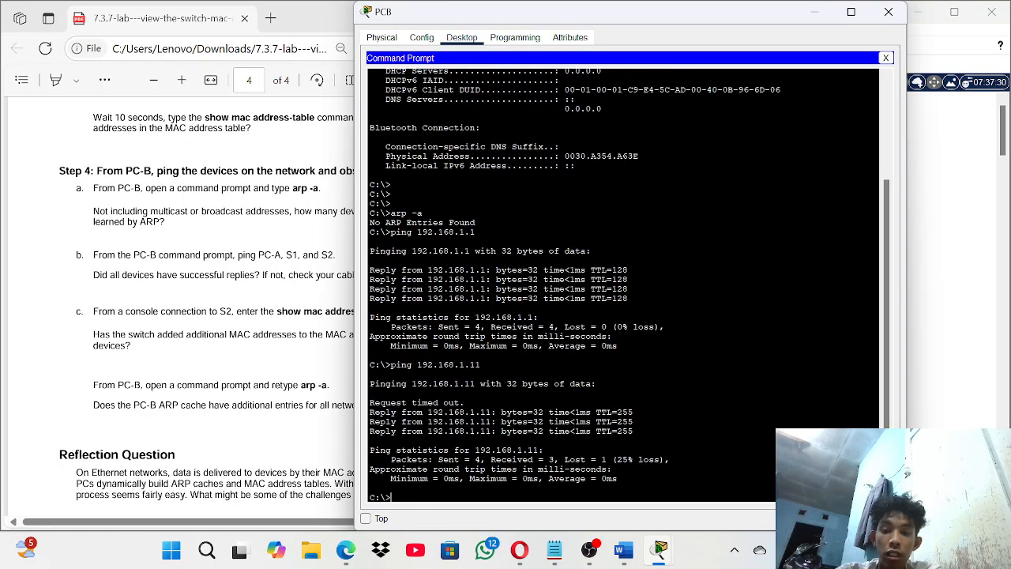
text(ping 1)
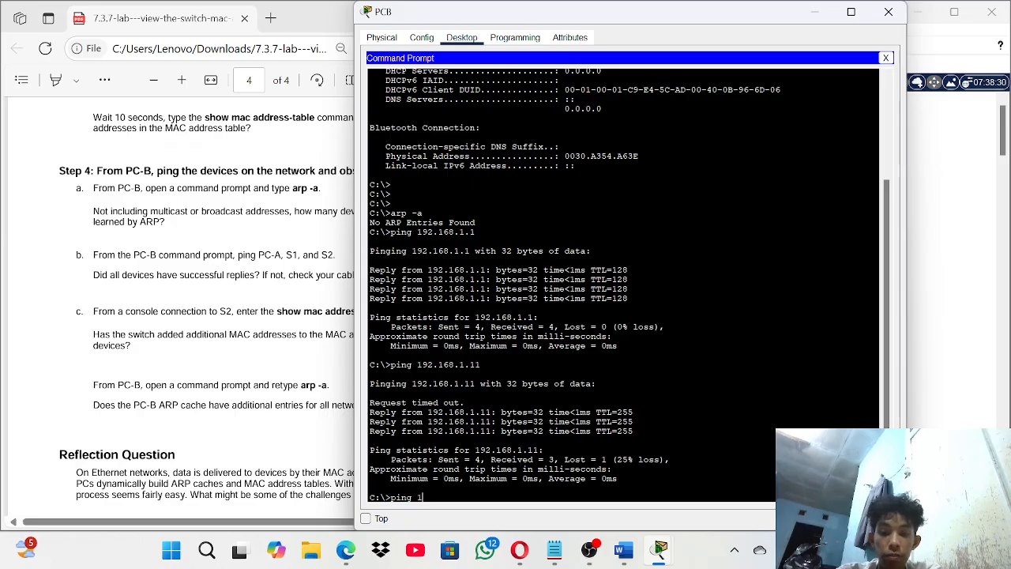
text(92.)
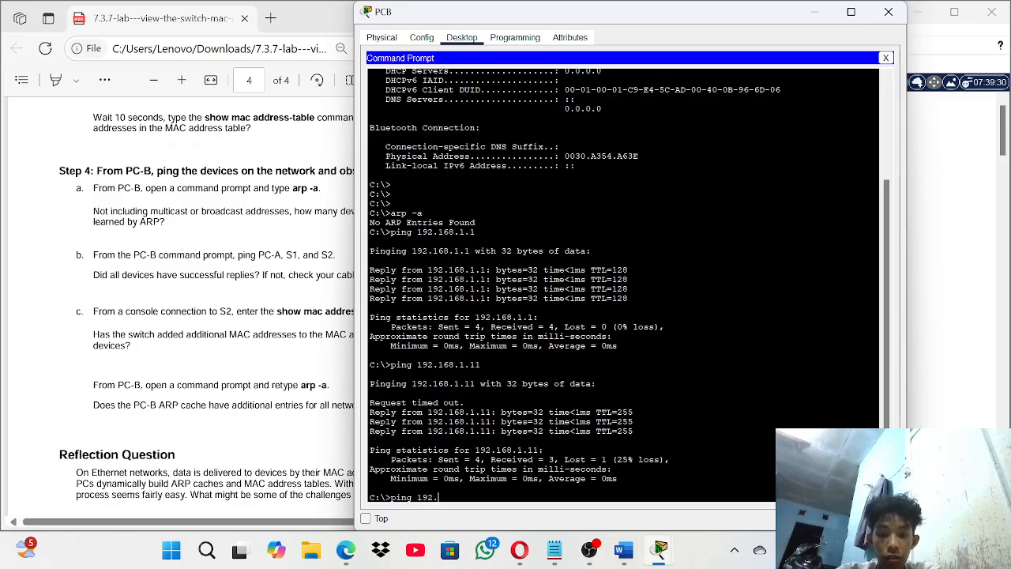
text(168)
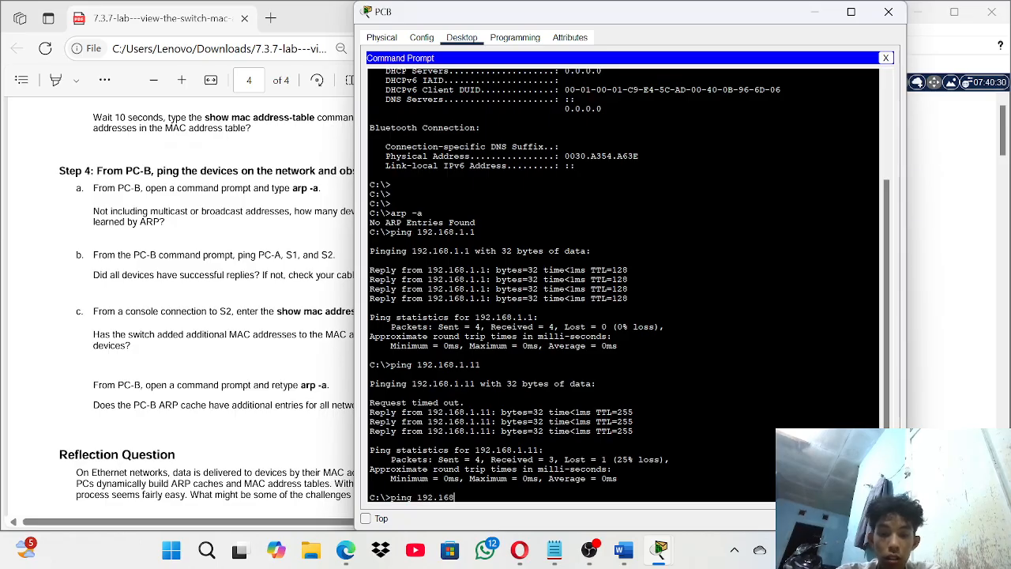
text(.1.)
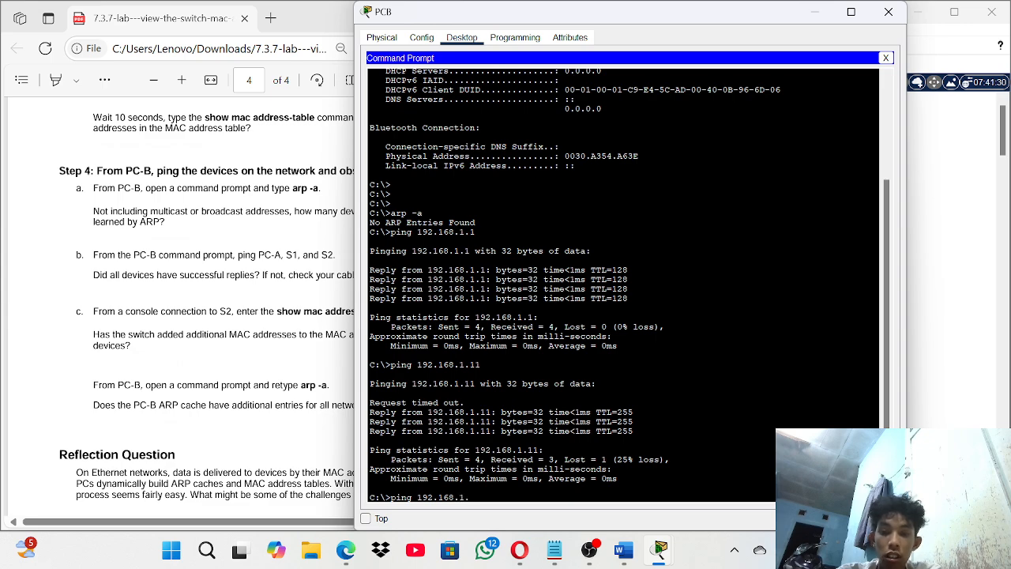
text(12)
key(Return)
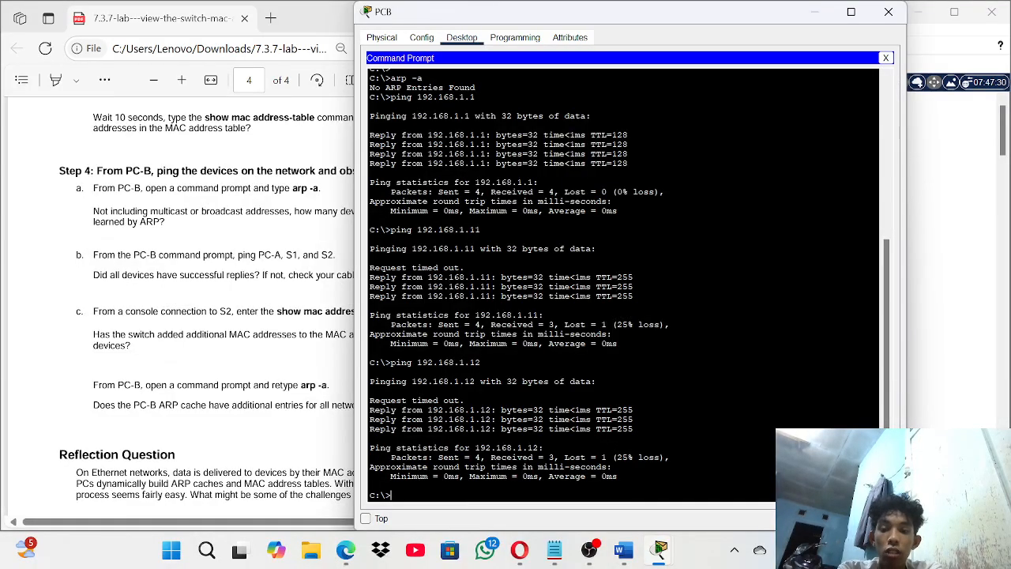
text(arp)
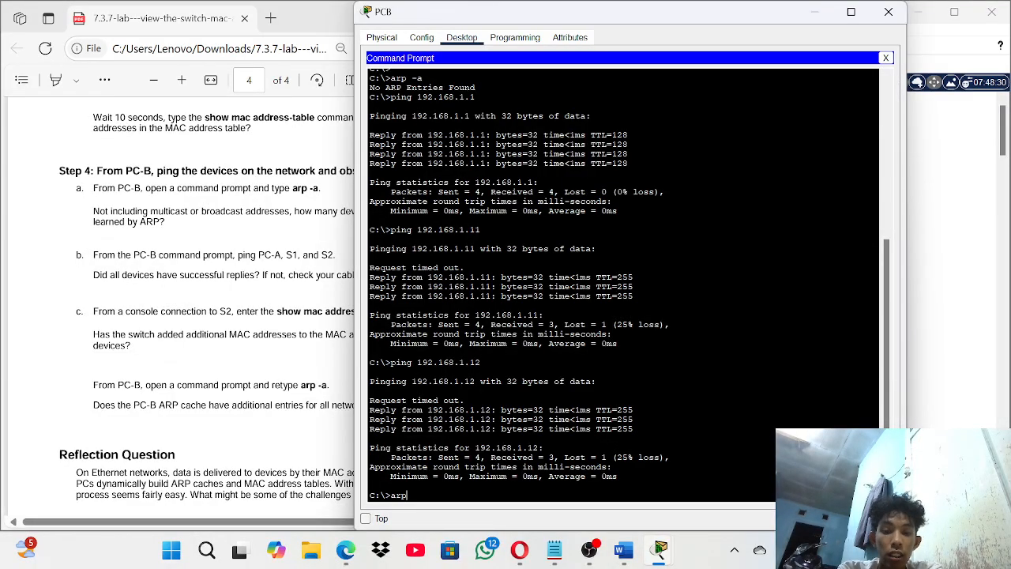
text( -)
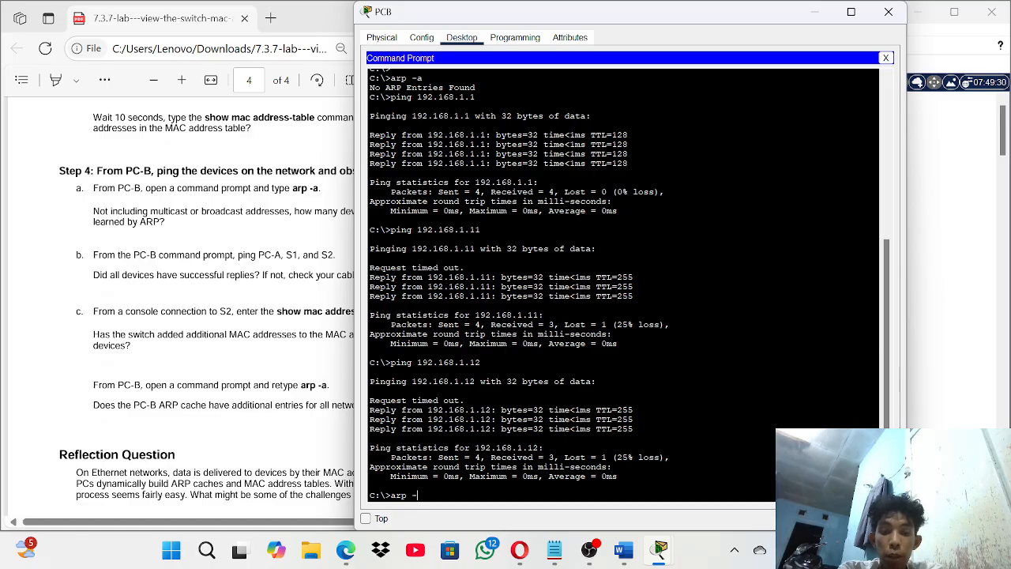
text(a)
- List PC-B's ARP cache with three dynamic entries, close PC-B, and reopen Switch2's console
key(Return)
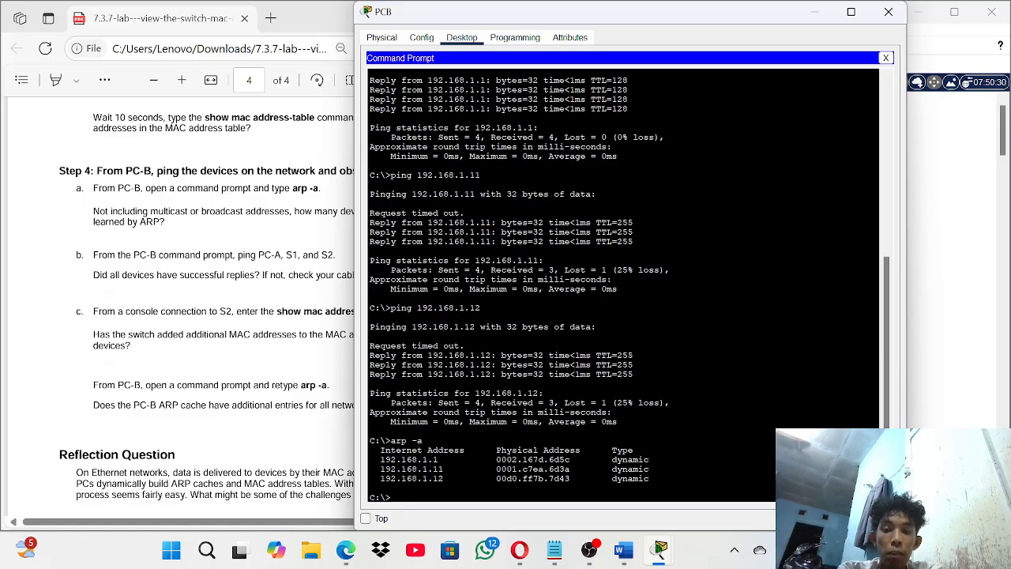
drag(370, 449, 654, 477)
click(654, 478)
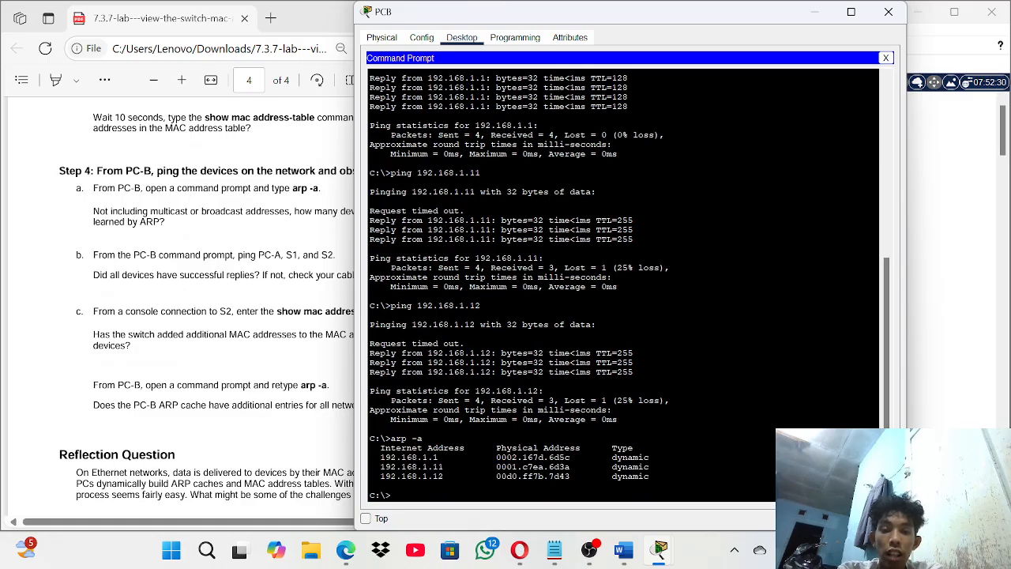
scroll(624, 285, up, 1)
scroll(624, 285, down, 1)
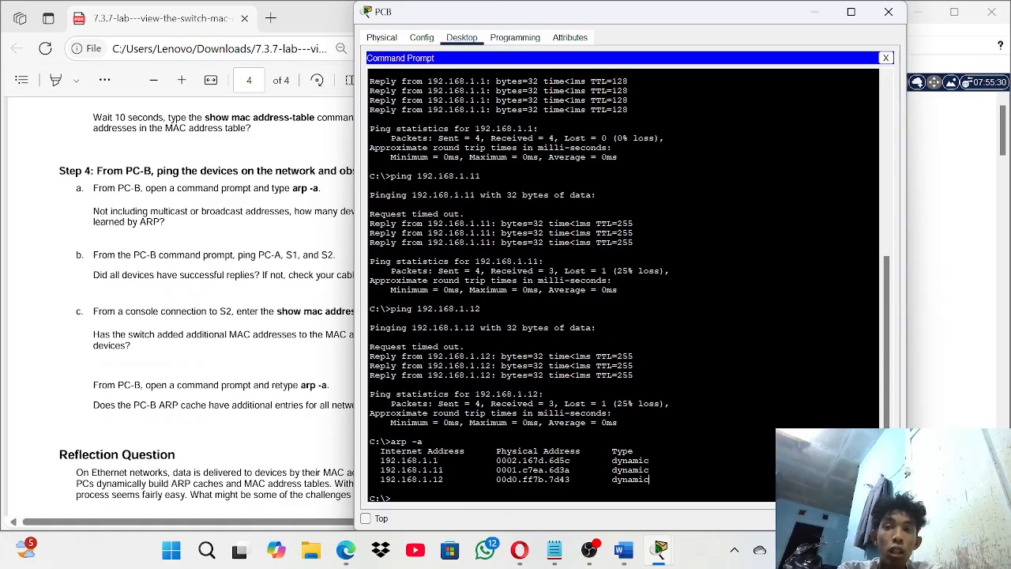
click(816, 11)
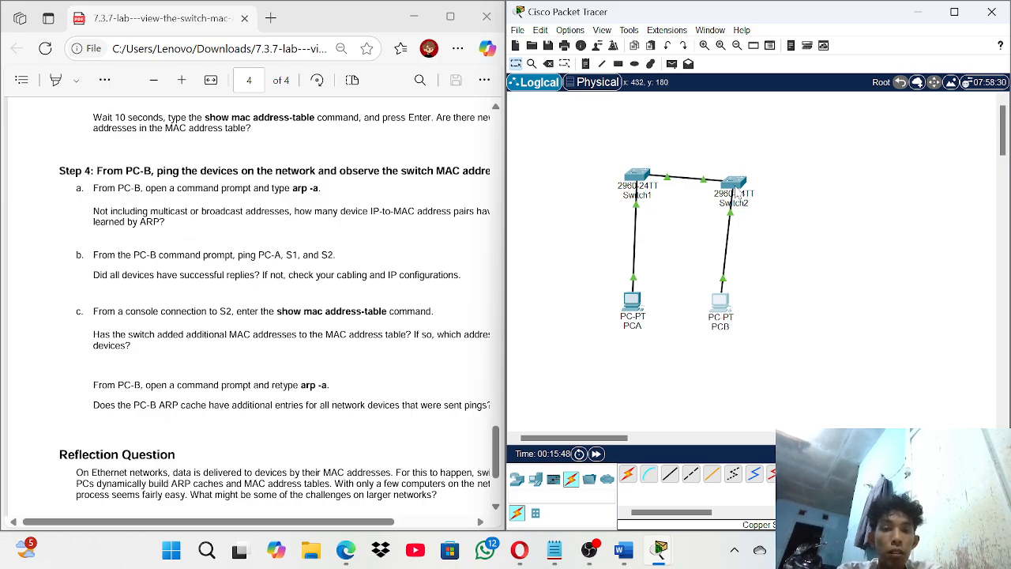
click(733, 185)
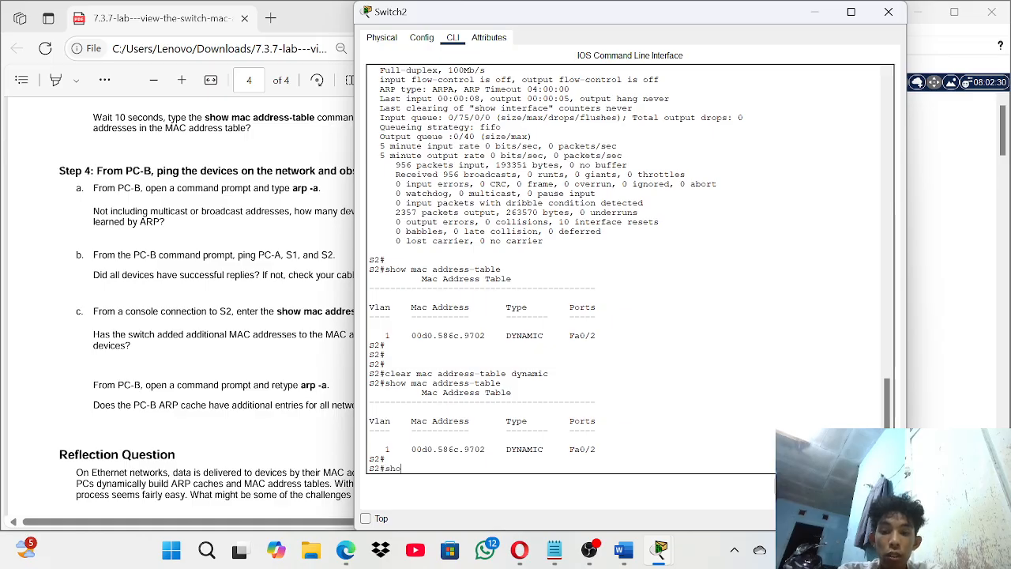
- Run show mac address-table on S2, now listing four dynamic entries including one on Fa0/1
text(show mac a)
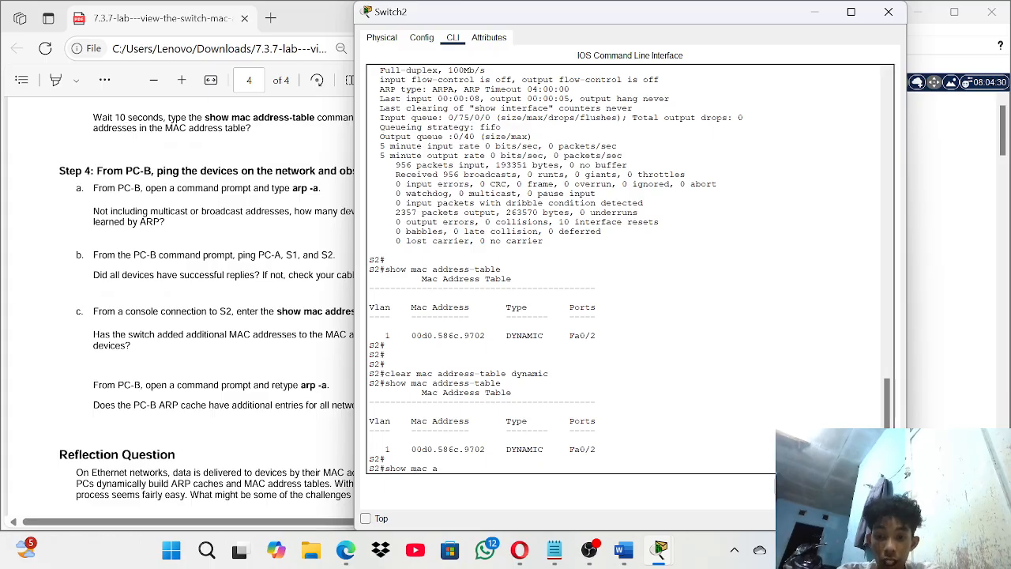
text(d)
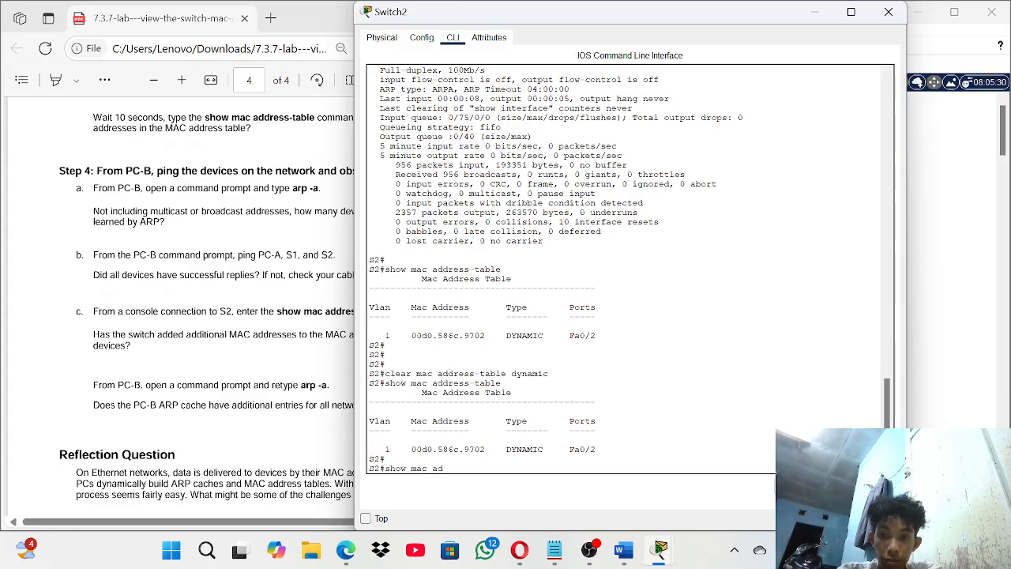
text(dress)
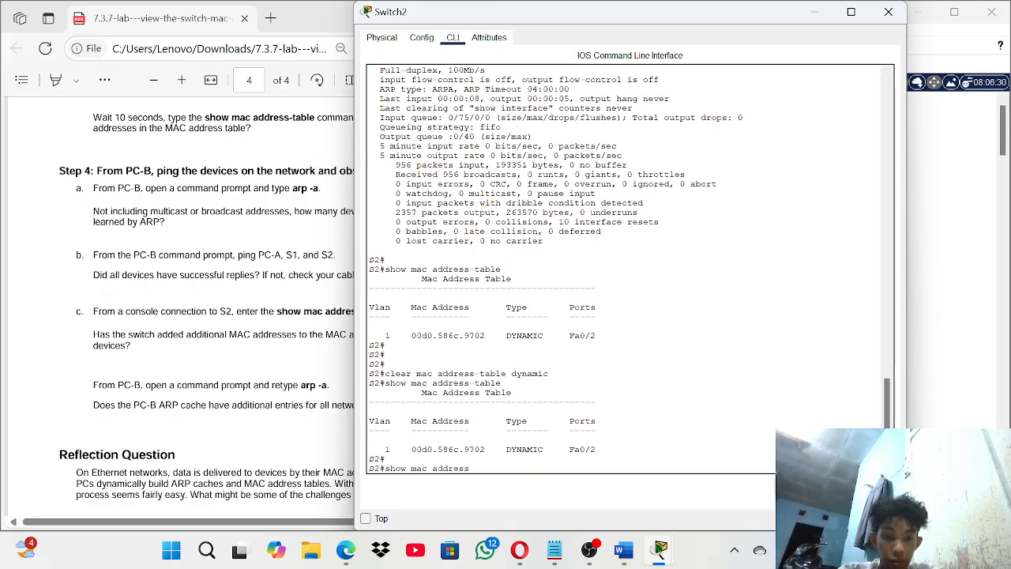
text(-table)
key(Return)
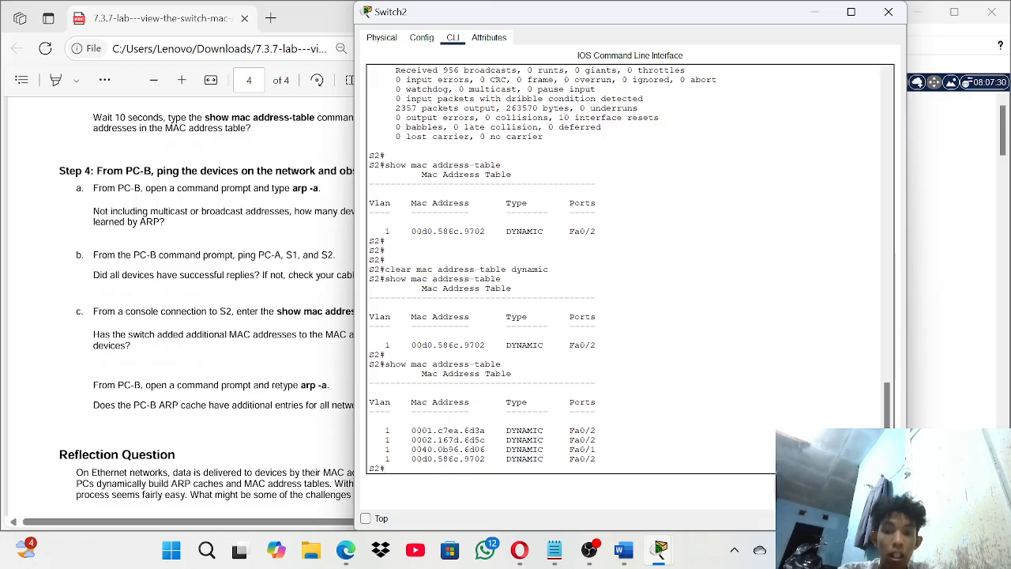
drag(370, 419, 594, 459)
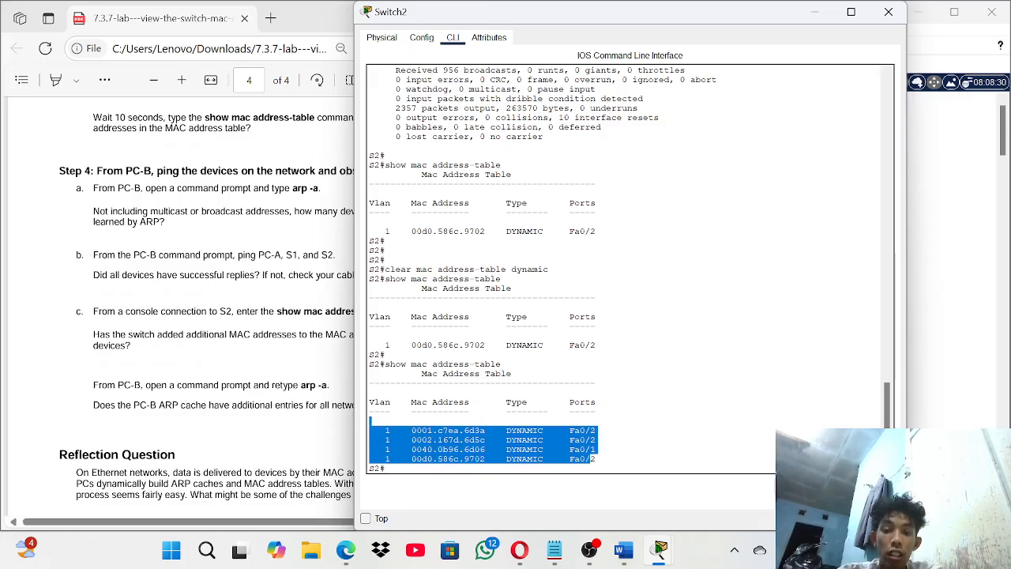
click(598, 460)
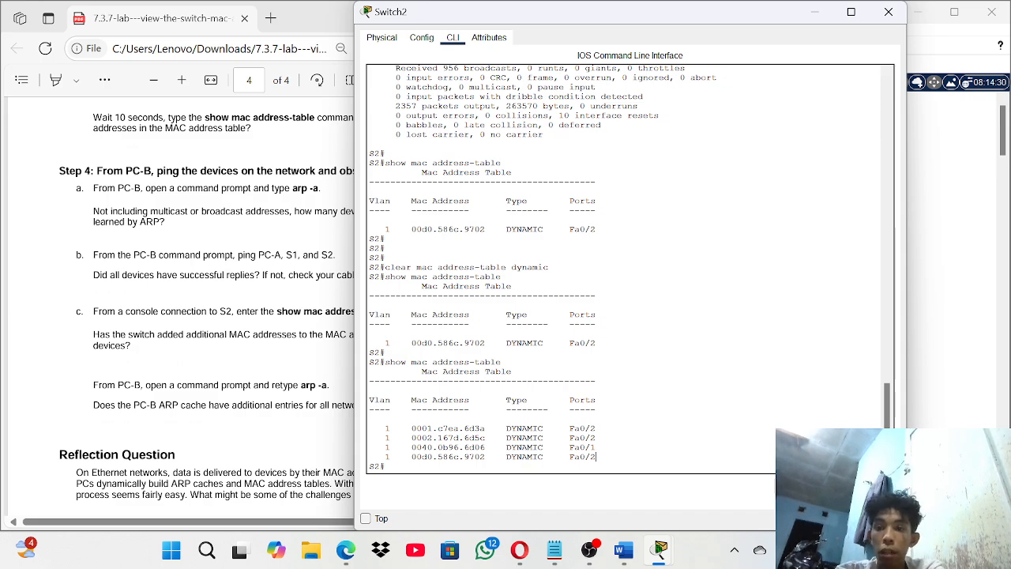
click(327, 365)
- Scroll the lab PDF back to page 2's Part 2 Step 1 asking for device MAC addresses
scroll(327, 365, down, 1)
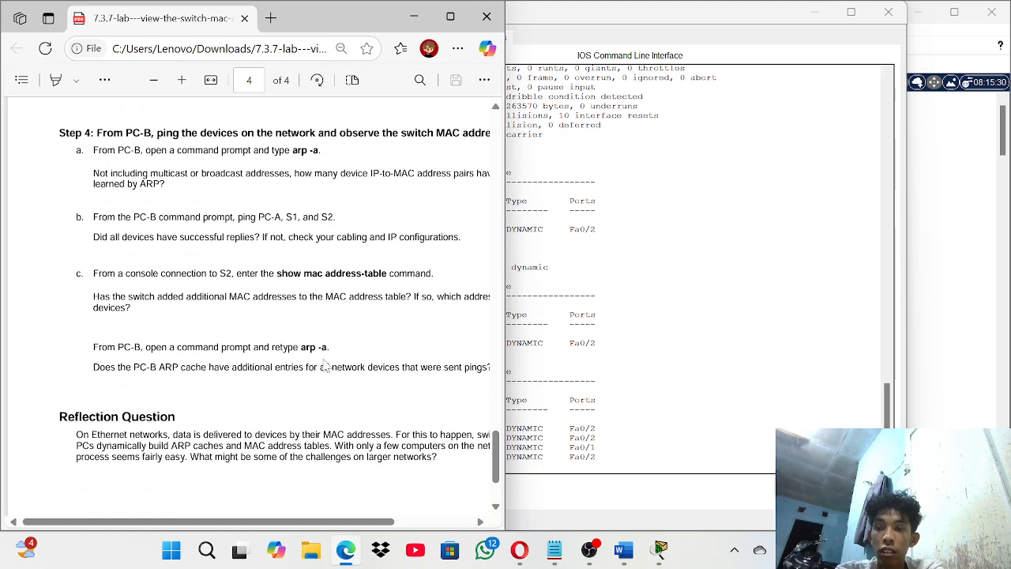
scroll(327, 365, down, 1)
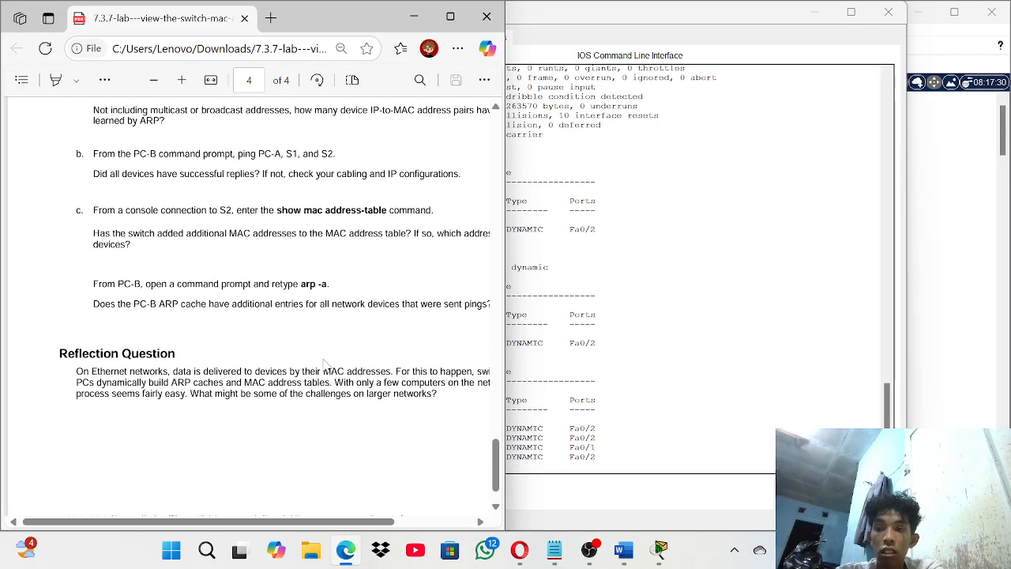
scroll(324, 363, down, 1)
scroll(327, 365, up, 12)
scroll(327, 365, up, 20)
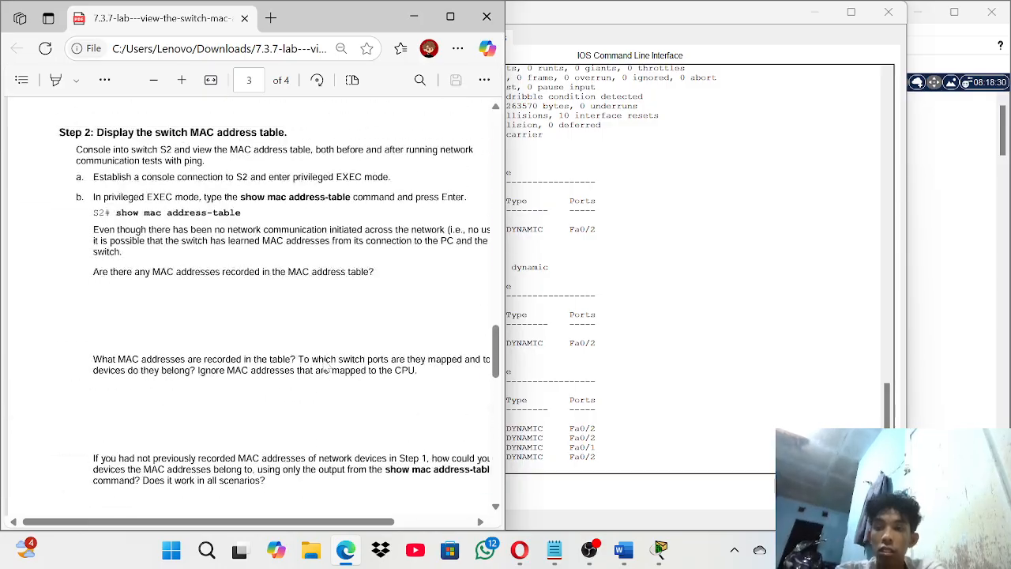
scroll(327, 365, down, 14)
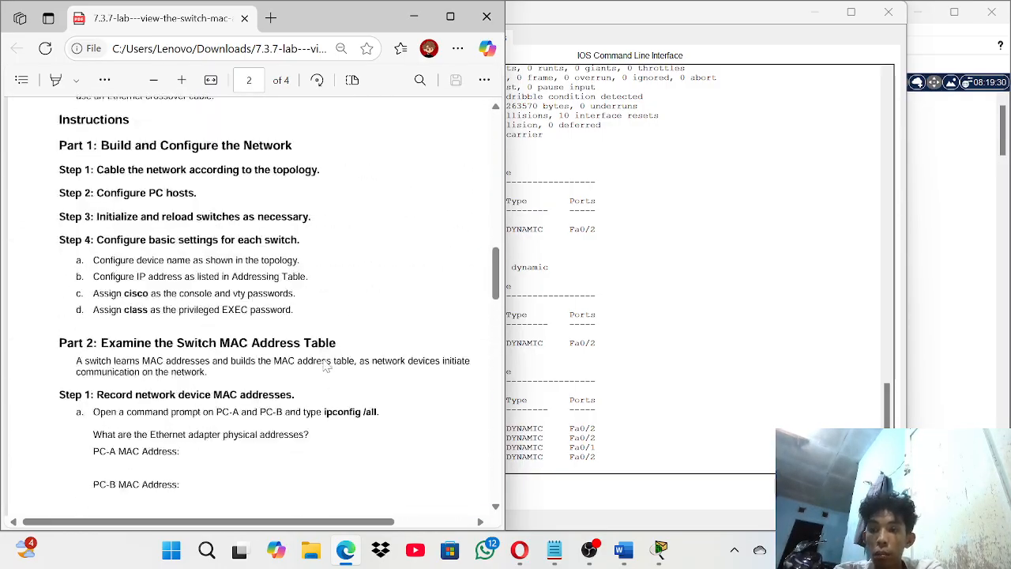
scroll(327, 365, down, 1)
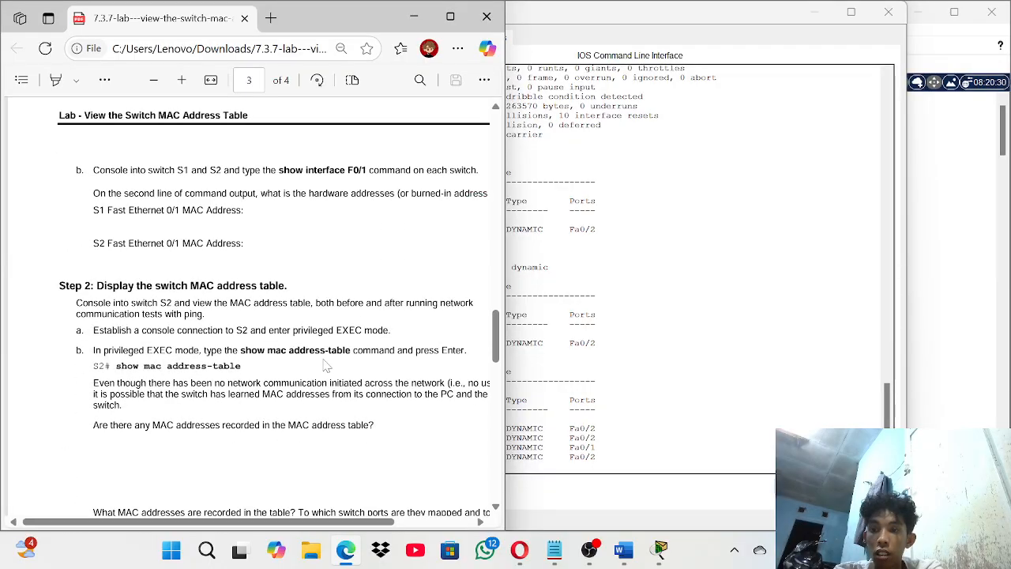
scroll(325, 364, up, 5)
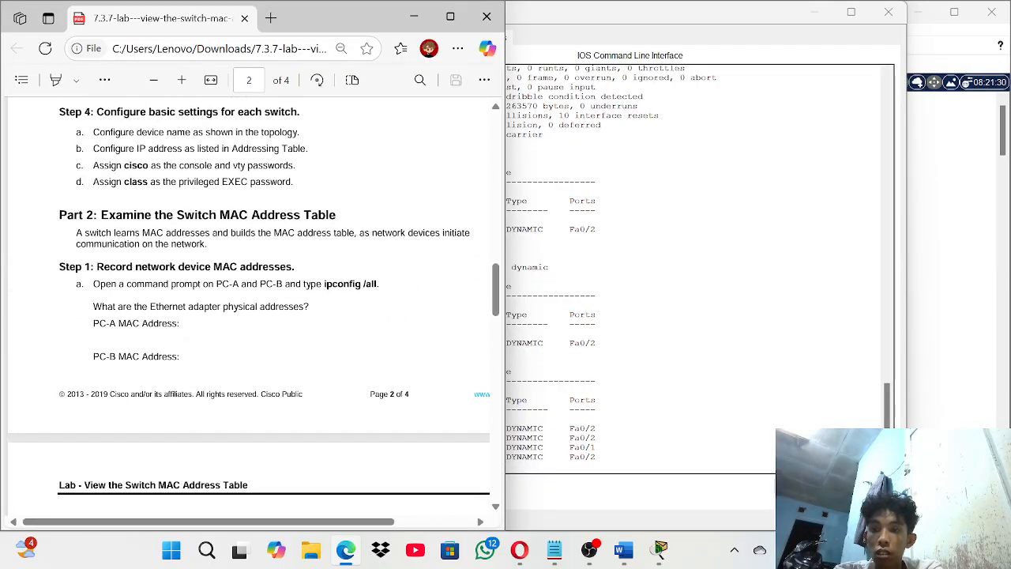
click(624, 553)
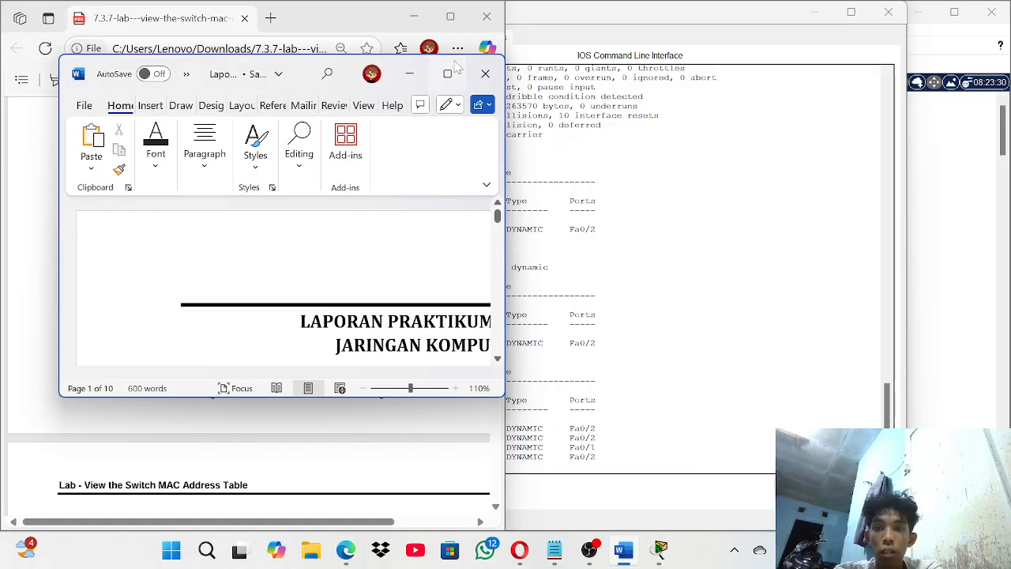
- Maximise the Word report, glance at the MAC notes, and scroll down to the Step 4 heading
click(447, 73)
scroll(395, 373, down, 20)
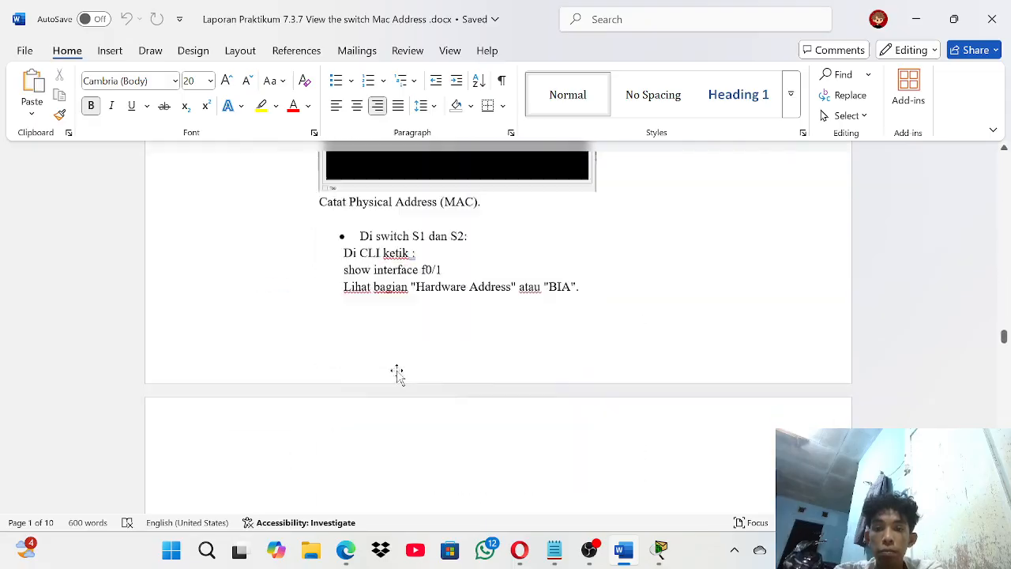
scroll(397, 376, down, 15)
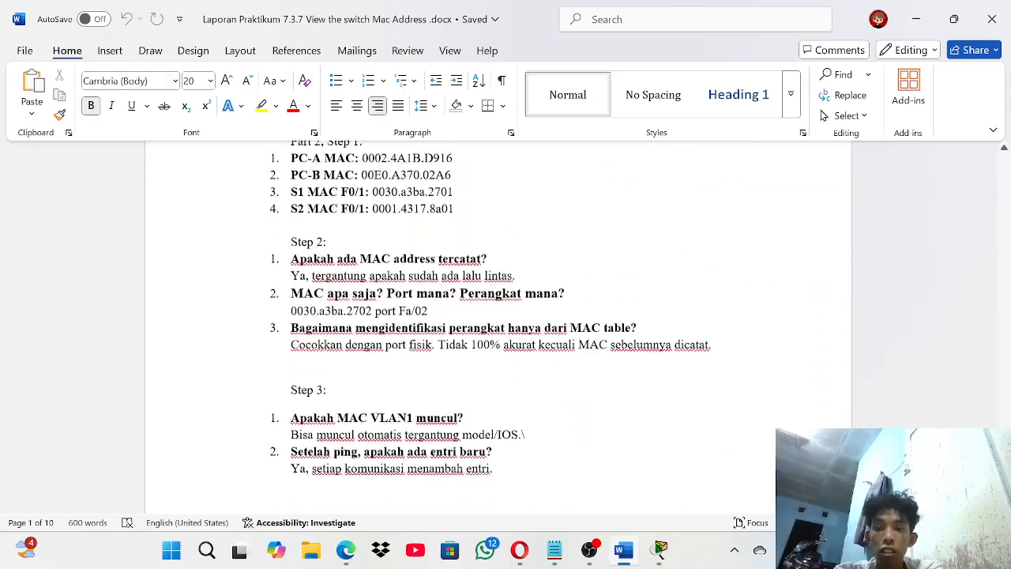
scroll(397, 240, up, 3)
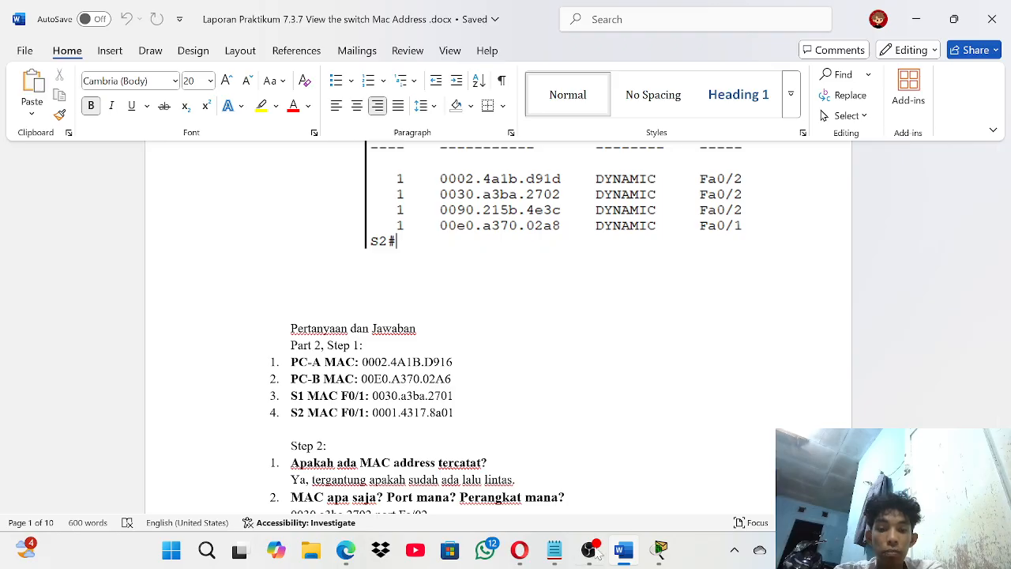
click(555, 550)
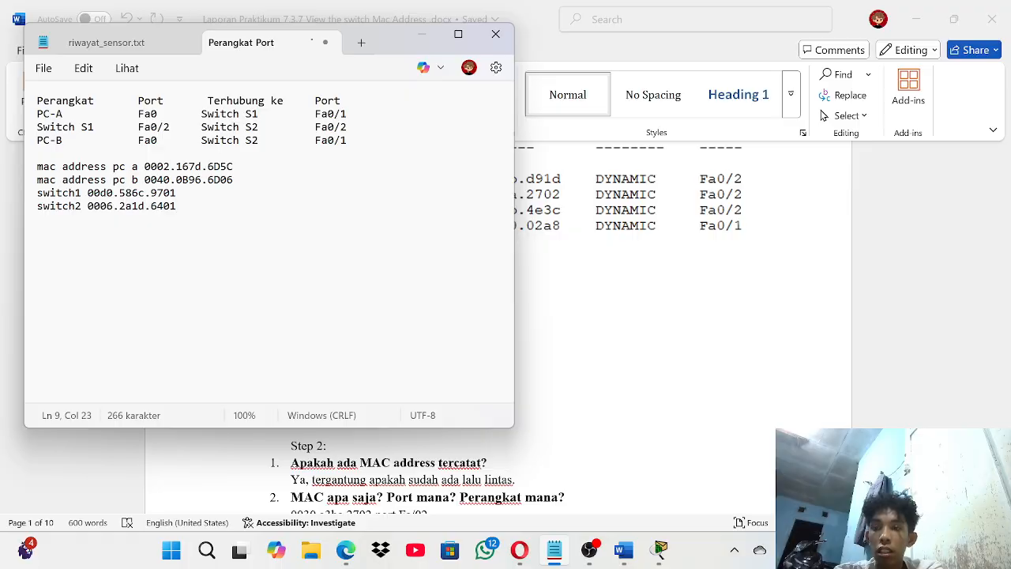
click(425, 37)
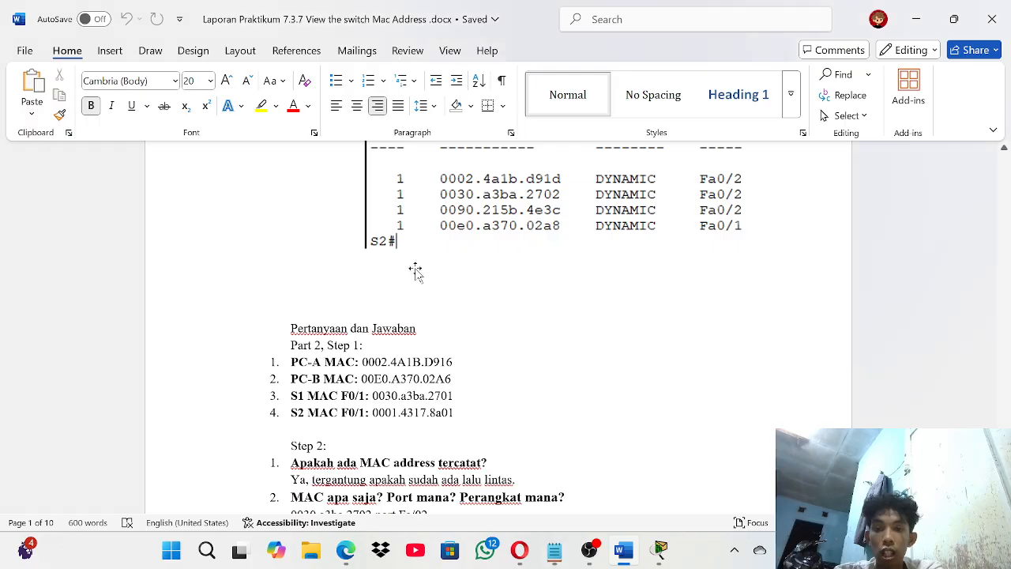
scroll(497, 328, down, 3)
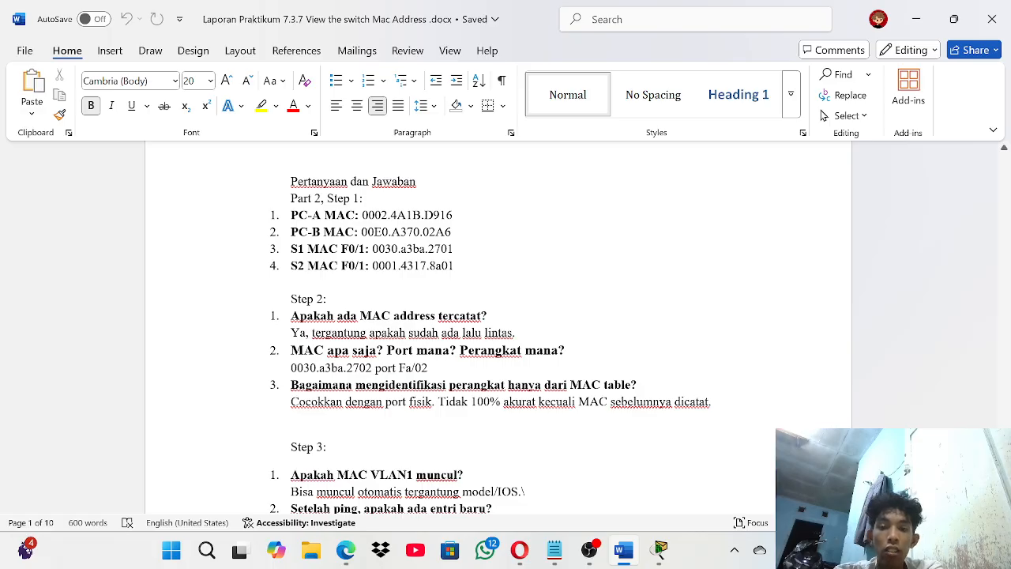
scroll(498, 328, down, 2)
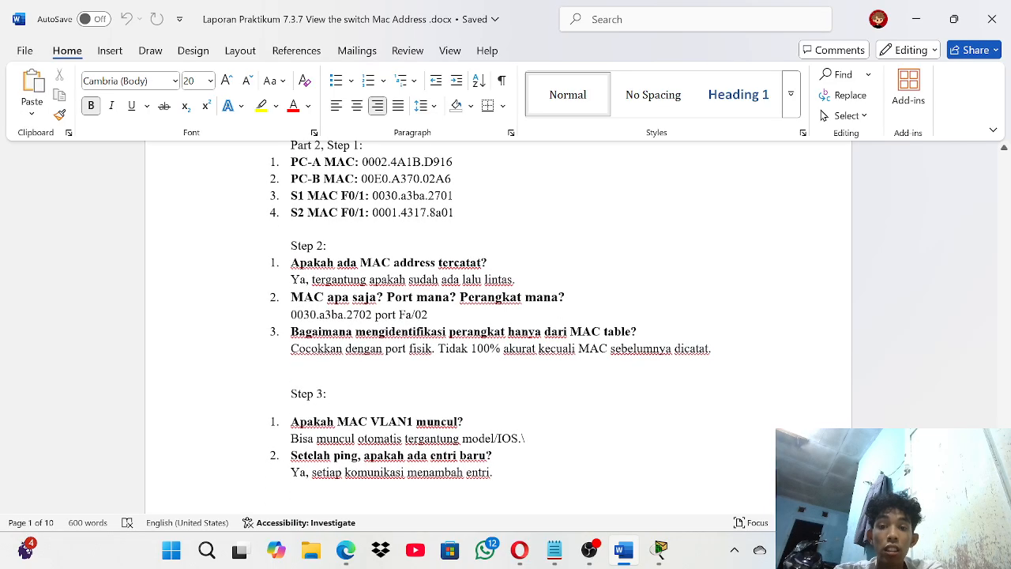
scroll(498, 328, down, 1)
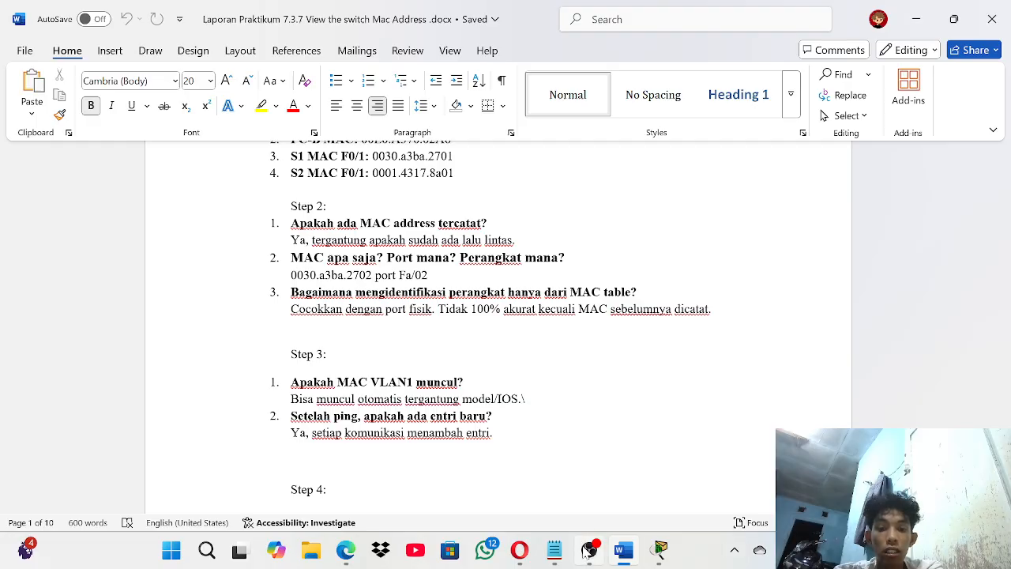
click(661, 551)
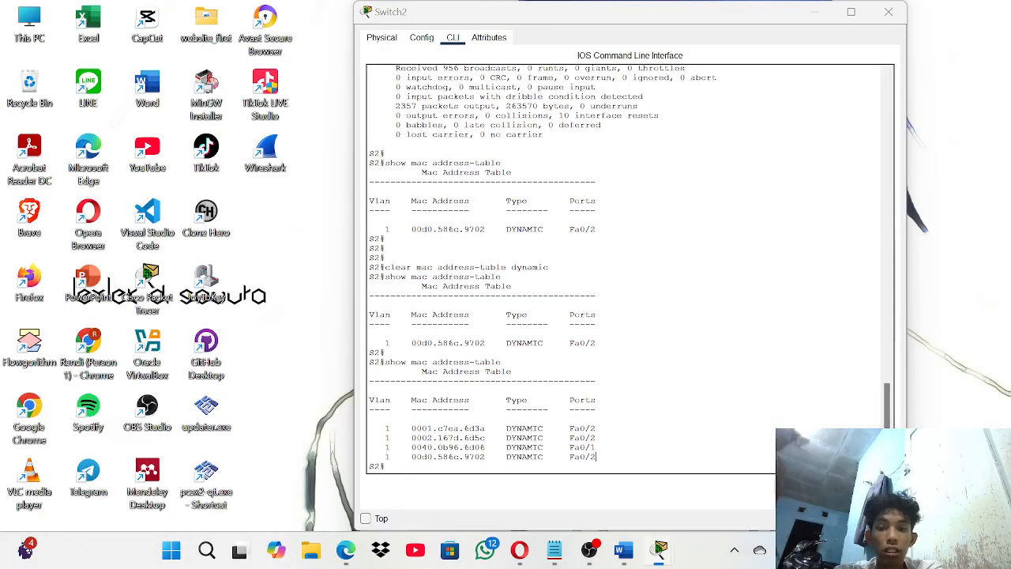
click(838, 462)
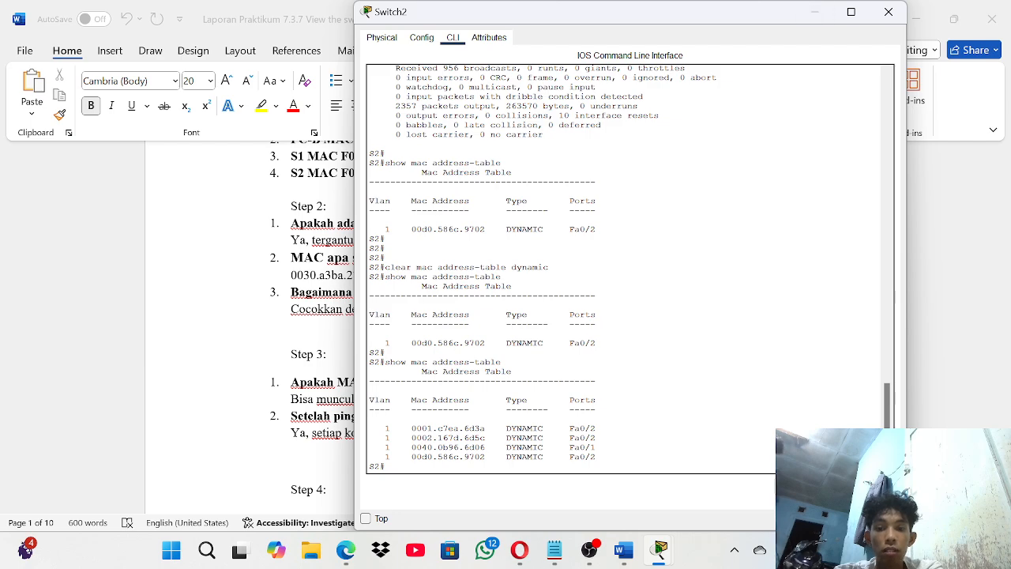
drag(407, 428, 506, 419)
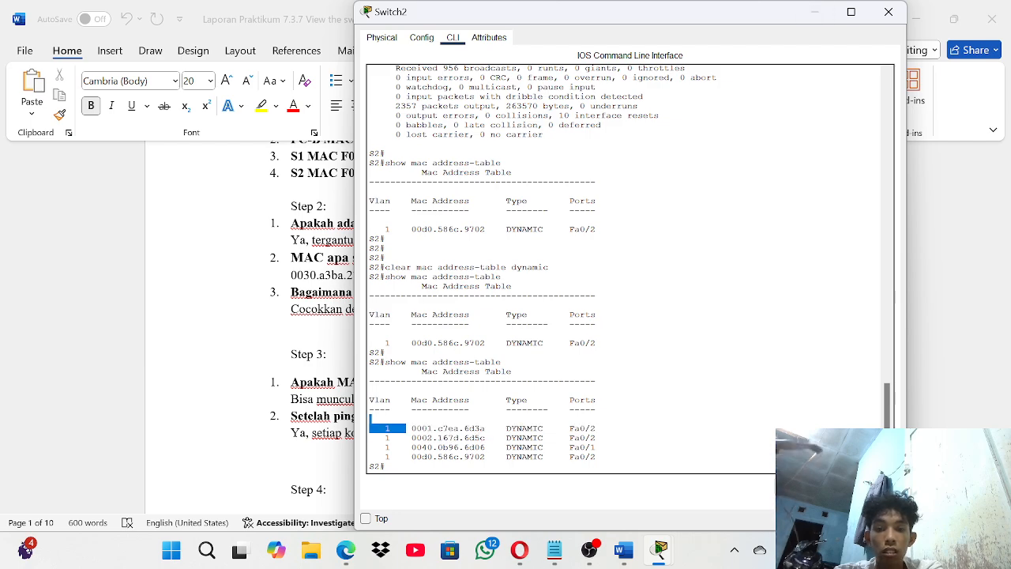
click(824, 17)
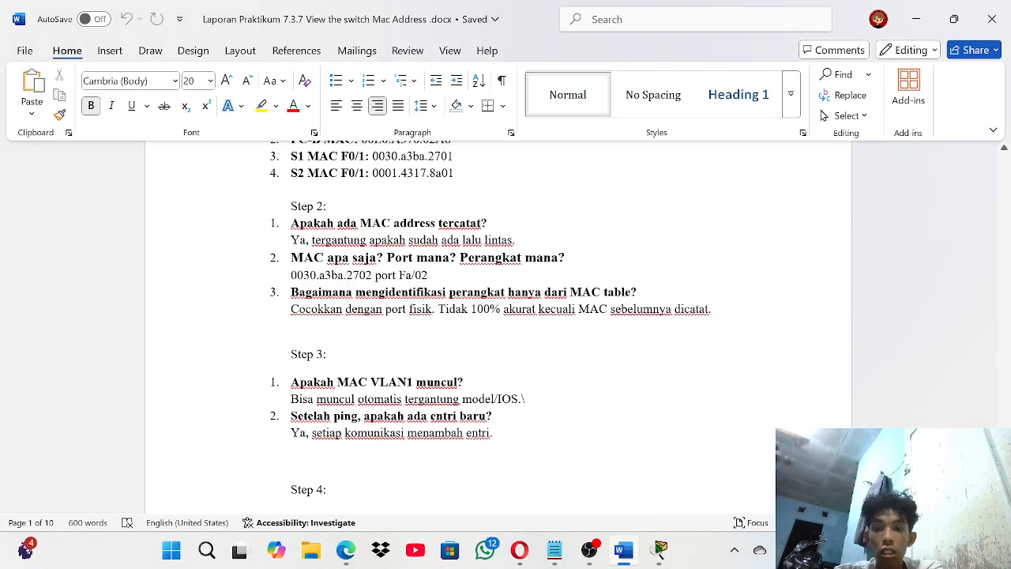
scroll(489, 316, down, 3)
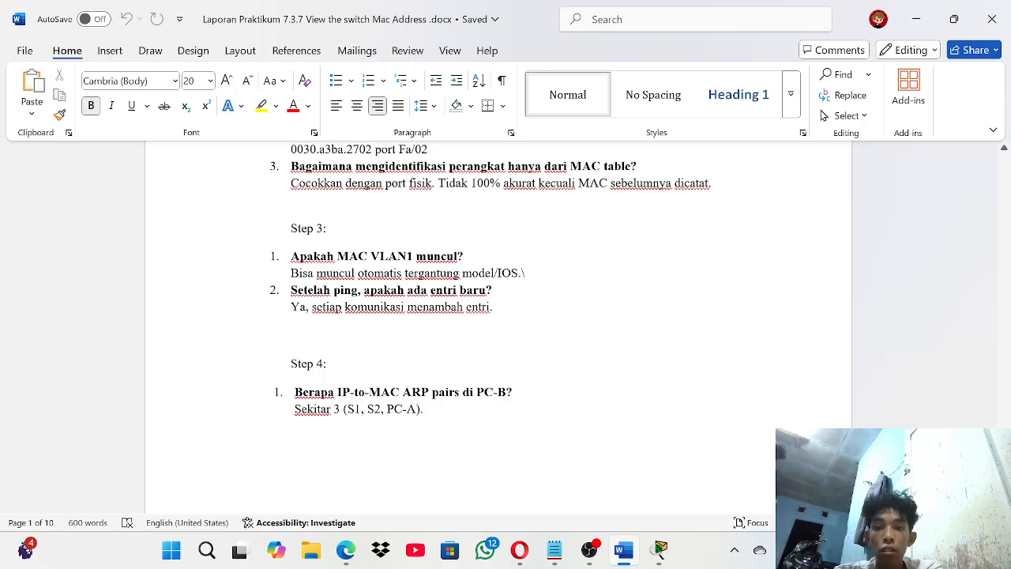
scroll(489, 316, down, 1)
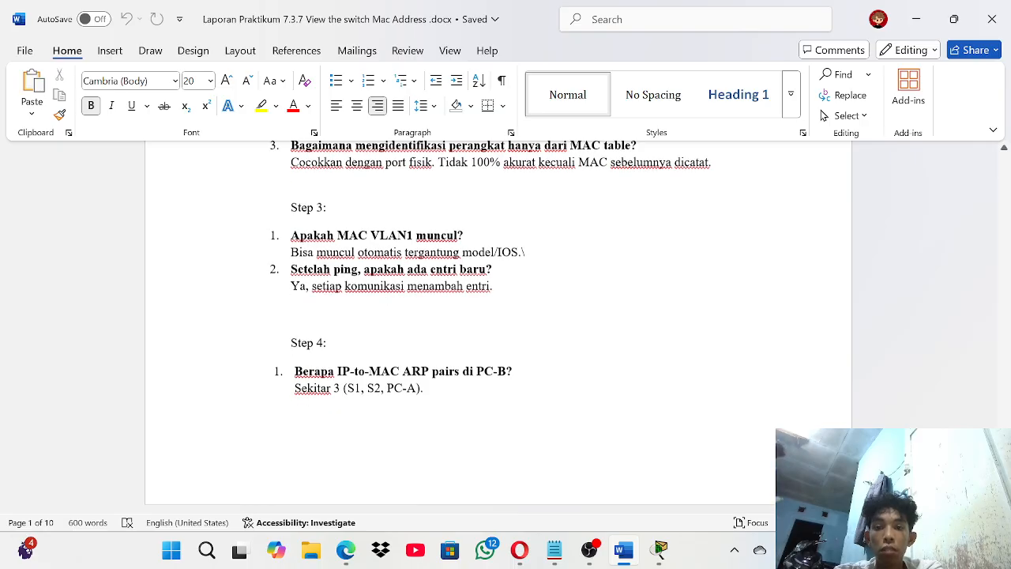
scroll(490, 316, down, 1)
scroll(490, 316, down, 1)
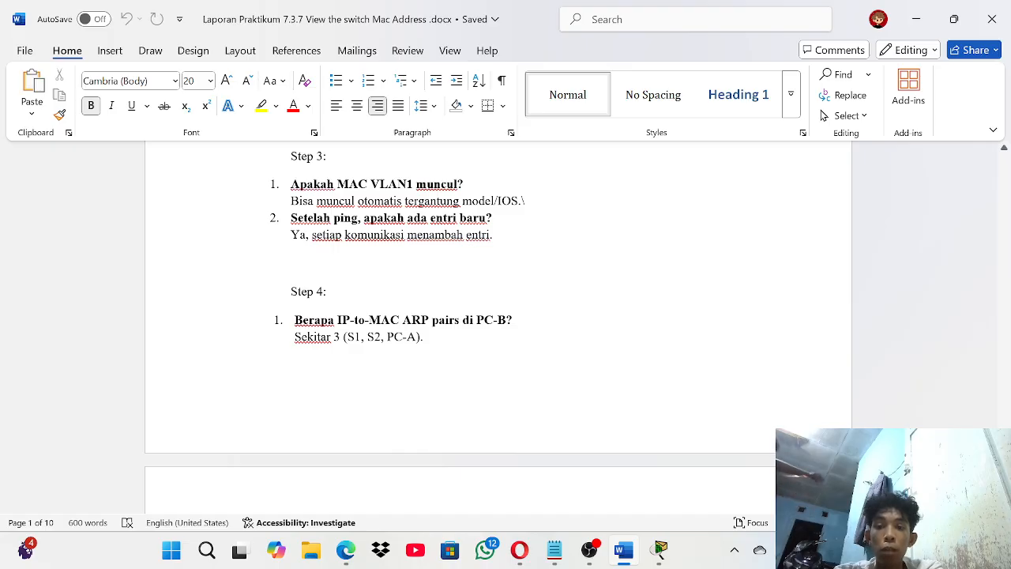
mouse_move(624, 552)
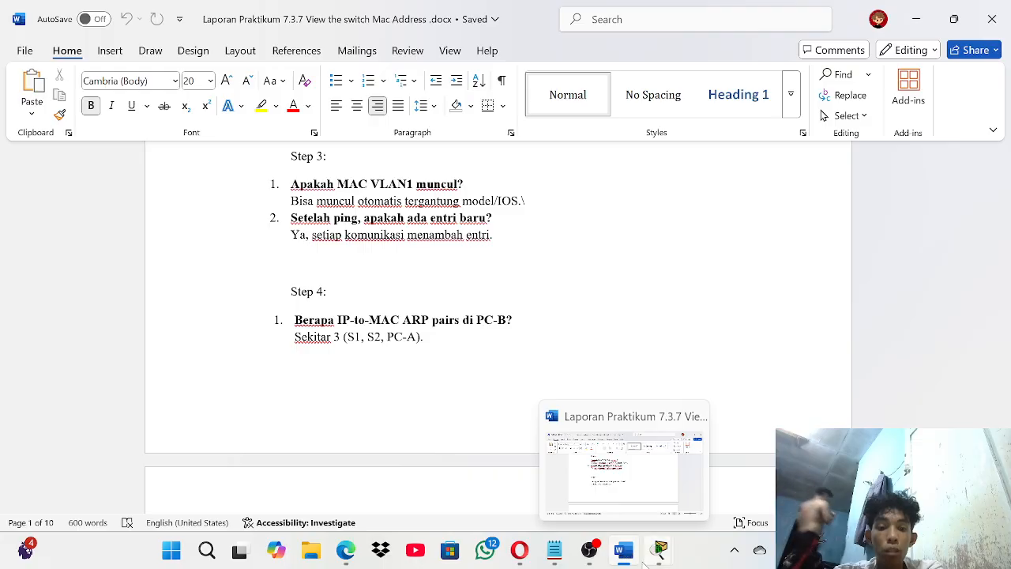
mouse_move(660, 550)
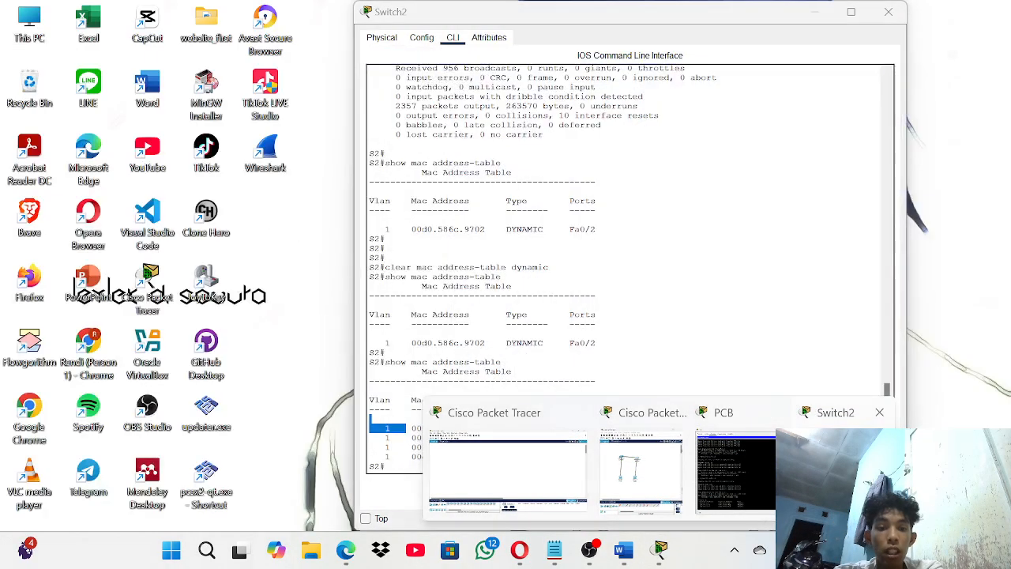
- Bring up PC-B's command prompt and highlight the three dynamic ARP entries for 192.168.1.1, .11 and .12
mouse_move(767, 470)
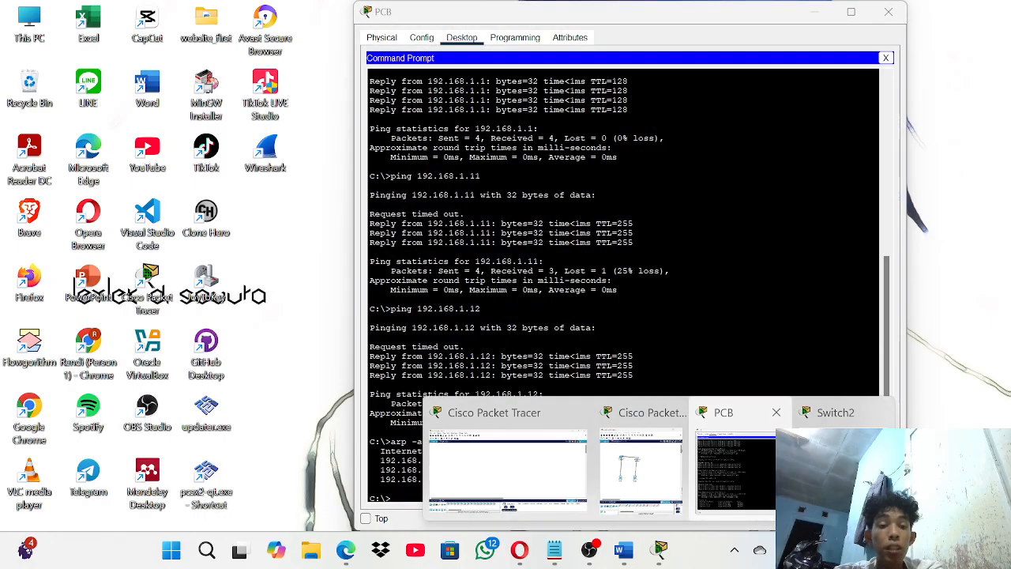
mouse_move(815, 469)
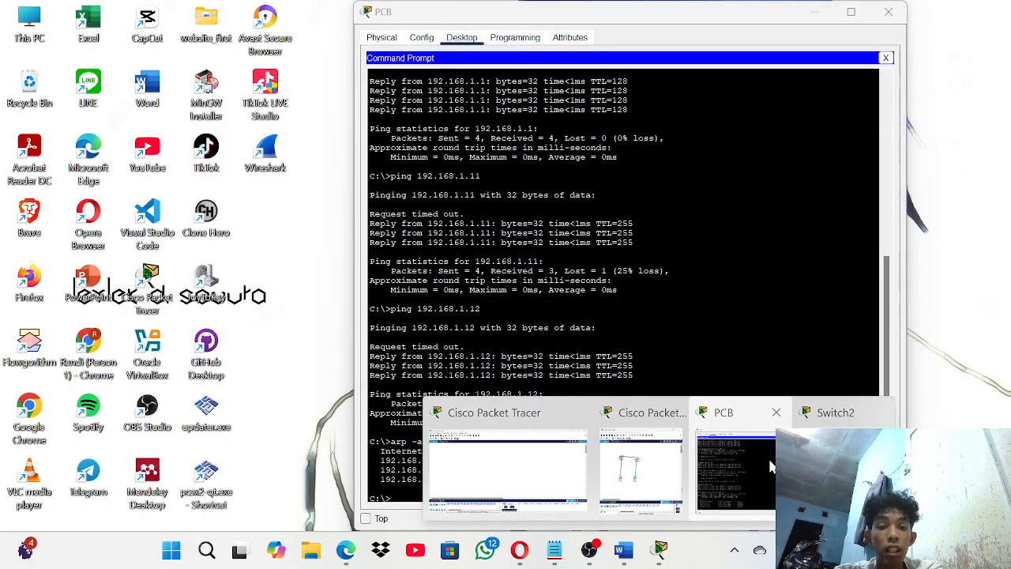
click(768, 455)
scroll(624, 284, up, 3)
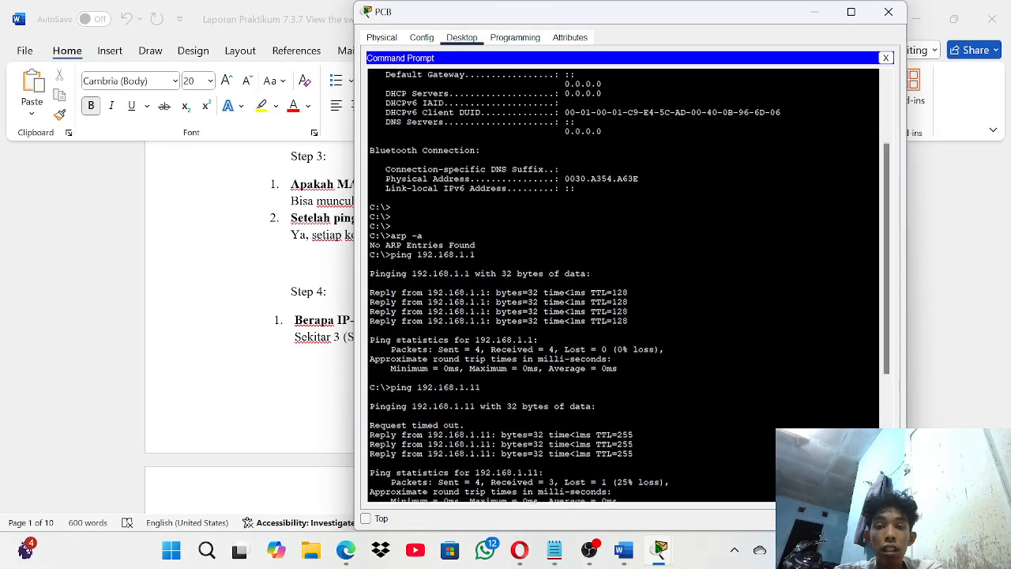
scroll(624, 285, down, 5)
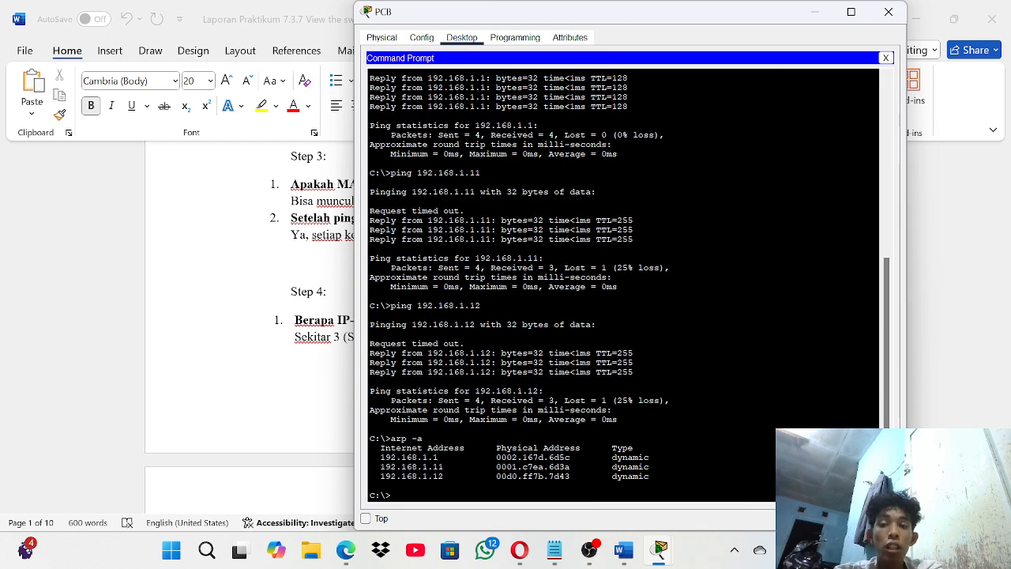
scroll(624, 284, up, 3)
scroll(624, 284, down, 3)
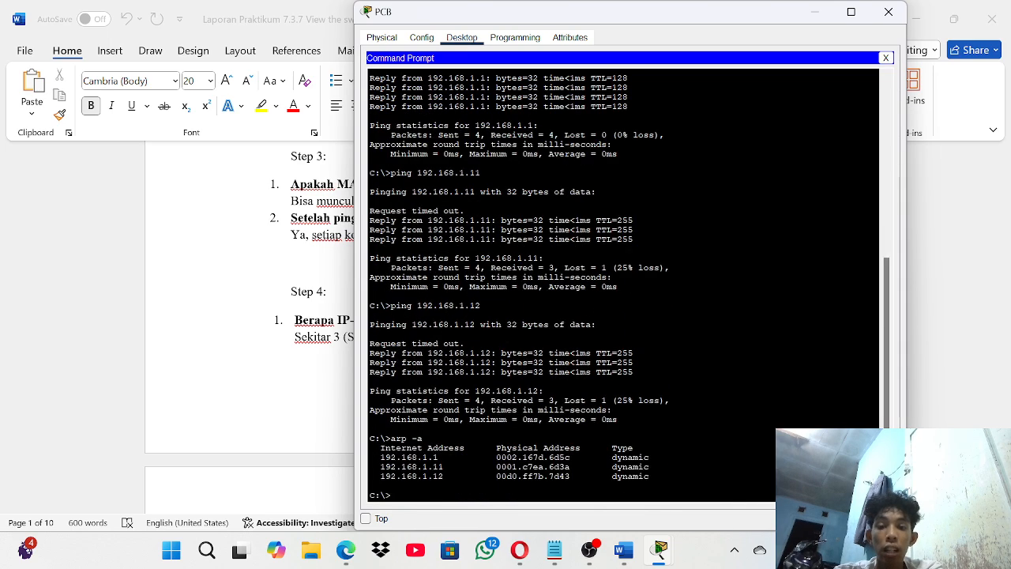
drag(381, 457, 650, 476)
click(650, 477)
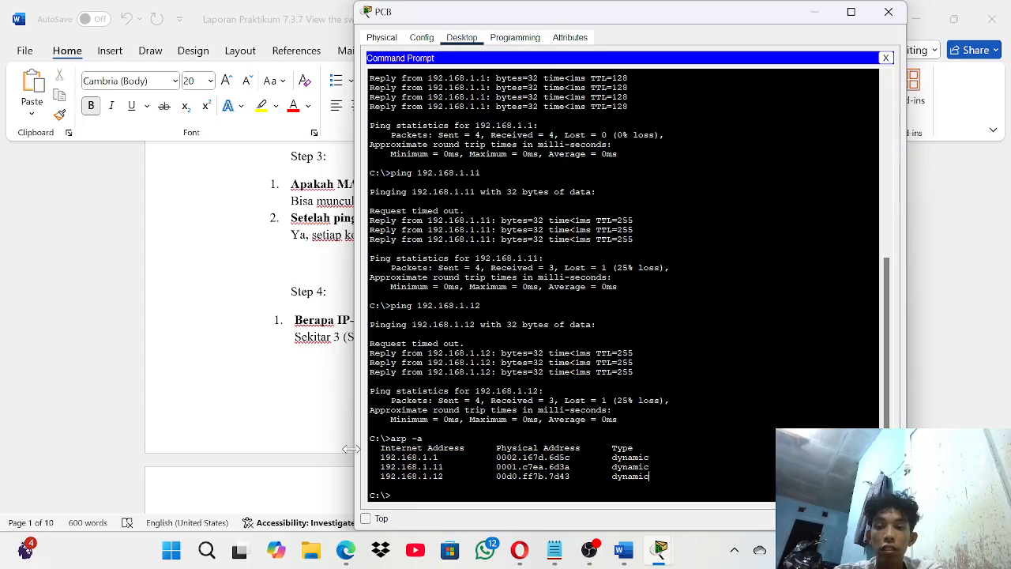
click(818, 12)
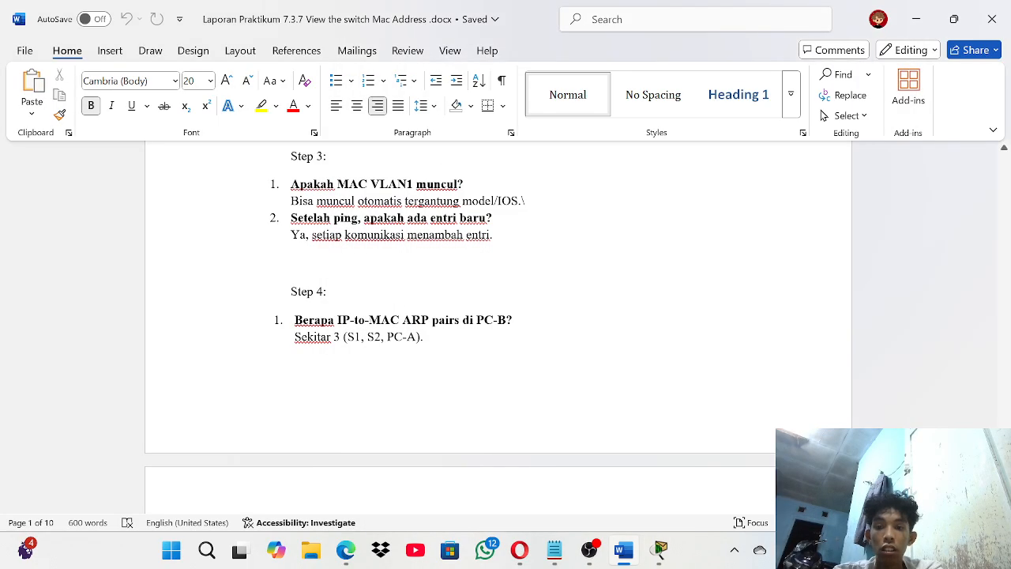
scroll(497, 300, down, 1)
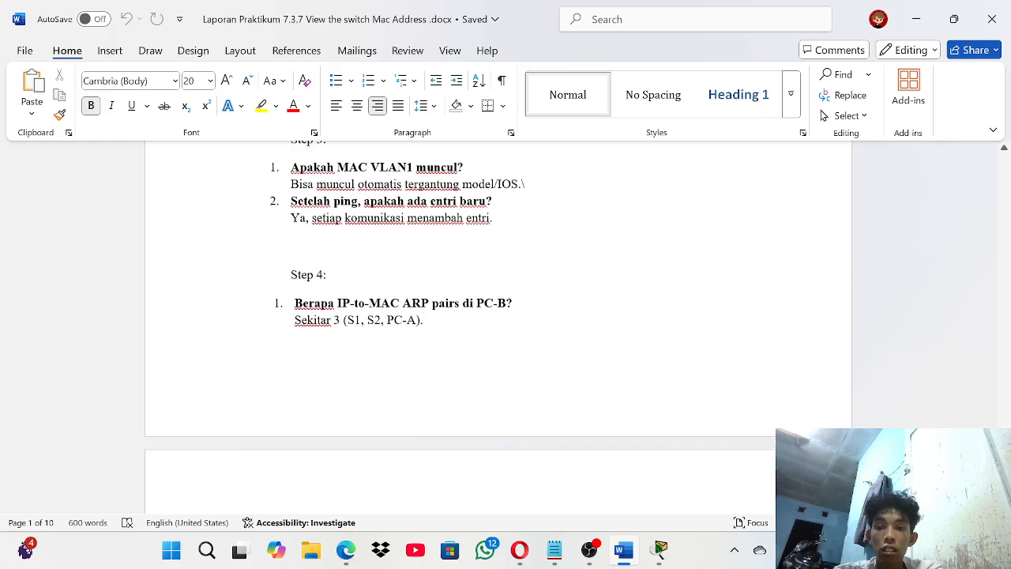
scroll(455, 323, down, 4)
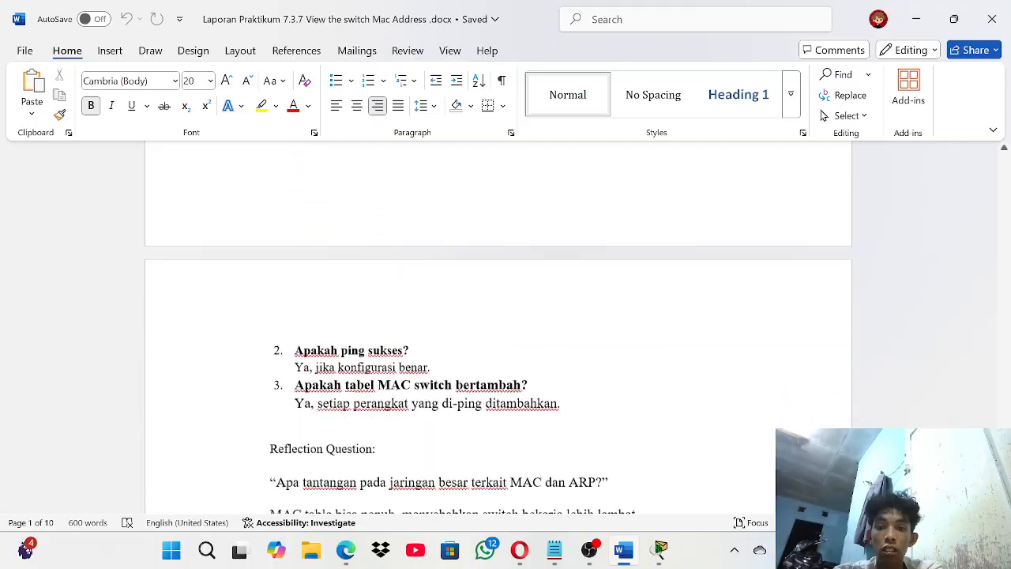
scroll(456, 323, up, 1)
scroll(456, 323, down, 4)
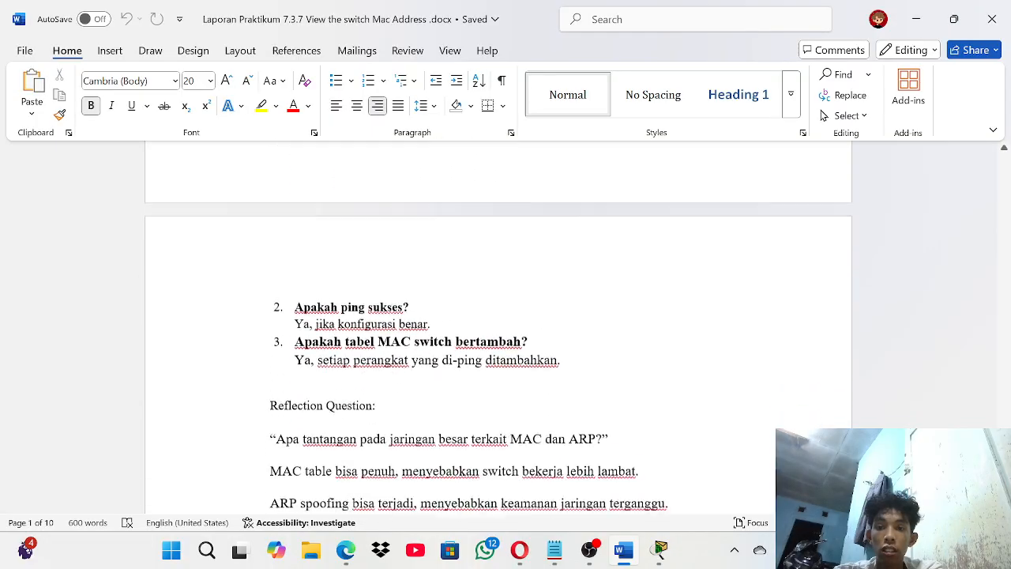
scroll(455, 323, up, 7)
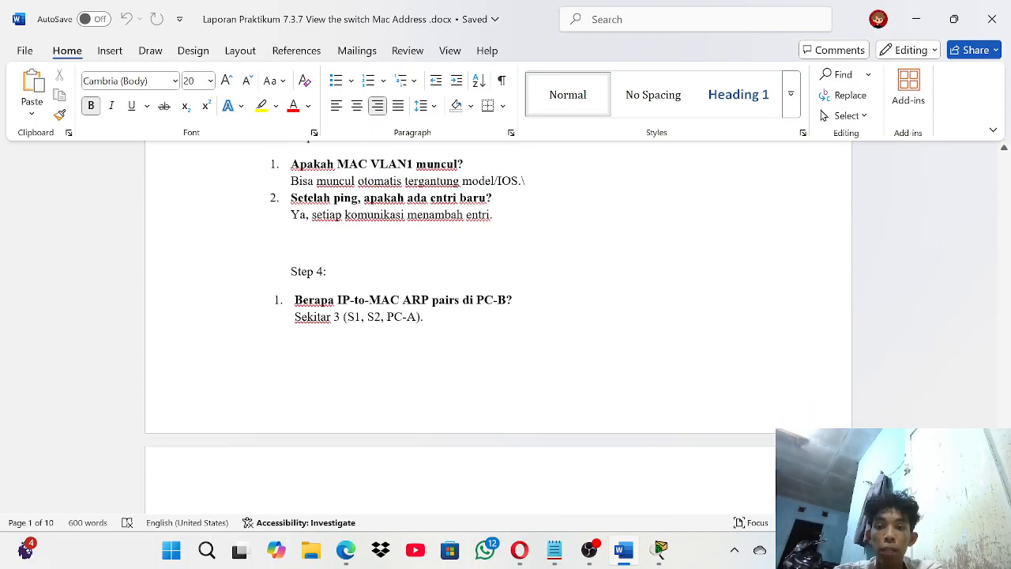
scroll(456, 323, down, 6)
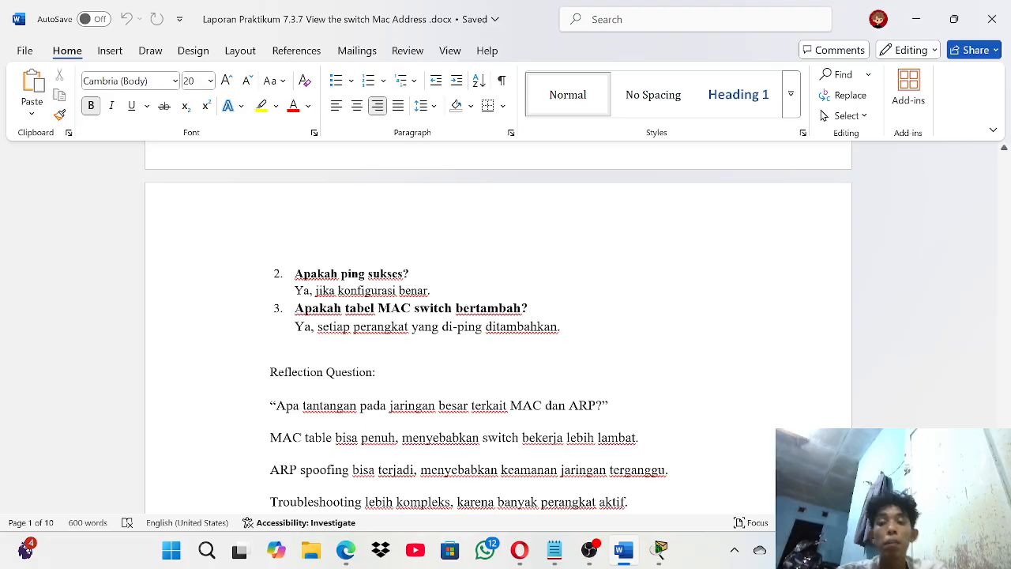
scroll(455, 323, down, 1)
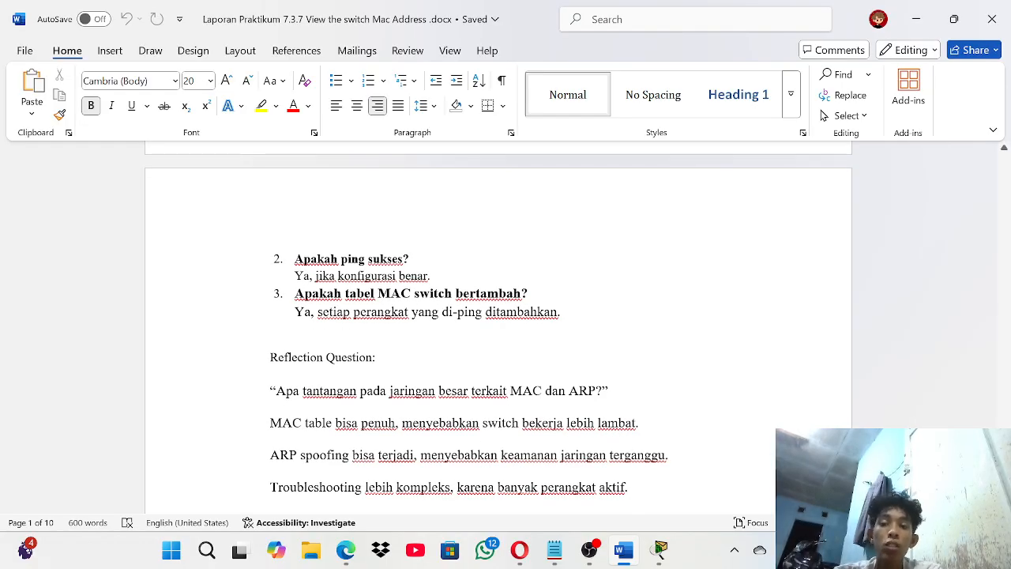
scroll(498, 316, down, 1)
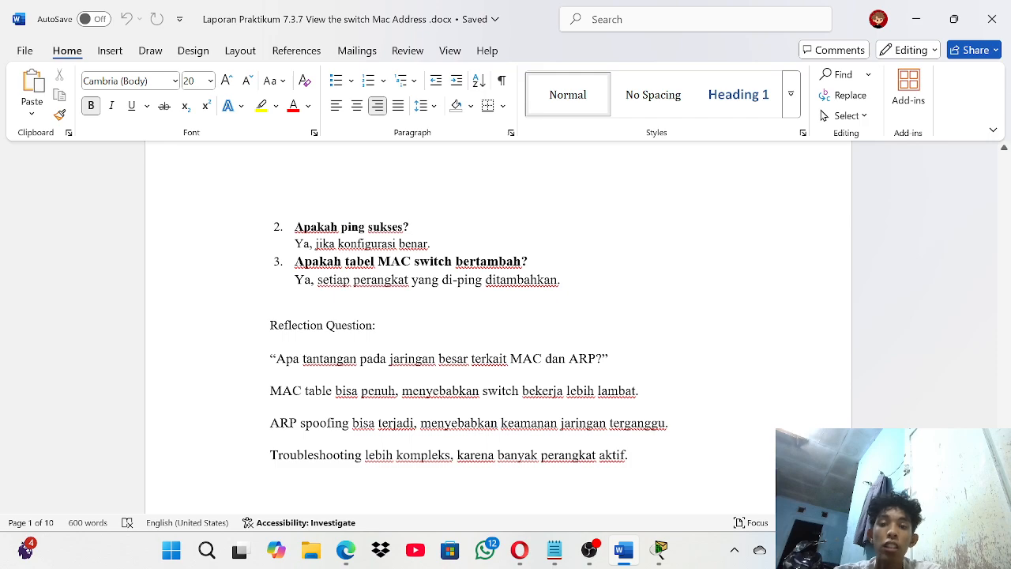
- Bring up Switch2's command line and highlight the four rows of its MAC address table
click(661, 550)
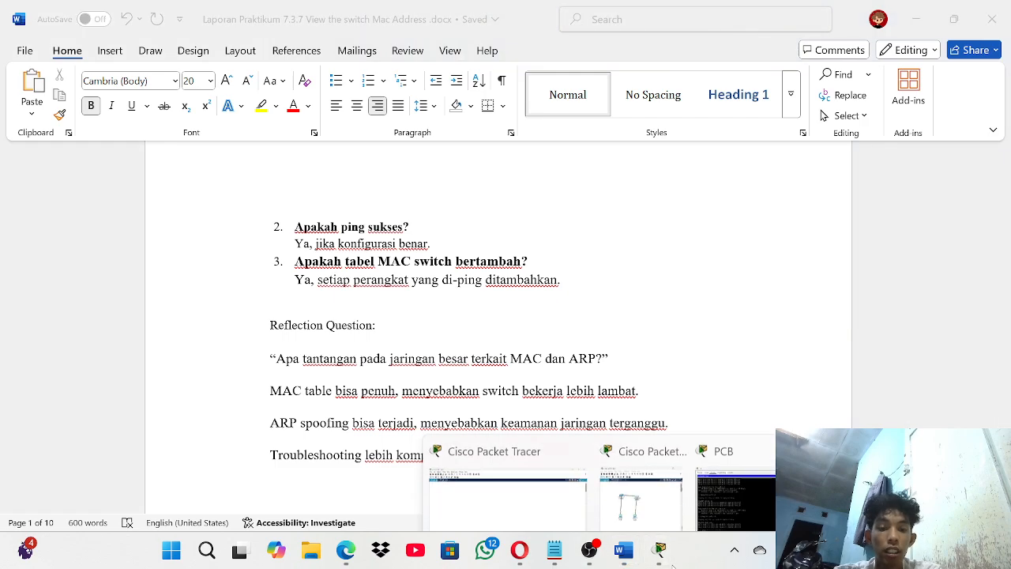
click(835, 458)
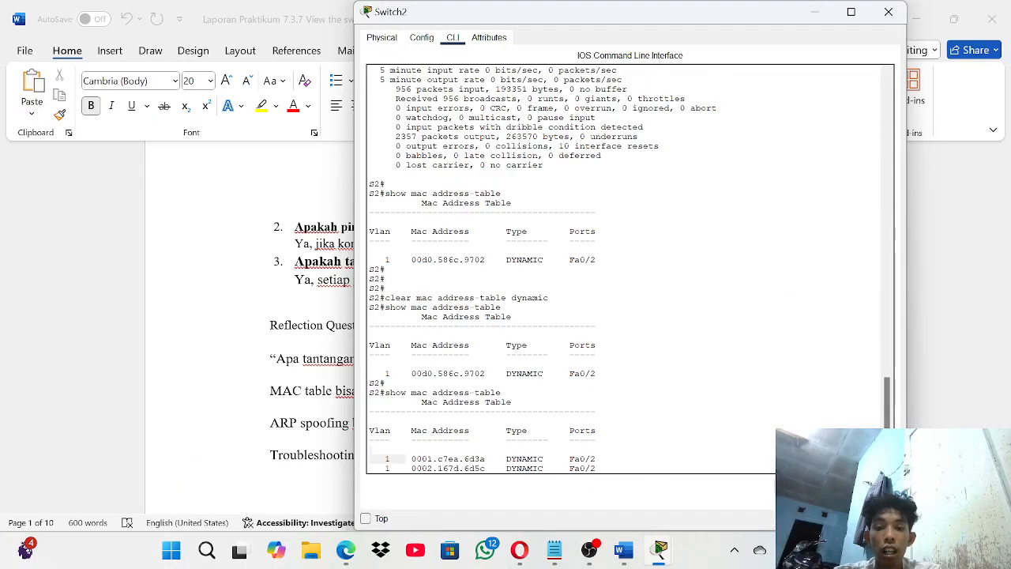
scroll(632, 269, down, 1)
drag(385, 428, 580, 455)
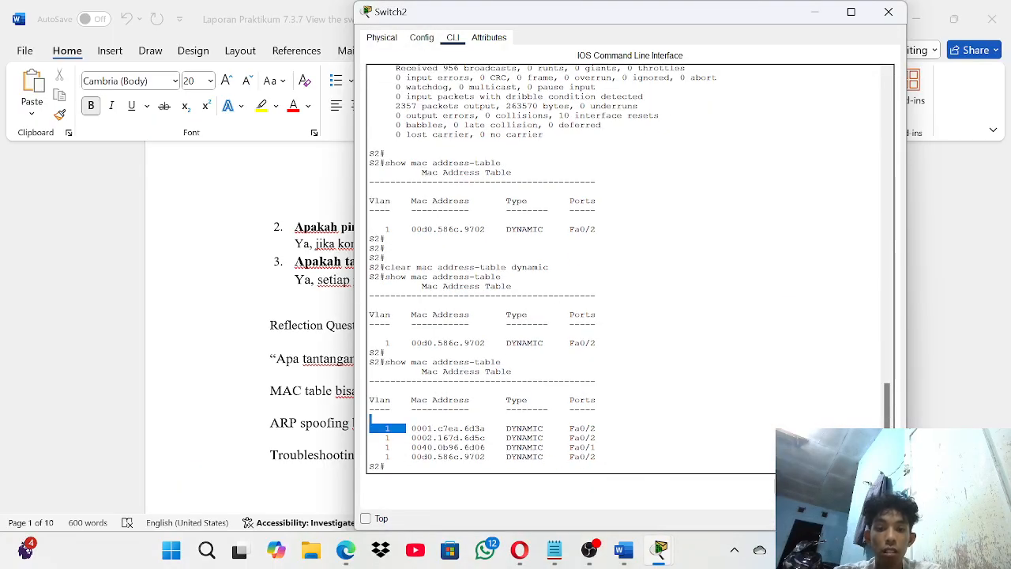
- Return to the Word lab report and scroll back up to its title page
click(282, 390)
scroll(282, 391, up, 10)
scroll(497, 328, up, 15)
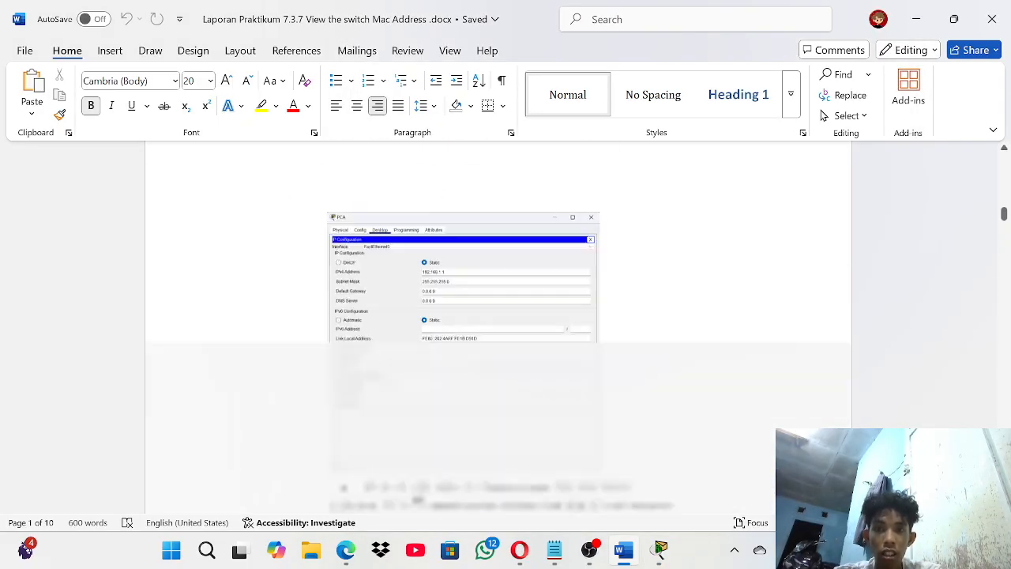
scroll(497, 328, up, 10)
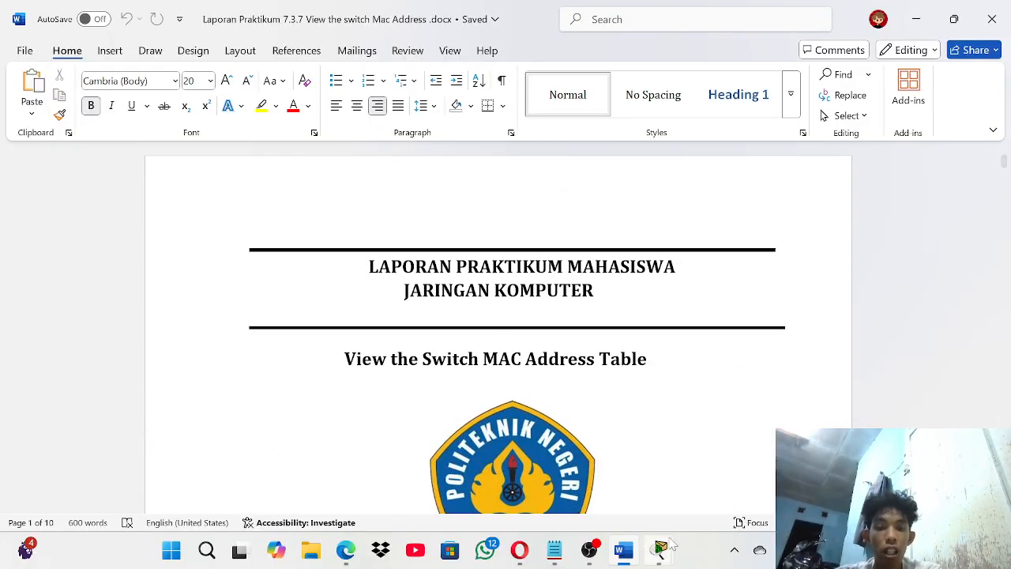
mouse_move(664, 546)
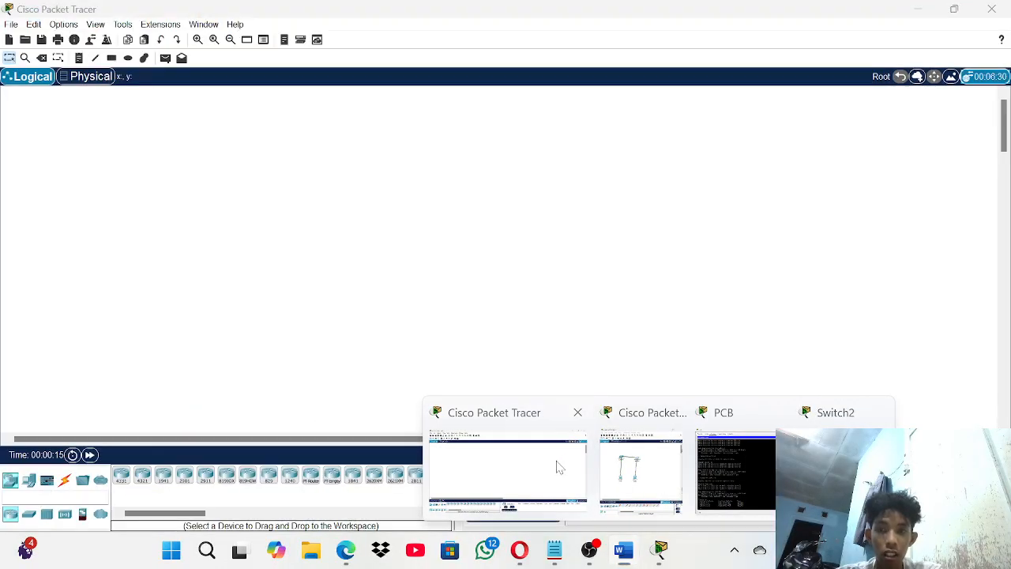
- Bring the two-switch, two-PC topology window forward and maximize it to full screen
click(558, 467)
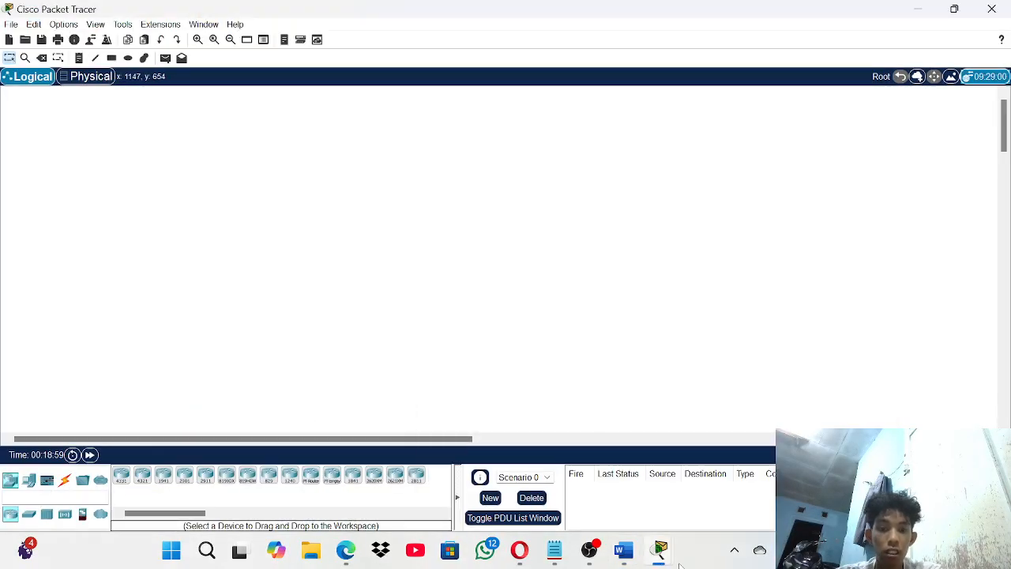
click(653, 451)
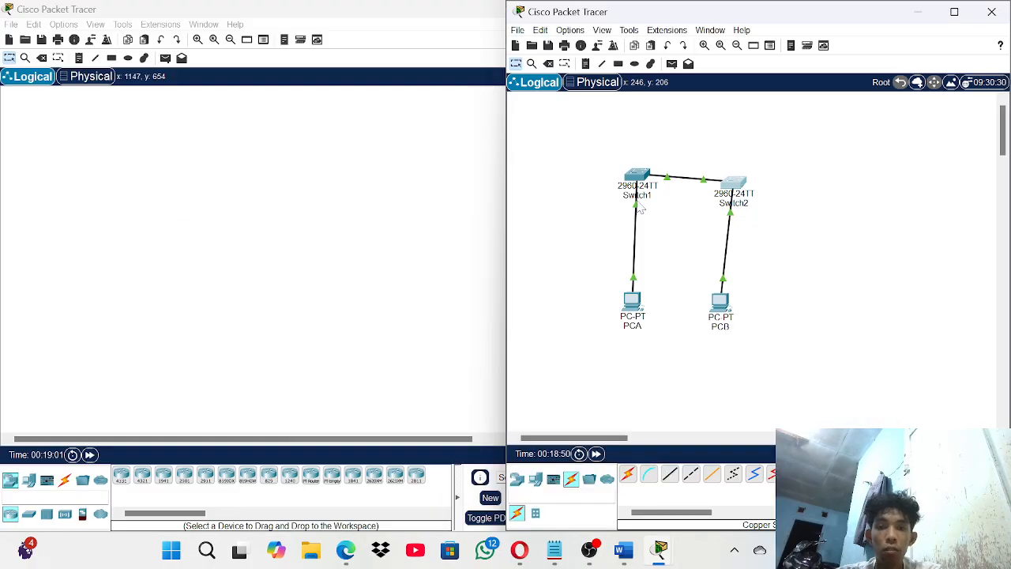
click(954, 12)
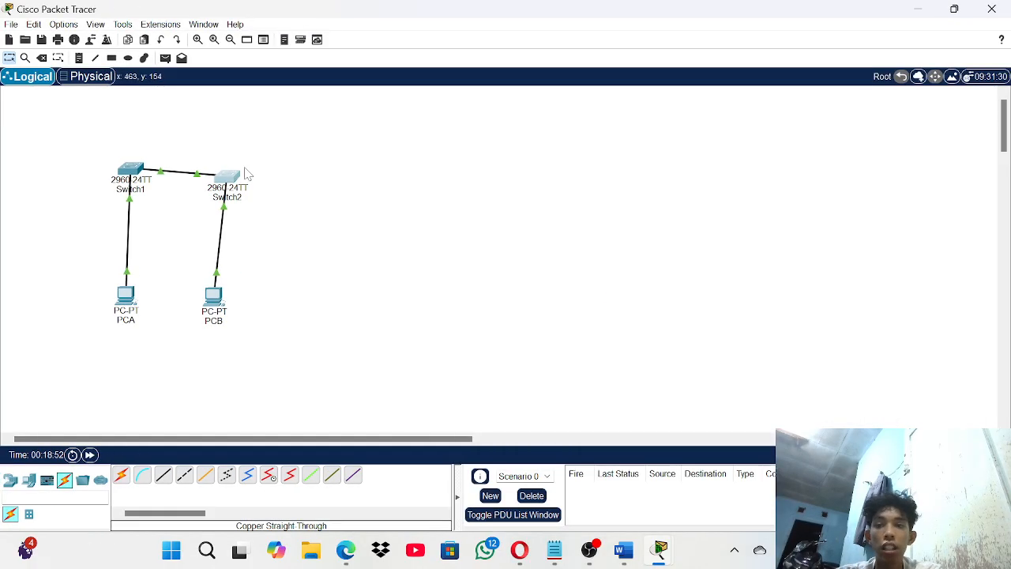
scroll(247, 174, up, 3)
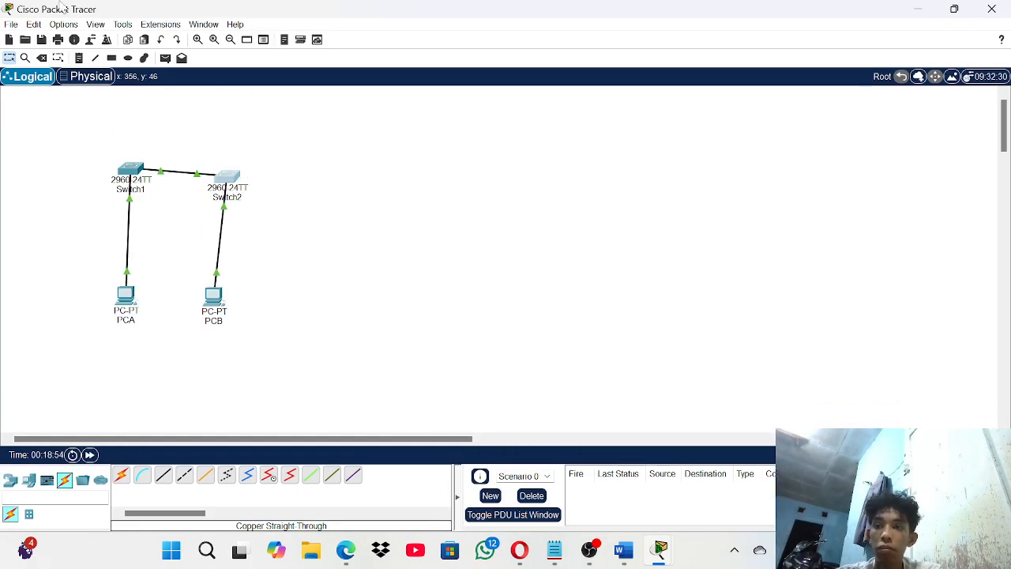
- Enter the user's name in the Packet Tracer user profile and confirm it
click(90, 39)
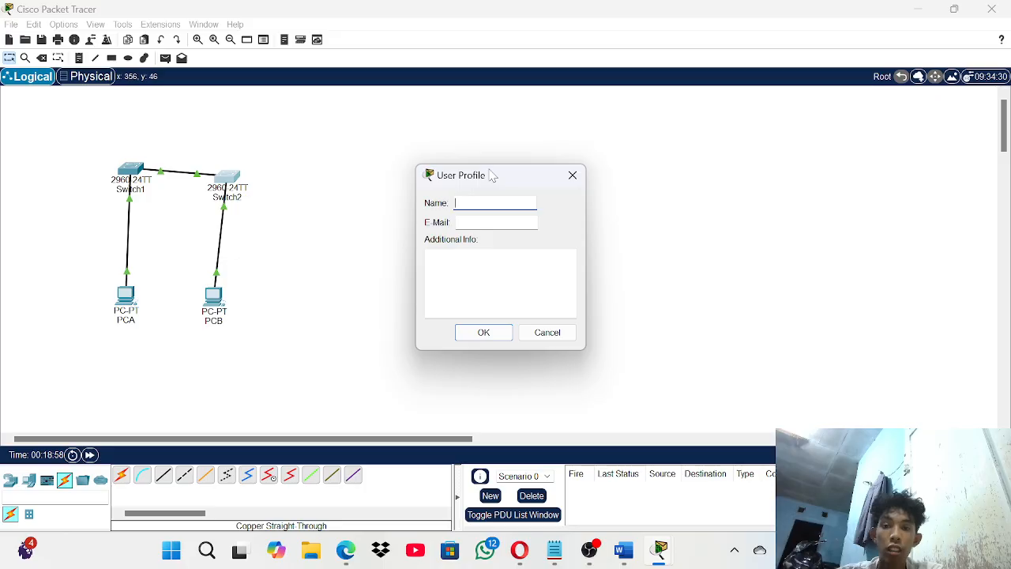
text(di)
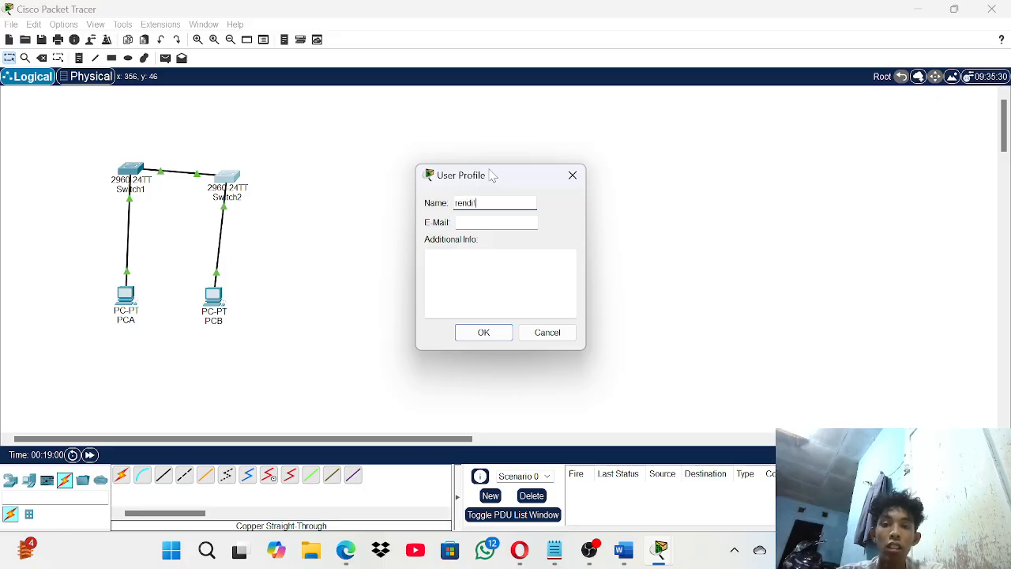
key(Return)
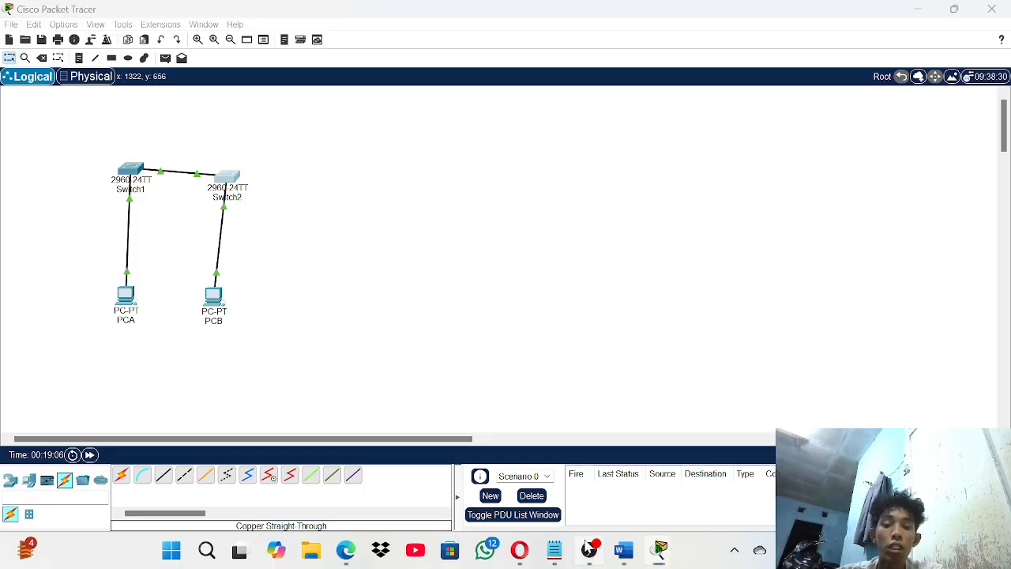
click(589, 548)
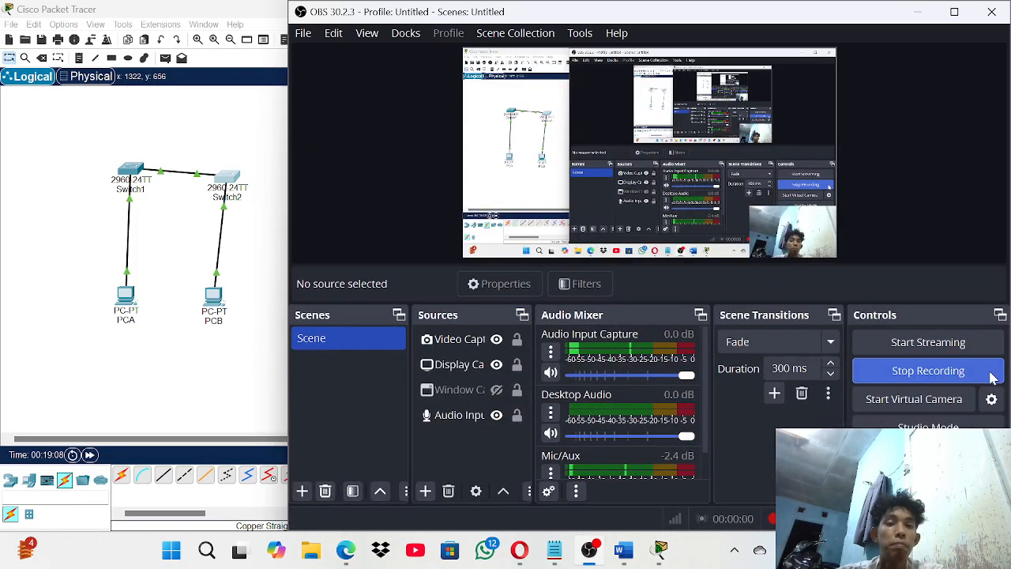